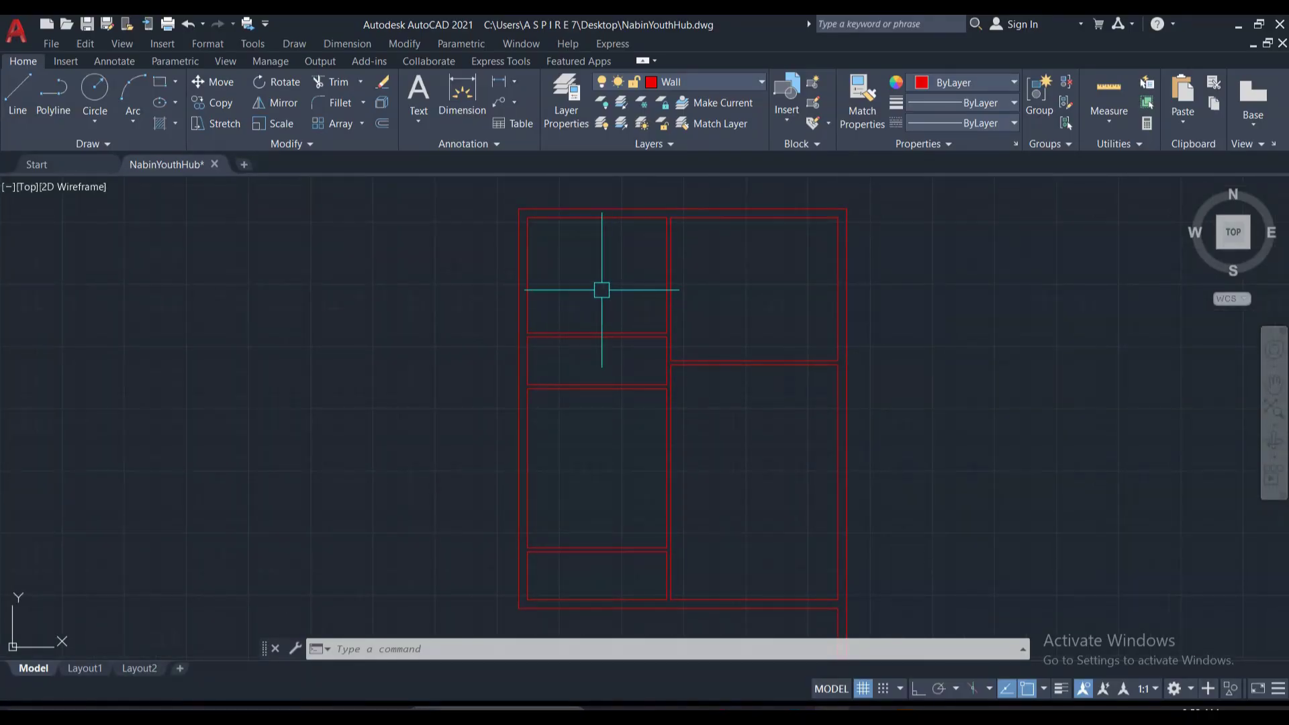
Sketch a red freehand outline beside the plan with the screen-annotation tool, then erase it.
scroll(497, 316, "down", 3)
scroll(498, 308, "up", 1)
scroll(514, 293, "up", 2)
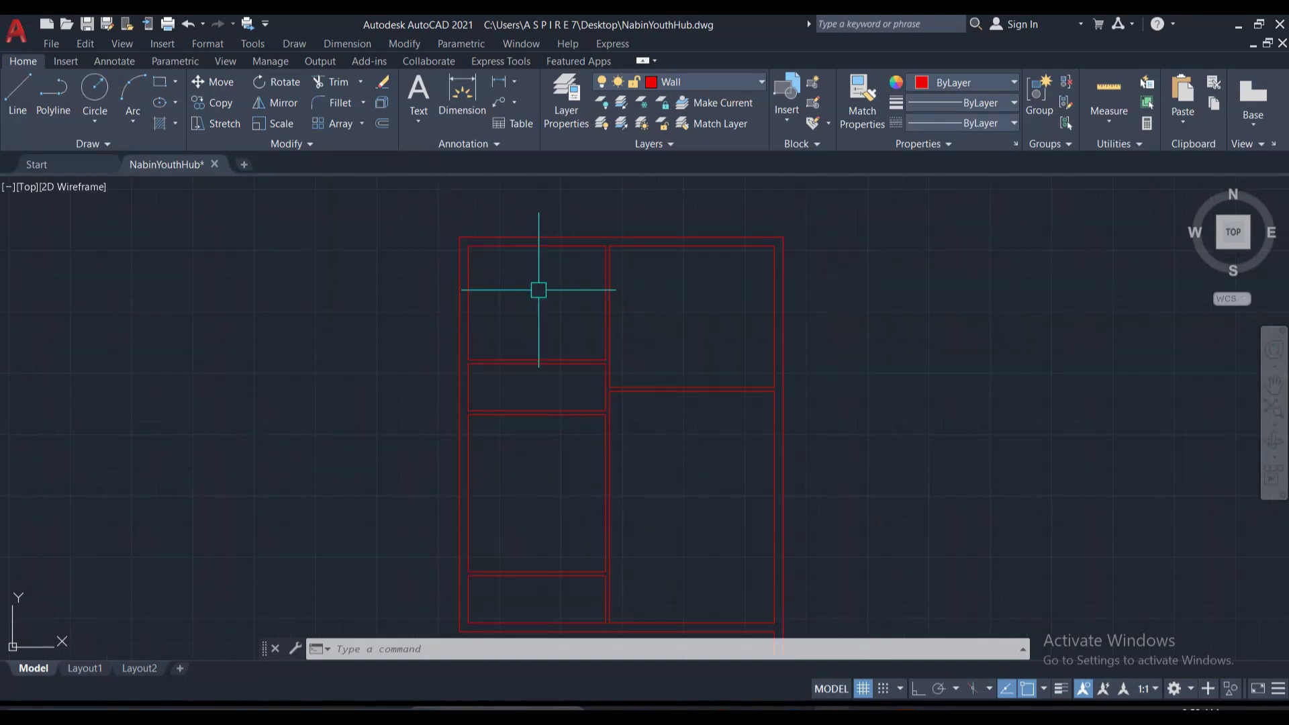
scroll(538, 290, "up", 2)
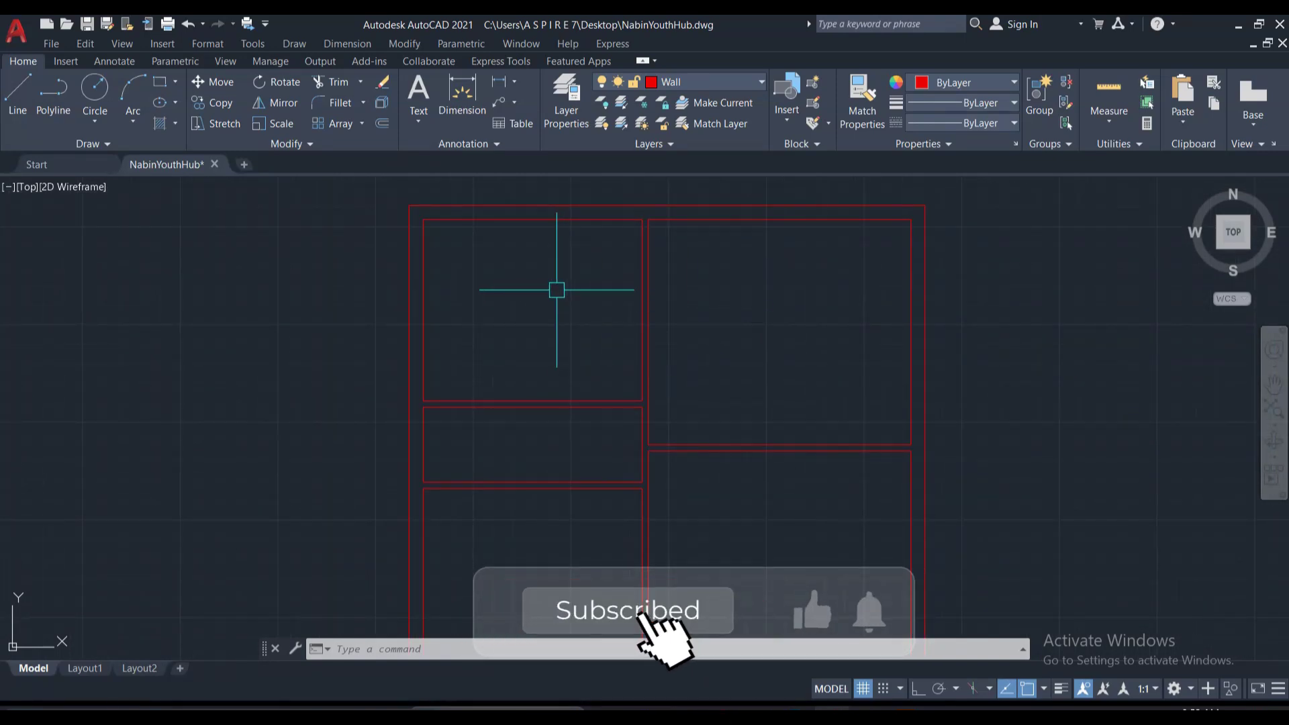
key("Escape")
key("Escape")
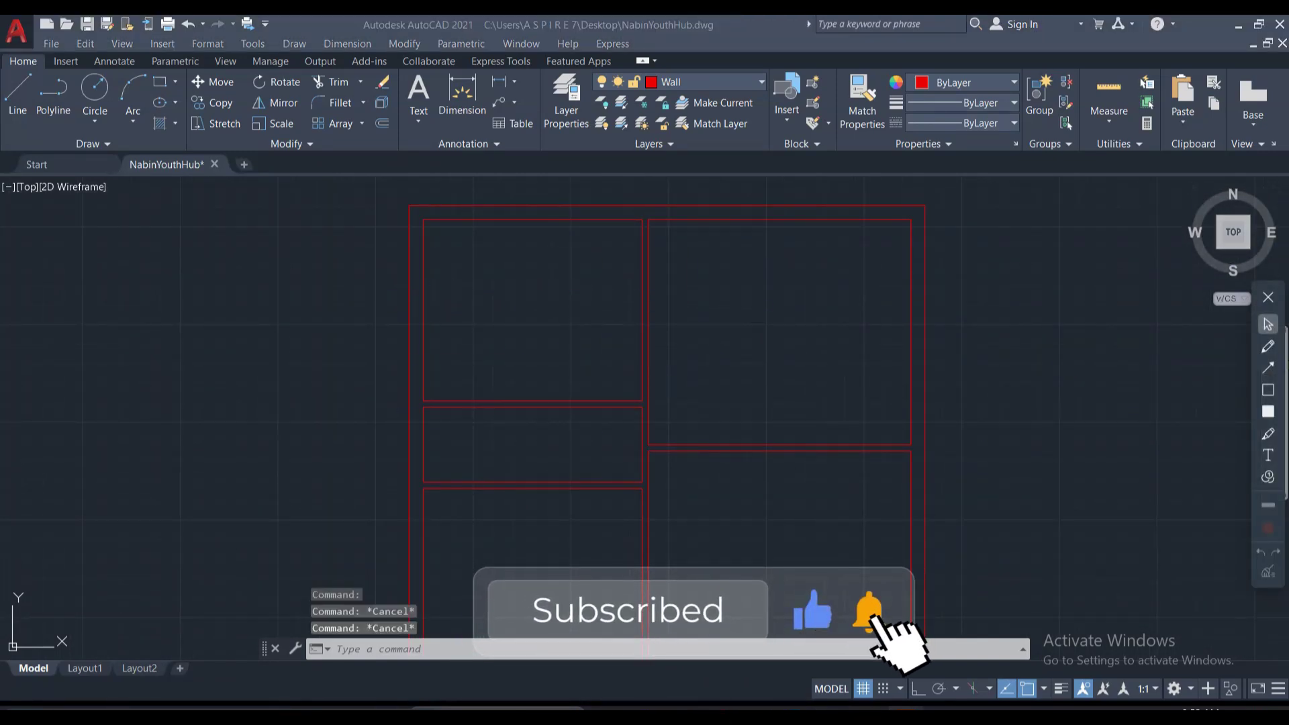
left_click(1267, 347)
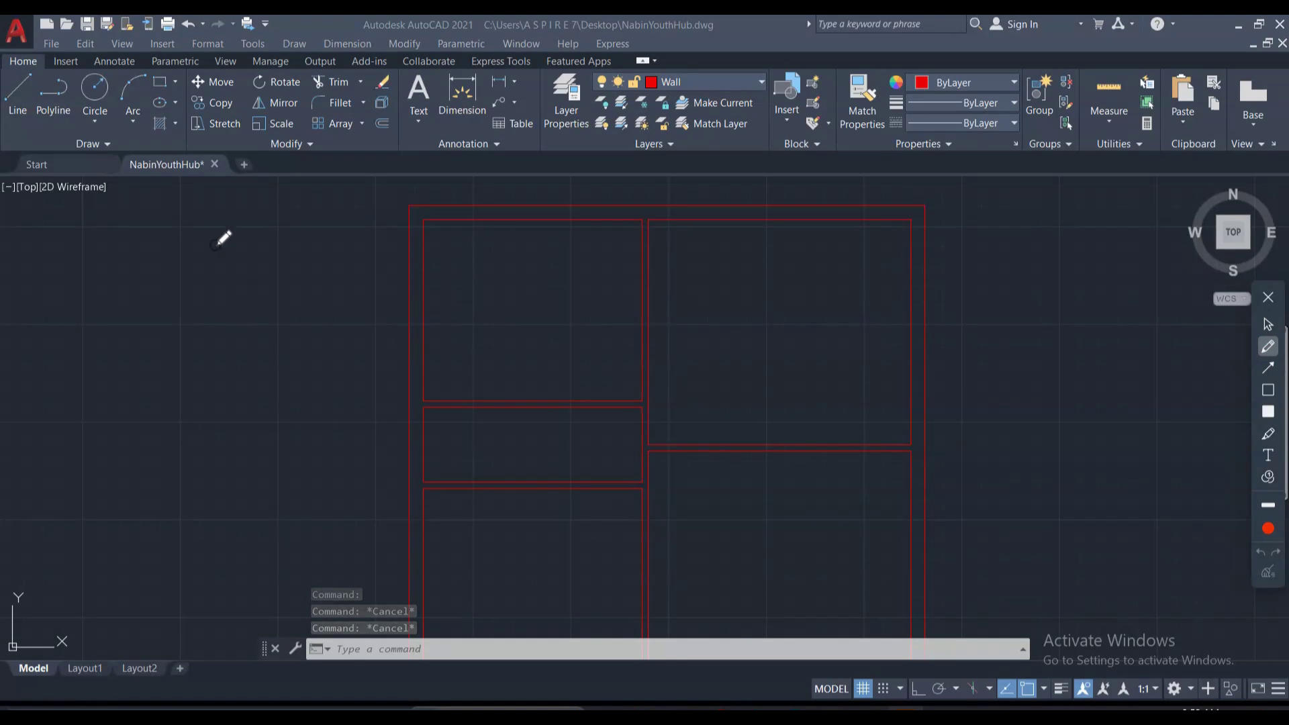
left_click_drag(163, 239, 147, 329)
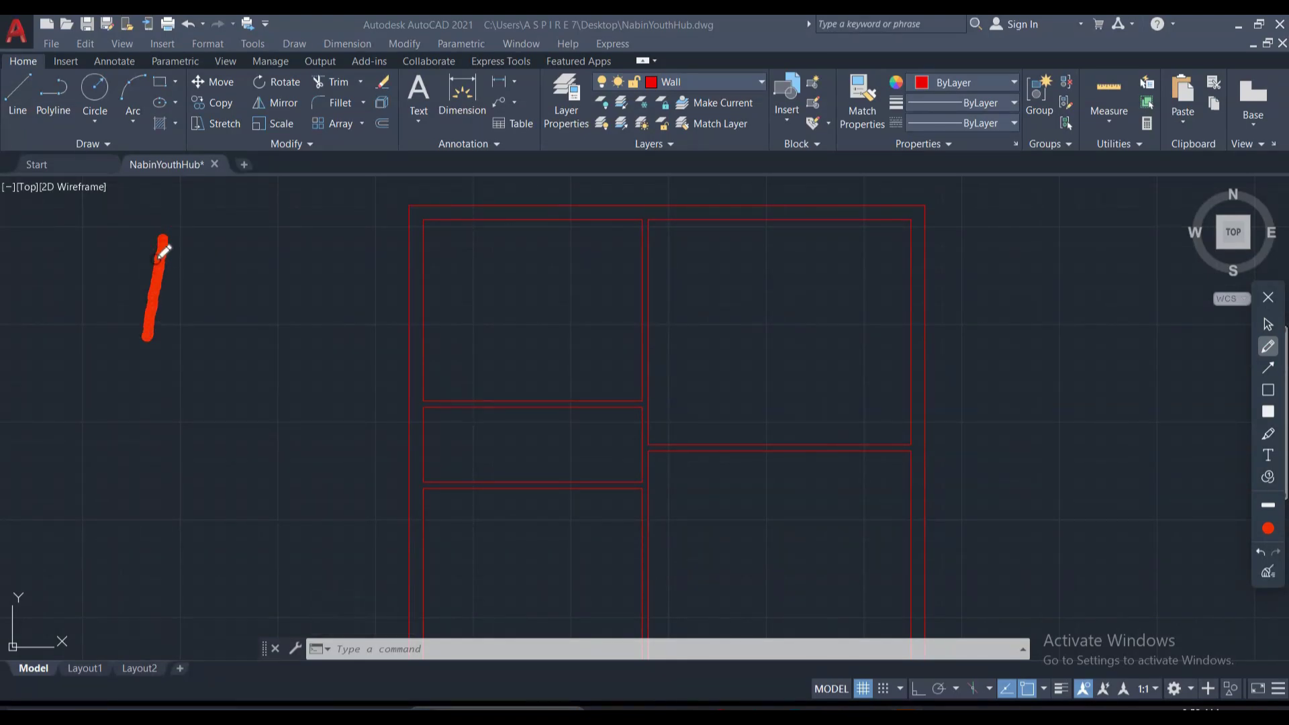
left_click_drag(172, 247, 304, 306)
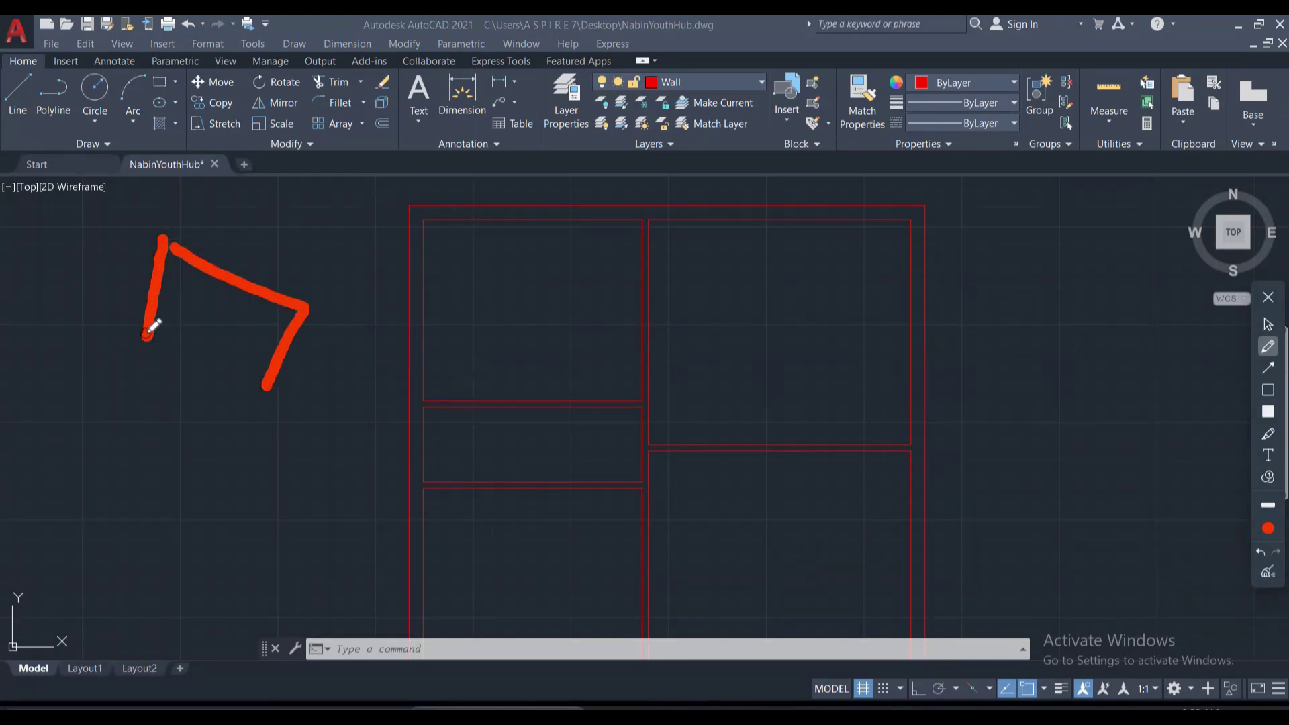
left_click_drag(142, 390, 303, 405)
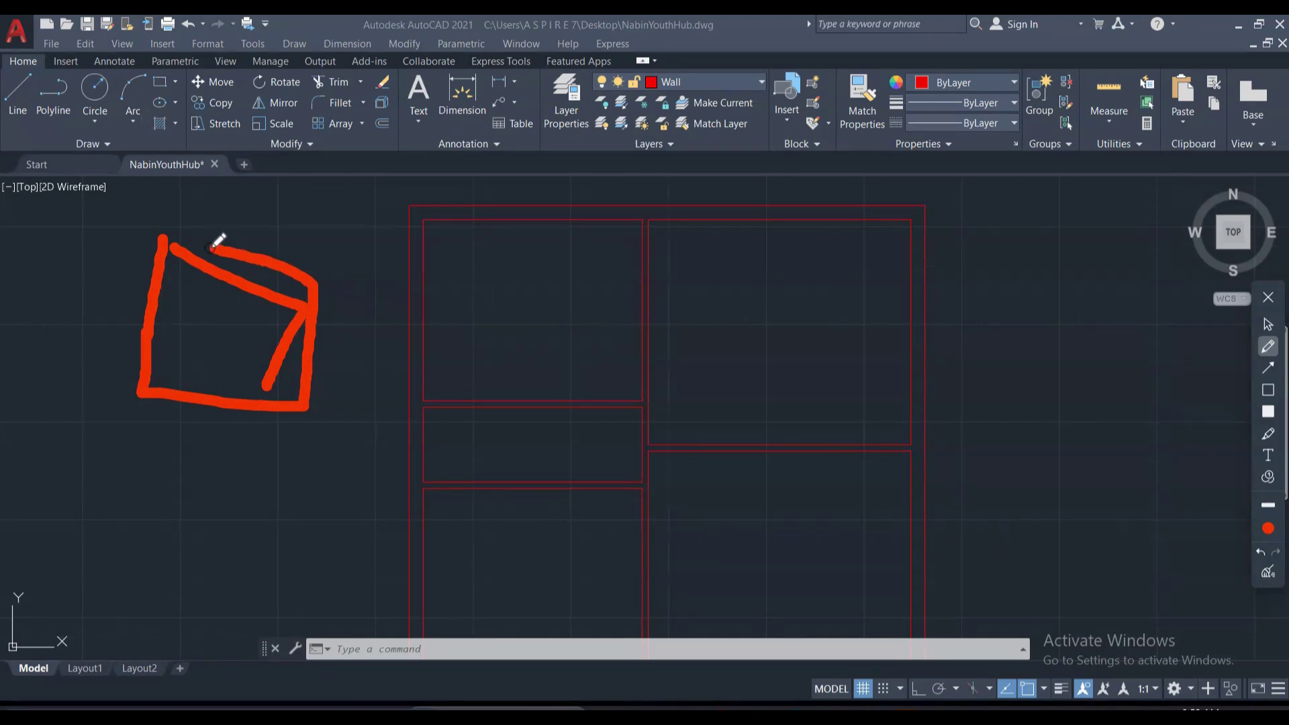
left_click(1268, 574)
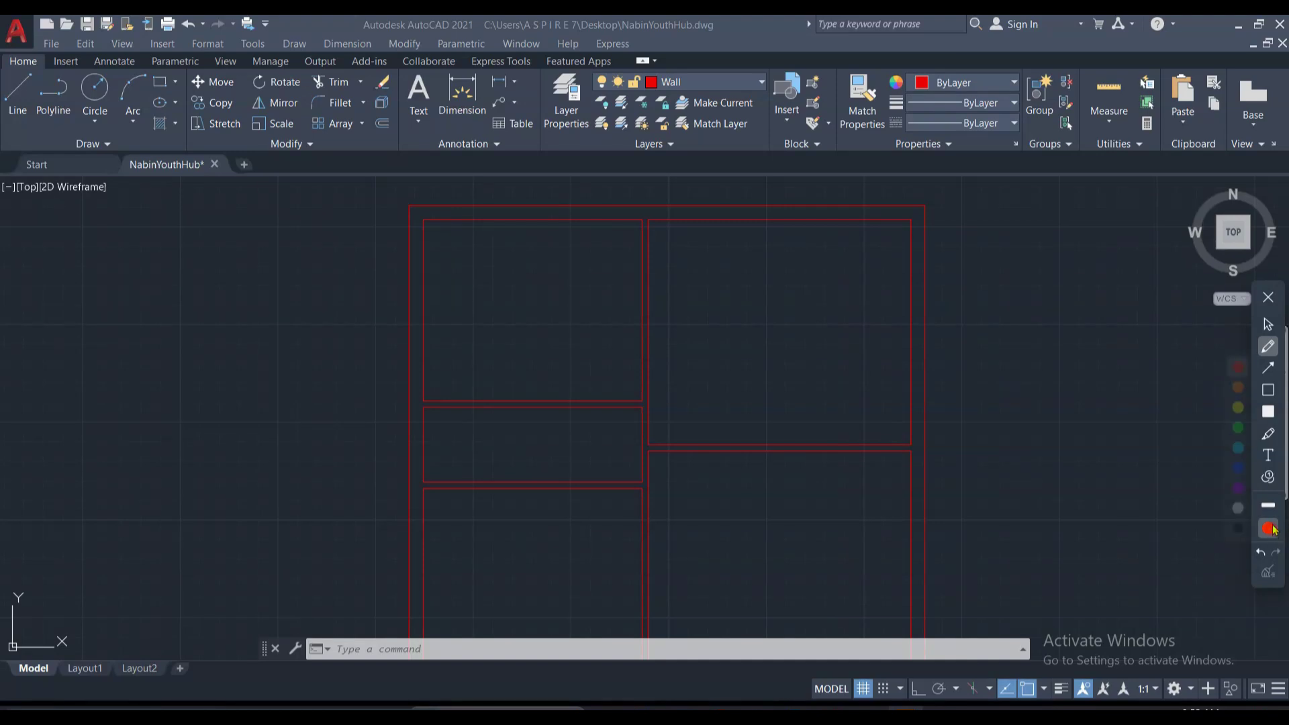
Sketch a cyan square column marked 12 by 12, then erase the sketches and close the tool.
left_click(1237, 448)
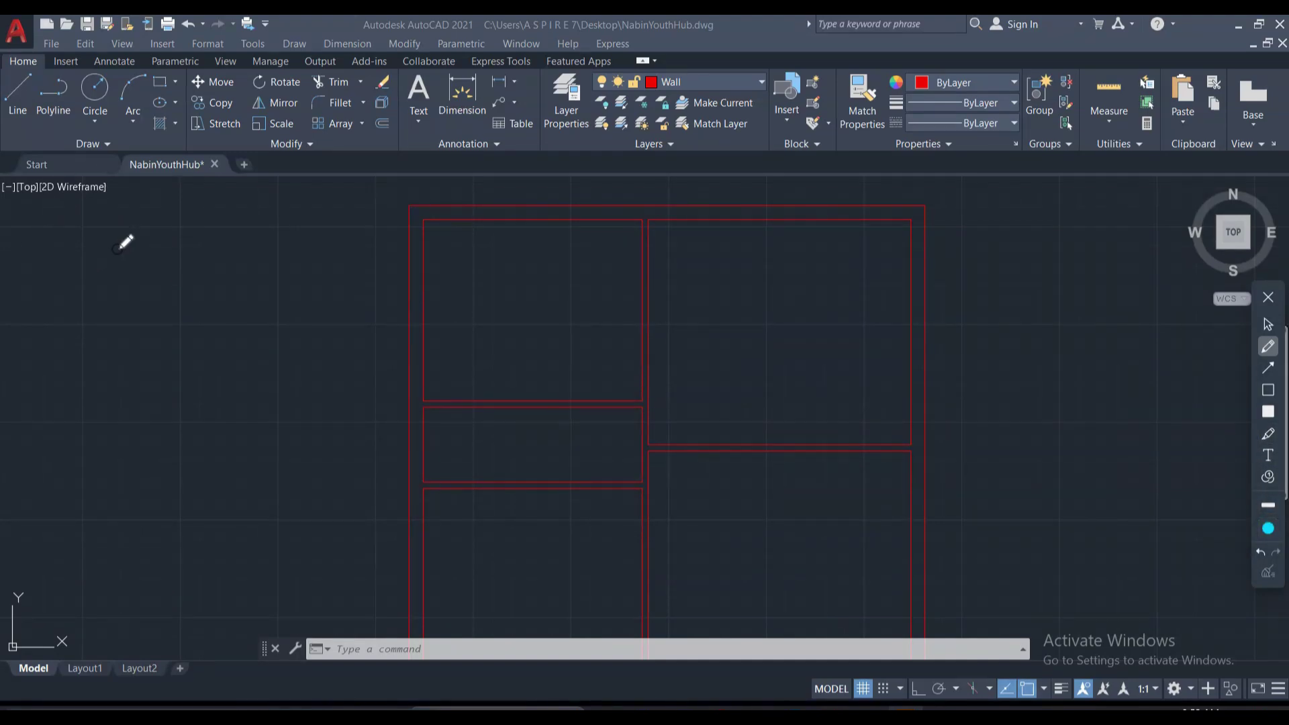
left_click_drag(173, 216, 324, 245)
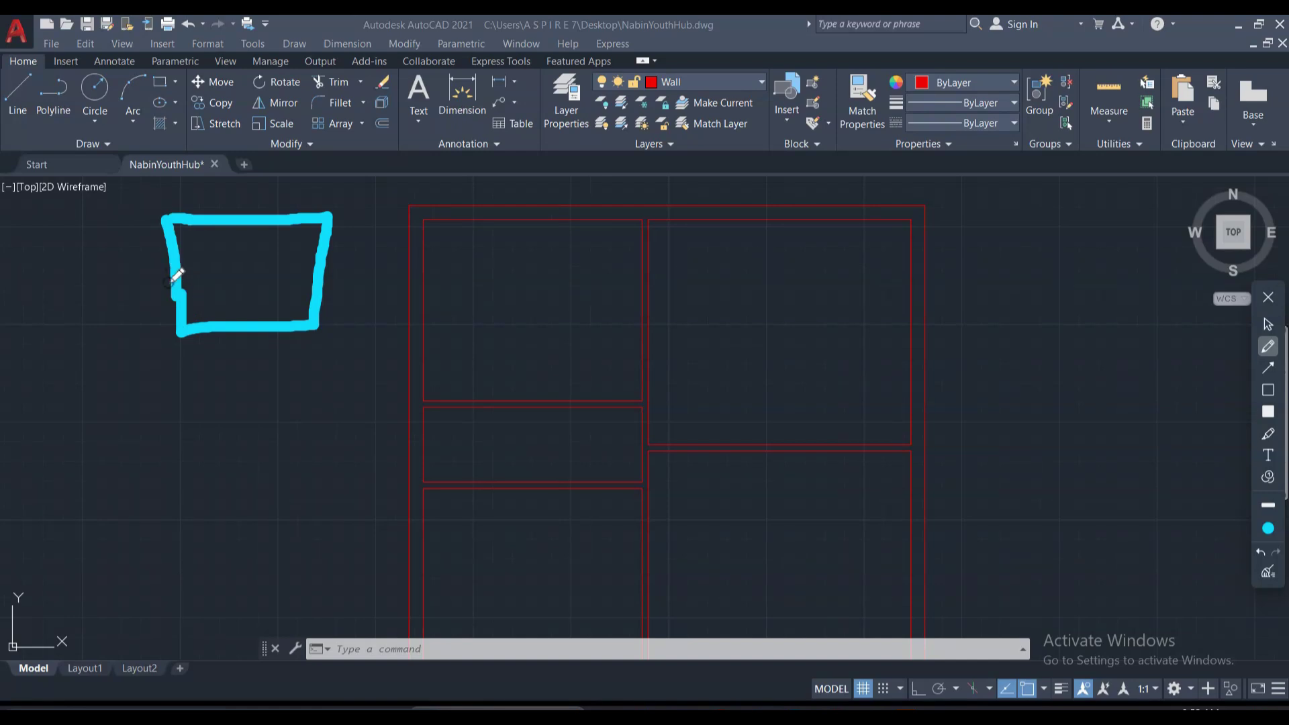
left_click_drag(256, 403, 335, 430)
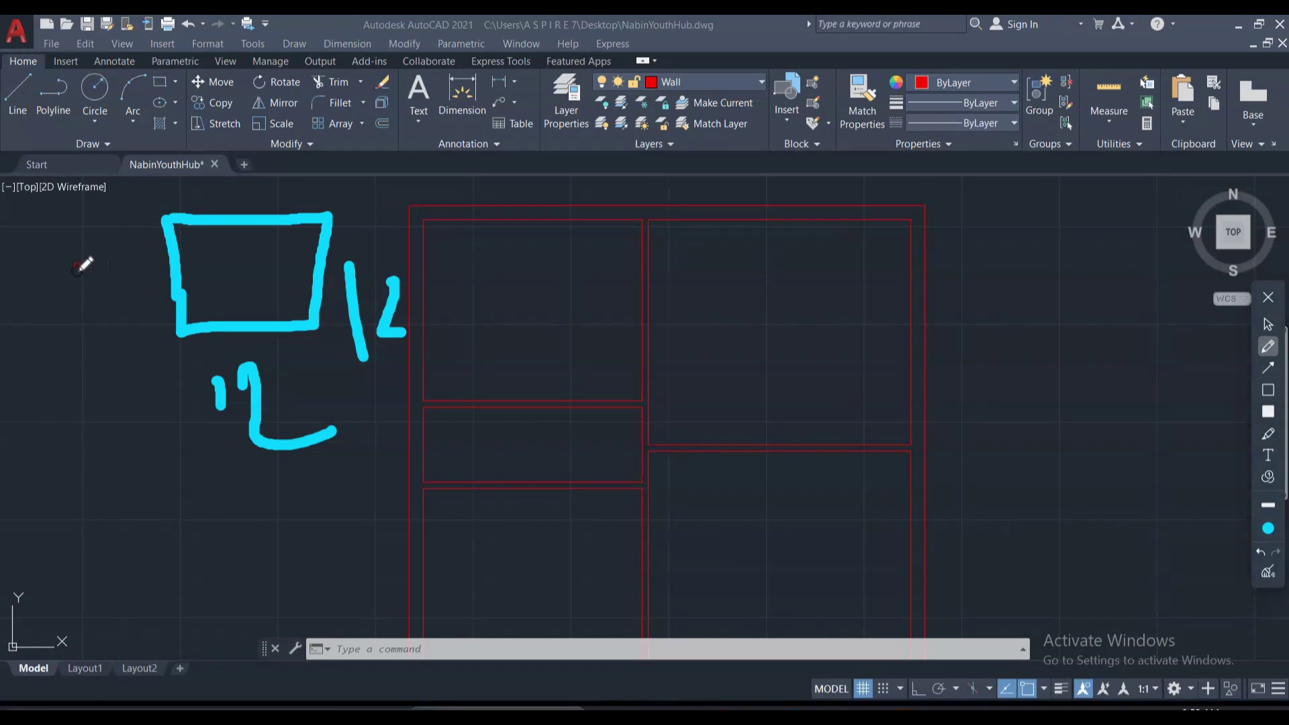
left_click_drag(146, 294, 146, 397)
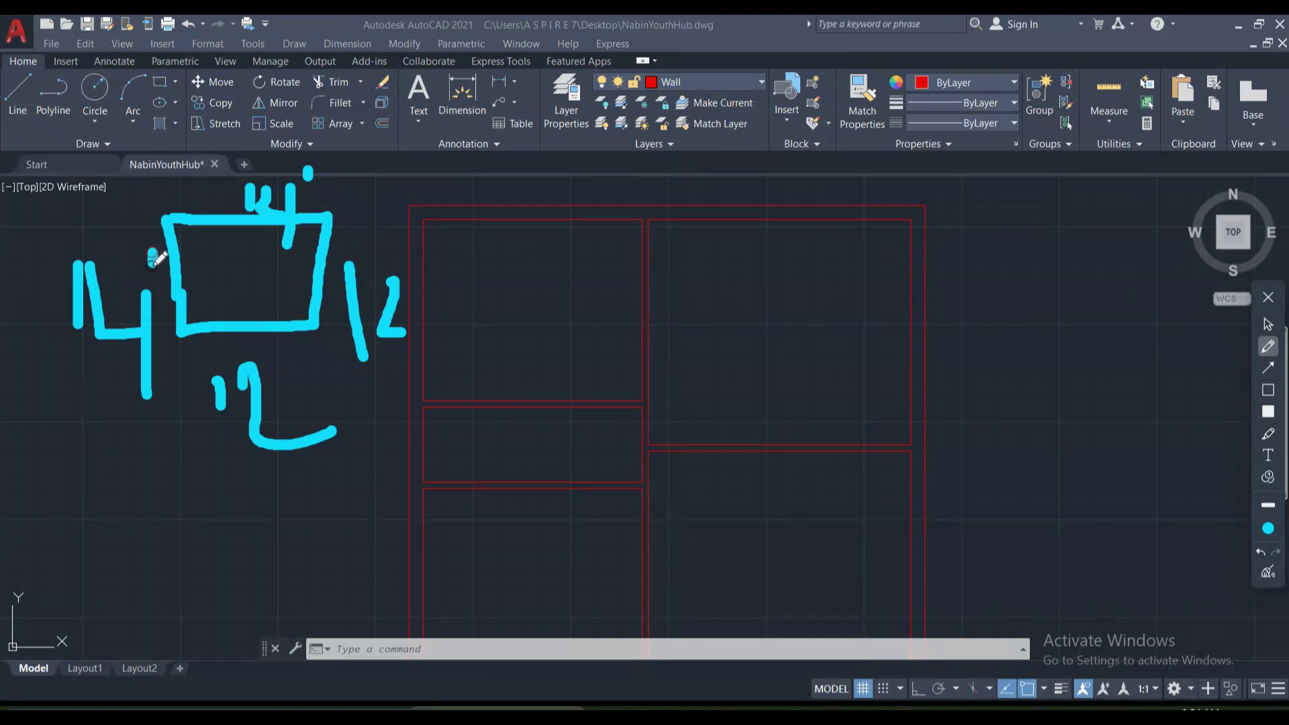
left_click_drag(320, 161, 320, 186)
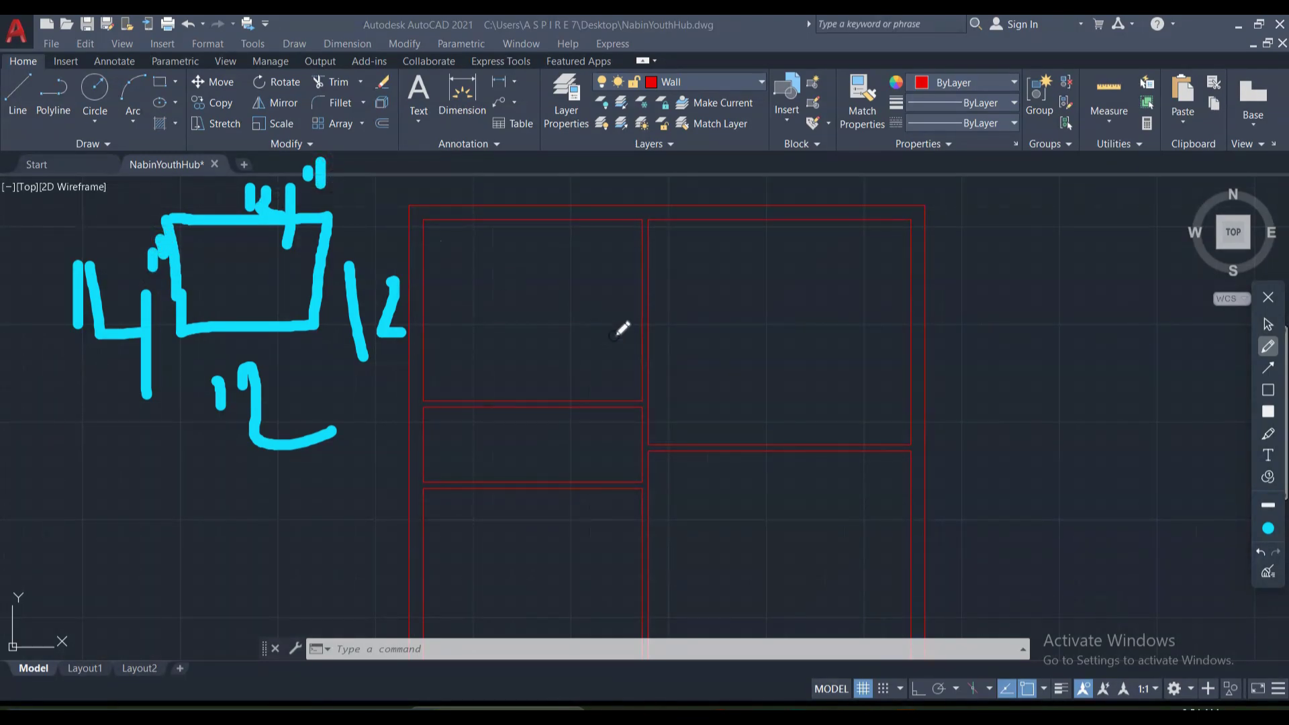
key("Escape")
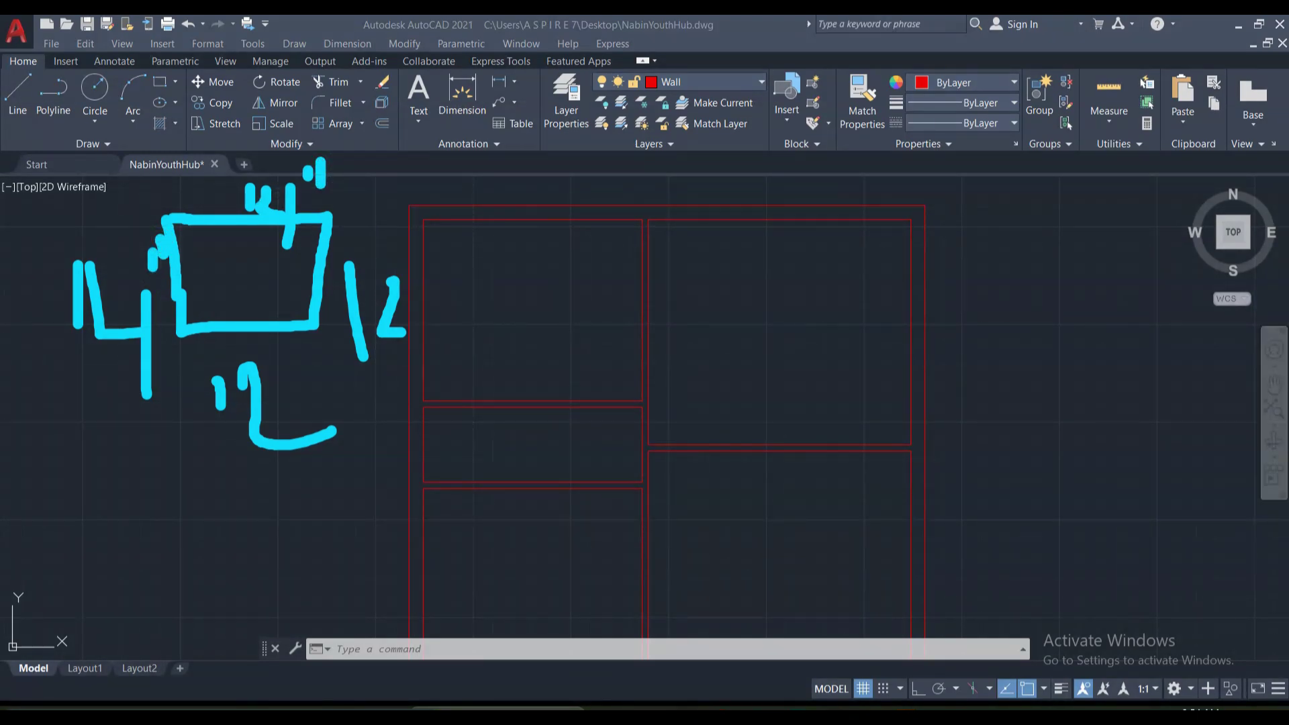
key("ctrl+shift+d")
left_click(1268, 572)
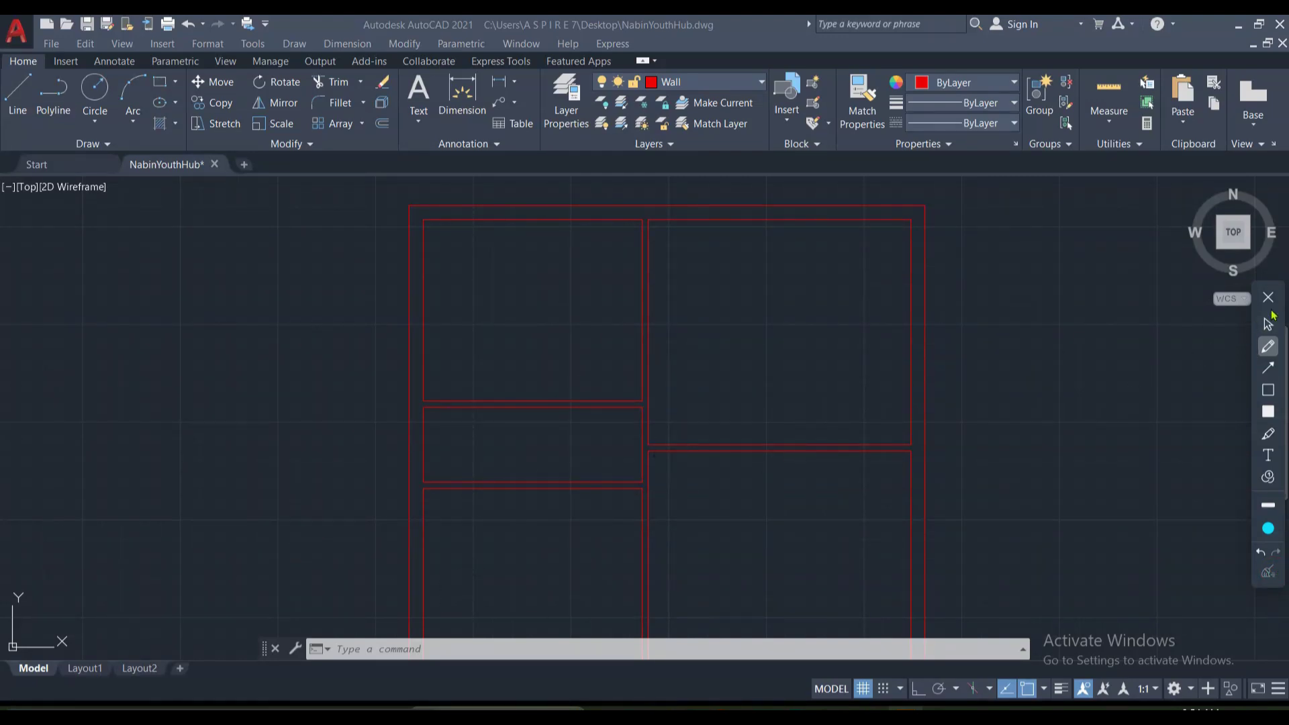
left_click(1266, 326)
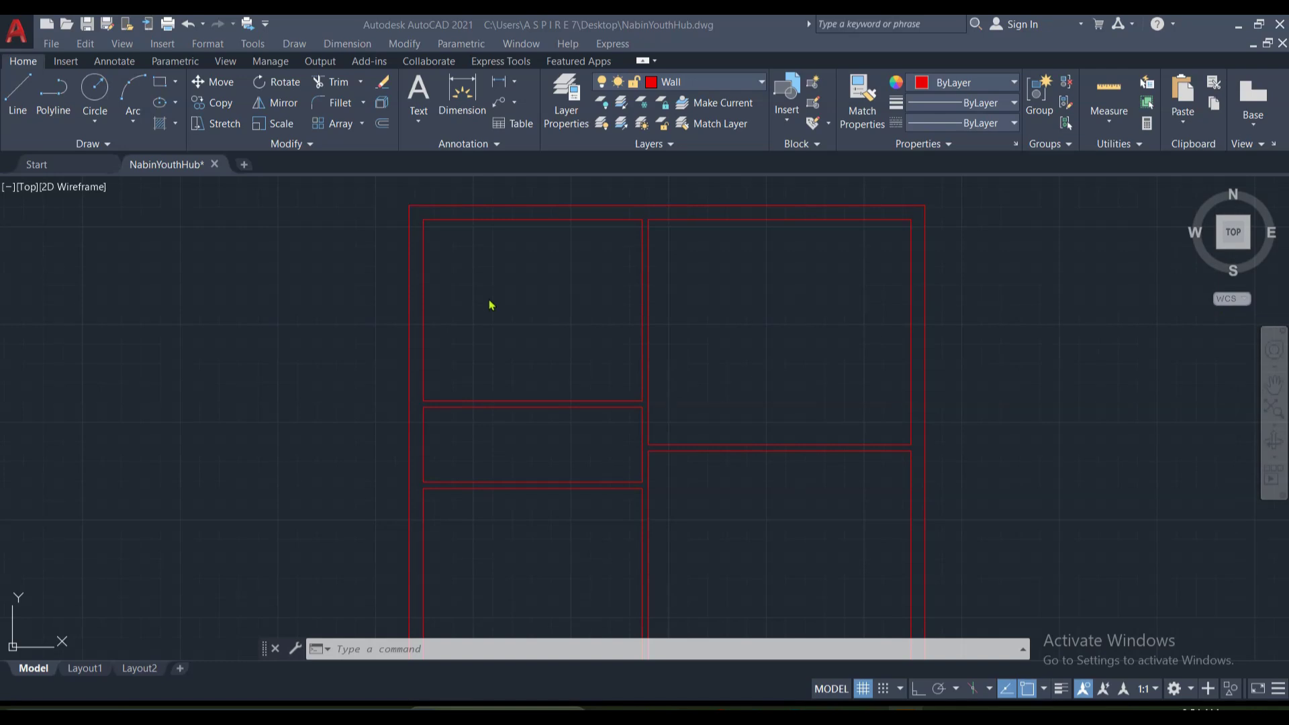
Create a new layer named Column and give it the colour cyan.
scroll(504, 444, "down", 3)
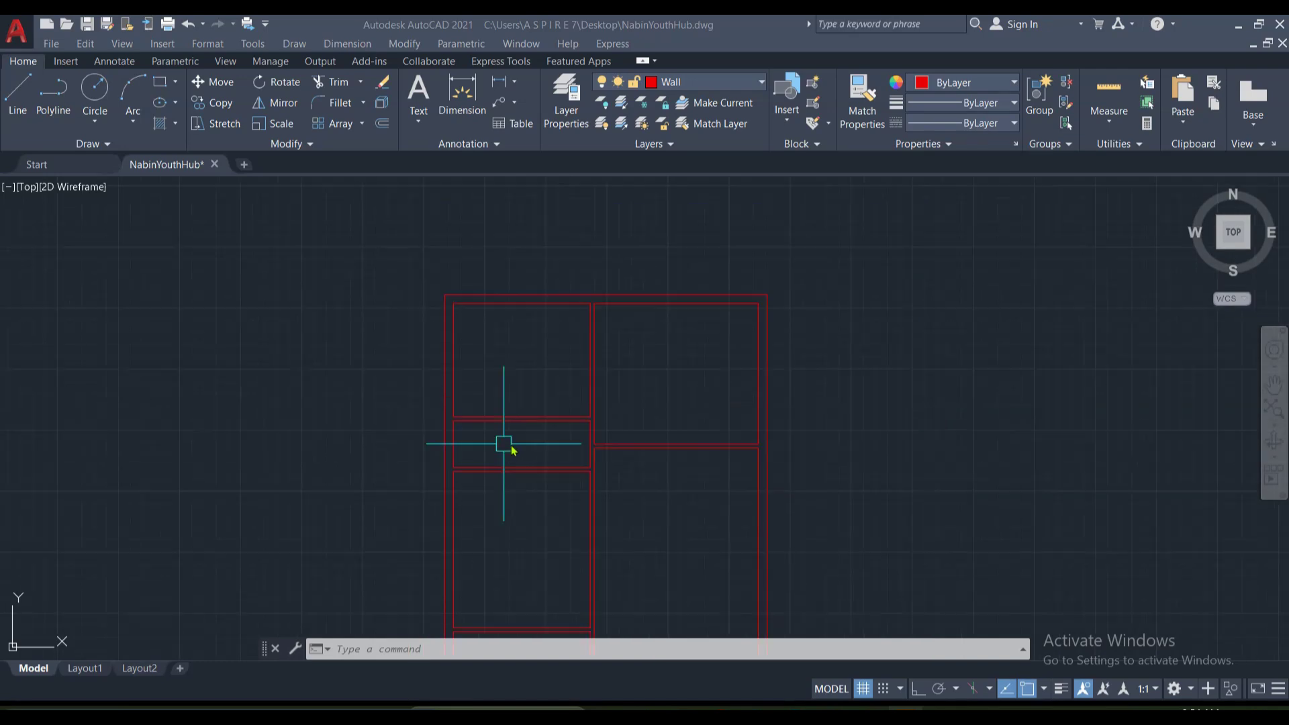
scroll(508, 407, "up", 2)
middle_click_drag(483, 353, 699, 426)
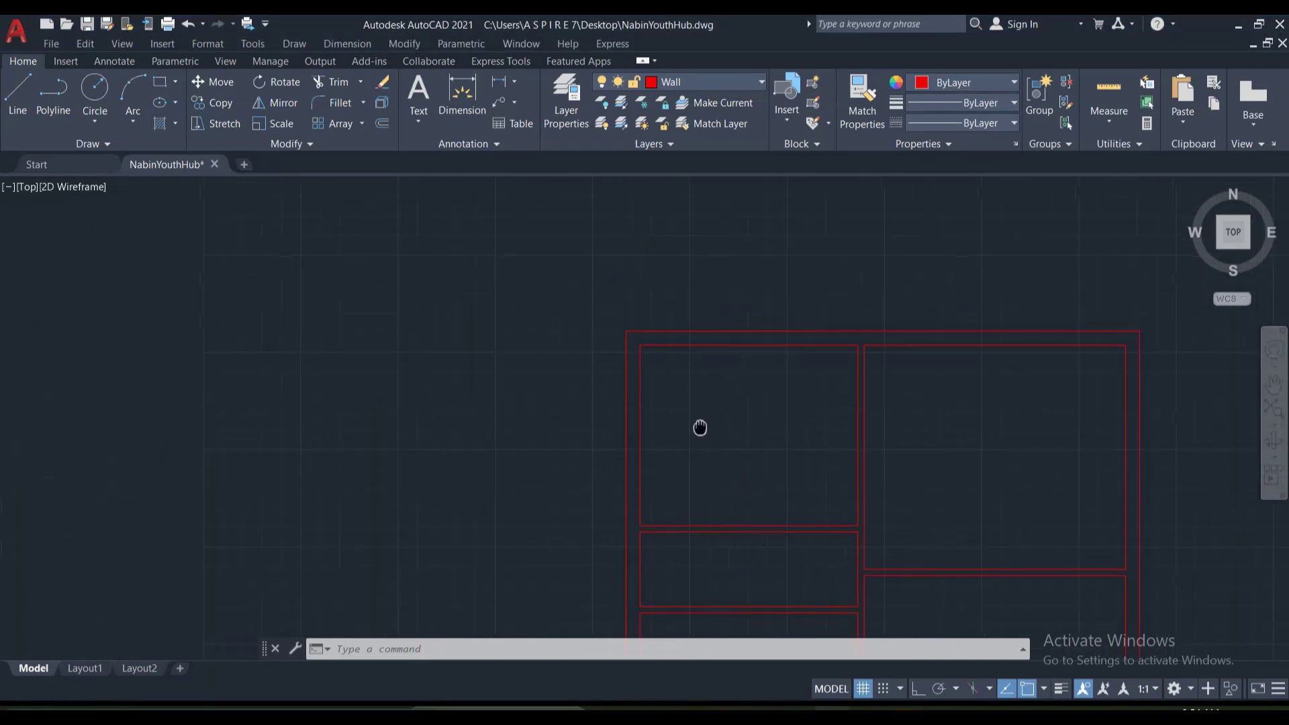
scroll(474, 269, "up", 2)
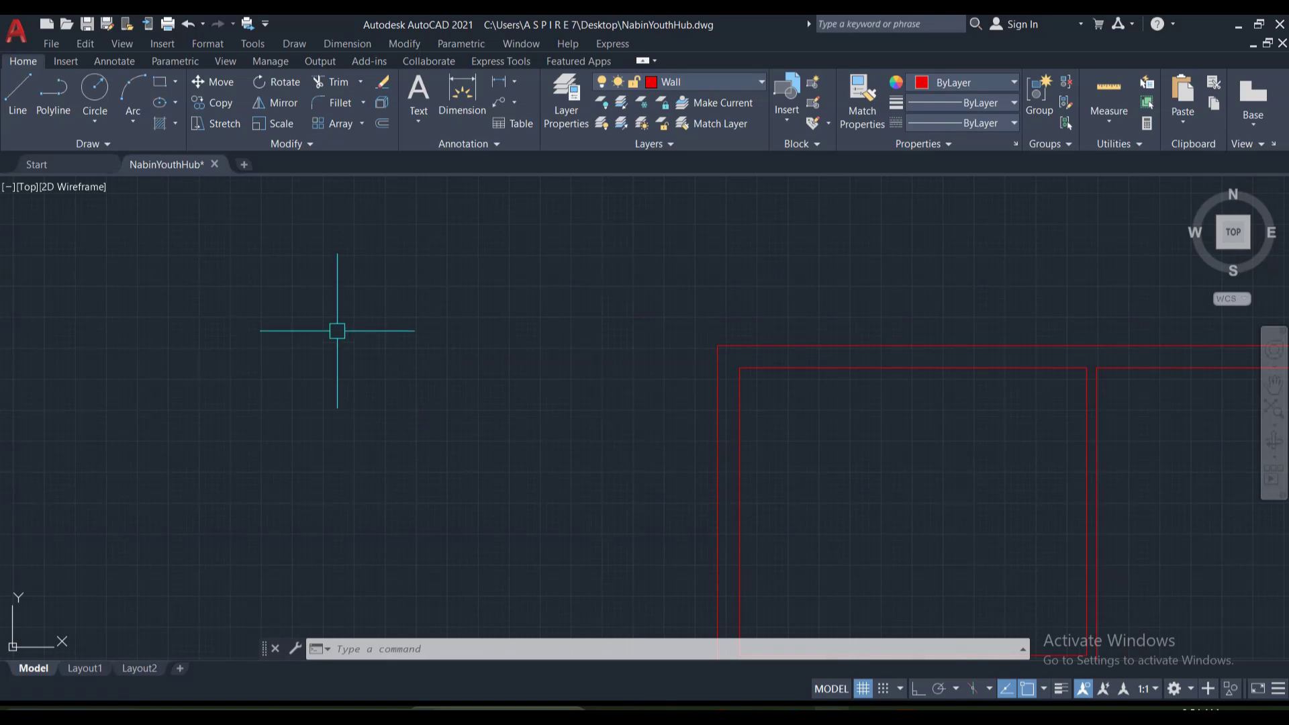
left_click(561, 96)
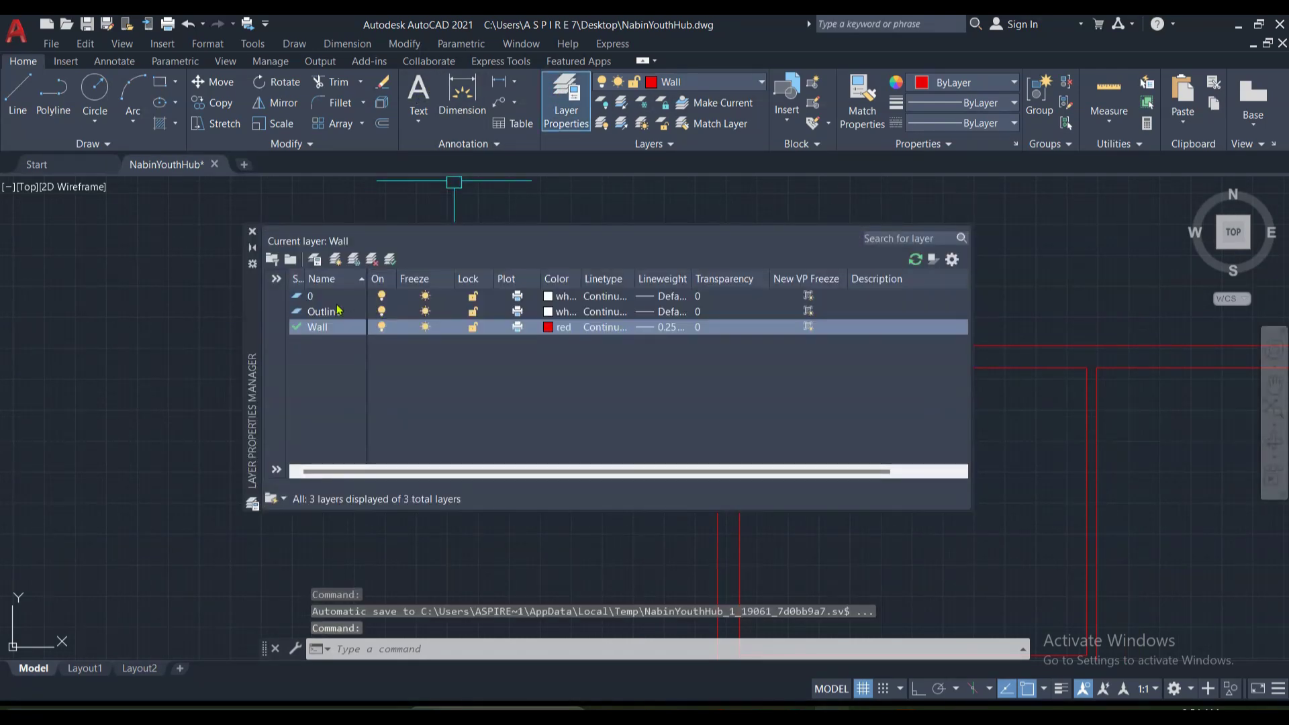
left_click(336, 260)
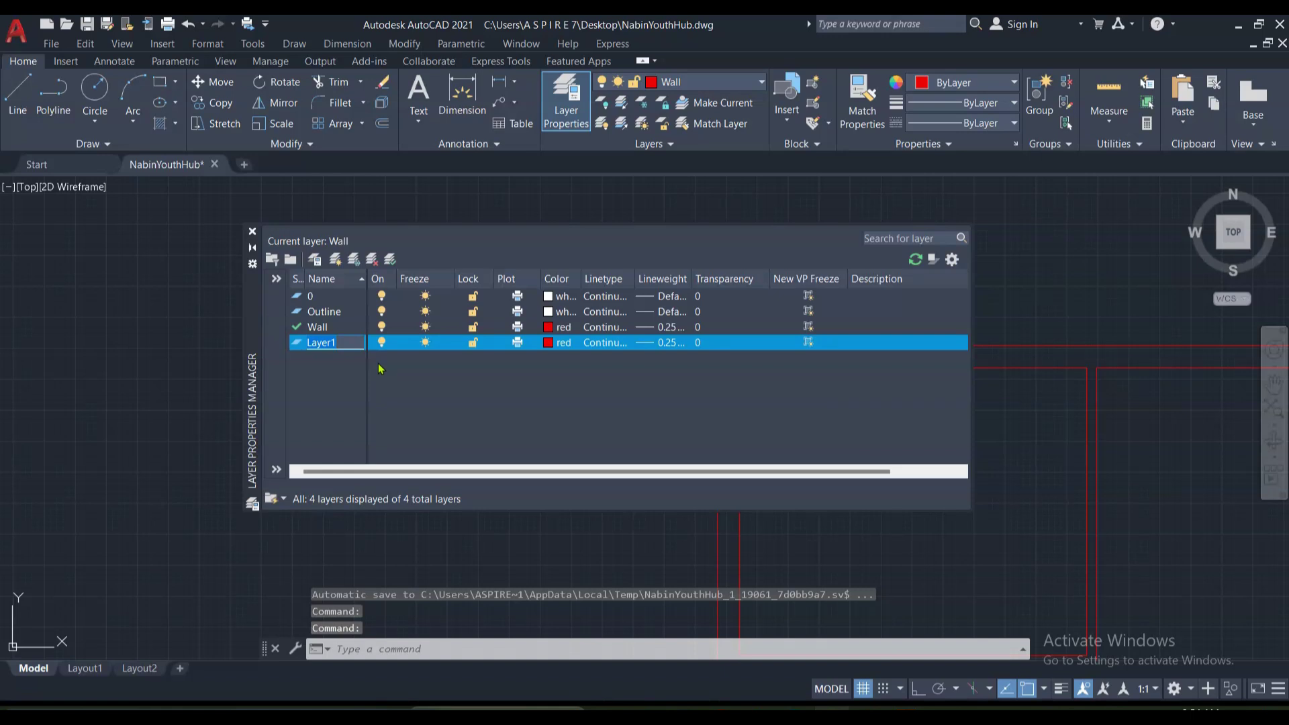
type("Column")
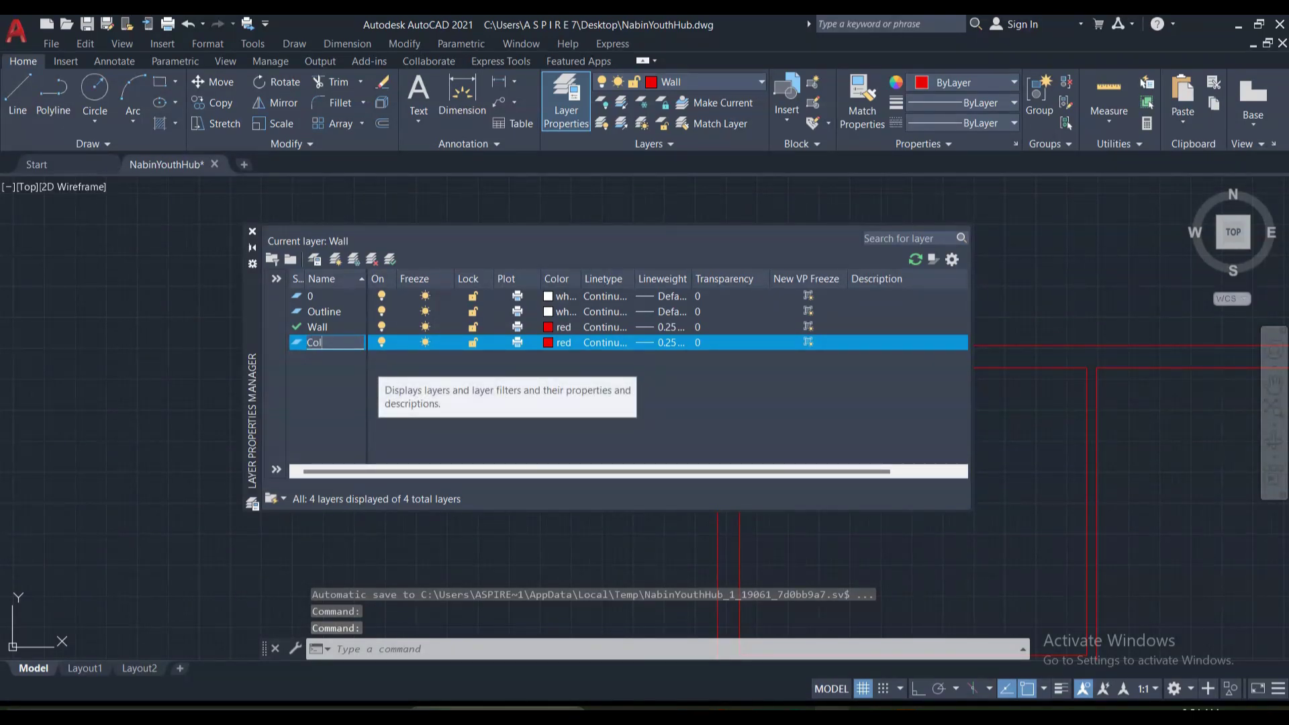
left_click(549, 345)
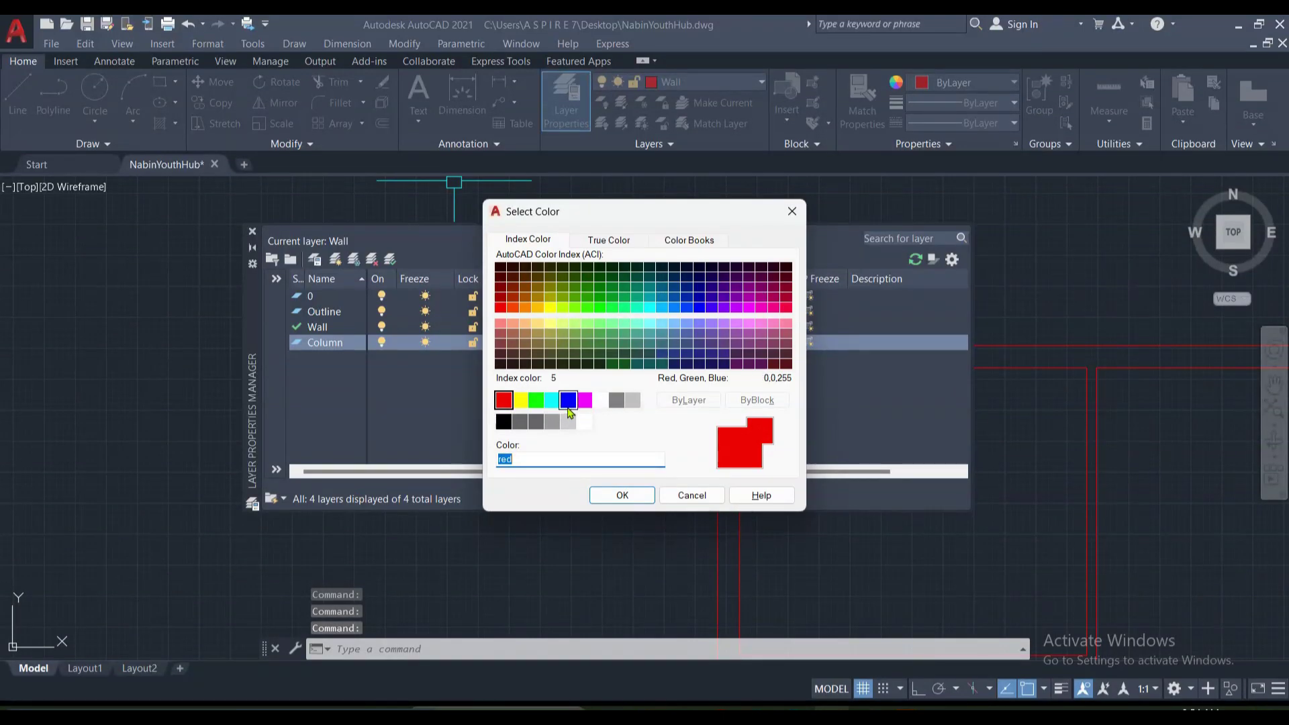
left_click(552, 402)
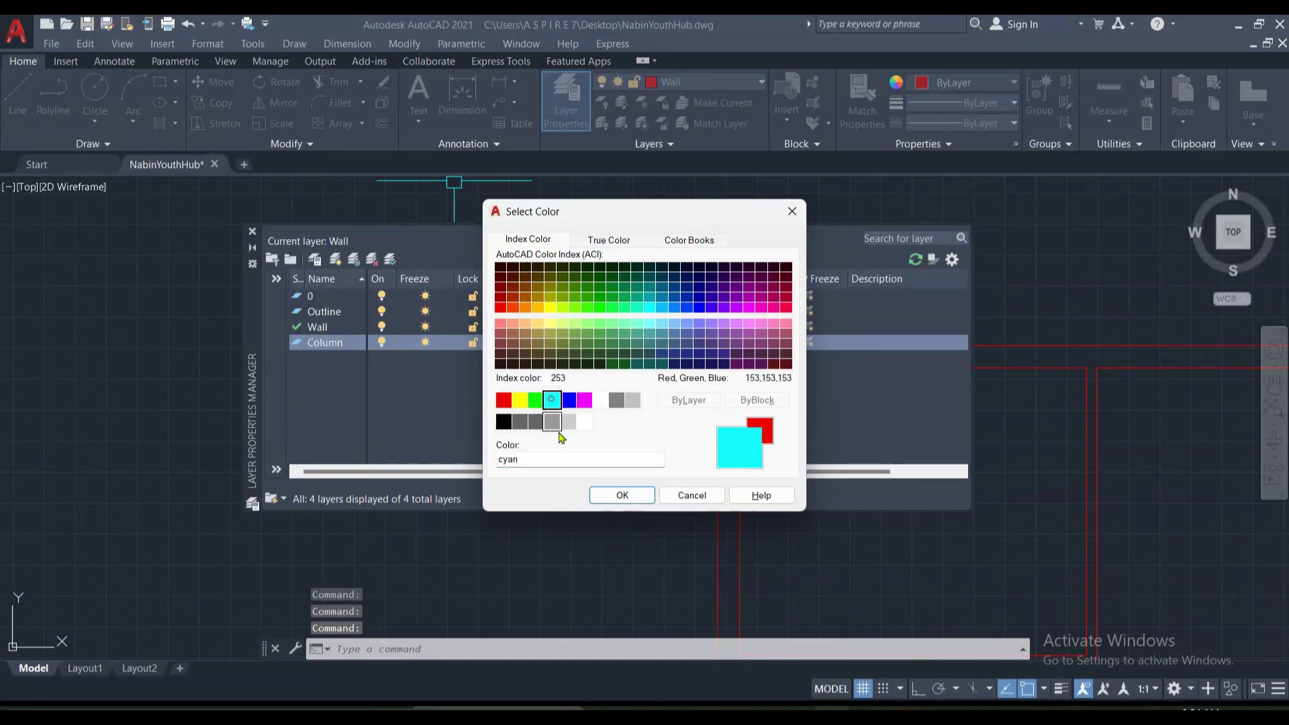
left_click(617, 495)
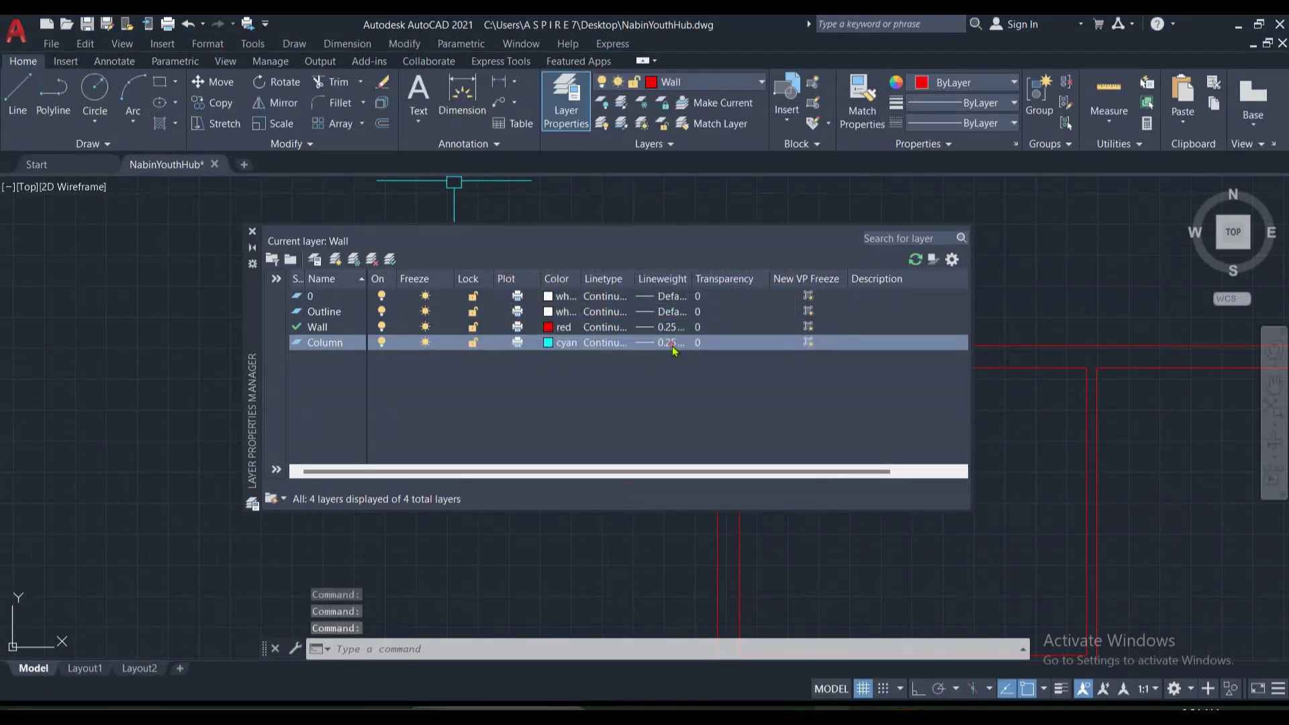
Set the Column layer's lineweight to Default and make Column the current layer.
left_click(671, 344)
left_click(668, 271)
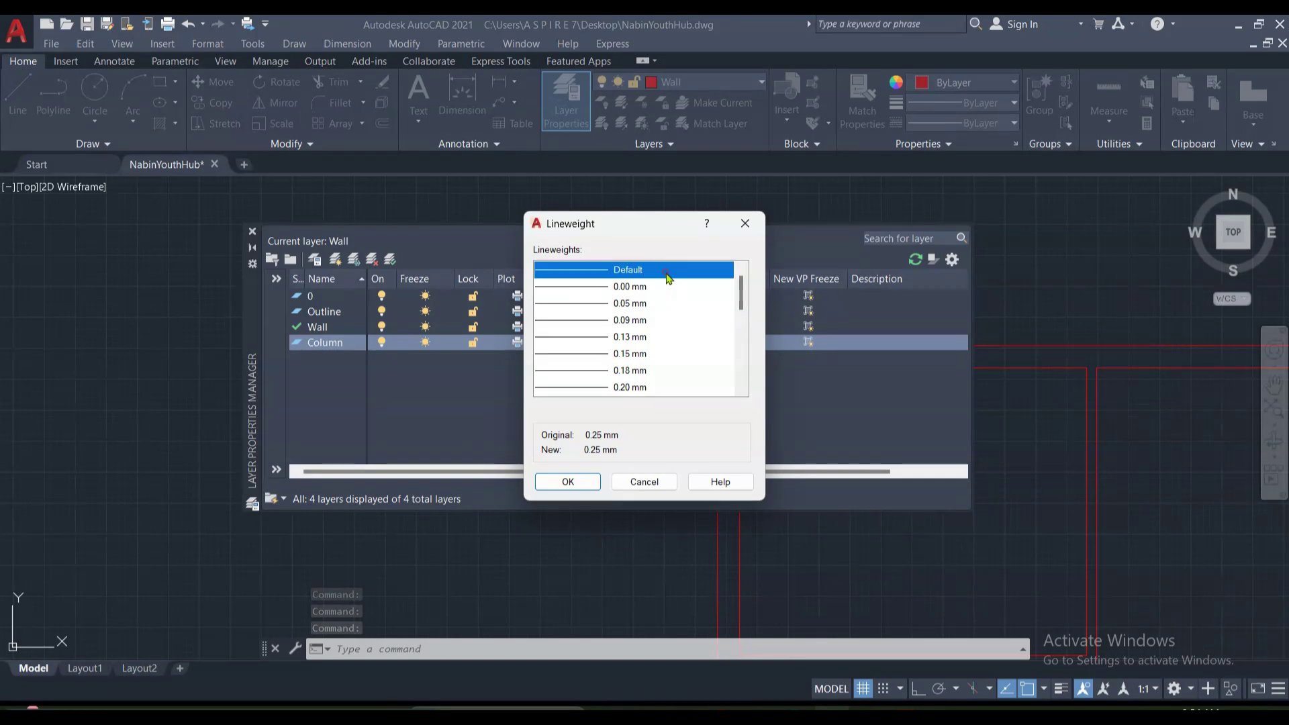
left_click(568, 484)
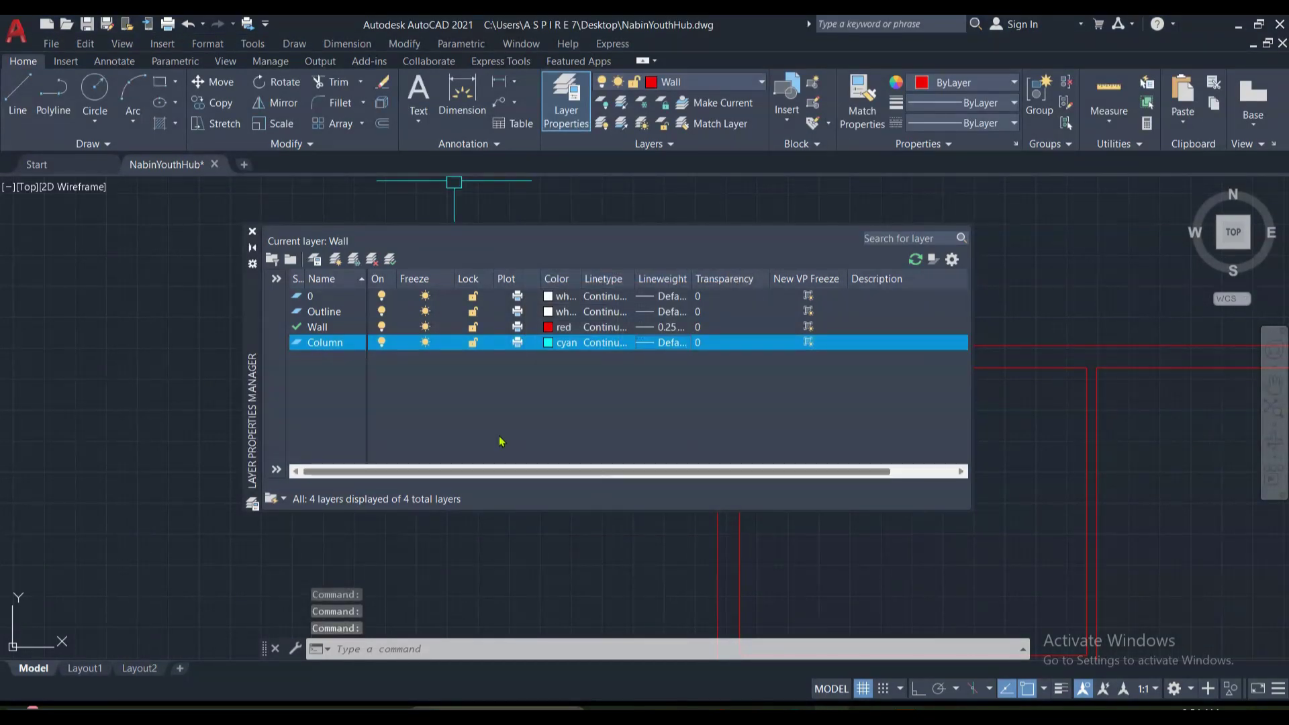
left_click(761, 81)
left_click(677, 124)
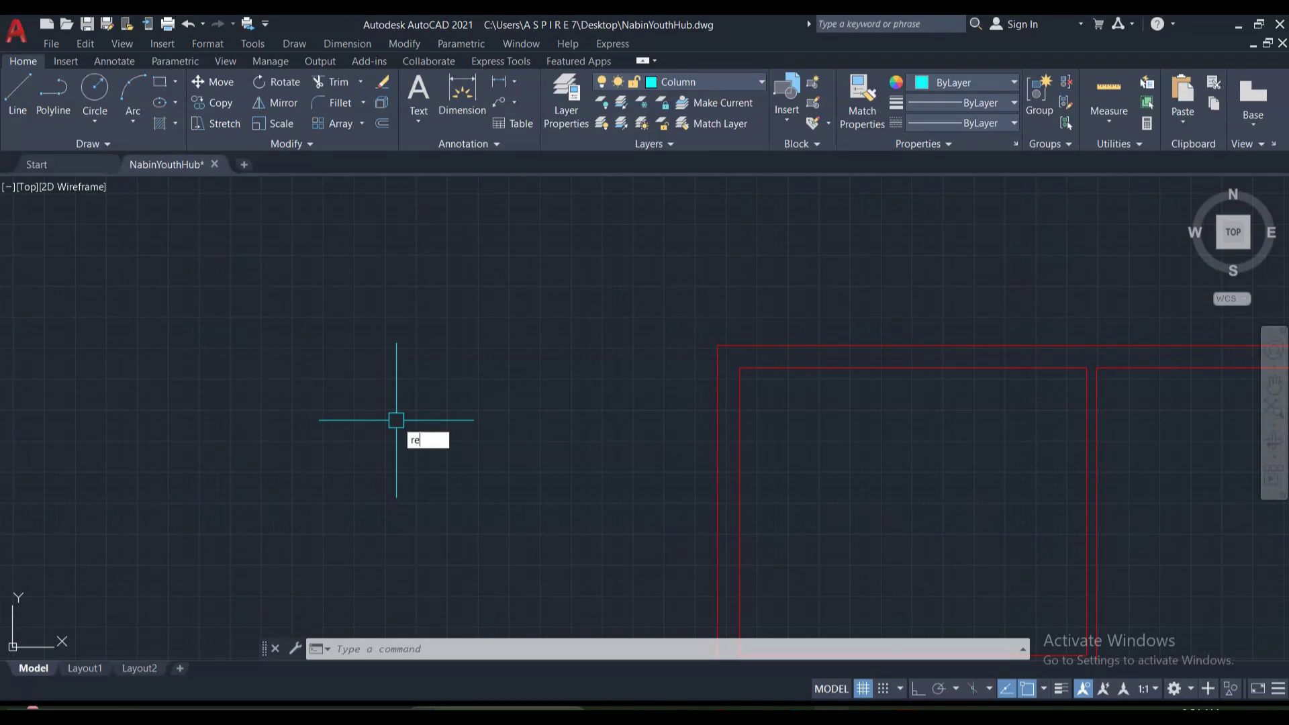
Draw a 12 × 12 rectangle as the column square.
key("Return")
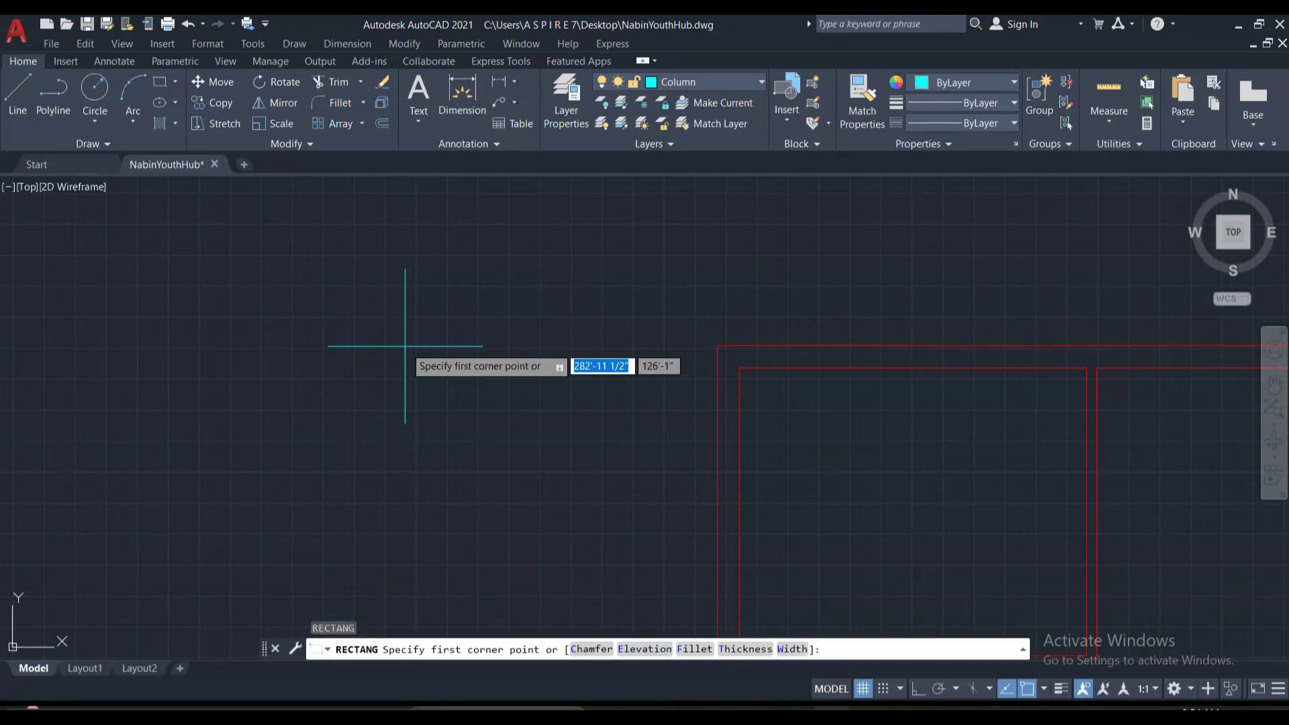
left_click(405, 346)
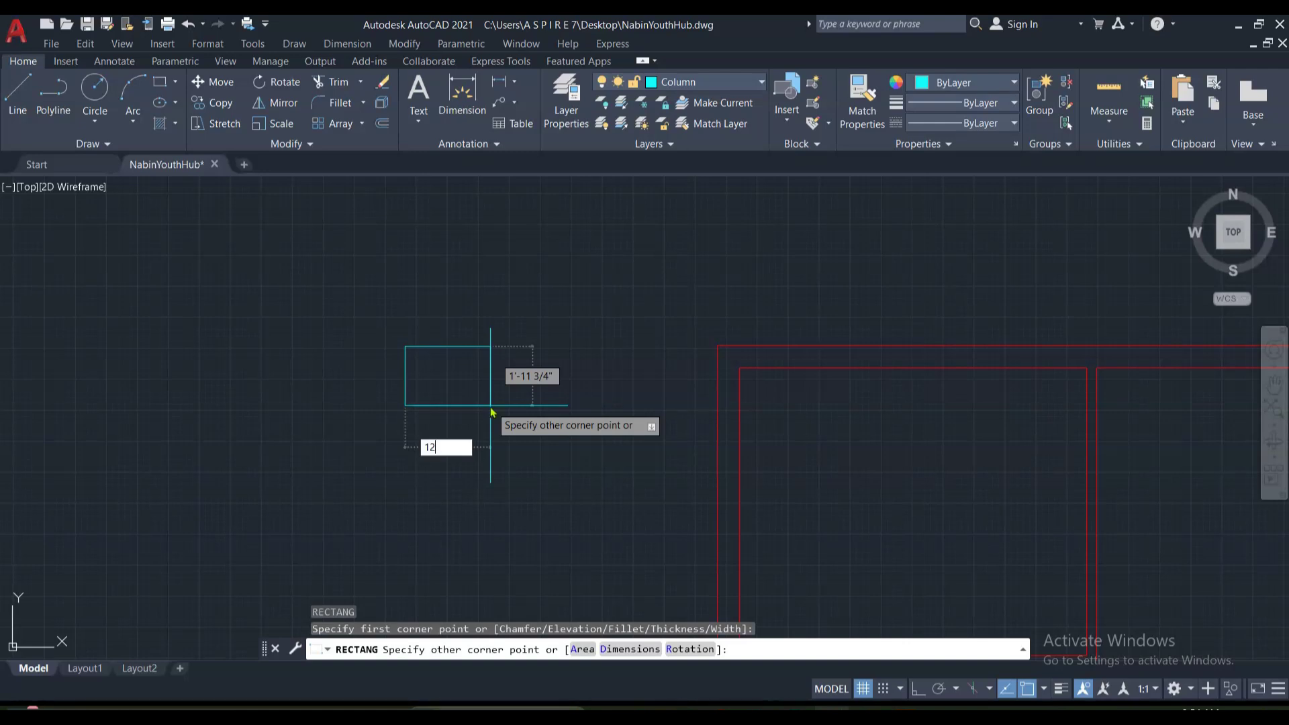
key("Tab")
key("Return")
scroll(429, 362, "up", 3)
scroll(431, 450, "down", 2)
left_click(431, 450)
left_click(357, 341)
left_click(482, 428)
left_click(313, 319)
key("Escape")
scroll(349, 386, "up", 3)
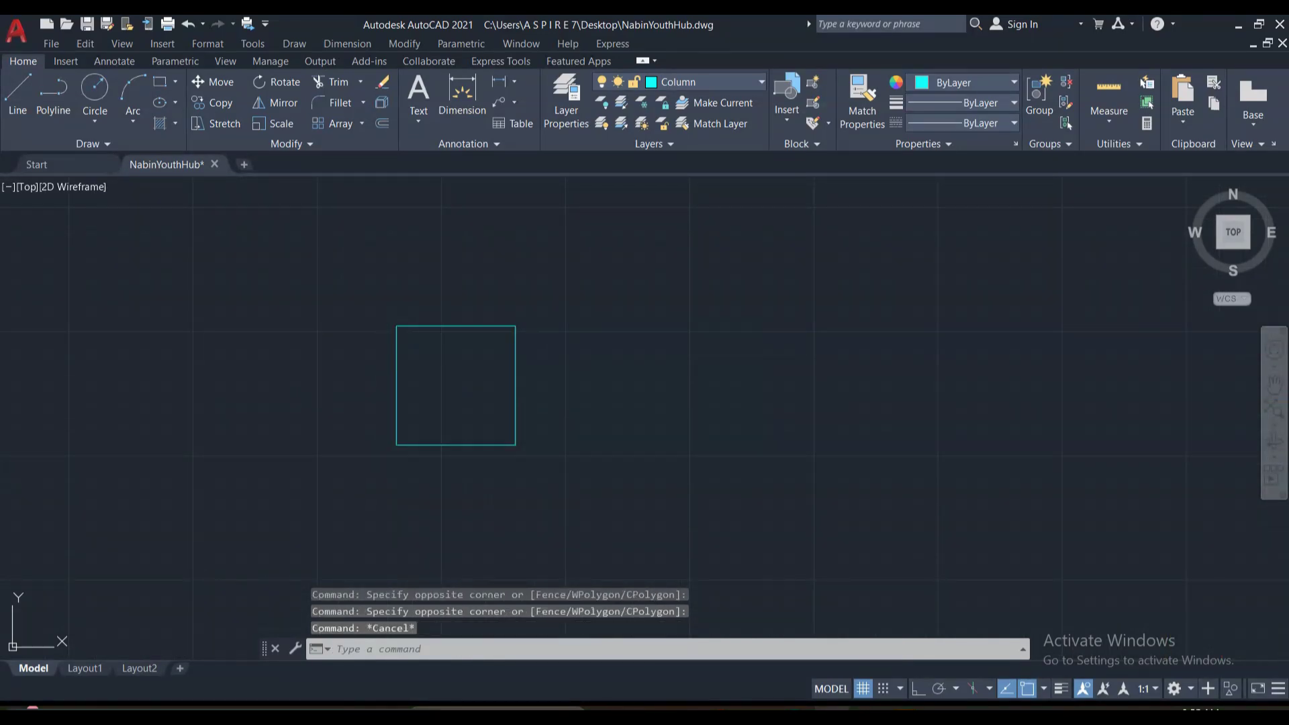
Hatch the inside of the 12 × 12 square with the SOLID pattern.
key("Return")
left_click(153, 99)
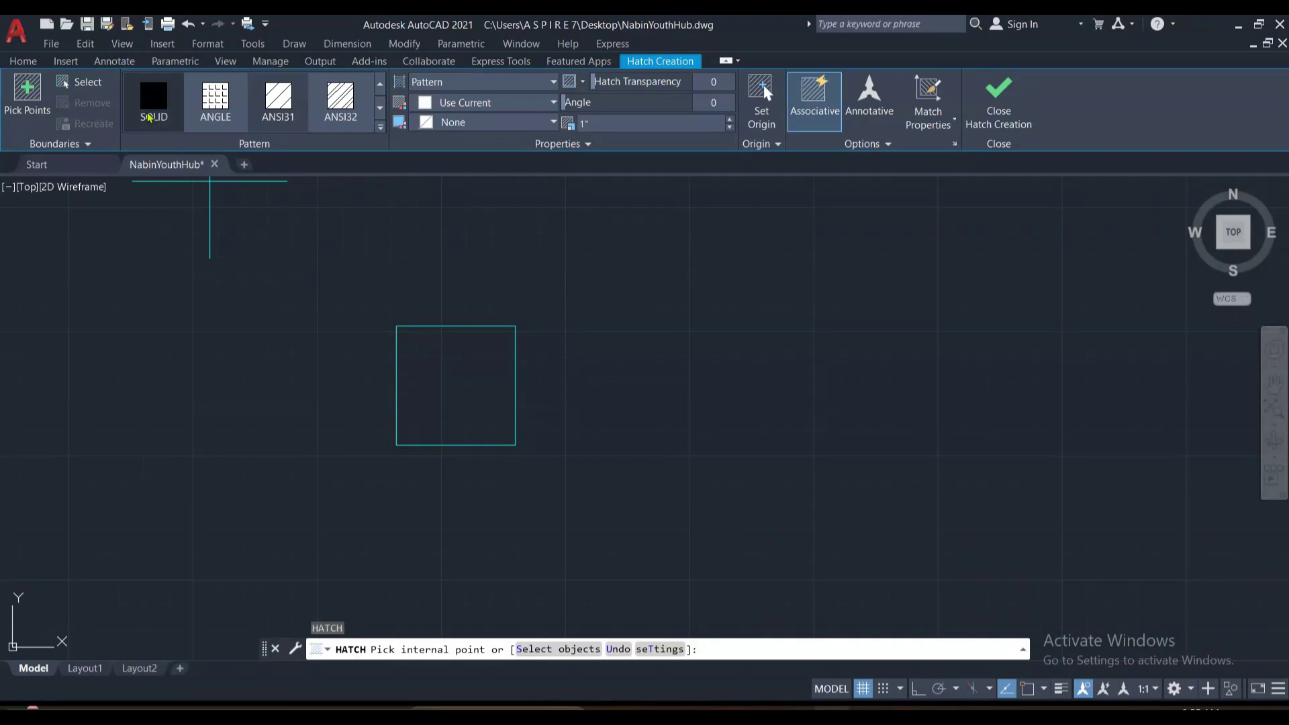
left_click(457, 379)
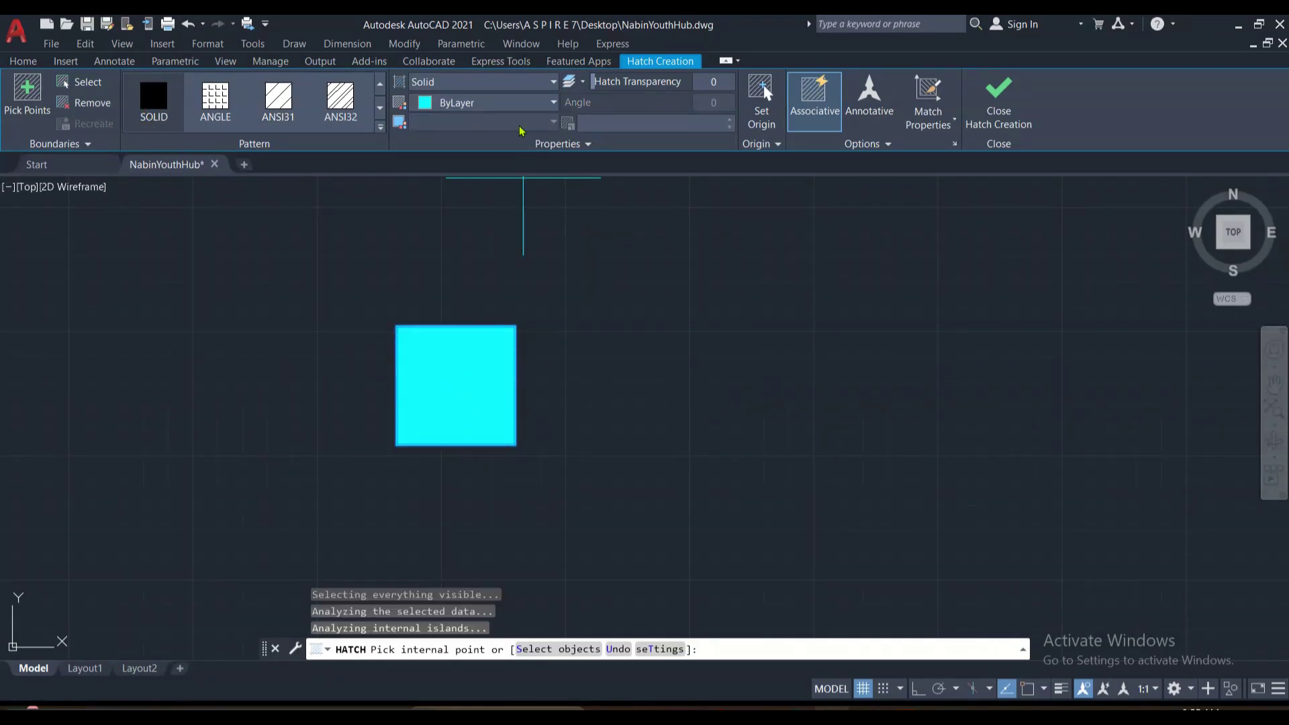
left_click(494, 106)
key("Escape")
key("Escape")
key("Escape")
key("Escape")
scroll(488, 398, "down", 5)
scroll(487, 398, "up", 6)
scroll(483, 374, "up", 6)
Window-select the filled column square, then clear the selection.
scroll(483, 374, "down", 6)
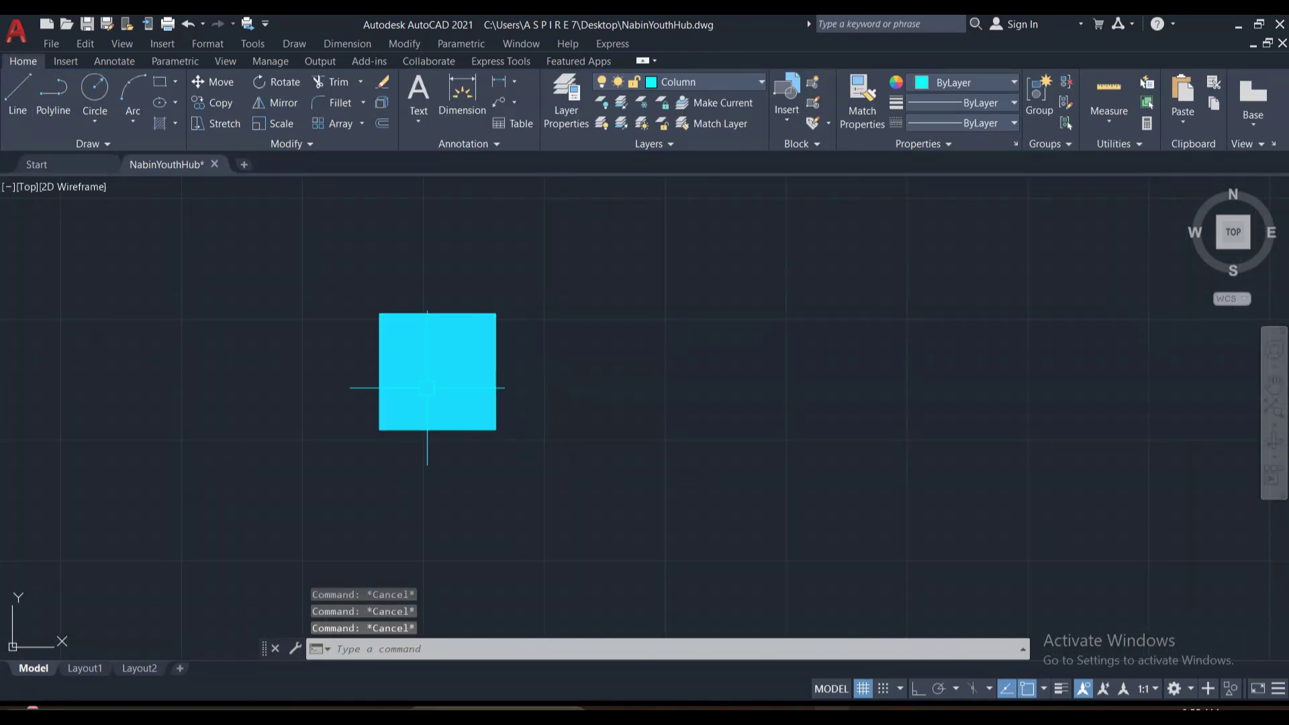
left_click(642, 503)
scroll(452, 409, "down", 4)
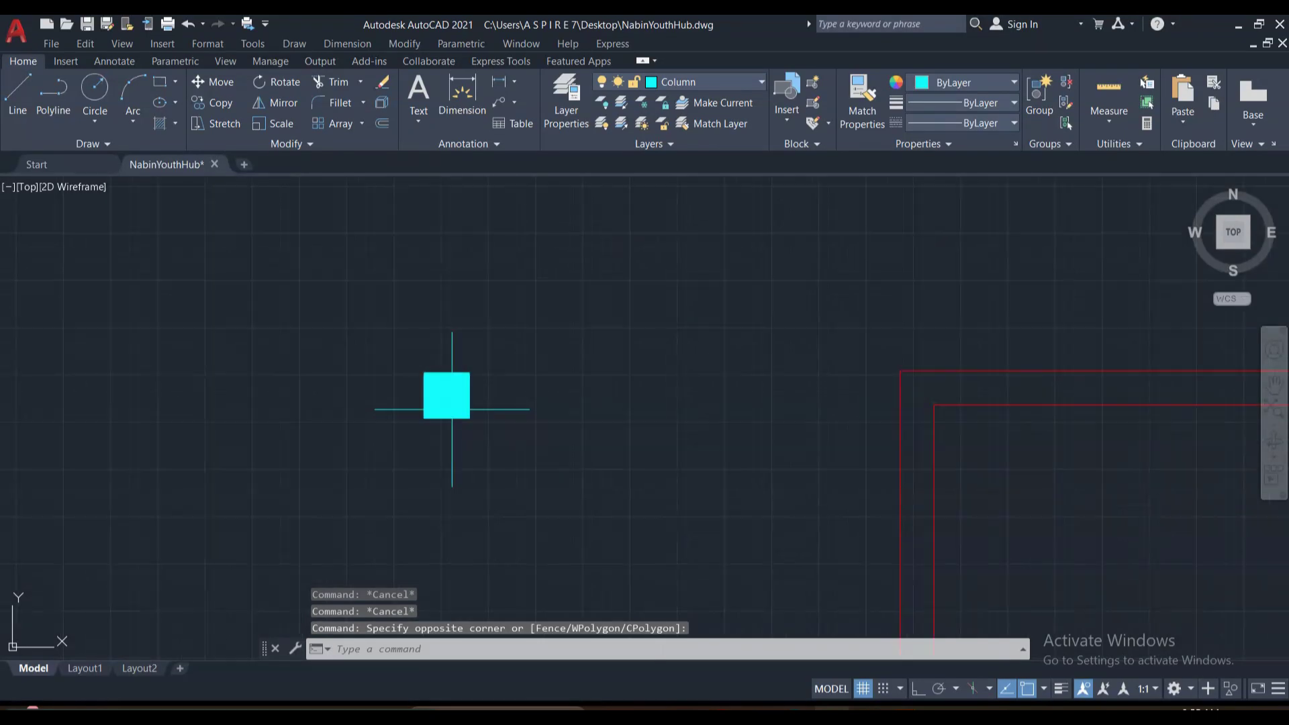
scroll(604, 399, "down", 4)
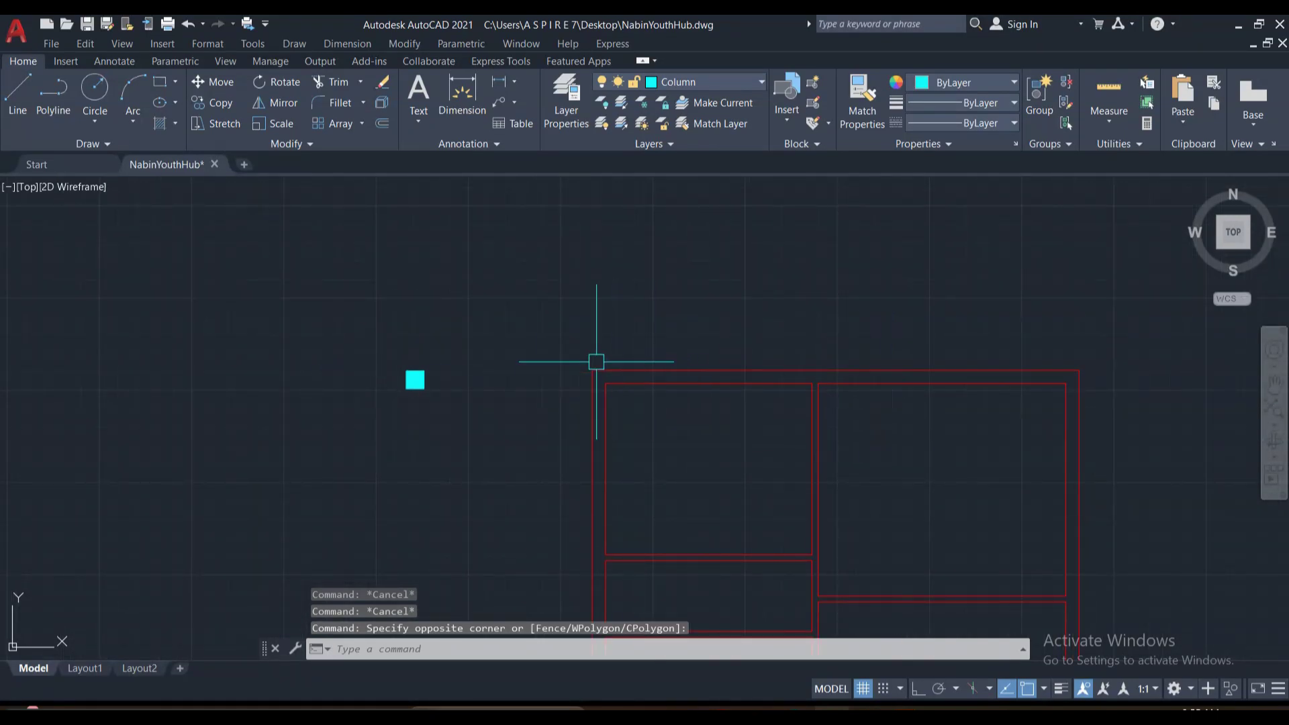
scroll(443, 396, "up", 6)
scroll(463, 367, "down", 2)
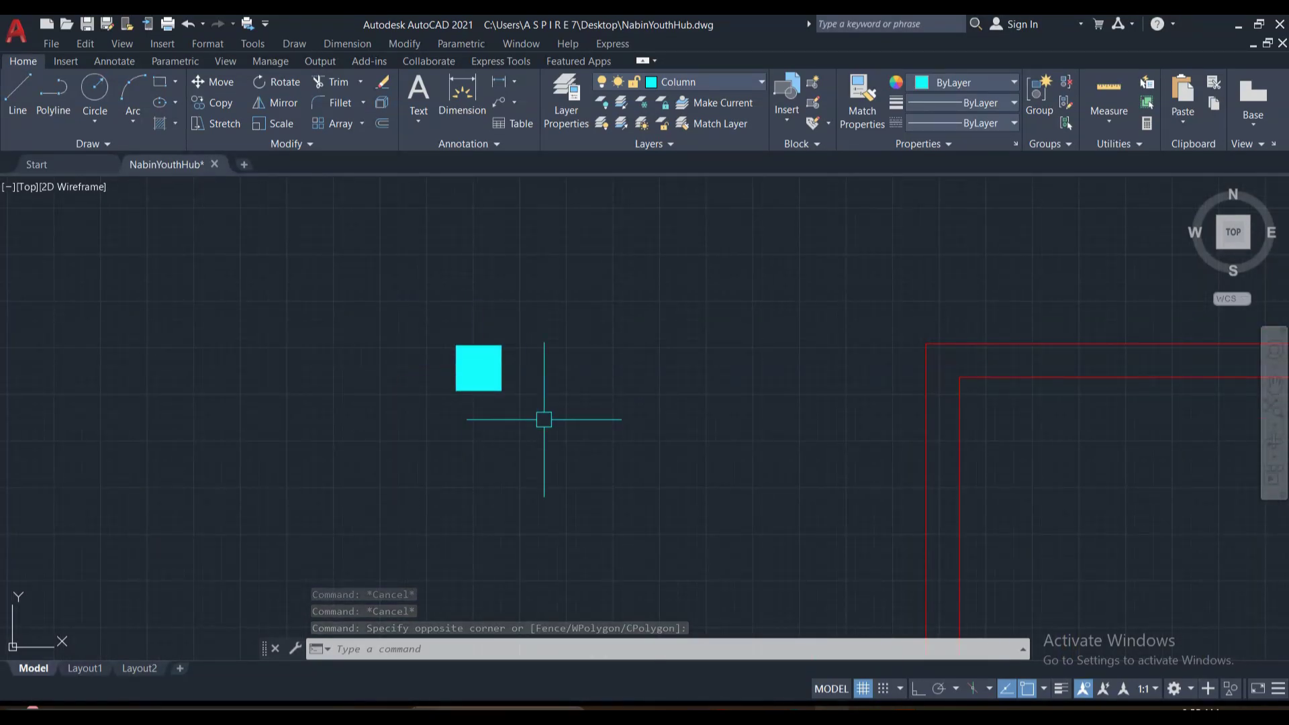
left_click(546, 422)
left_click(409, 308)
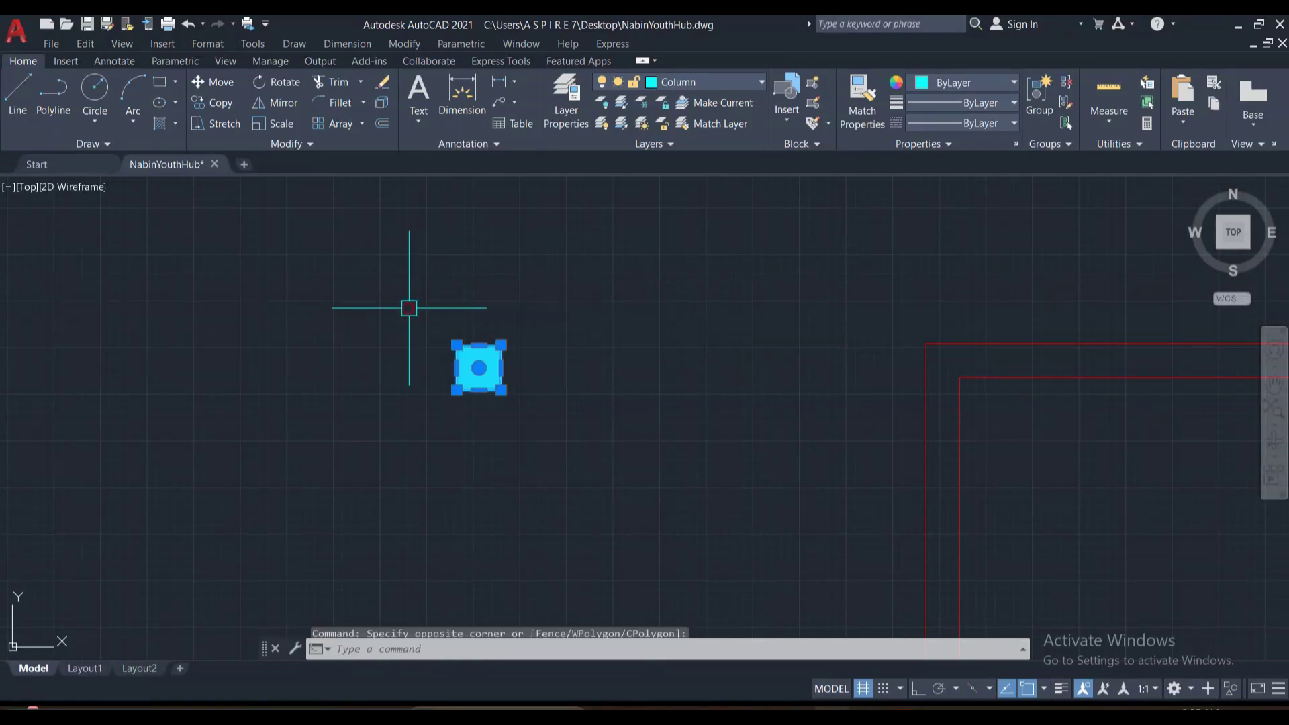
key("Escape")
Move the cyan hatch away from its square, then undo the move.
scroll(553, 402, "up", 3)
scroll(537, 409, "up", 2)
scroll(511, 423, "down", 4)
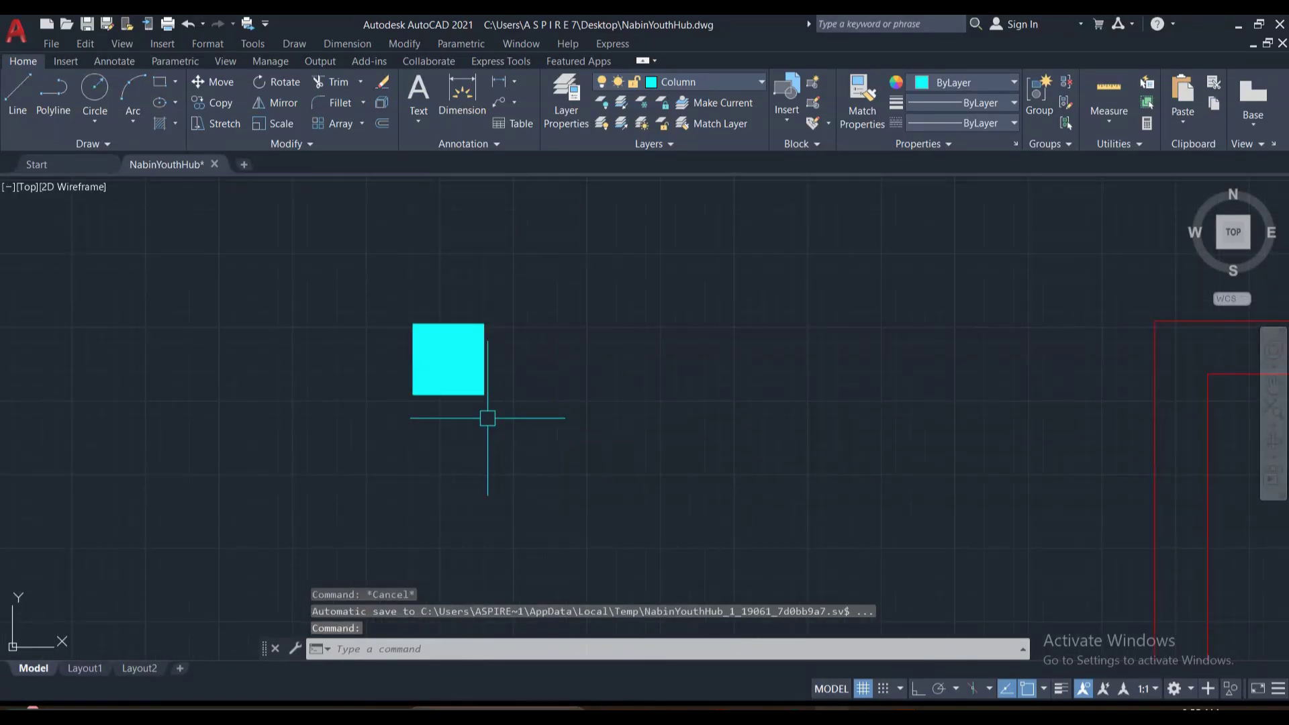
left_click(447, 360)
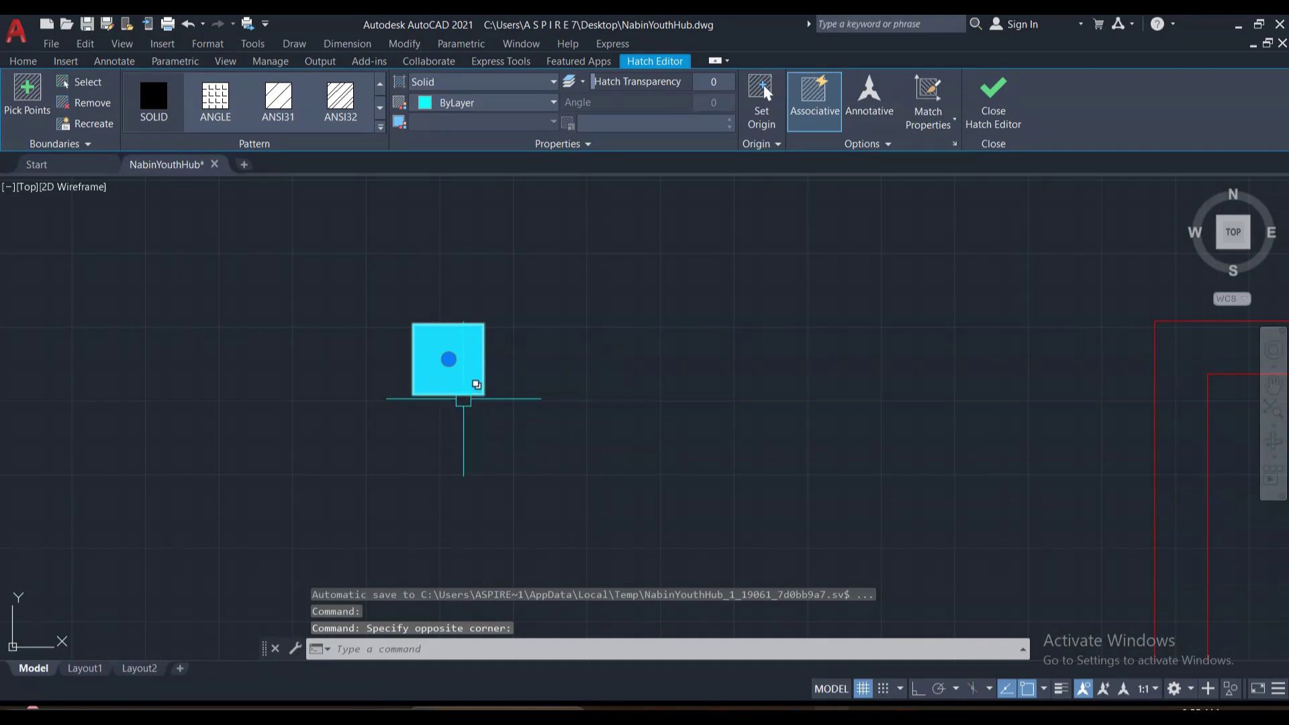
scroll(443, 362, "up", 5)
scroll(440, 361, "down", 4)
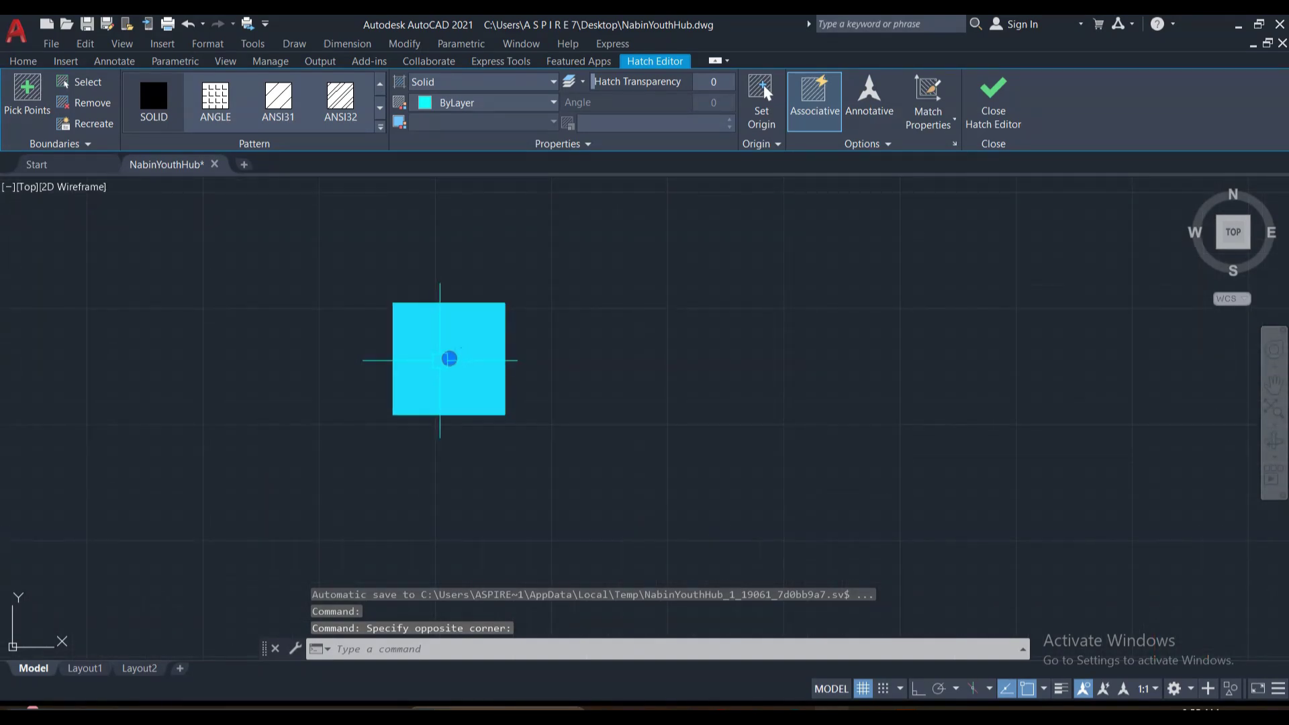
type("m")
key("Return")
left_click(439, 359)
left_click(804, 368)
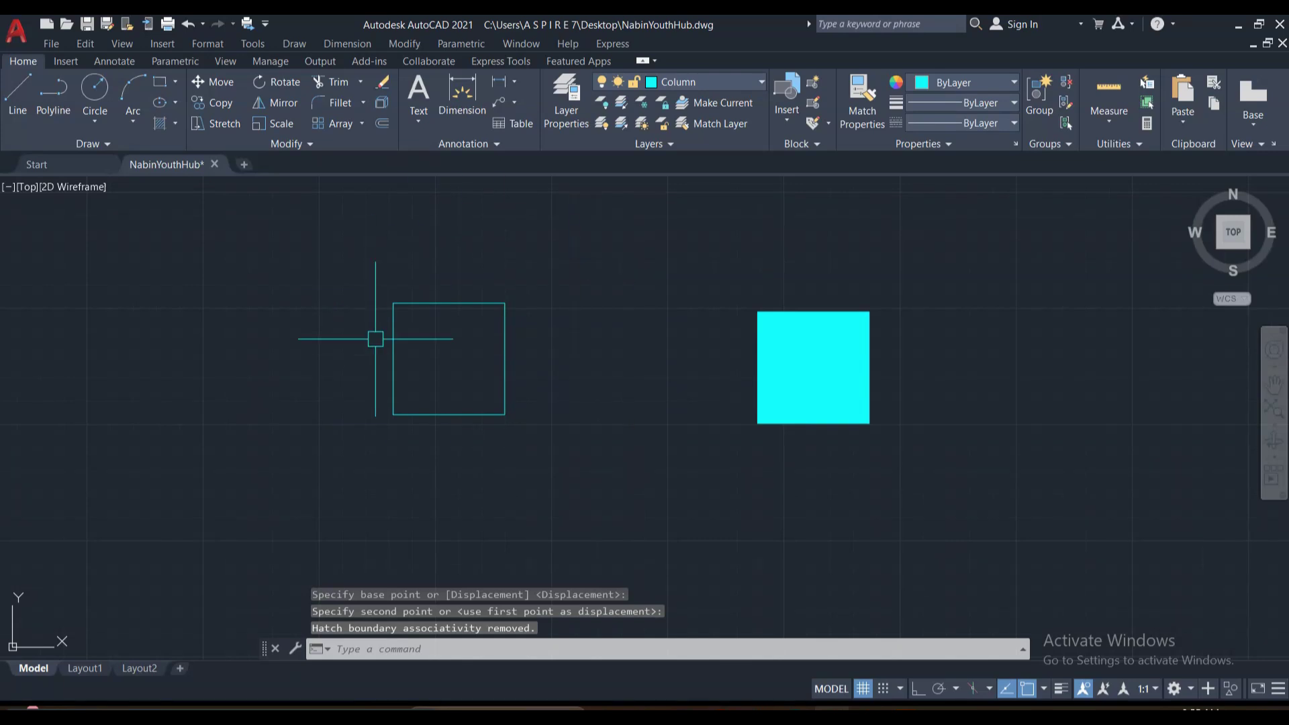
key("ctrl+z")
key("Escape")
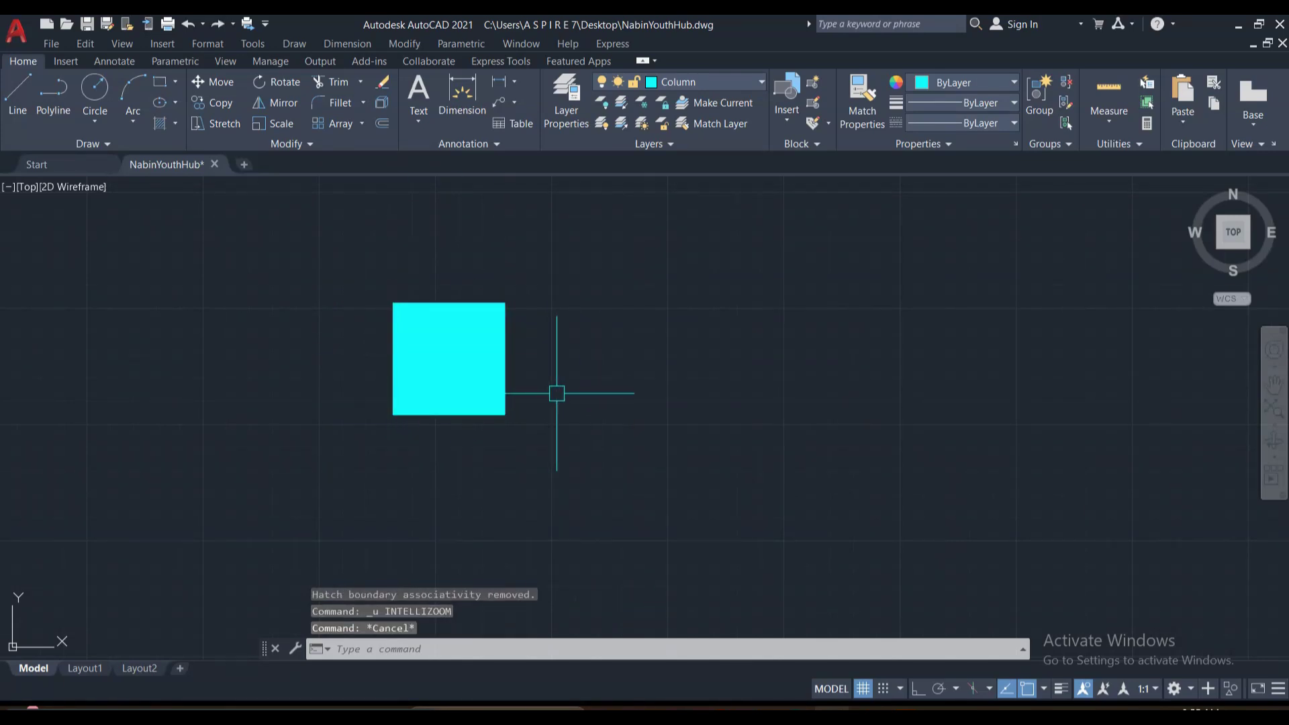
Copy the hatched column from its corner to the walls' top-left corner.
scroll(553, 393, "down", 4)
left_click(600, 431)
left_click(445, 313)
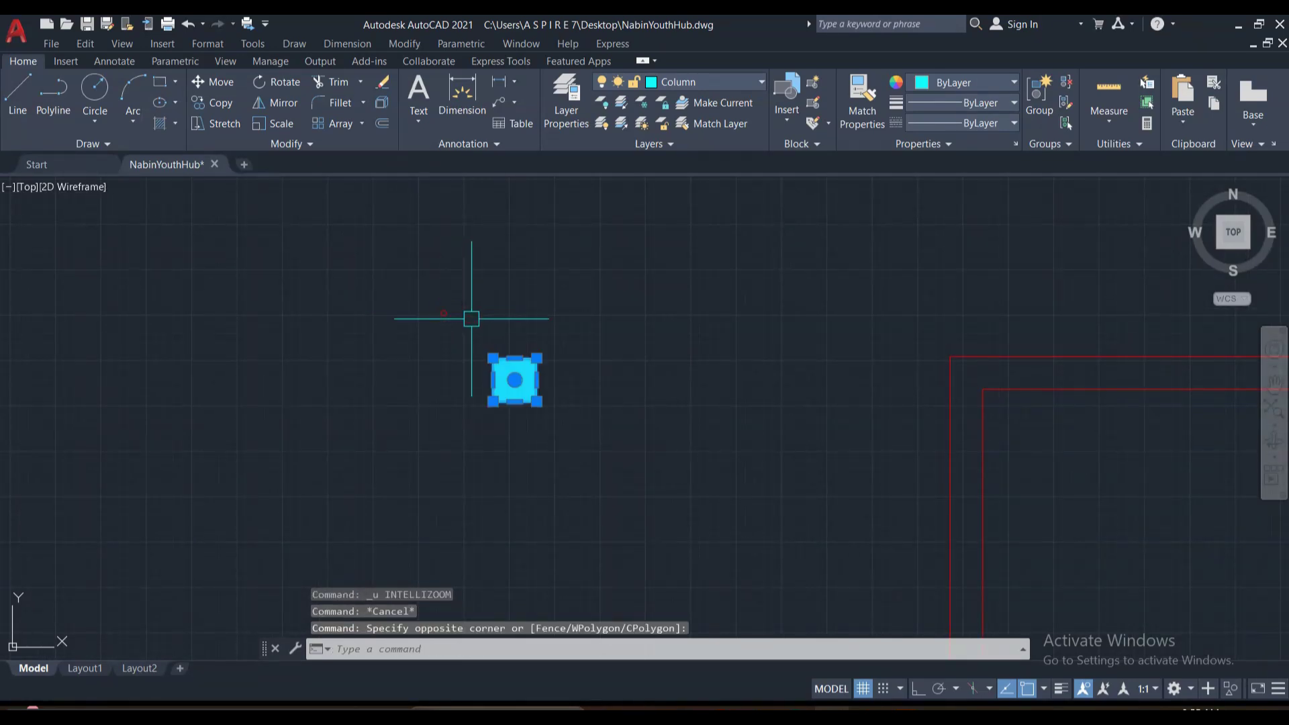
type("co")
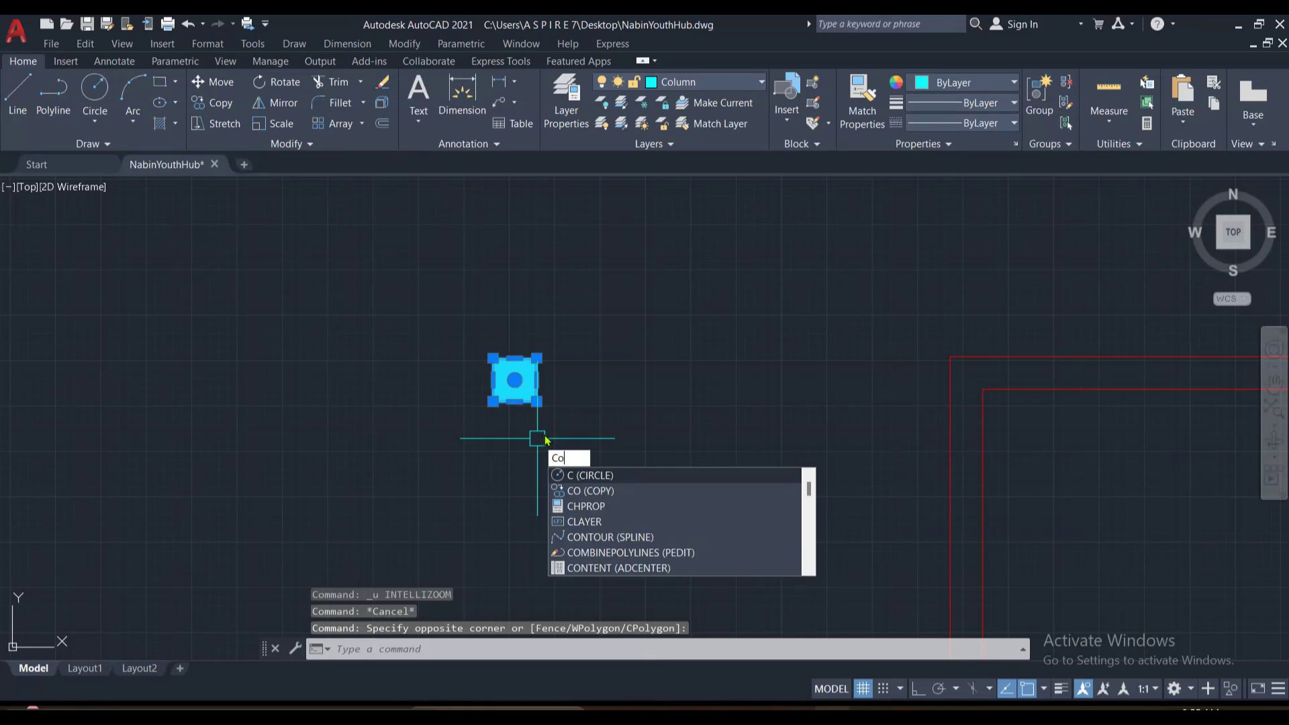
key("Return")
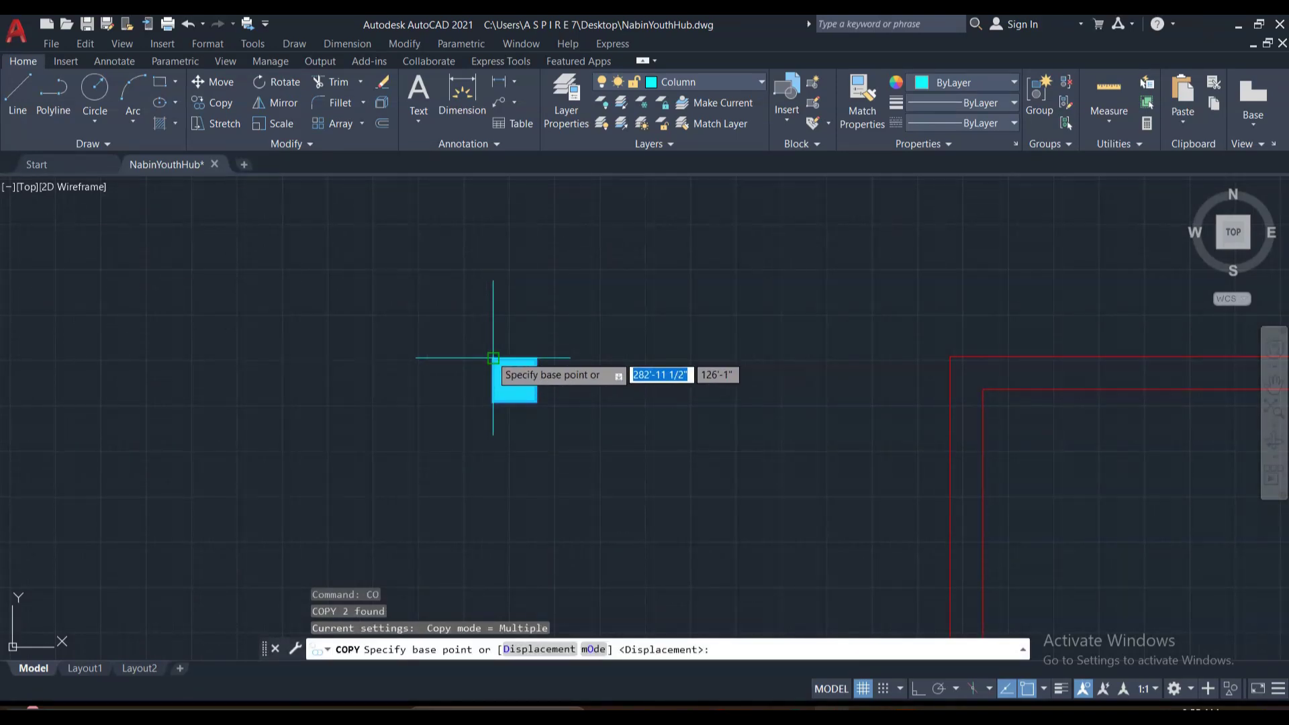
left_click(493, 358)
scroll(383, 397, "down", 3)
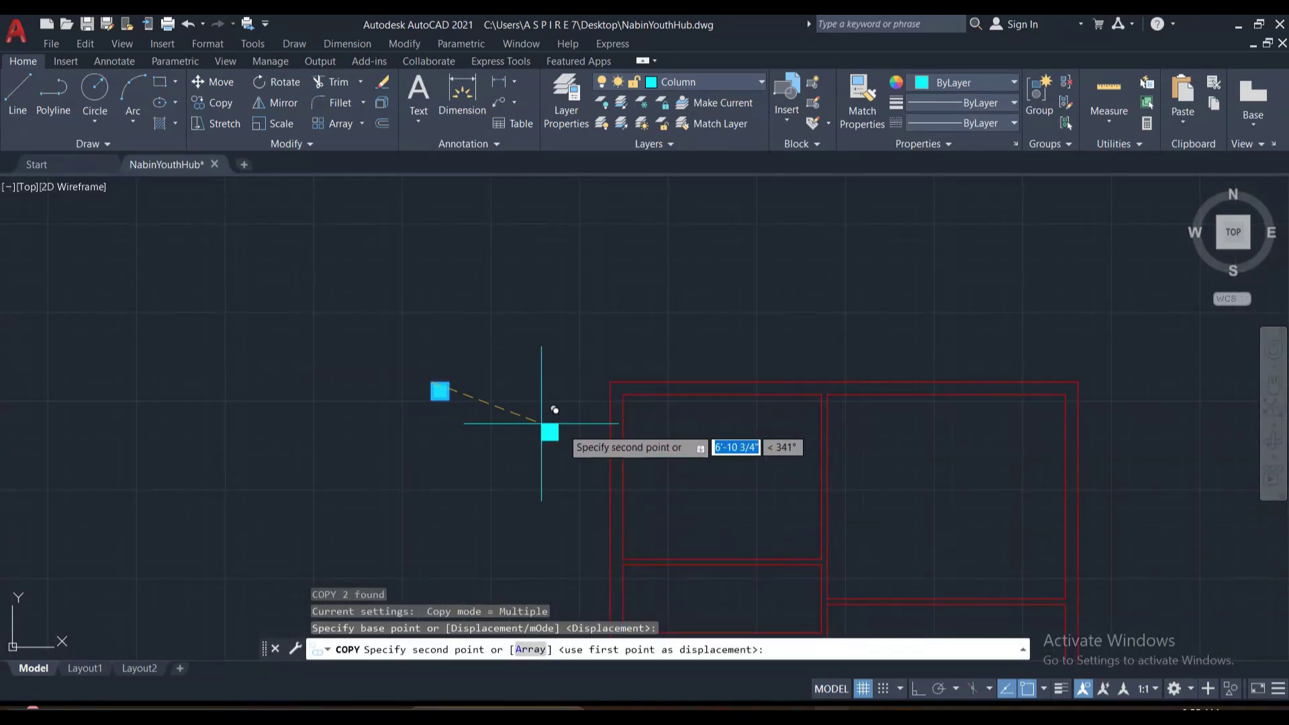
scroll(613, 362, "up", 6)
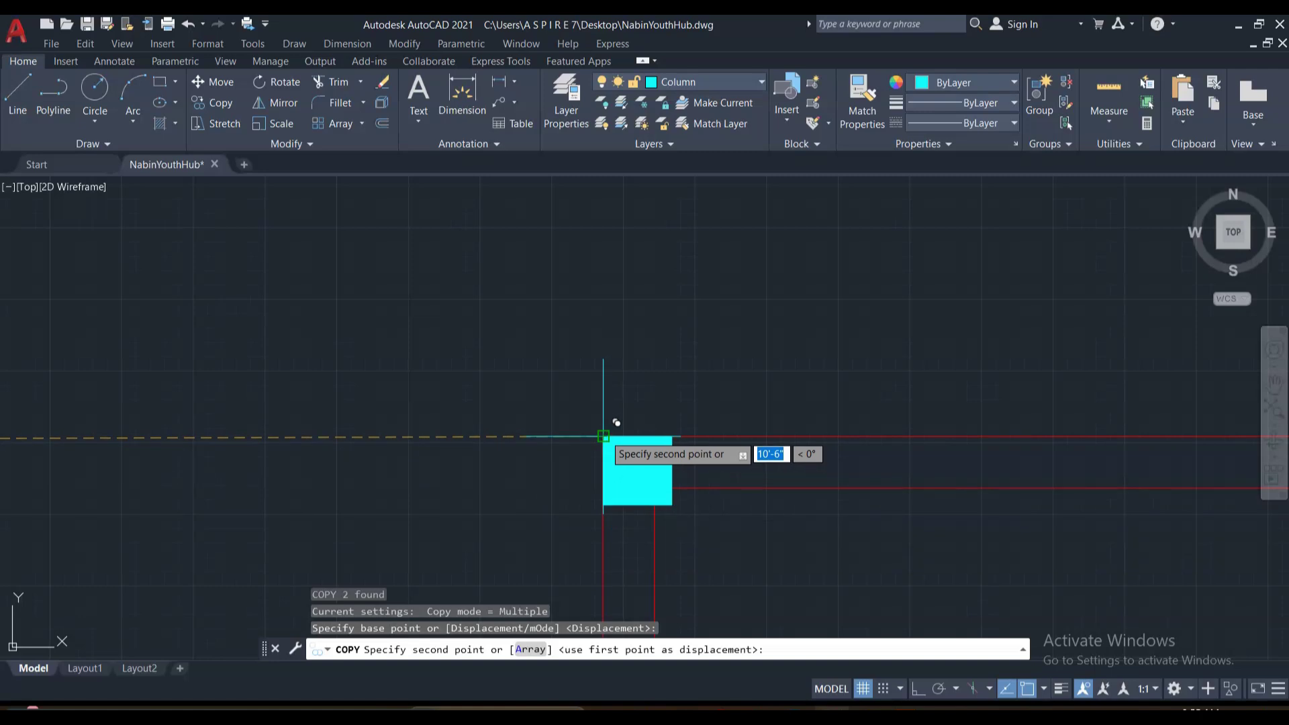
left_click(602, 436)
scroll(370, 400, "down", 4)
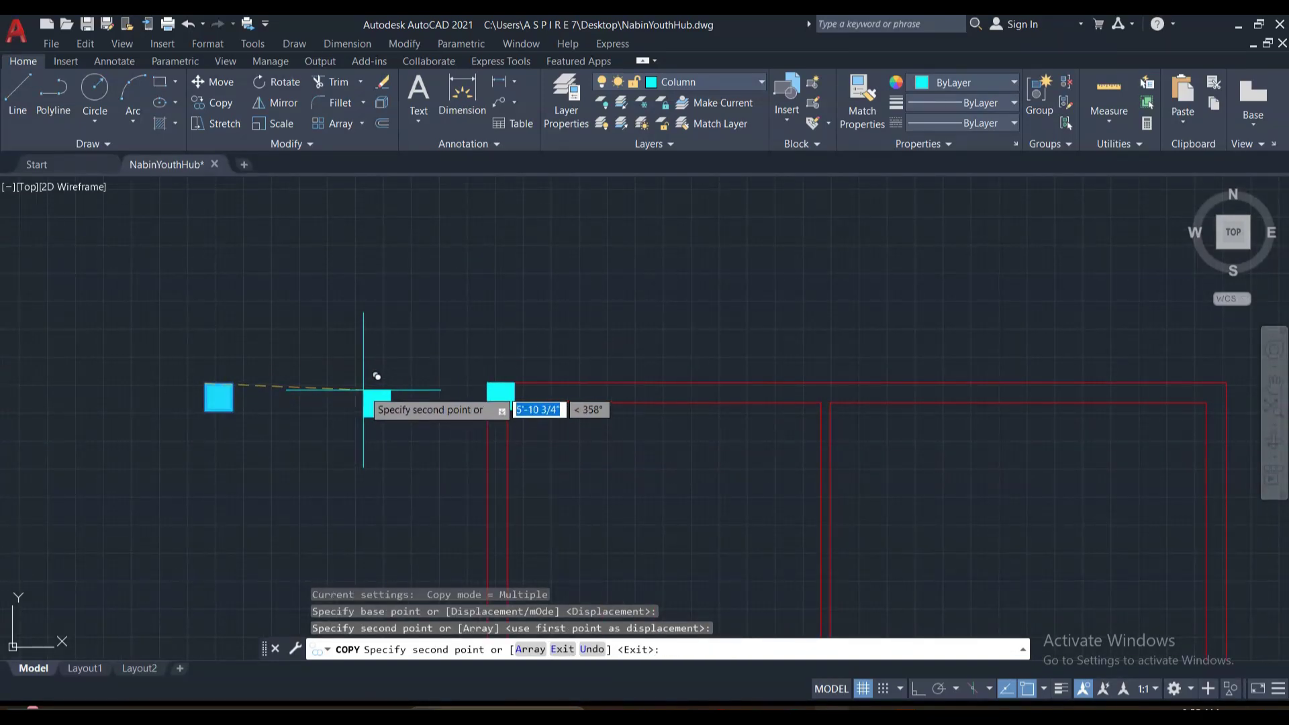
key("Escape")
Copy the original column with CO to the walls' top-right corner.
scroll(325, 382, "up", 4)
scroll(349, 403, "down", 4)
left_click(349, 446)
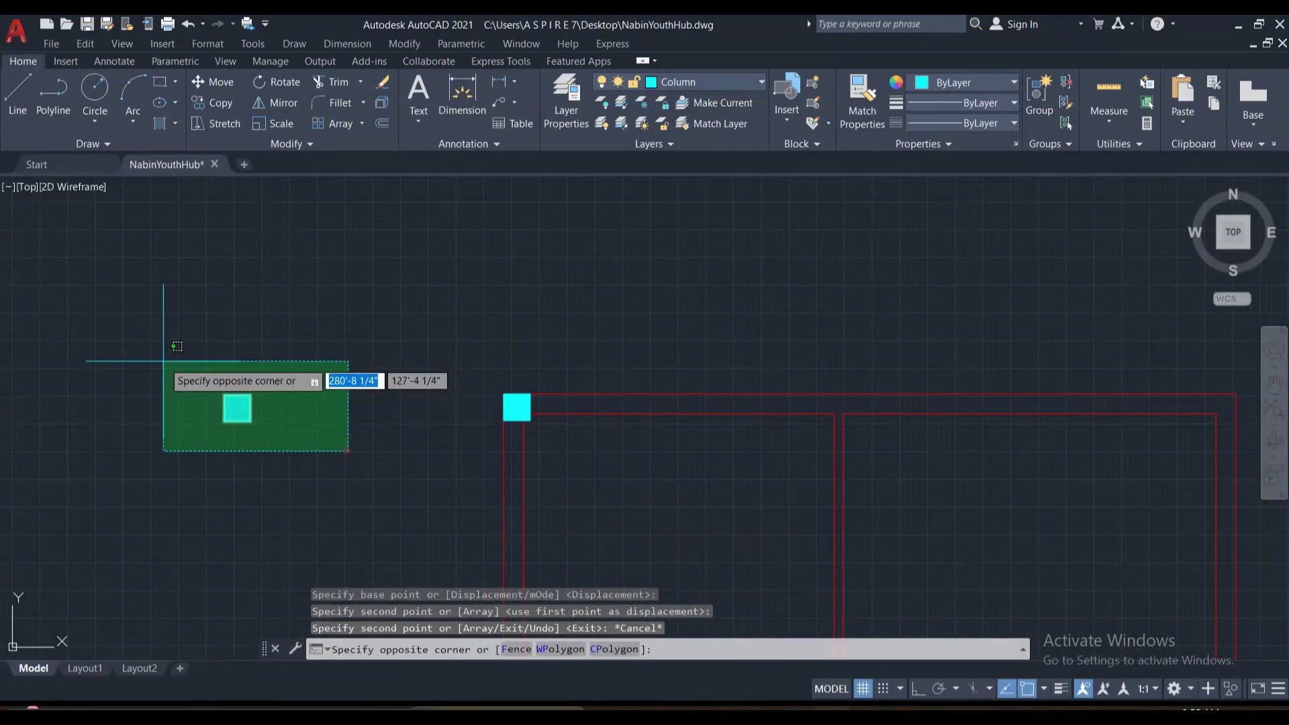
left_click(162, 361)
type("co")
key("Return")
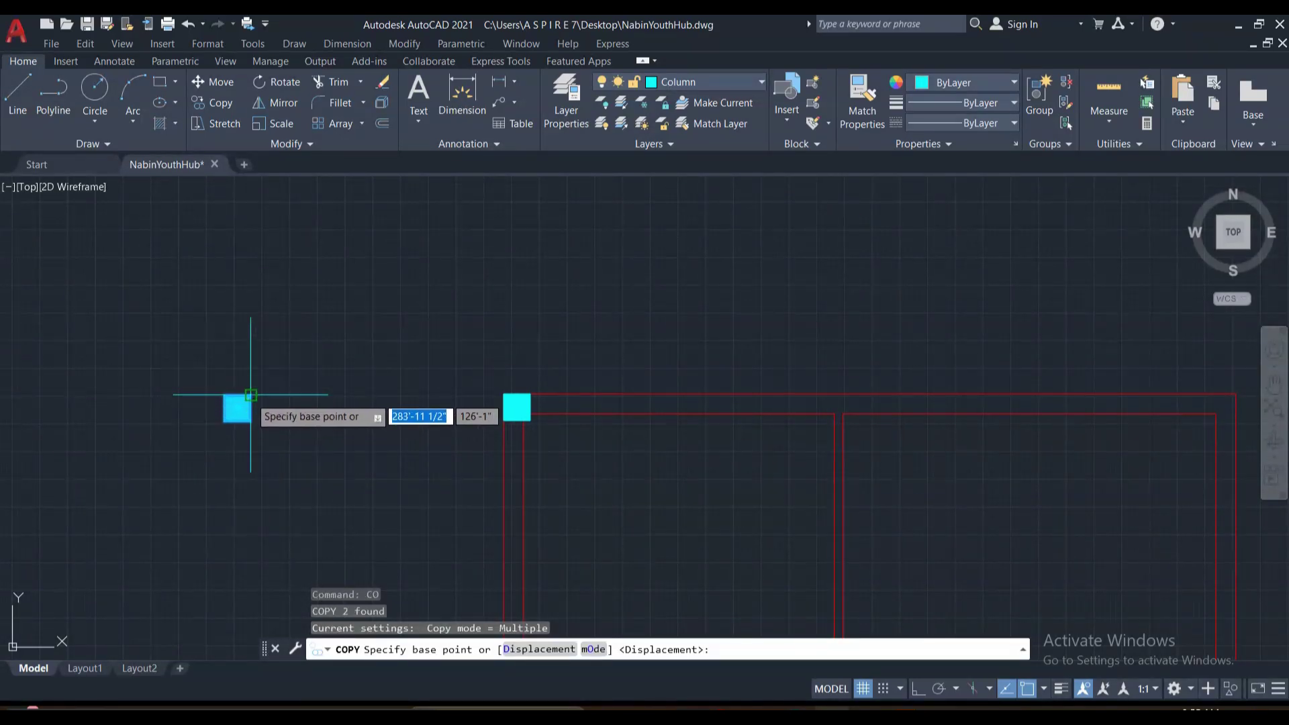
left_click(251, 395)
scroll(254, 399, "down", 5)
scroll(495, 389, "up", 5)
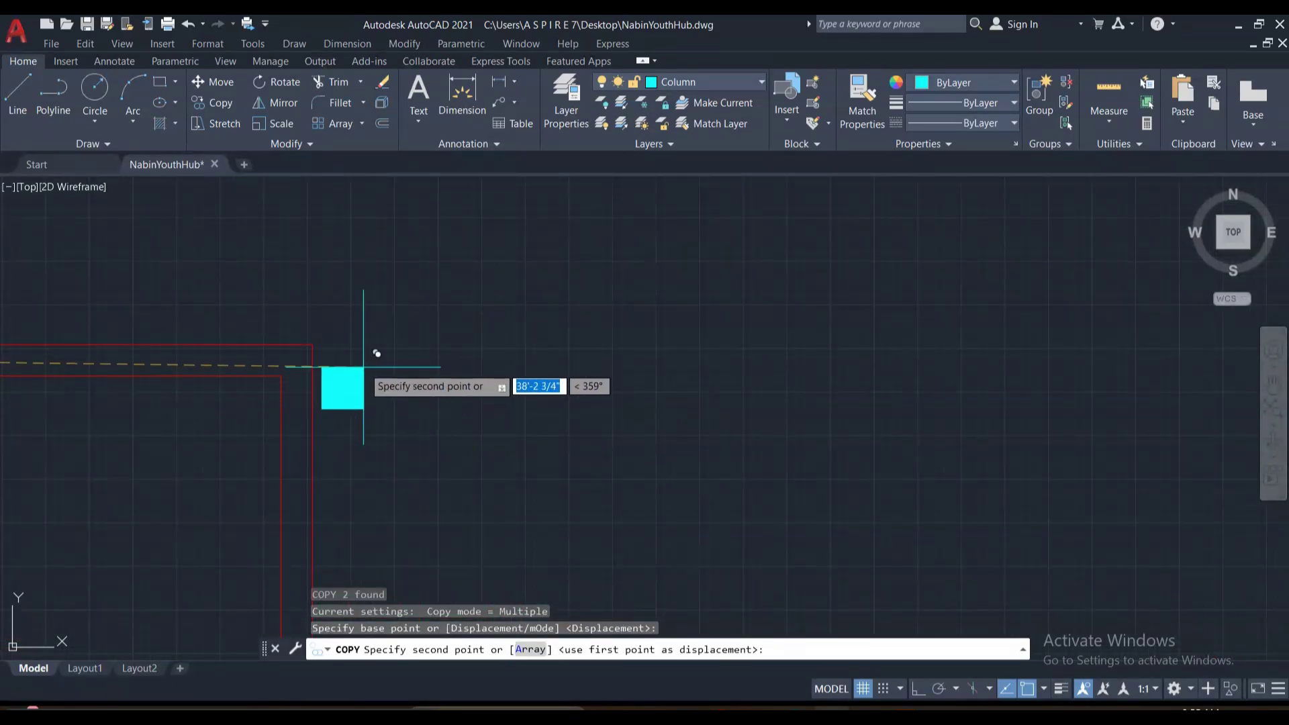
left_click(312, 346)
scroll(738, 419, "down", 5)
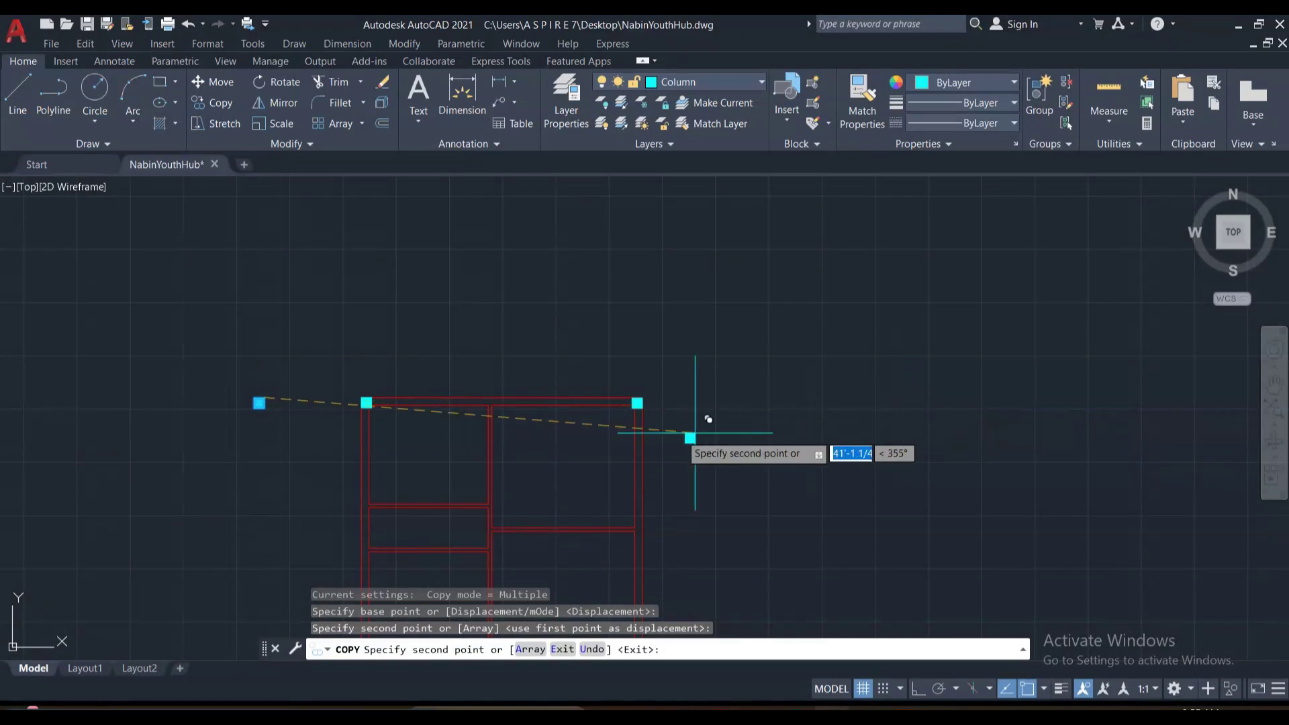
key("Escape")
scroll(472, 433, "up", 5)
scroll(671, 382, "down", 2)
middle_click_drag(766, 356, 656, 429)
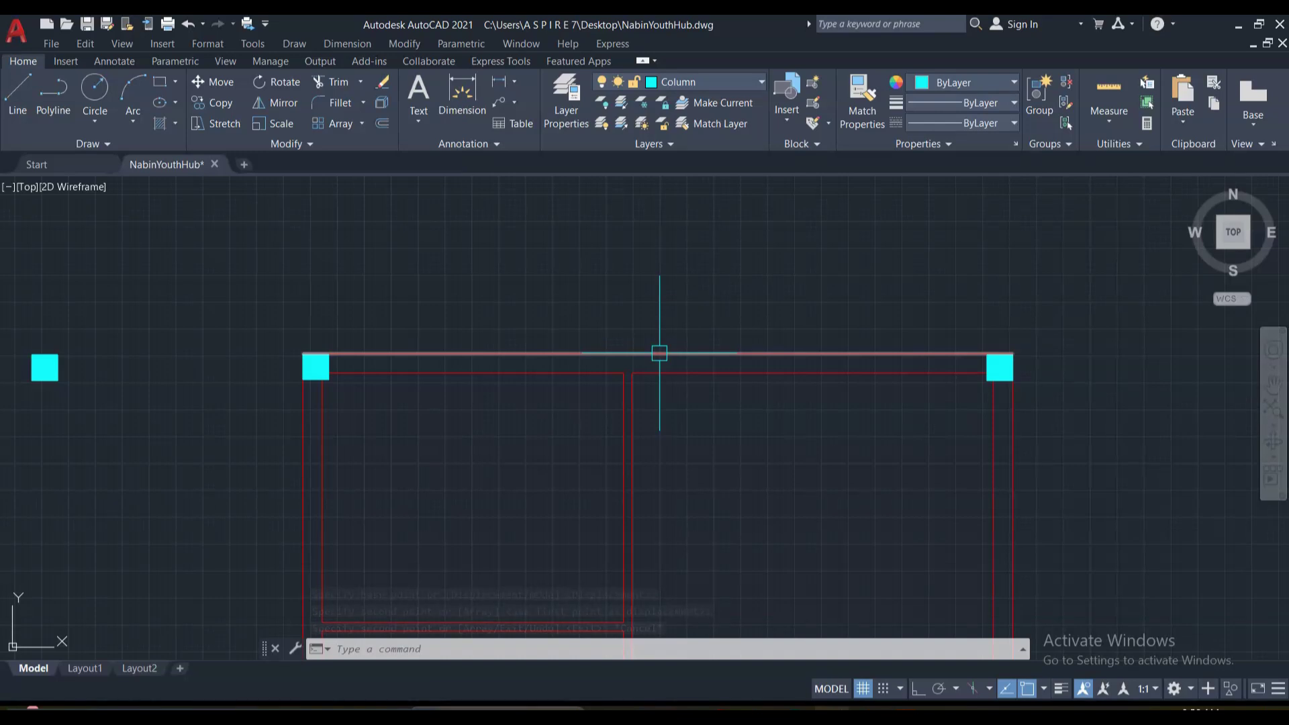
scroll(718, 363, "down", 2)
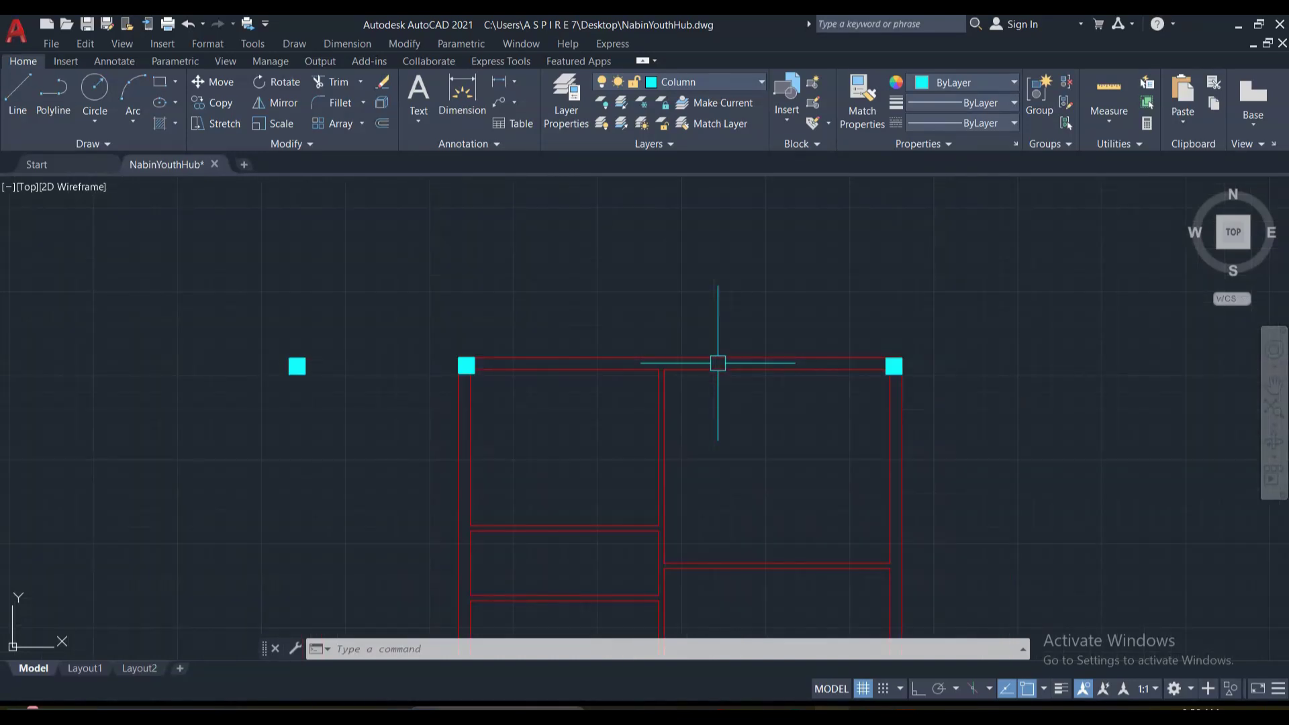
scroll(719, 388, "up", 2)
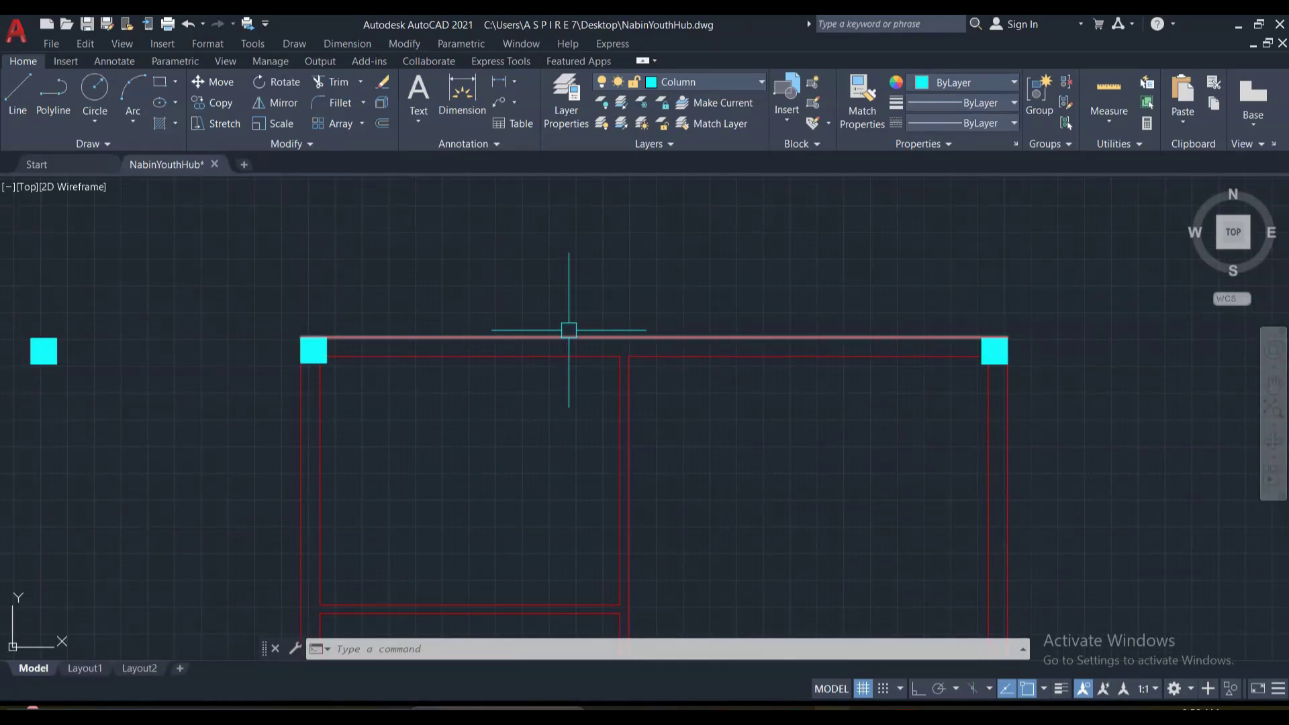
type("l")
key("Return")
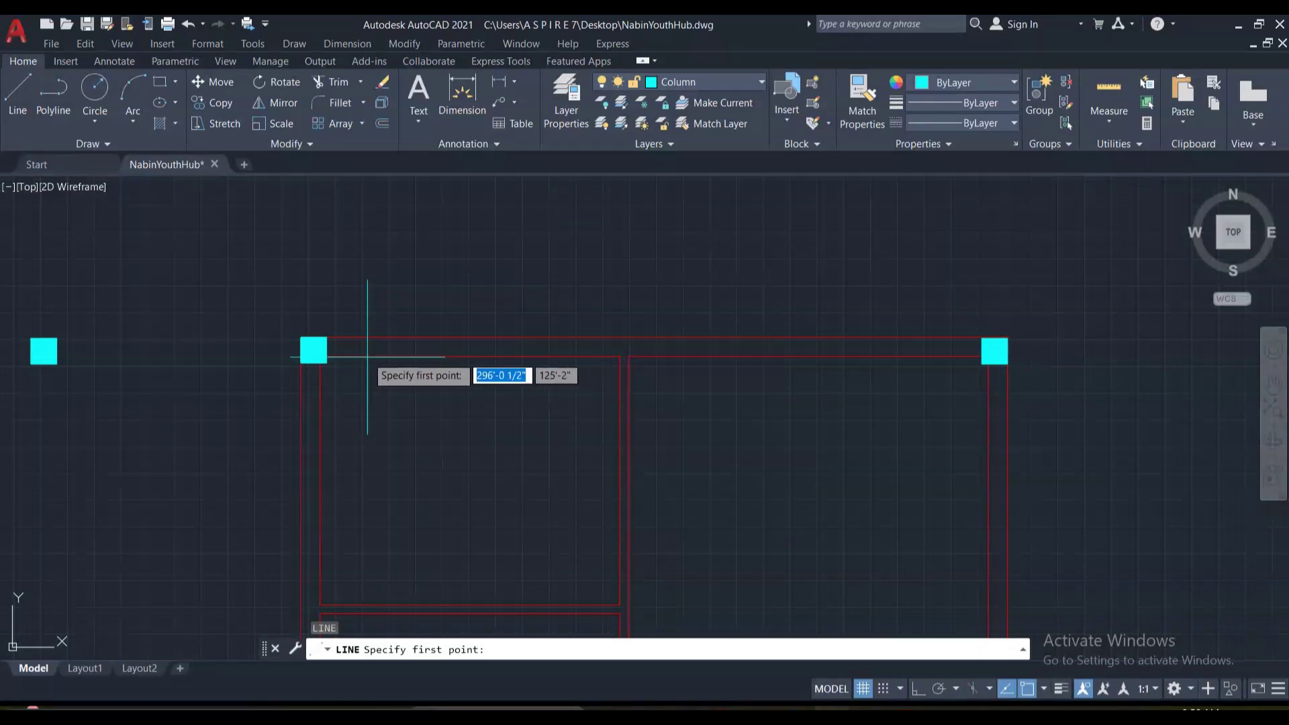
left_click(326, 338)
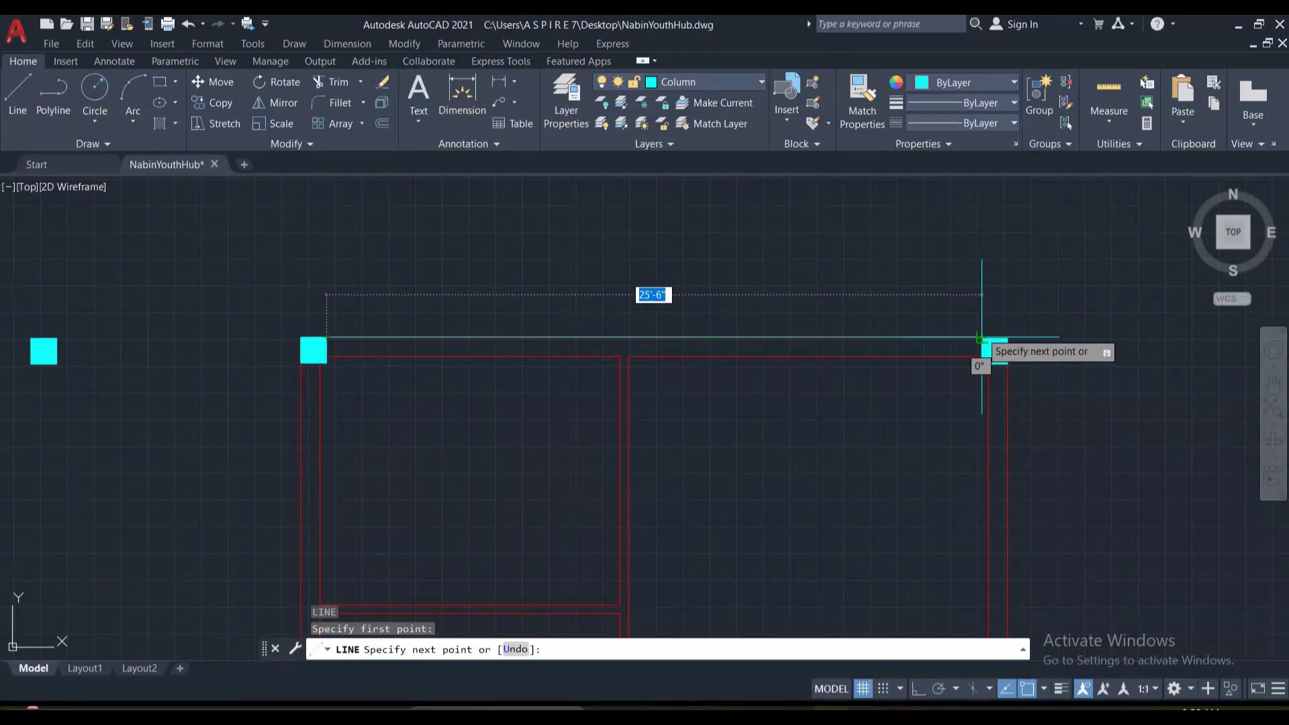
key("Escape")
scroll(843, 360, "down", 5)
scroll(843, 360, "up", 7)
scroll(988, 278, "down", 3)
scroll(988, 278, "down", 2)
middle_click_drag(633, 365, 569, 397)
scroll(567, 361, "up", 2)
left_click(604, 380)
left_click(454, 257)
type("co")
key("Return")
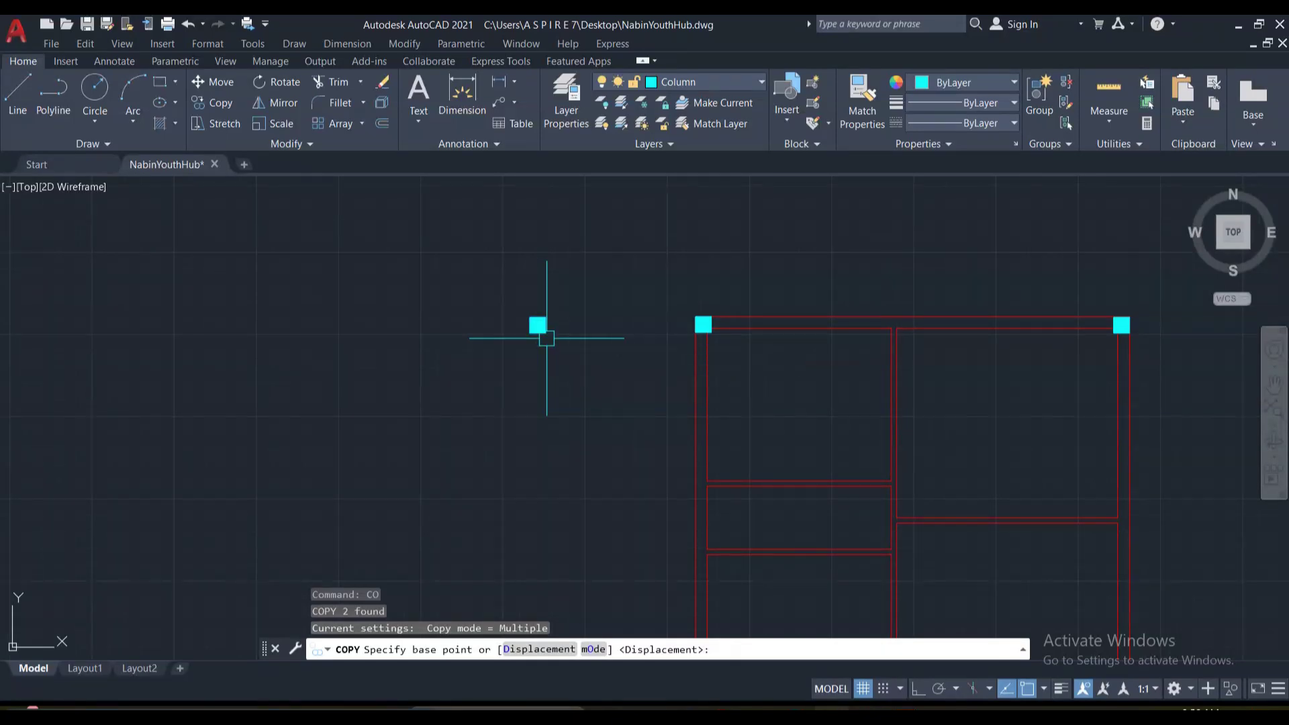
key("Escape")
key("Escape")
scroll(546, 337, "up", 5)
scroll(527, 351, "down", 5)
scroll(560, 322, "up", 4)
scroll(689, 351, "down", 4)
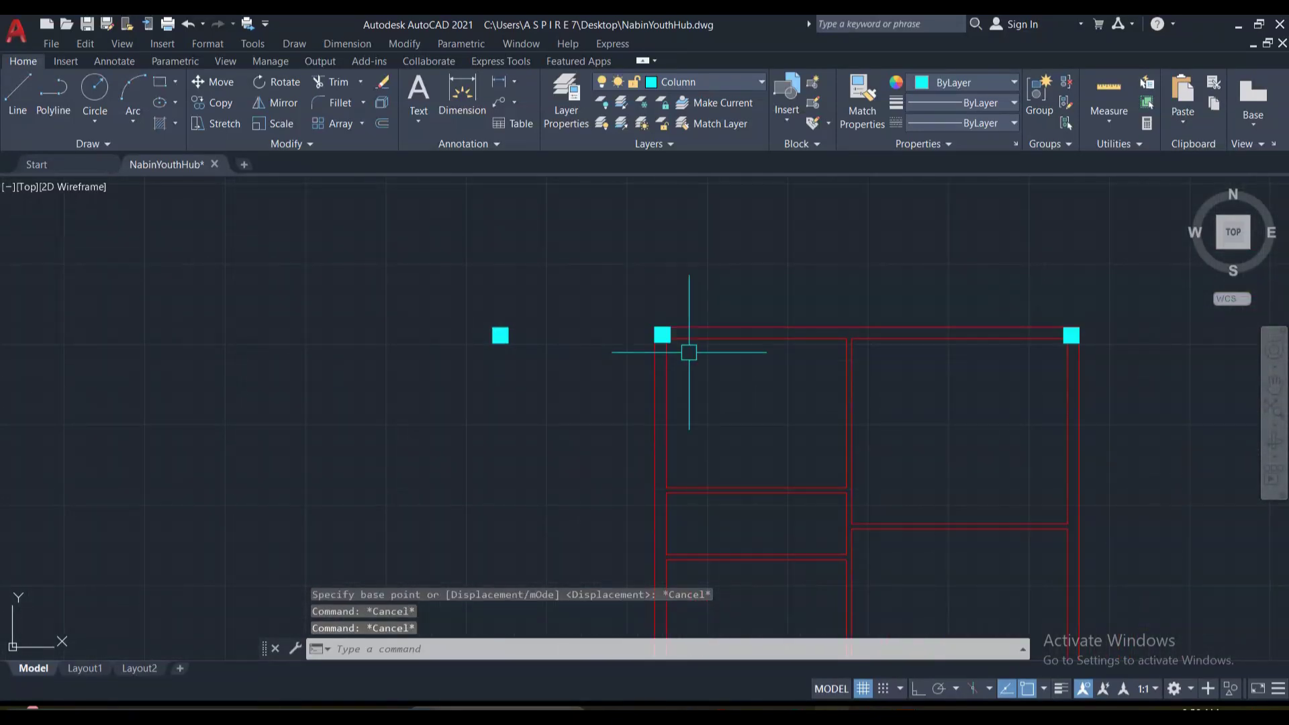
scroll(689, 352, "up", 4)
left_click(546, 251)
Copy the column horizontally with Ortho on to the top wall's right end.
left_click(664, 361)
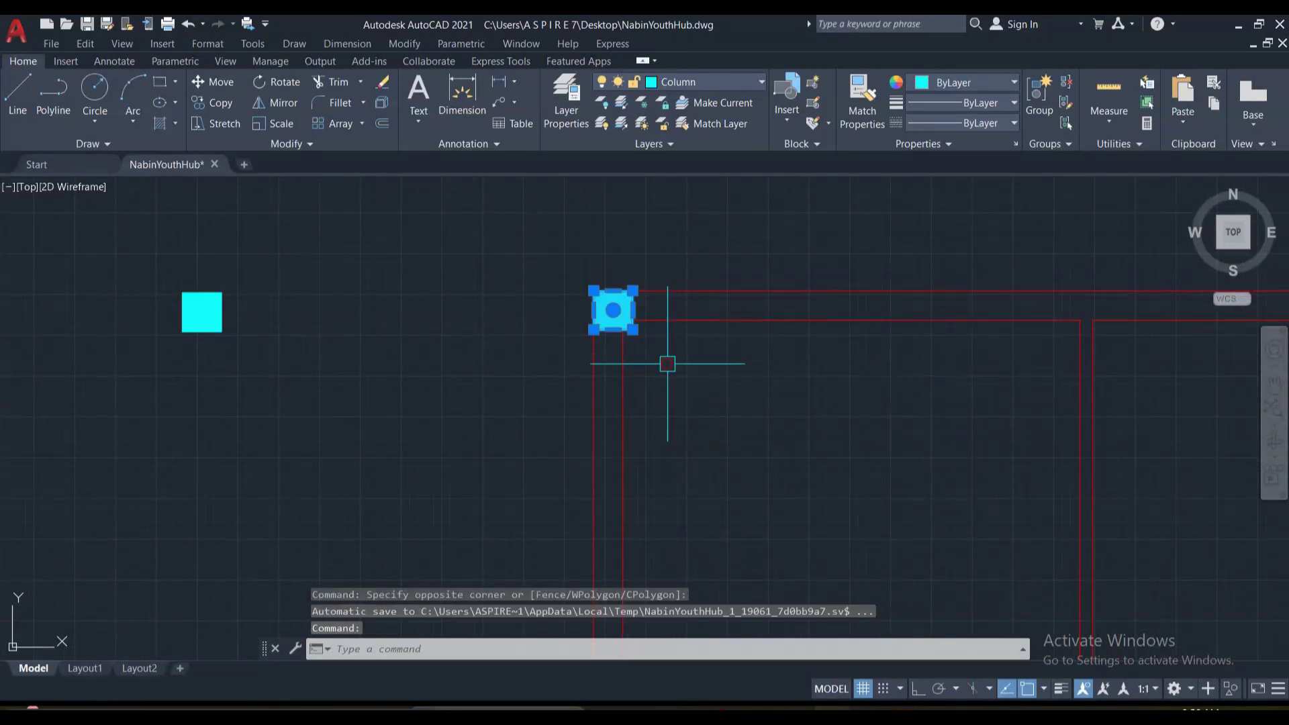
type("co")
key("Return")
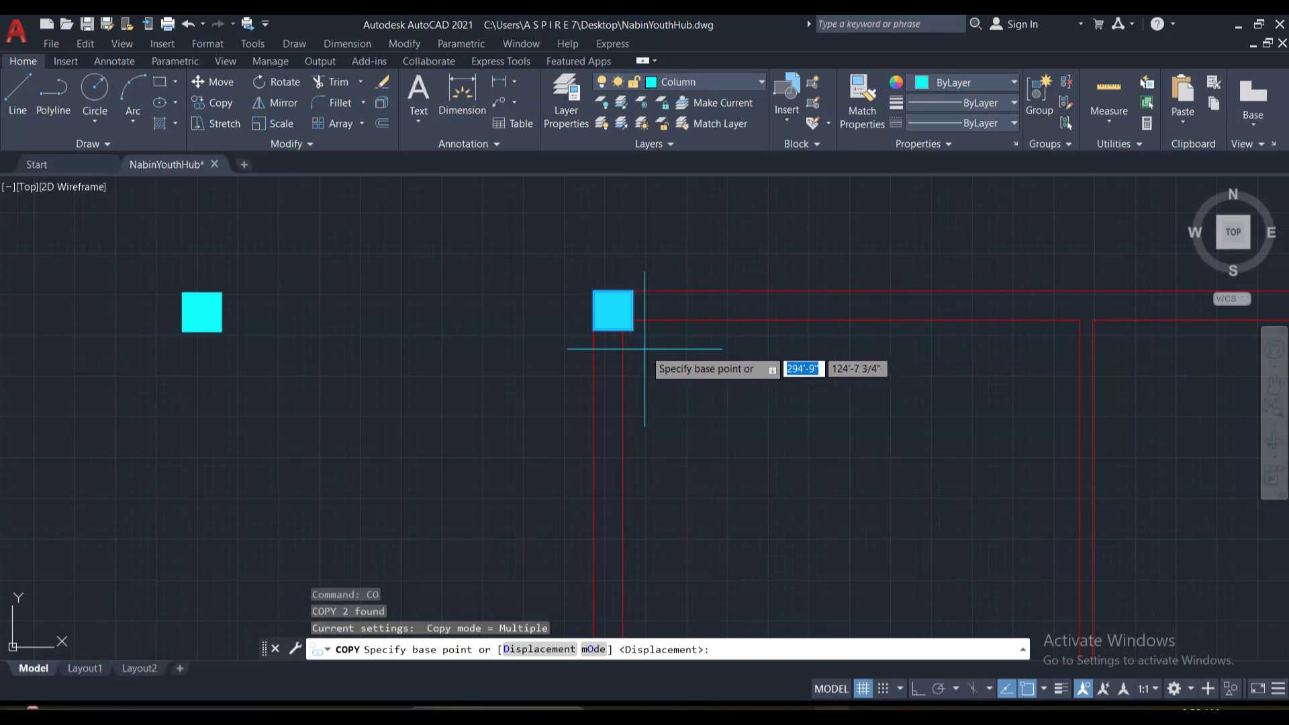
left_click(632, 329)
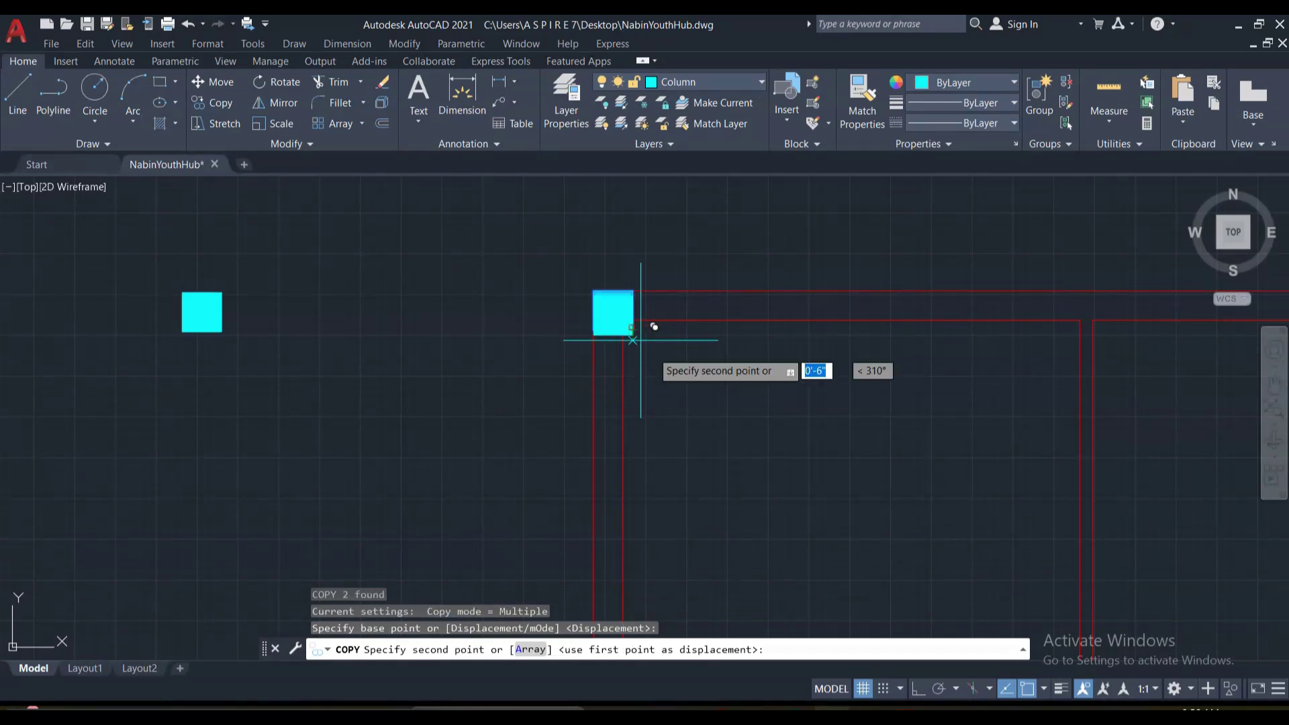
left_click(914, 690)
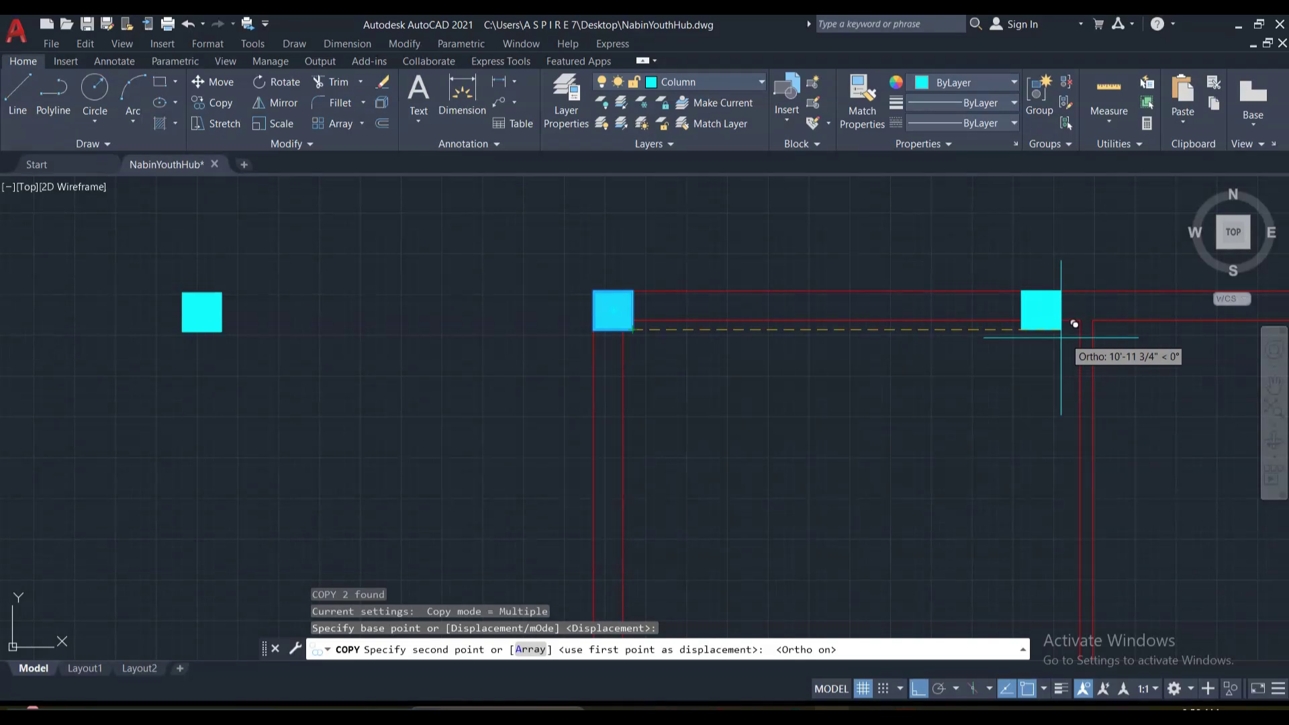
left_click(1106, 315)
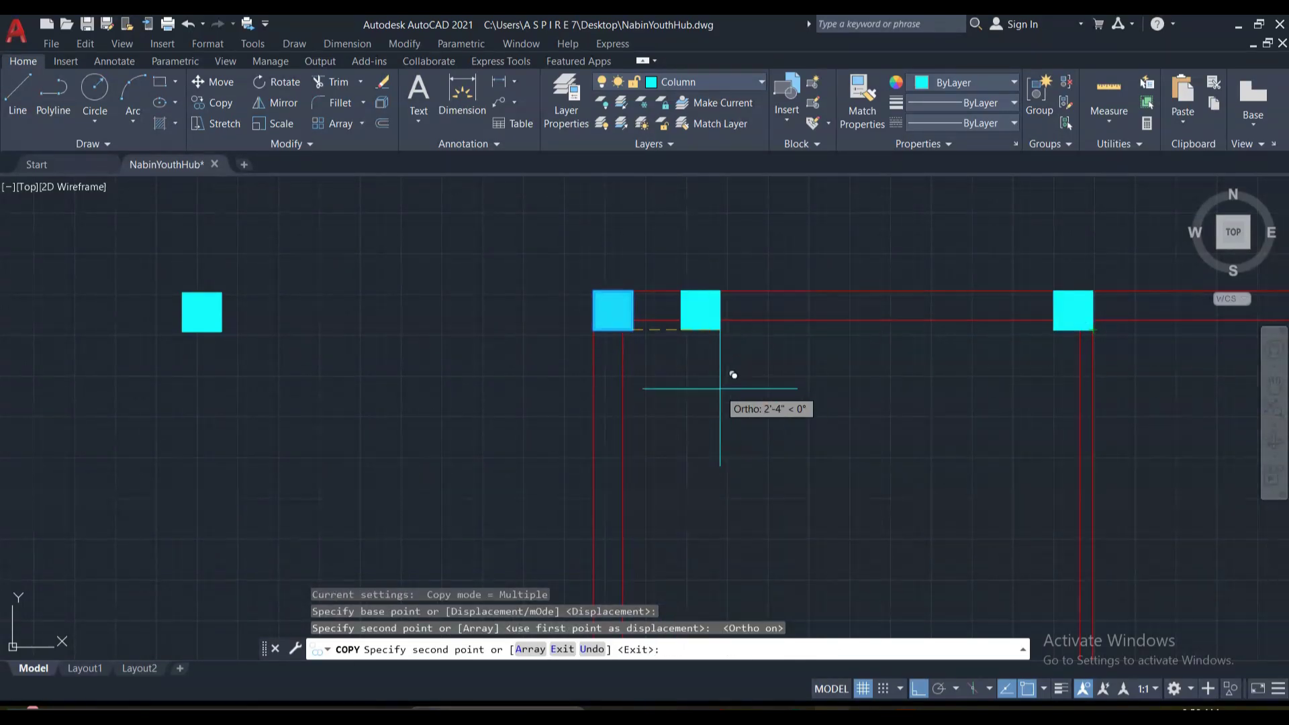
key("Escape")
scroll(870, 390, "down", 3)
scroll(741, 310, "up", 5)
scroll(754, 415, "up", 4)
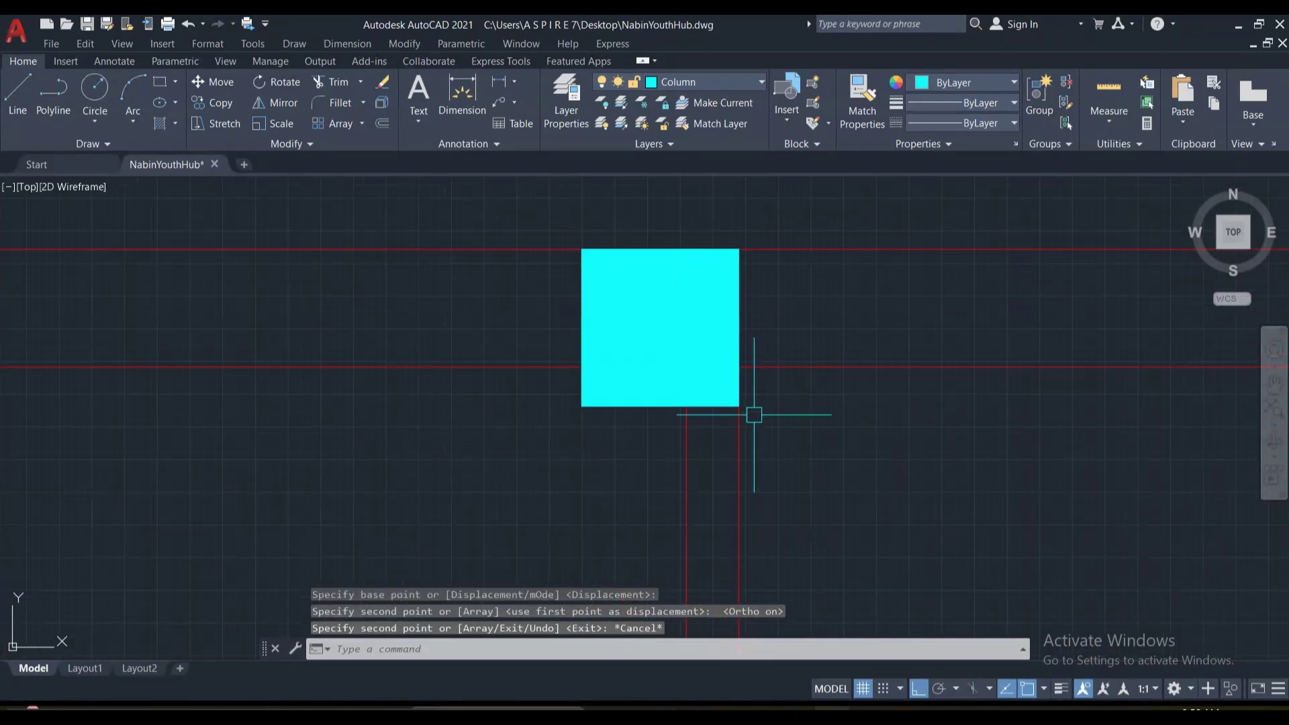
scroll(814, 378, "down", 4)
scroll(806, 384, "up", 4)
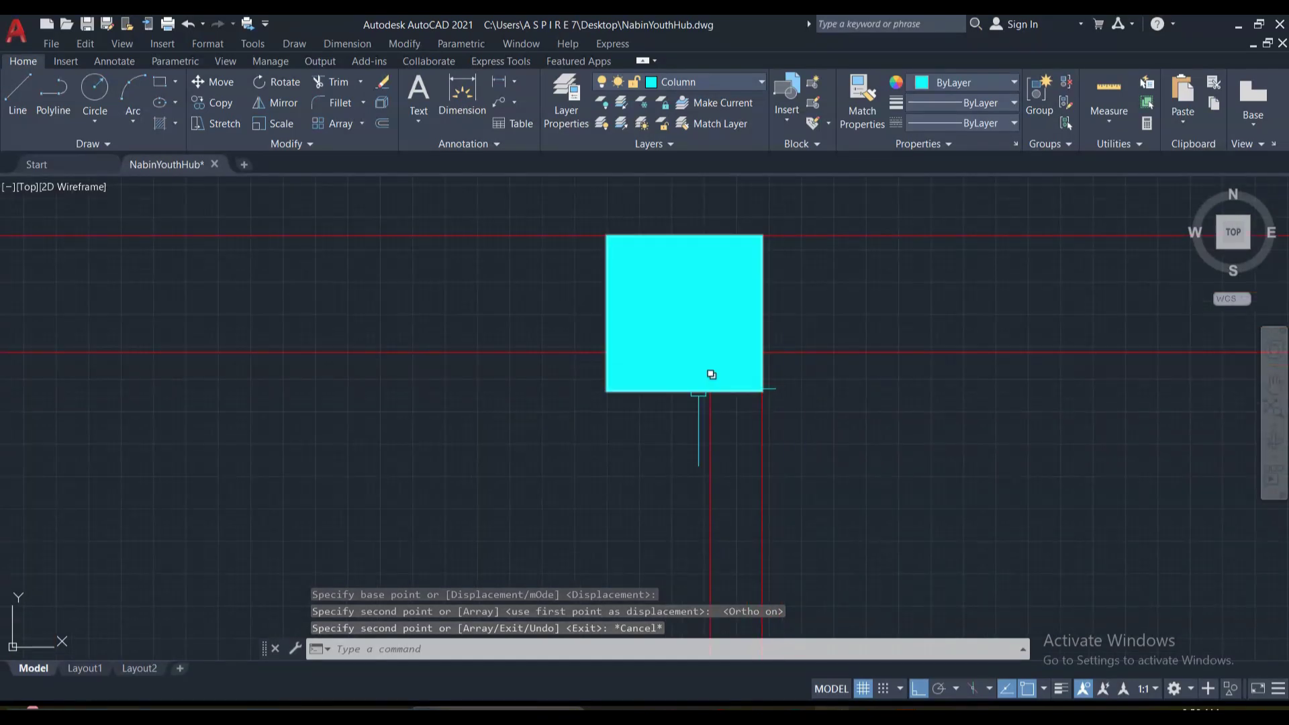
Window-select a column, shift it slightly left, then undo the move.
left_click(539, 204)
left_click(806, 458)
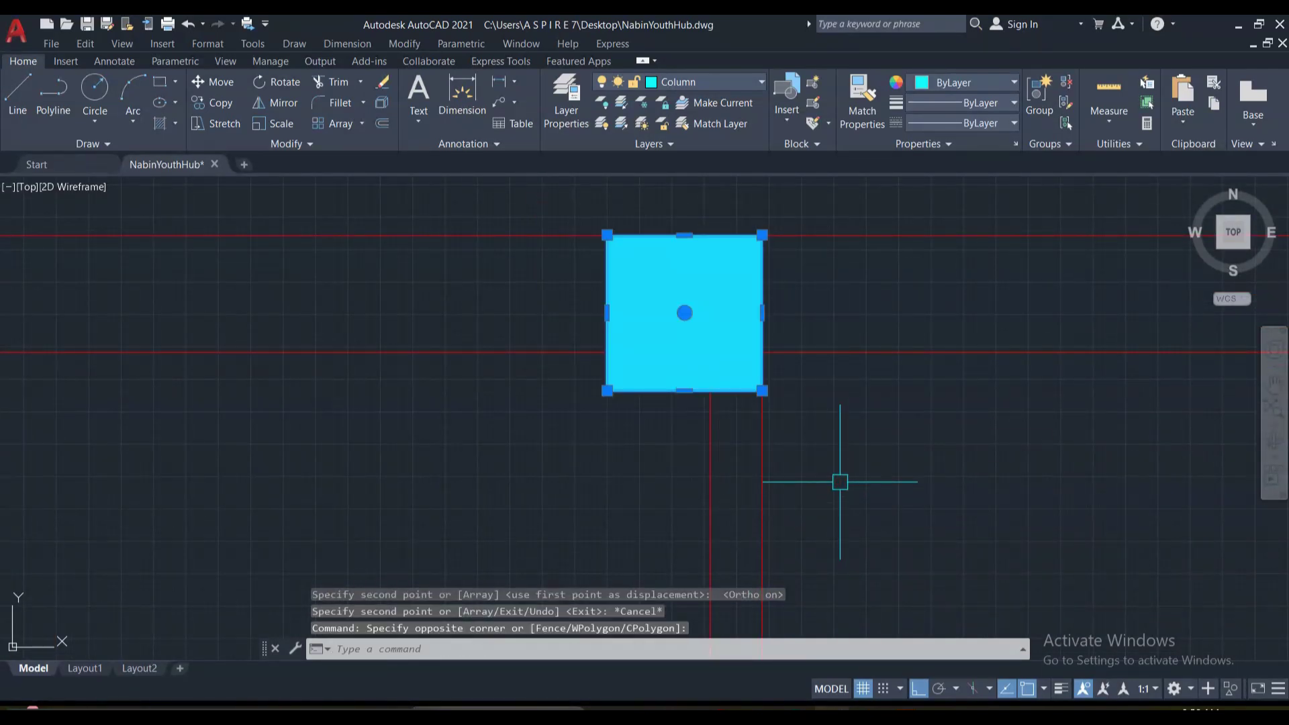
type("m")
key("Return")
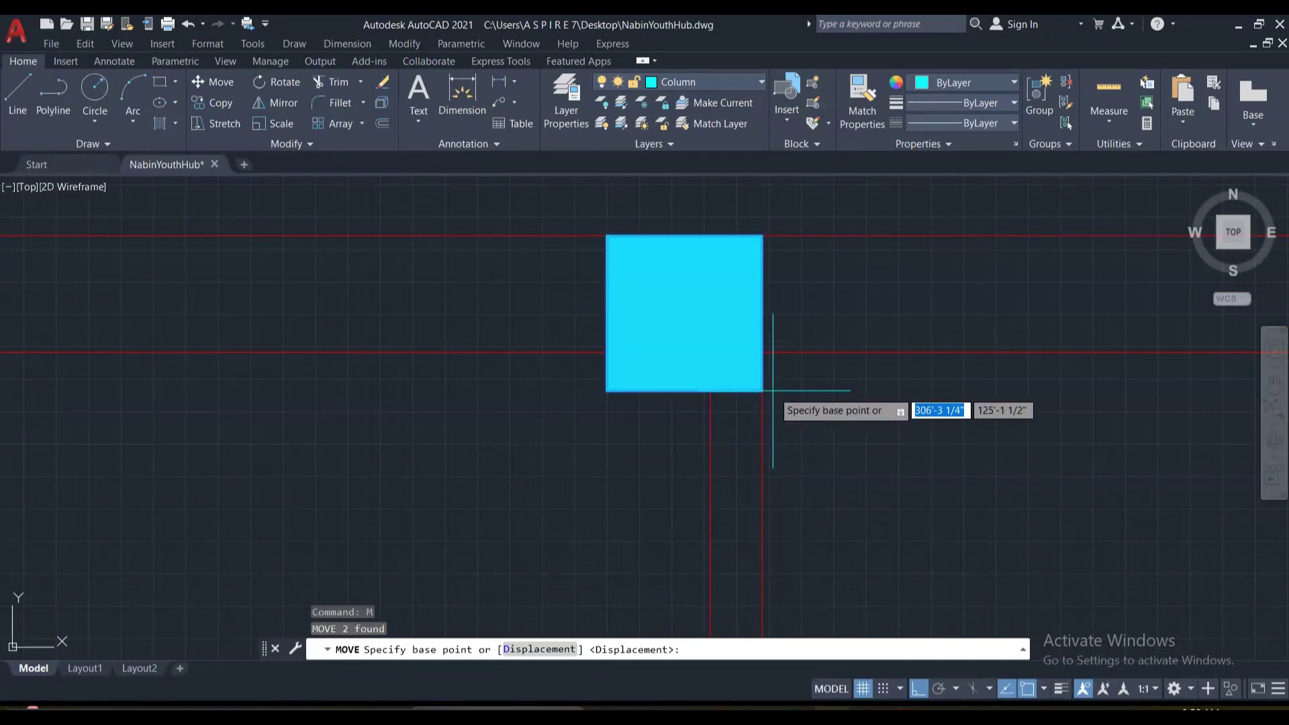
left_click(762, 390)
left_click(710, 390)
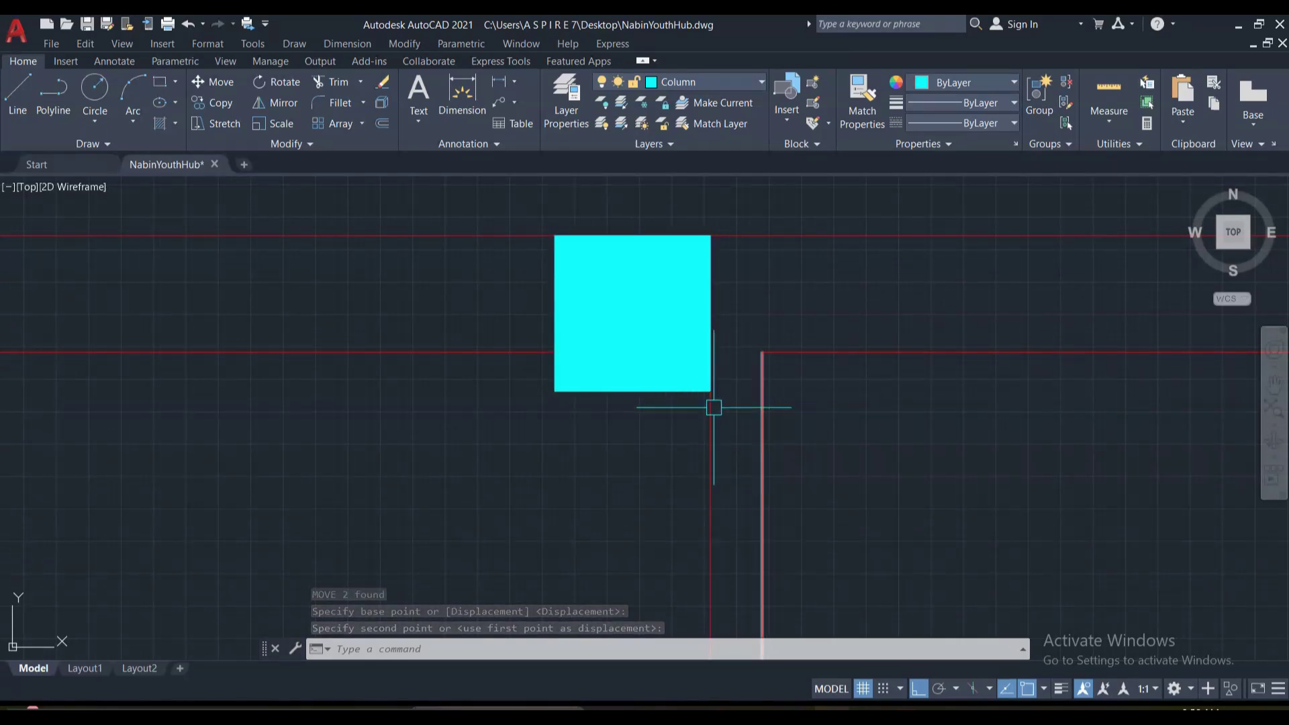
key("ctrl+z")
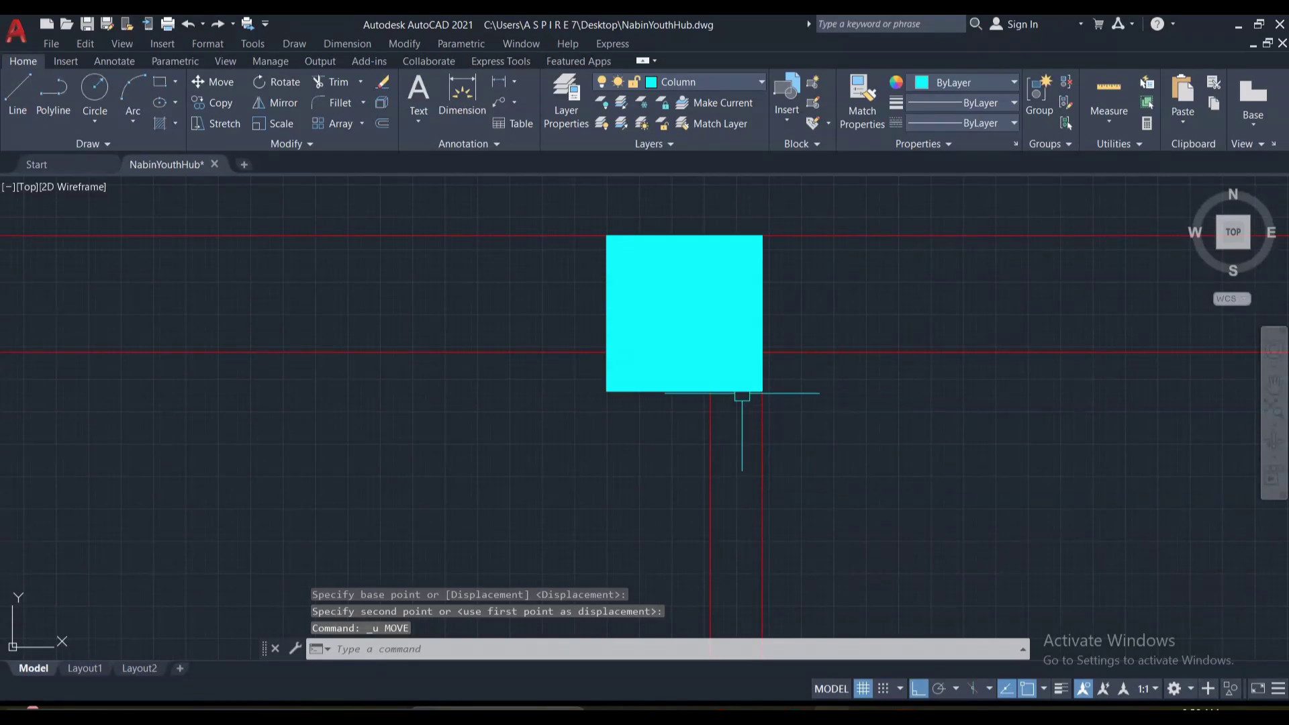
scroll(742, 394, "down", 6)
scroll(719, 316, "up", 2)
scroll(698, 329, "down", 6)
scroll(583, 329, "up", 4)
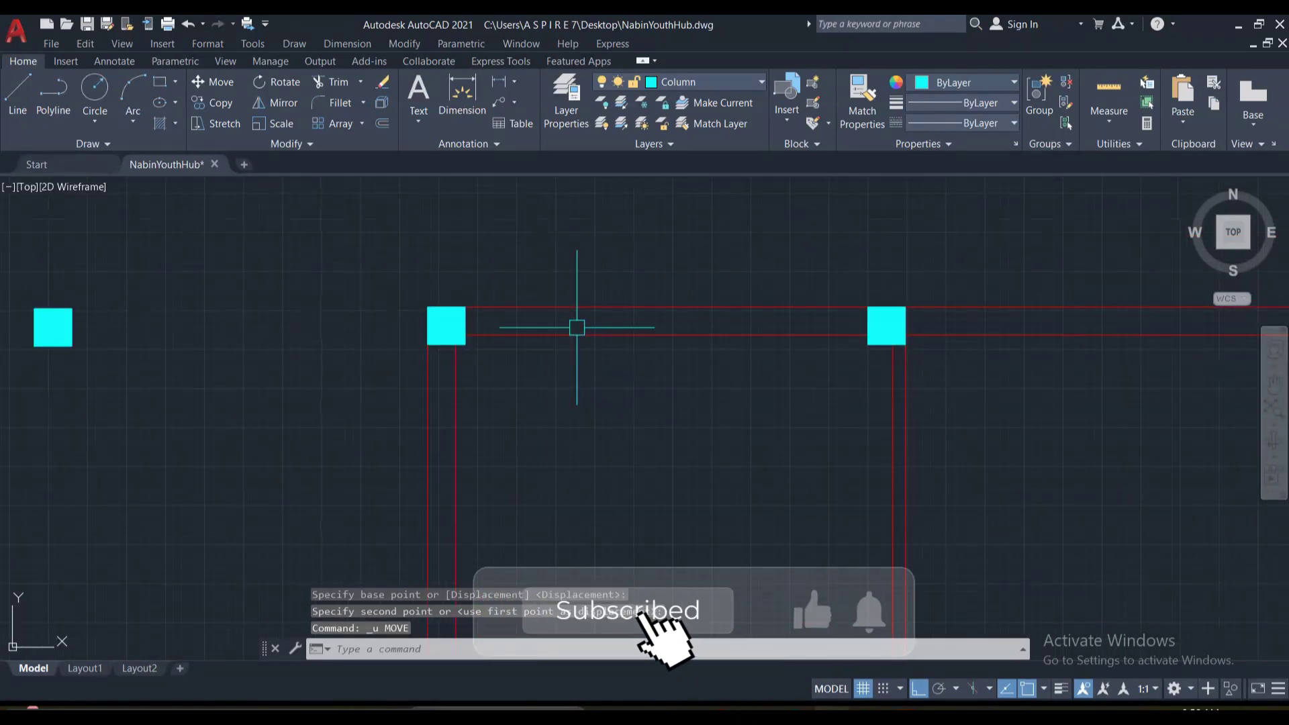
type("ME")
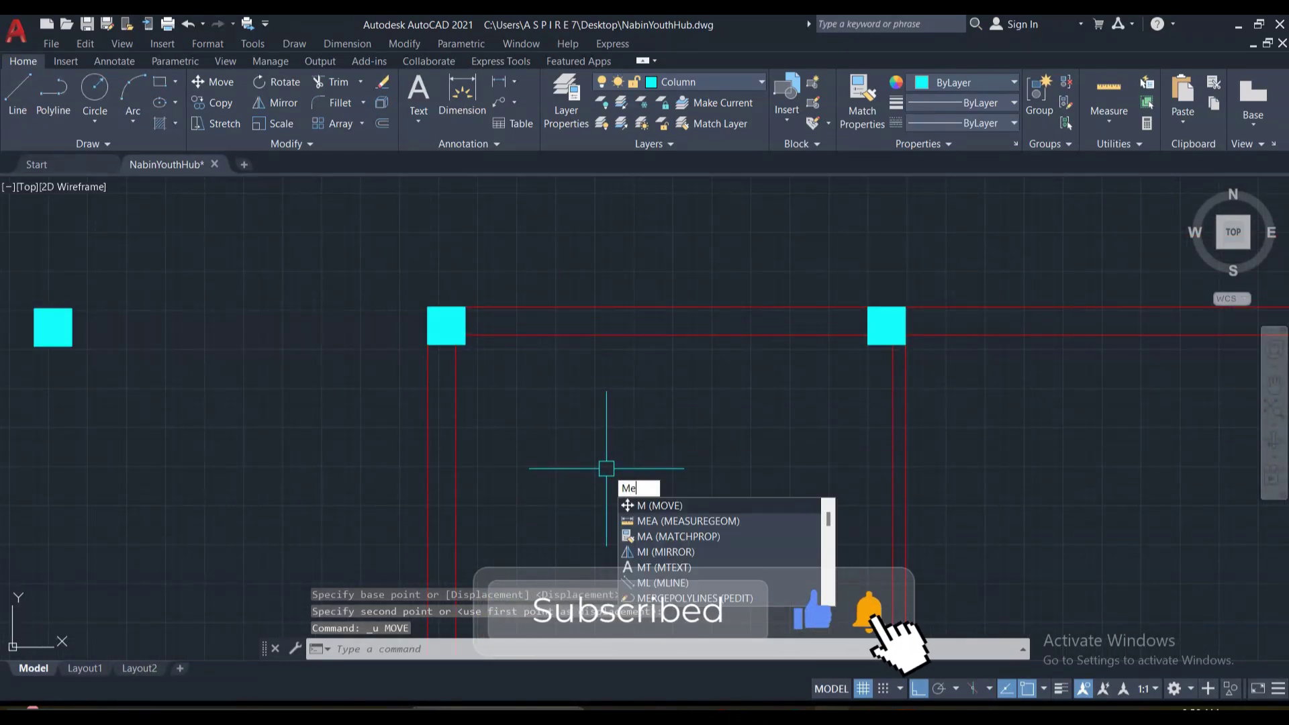
type("A")
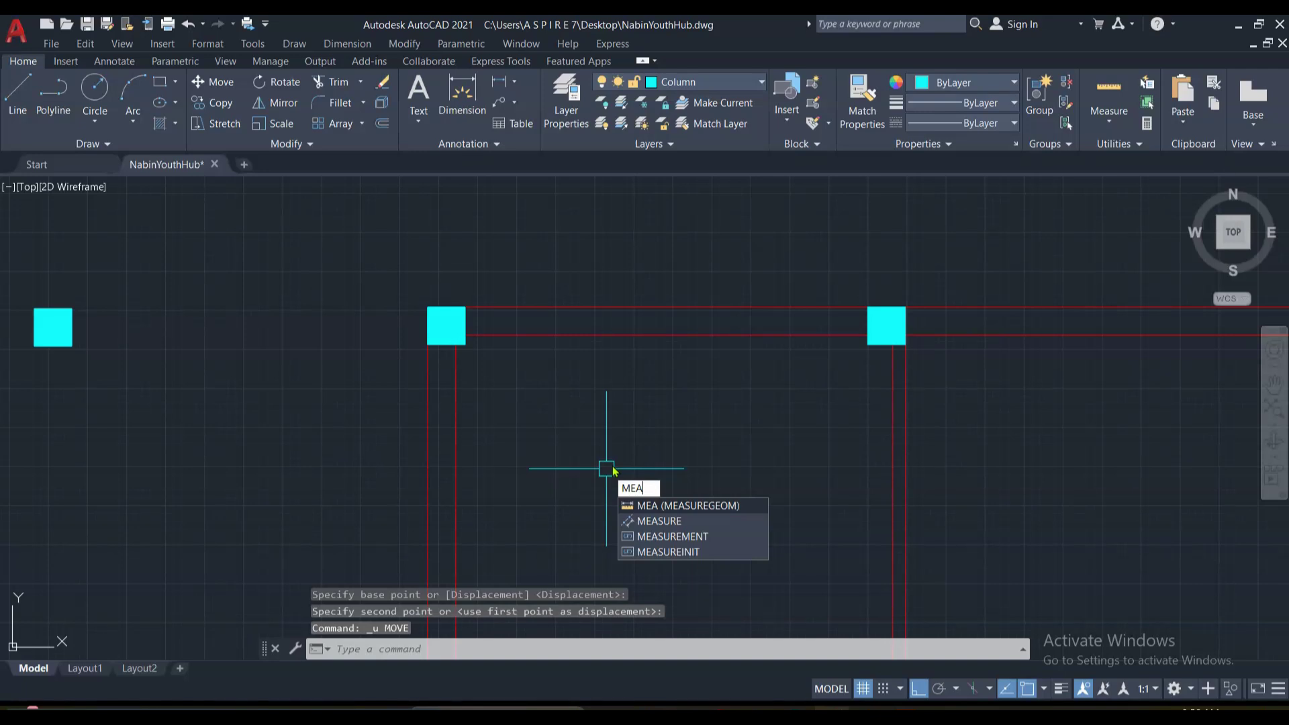
key("Return")
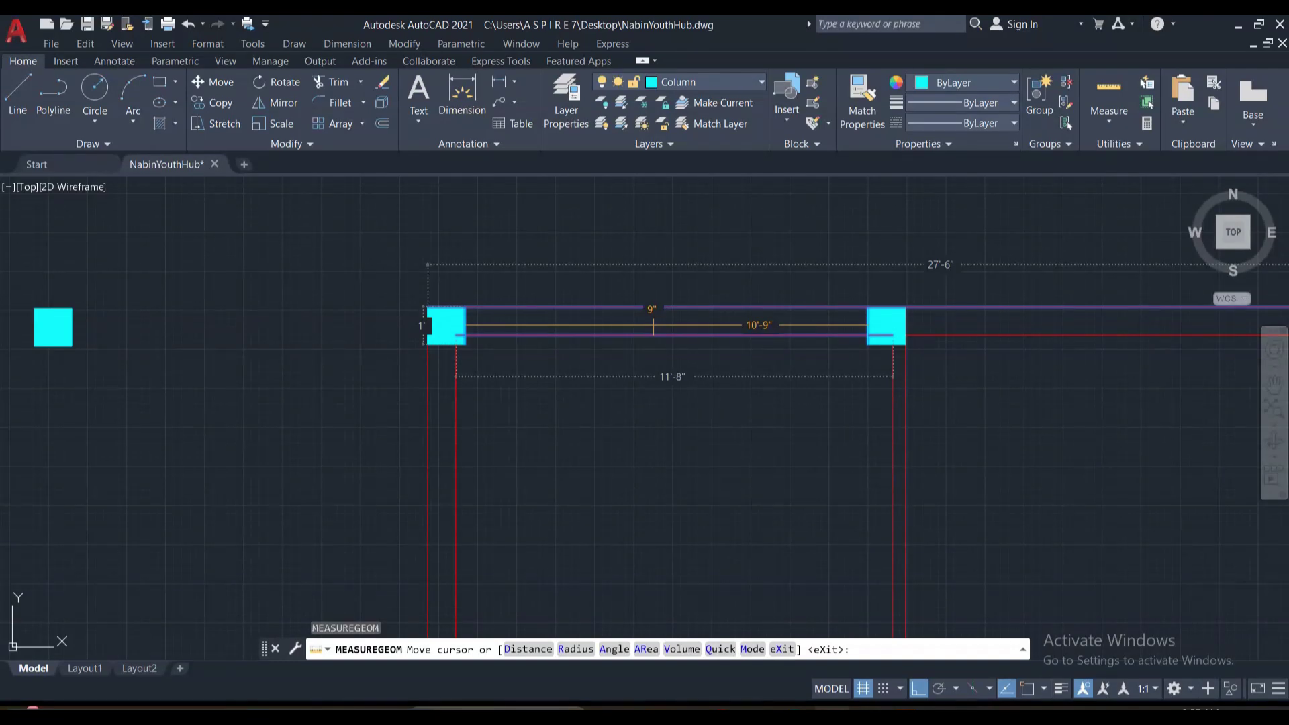
scroll(653, 325, "down", 3)
scroll(836, 305, "up", 3)
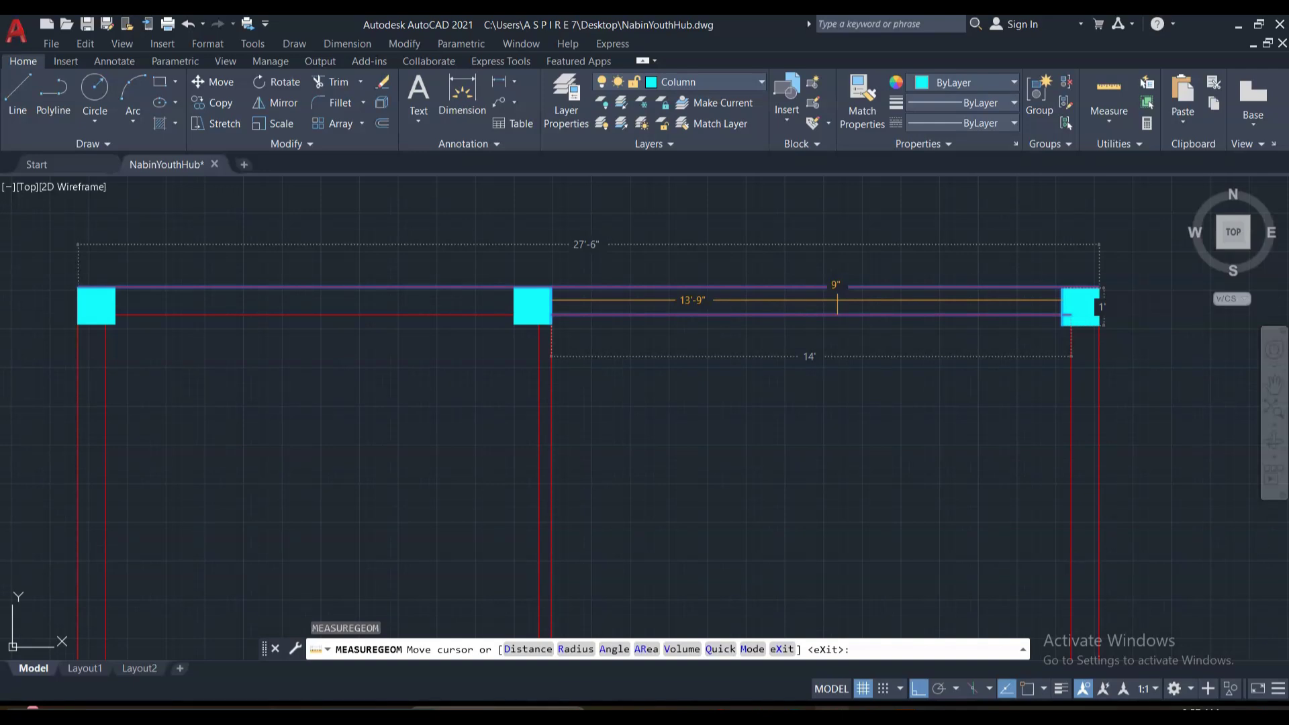
key("Escape")
scroll(872, 322, "down", 4)
scroll(707, 288, "up", 4)
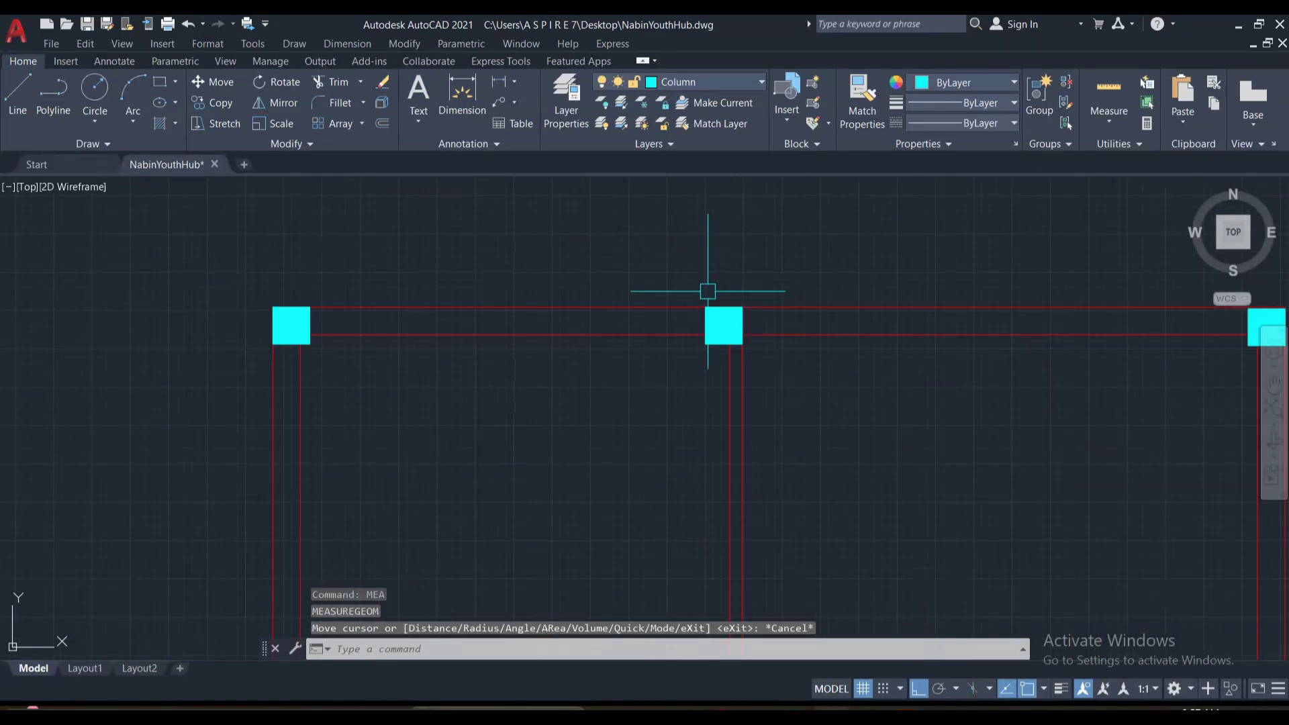
scroll(647, 276, "down", 4)
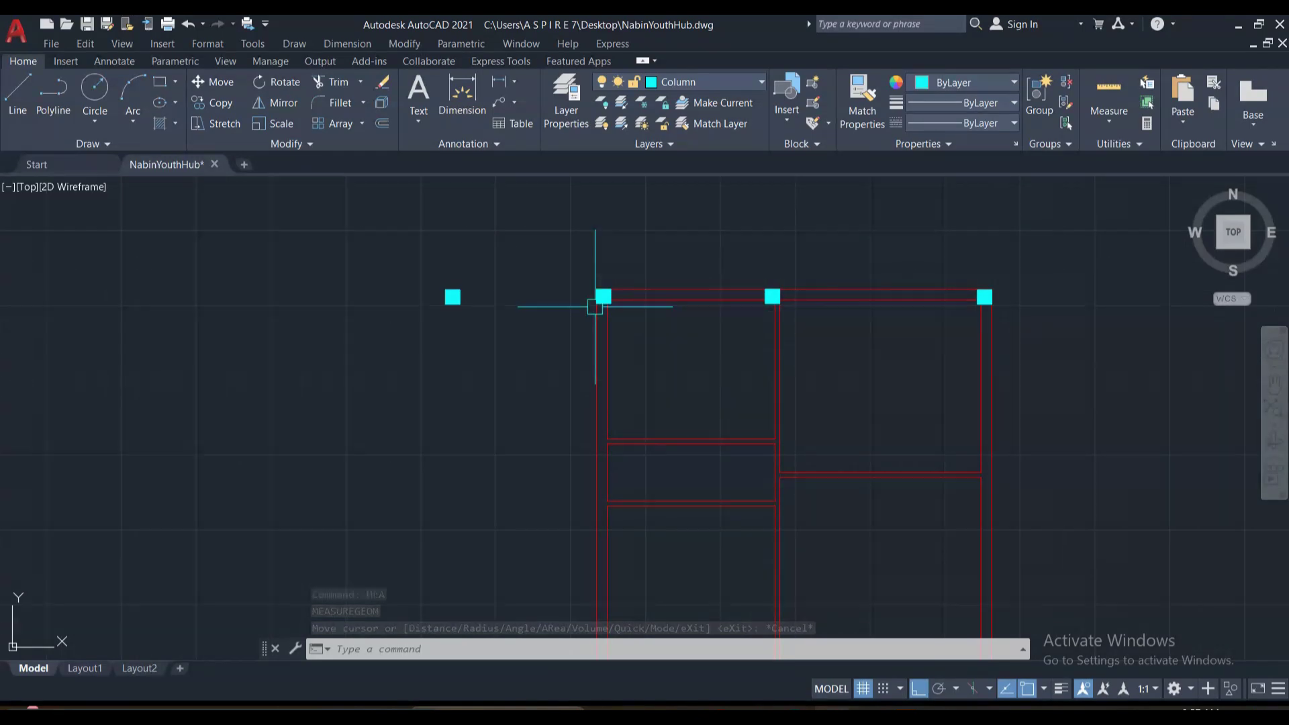
Window-select the three cyan columns on the top row.
left_click(568, 252)
left_click(684, 345)
left_click(745, 239)
left_click(852, 363)
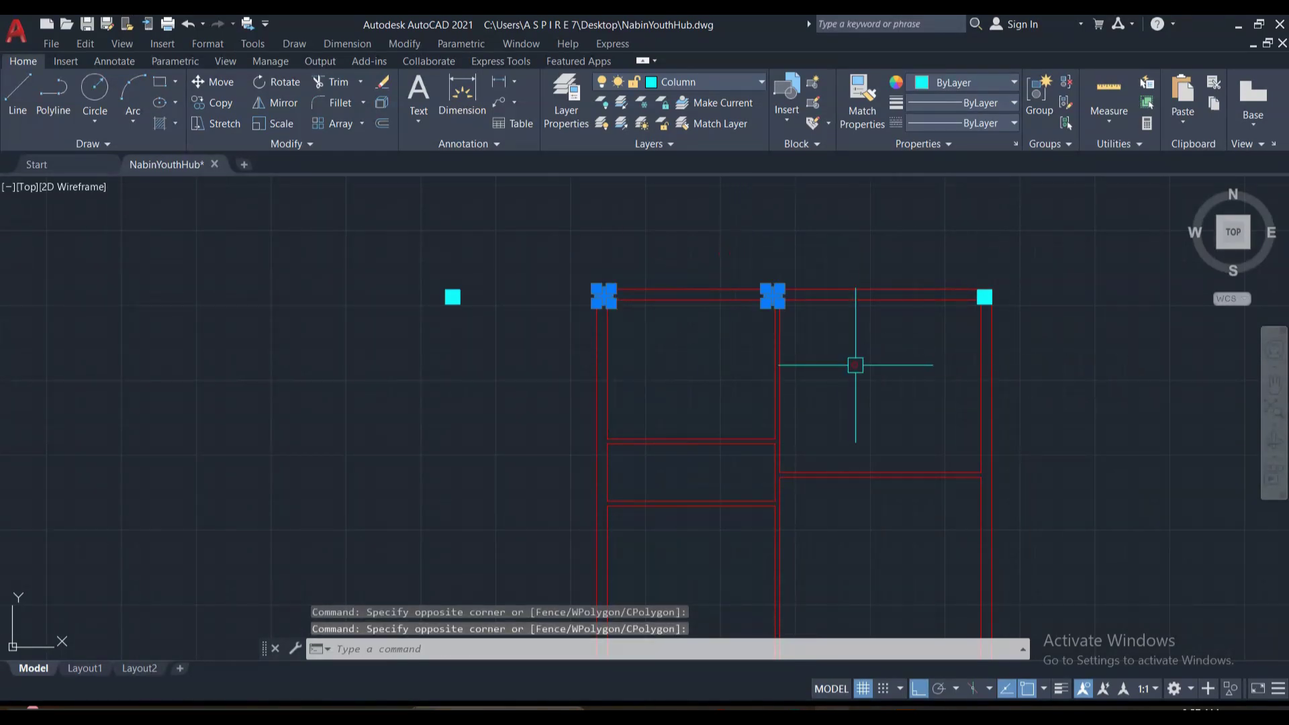
left_click(959, 267)
left_click(1020, 350)
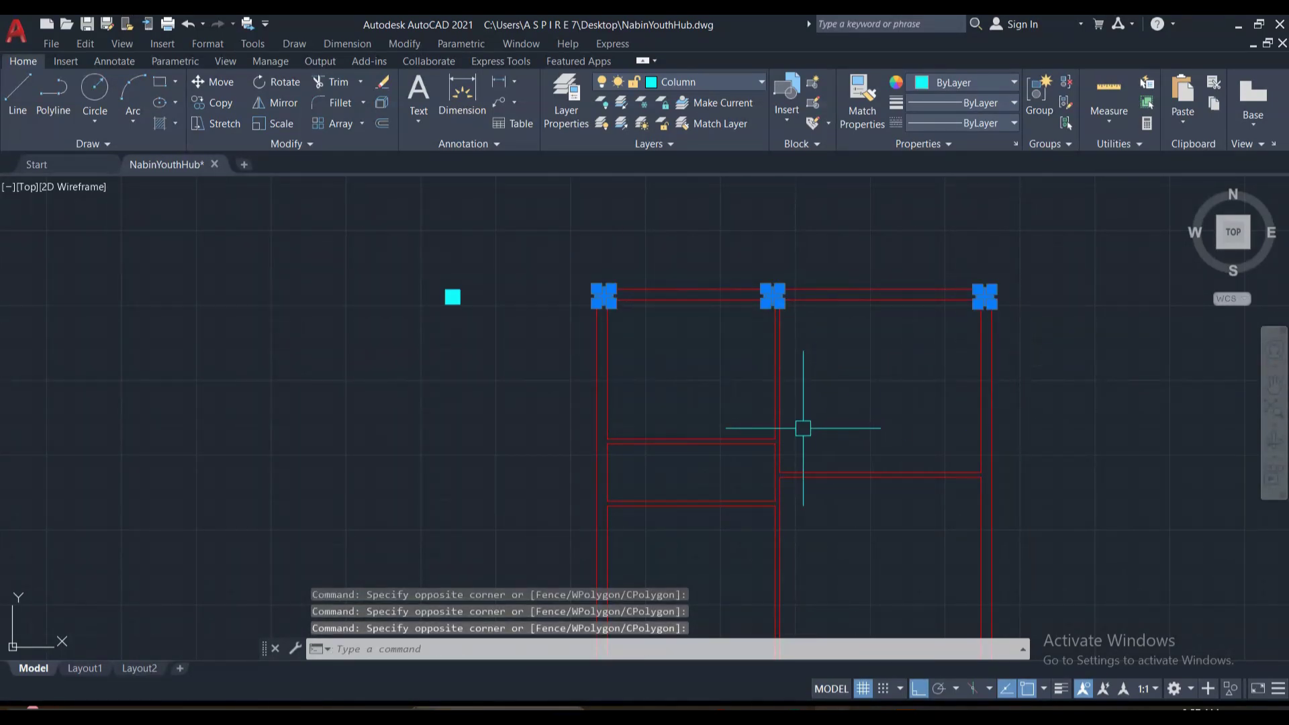
Copy the three columns from the top-left column corner down to the first lower wall junction.
type("co")
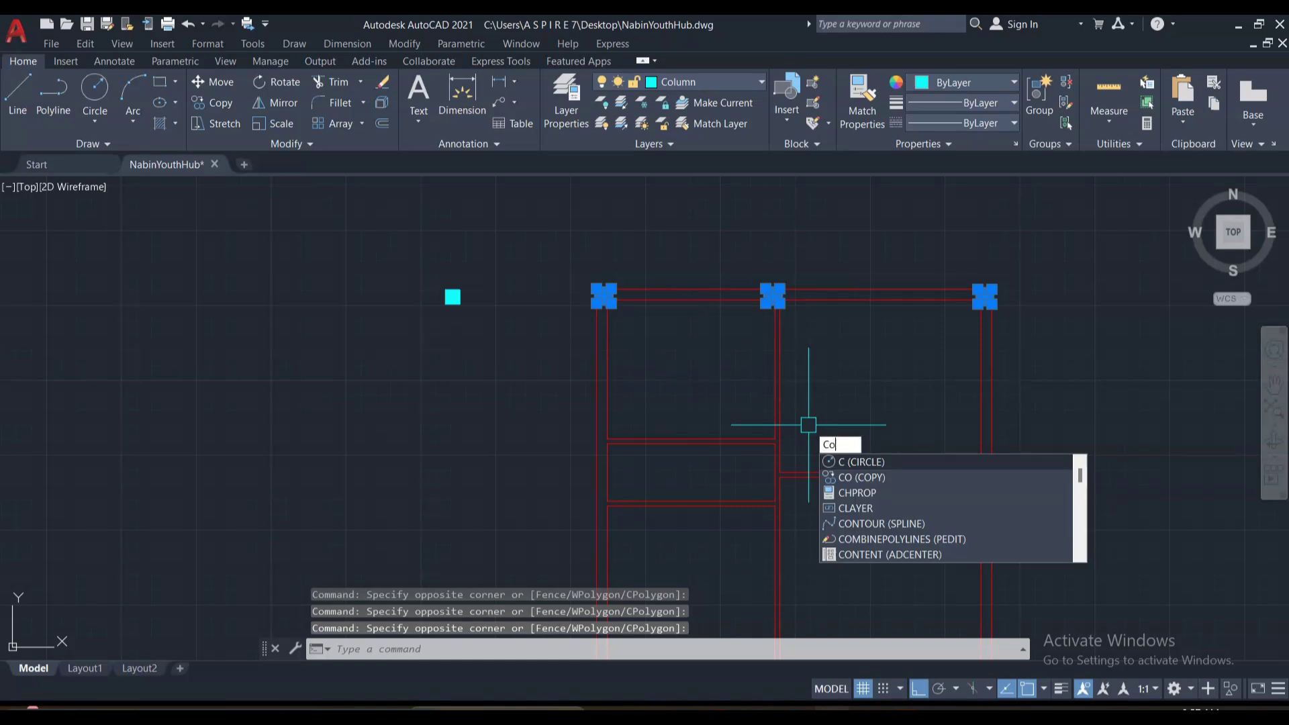
key("Return")
scroll(702, 374, "up", 3)
scroll(704, 355, "down", 3)
scroll(676, 245, "up", 3)
scroll(656, 316, "down", 3)
scroll(667, 269, "up", 3)
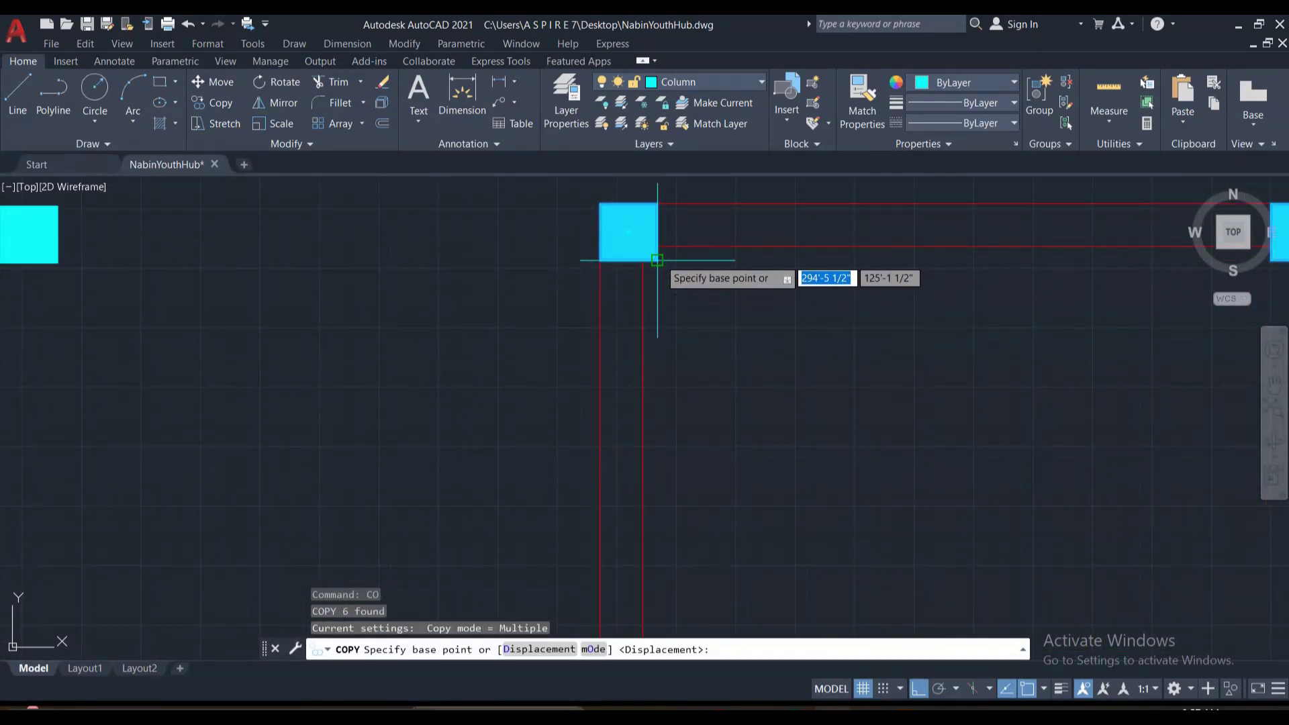
left_click(658, 260)
scroll(682, 288, "down", 3)
scroll(706, 526, "up", 3)
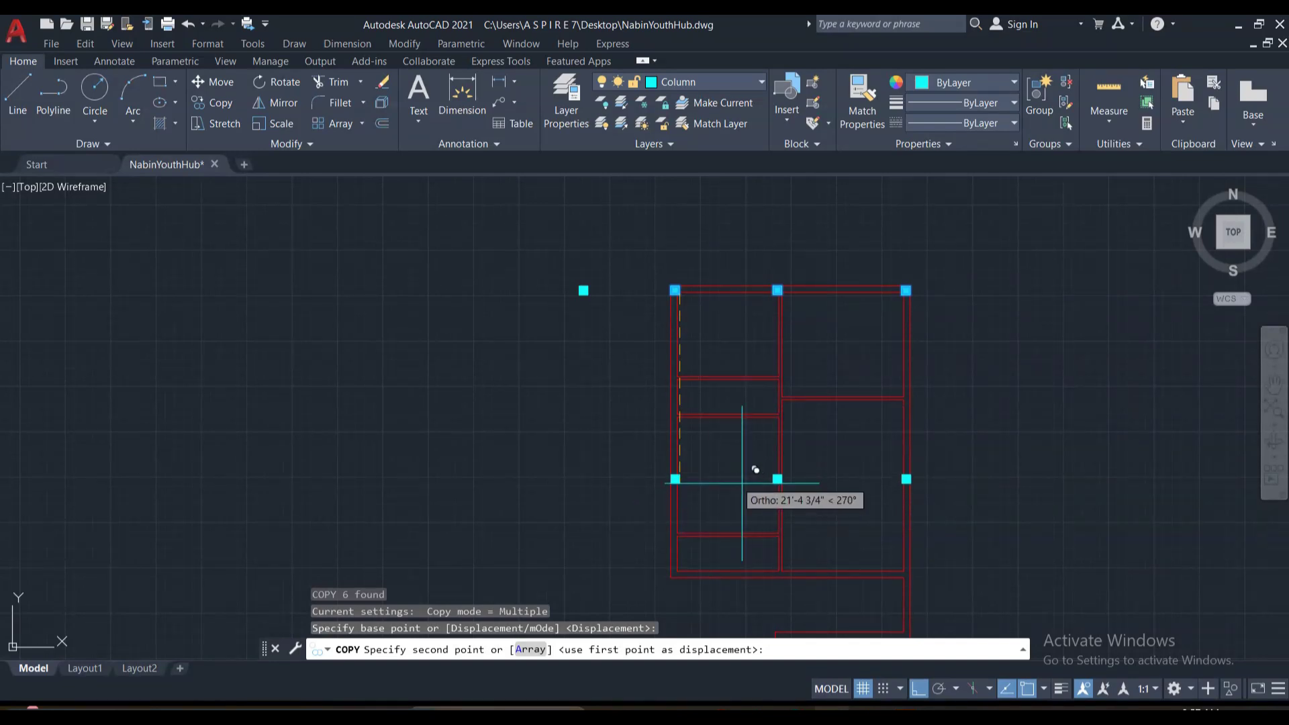
scroll(698, 416, "up", 3)
scroll(661, 423, "down", 2)
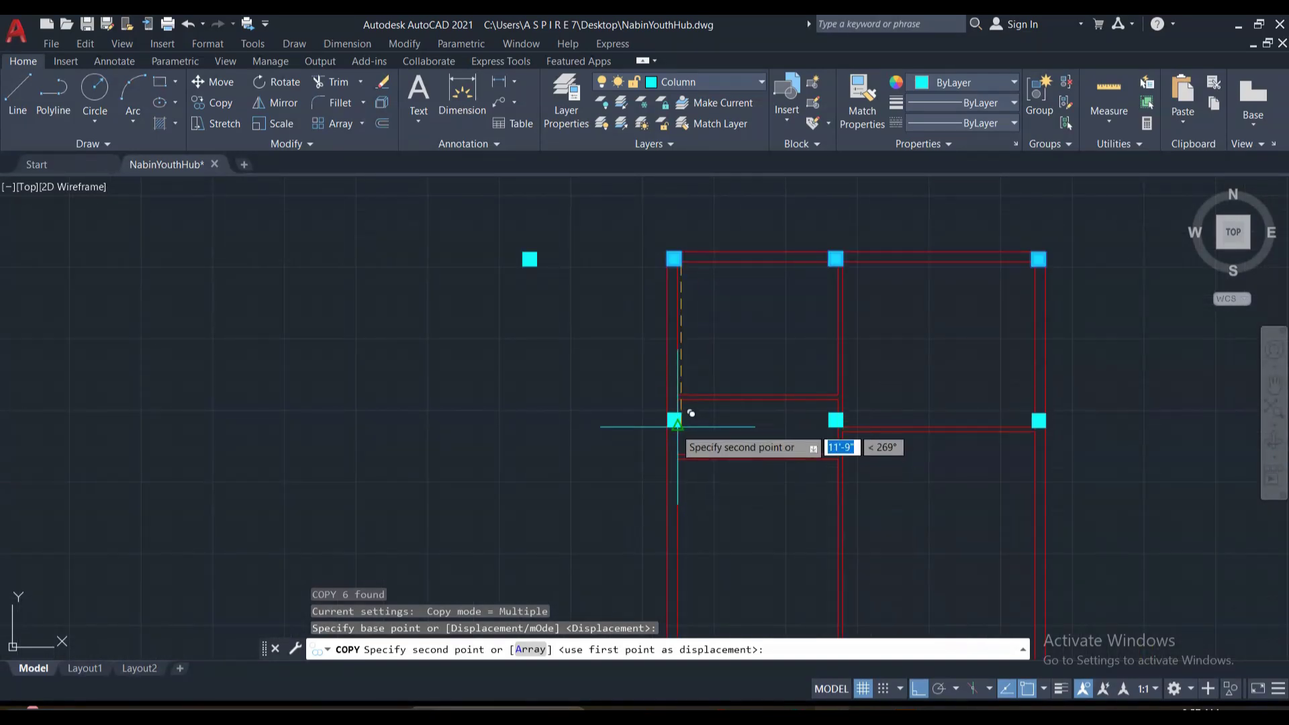
scroll(669, 406, "up", 3)
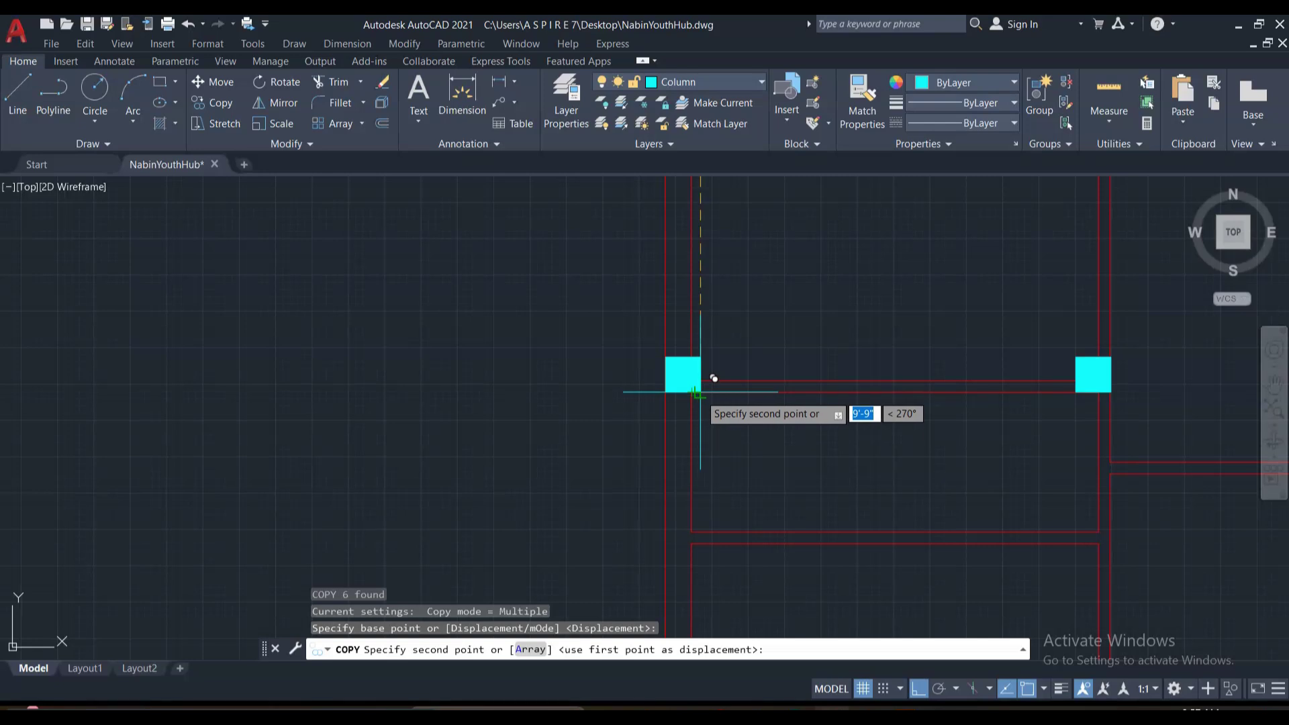
left_click(700, 392)
Place a second copy of the column row further down, then end copying.
scroll(724, 429, "down", 1)
scroll(721, 443, "up", 1)
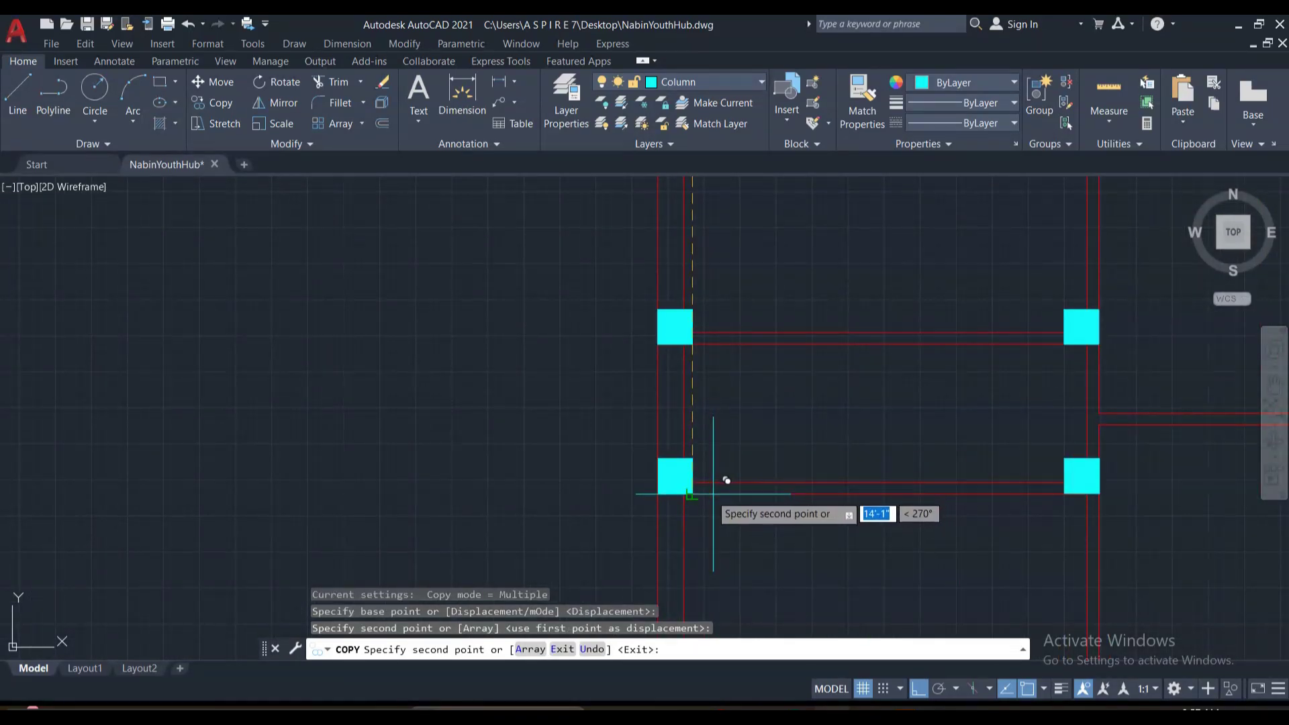
left_click(695, 494)
scroll(704, 484, "down", 2)
scroll(728, 480, "down", 1)
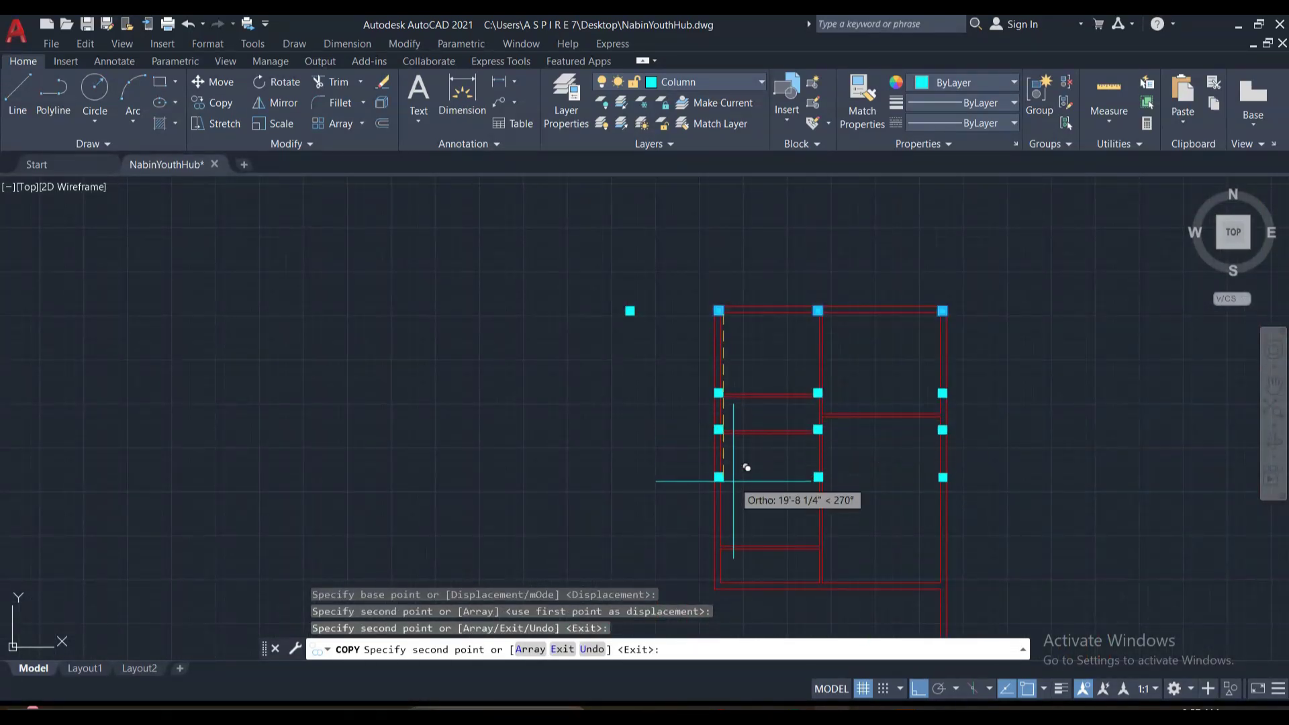
key("Escape")
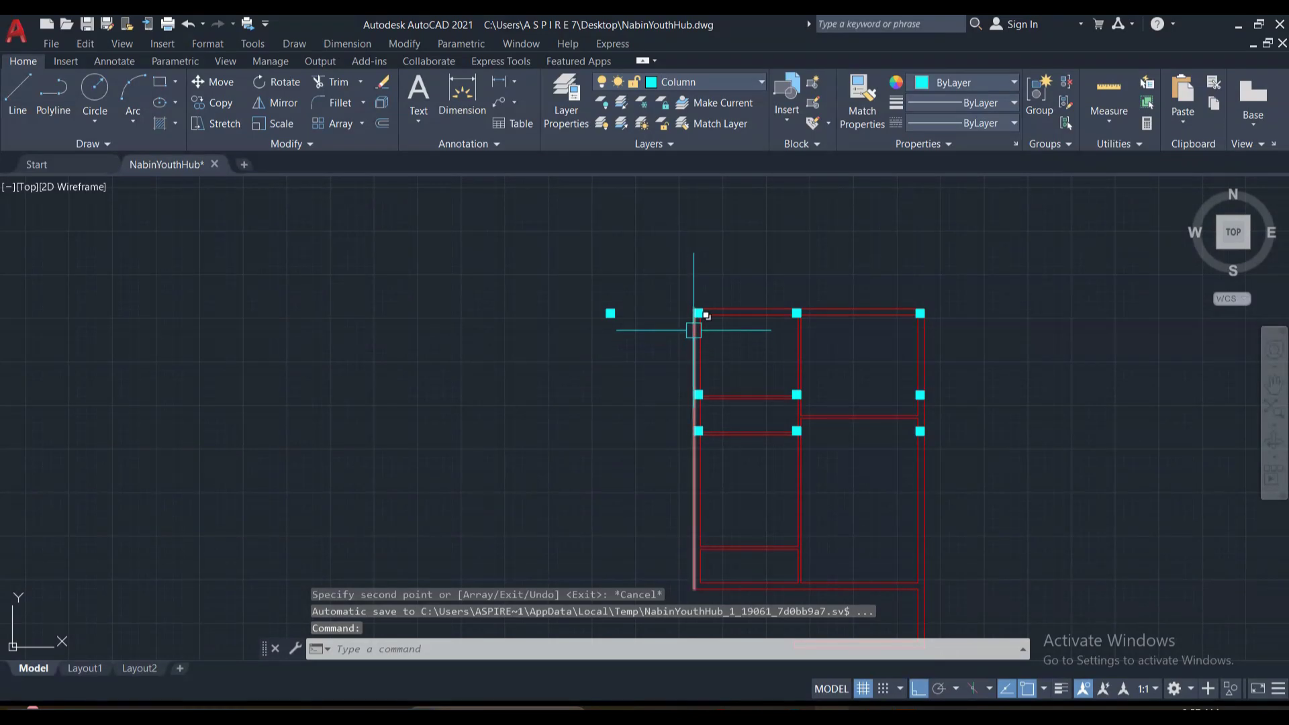
scroll(711, 341, "up", 4)
scroll(698, 356, "down", 2)
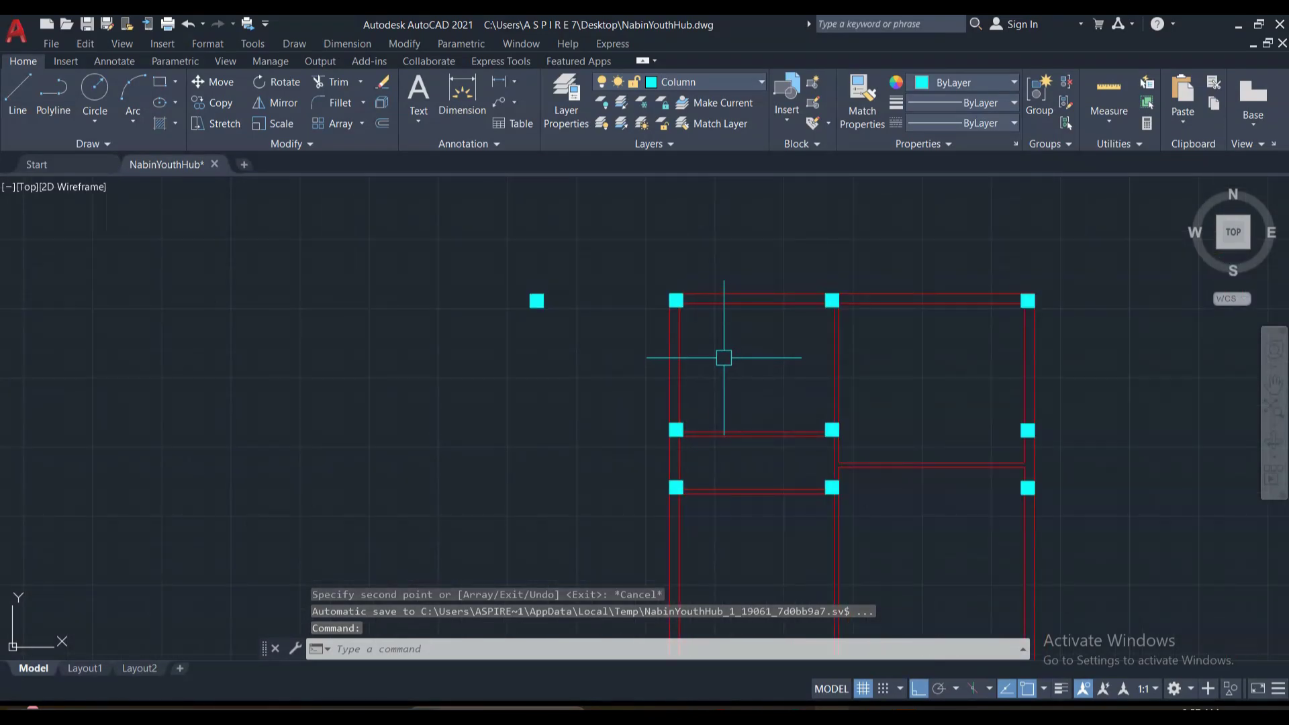
Quick-measure along the left wall, then dismiss the measurements.
scroll(708, 342, "up", 2)
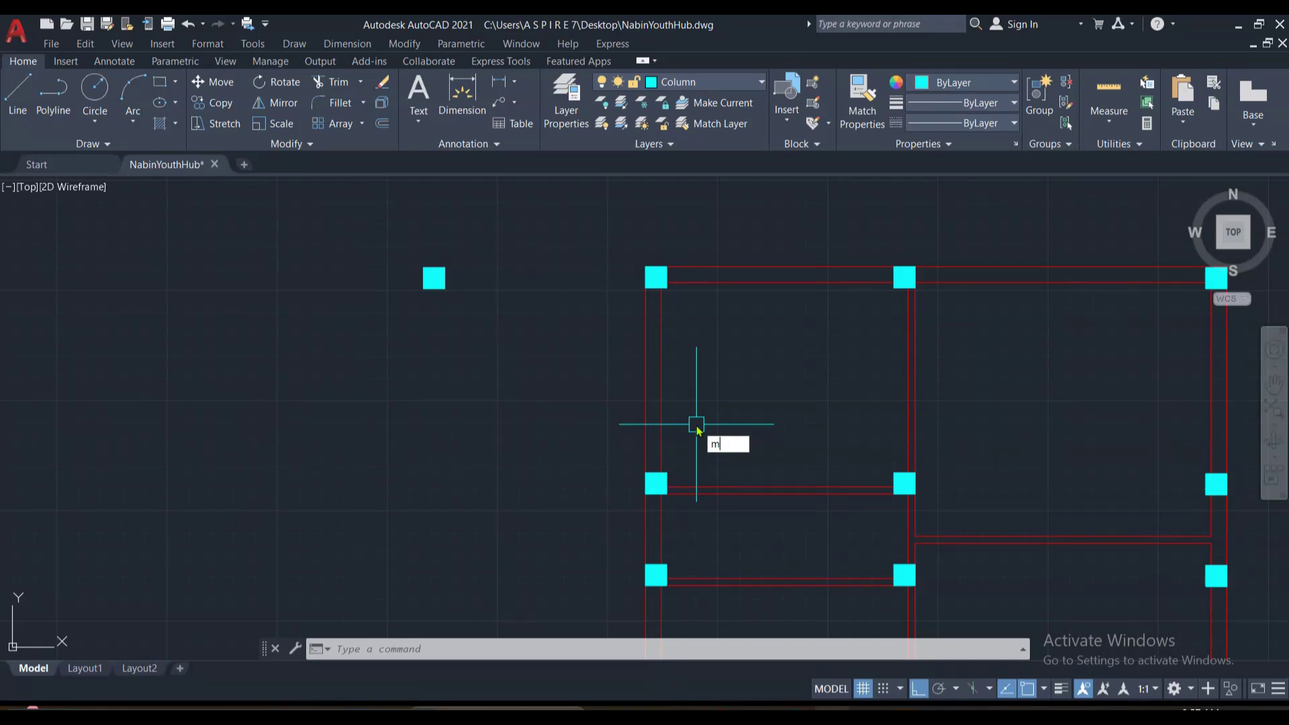
type("ea")
key("Return")
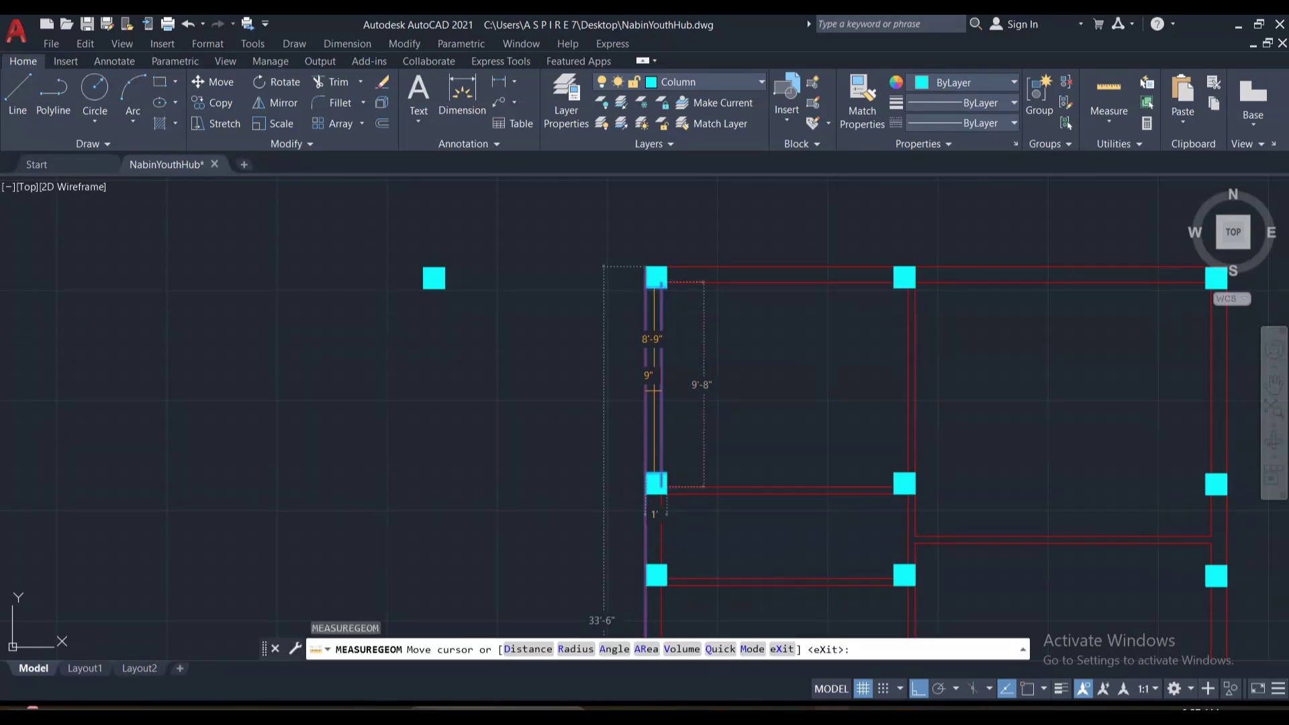
key("Escape")
Start a trial line near the top-left column and cancel it.
type("l")
key("Return")
left_click(646, 564)
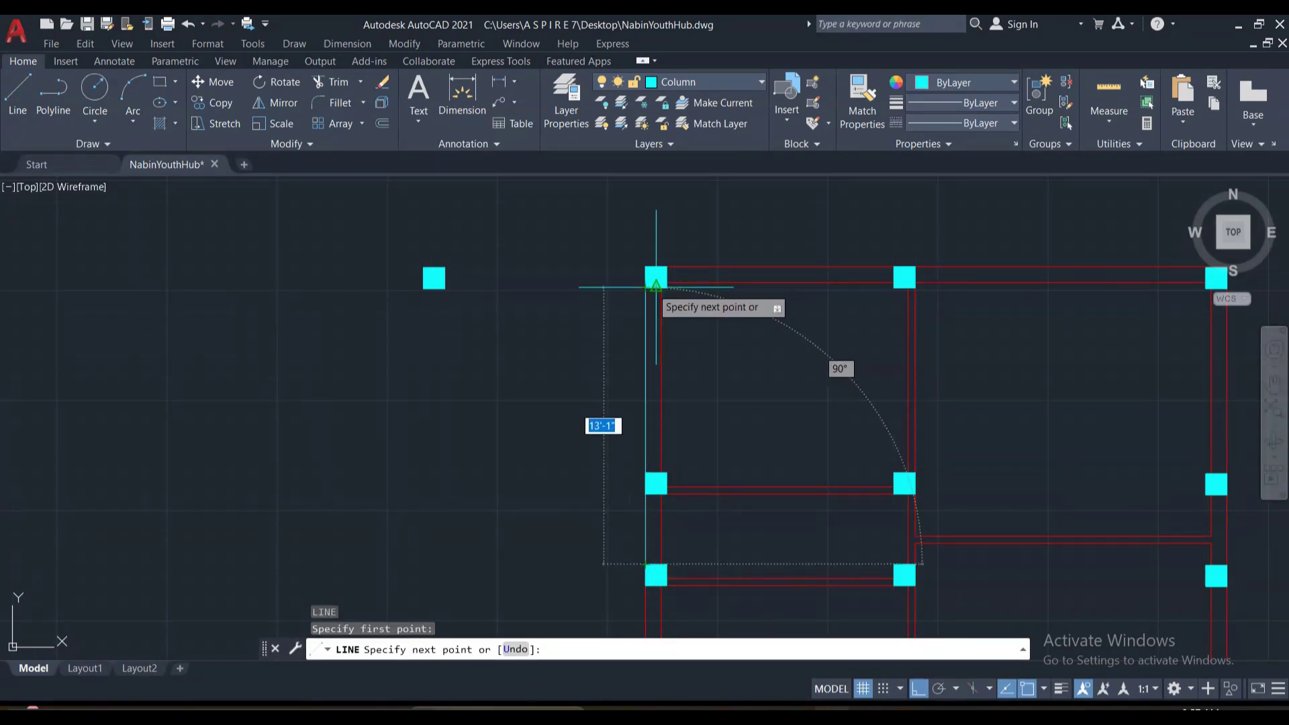
key("Escape")
scroll(576, 293, "down", 3)
scroll(601, 378, "up", 1)
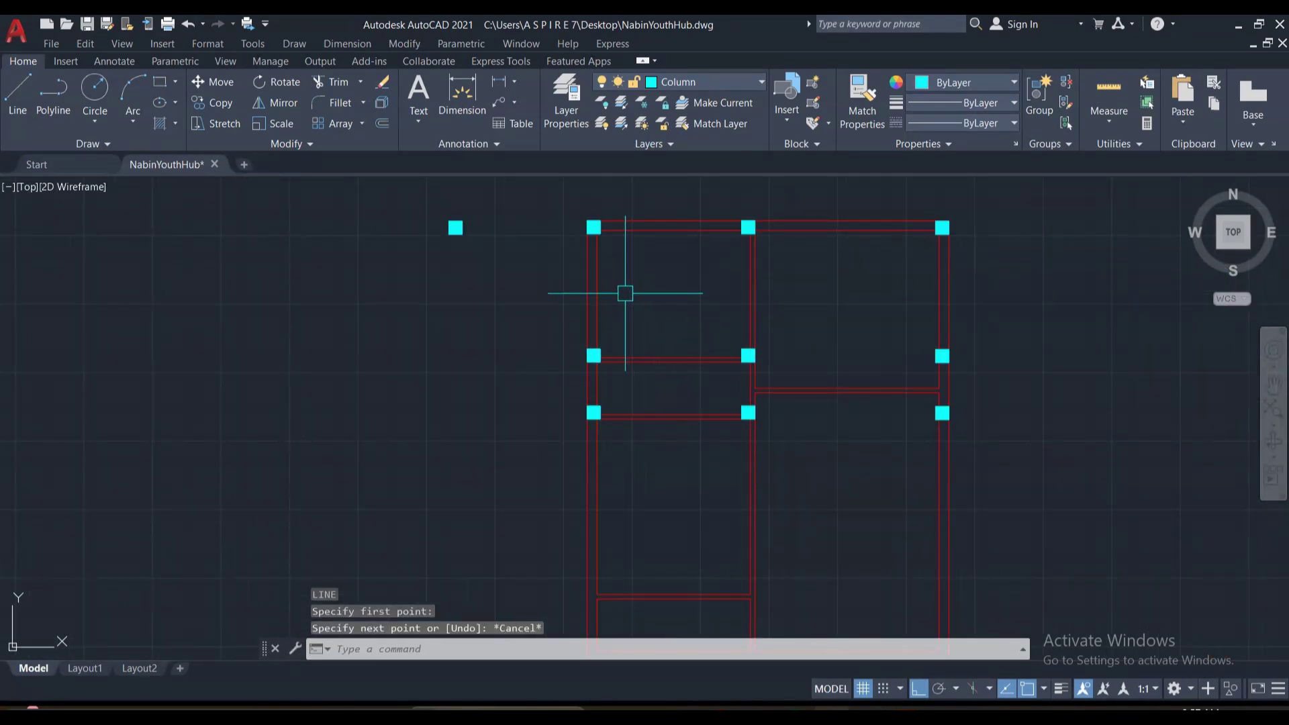
scroll(625, 294, "up", 4)
scroll(579, 428, "down", 4)
scroll(572, 432, "up", 2)
scroll(570, 423, "down", 2)
Window-select the left, middle and right columns of the second row.
left_click(486, 397)
left_click(628, 452)
left_click(682, 403)
left_click(733, 451)
left_click(880, 413)
left_click(949, 456)
Erase the three selected second-row columns and recentre the view on the plan.
scroll(790, 432, "up", 2)
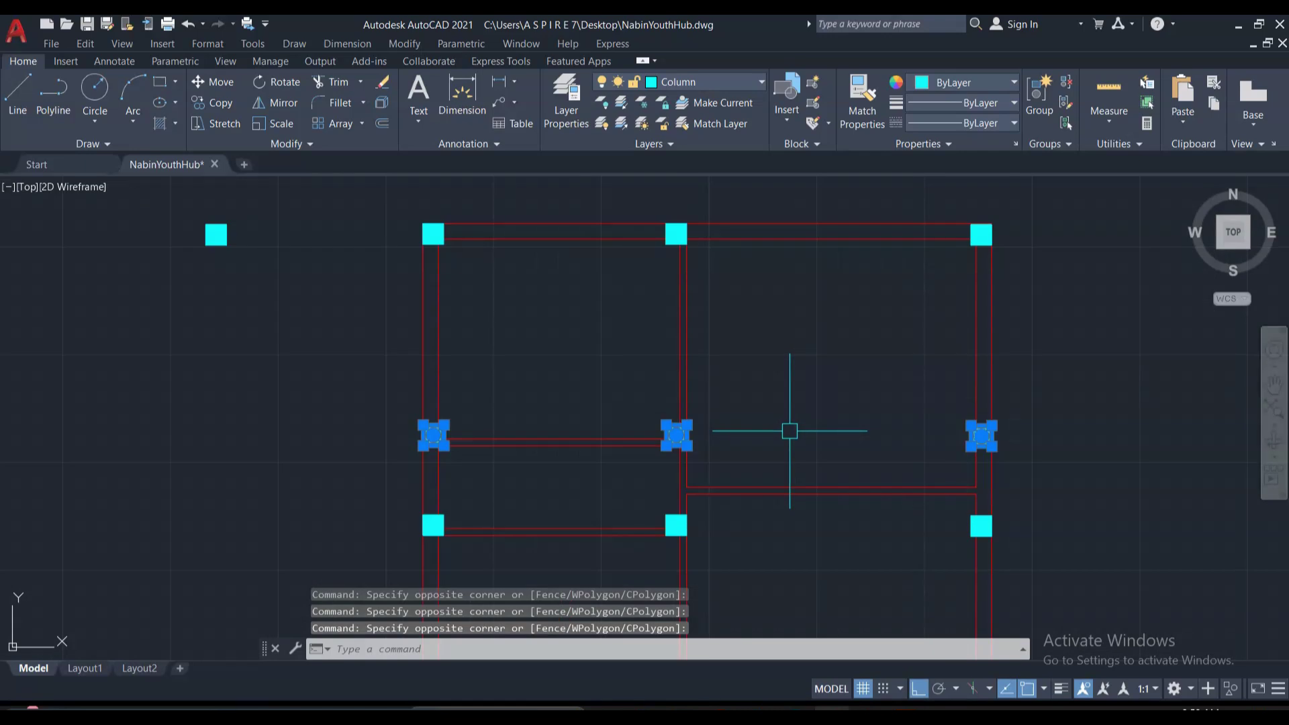
key("Delete")
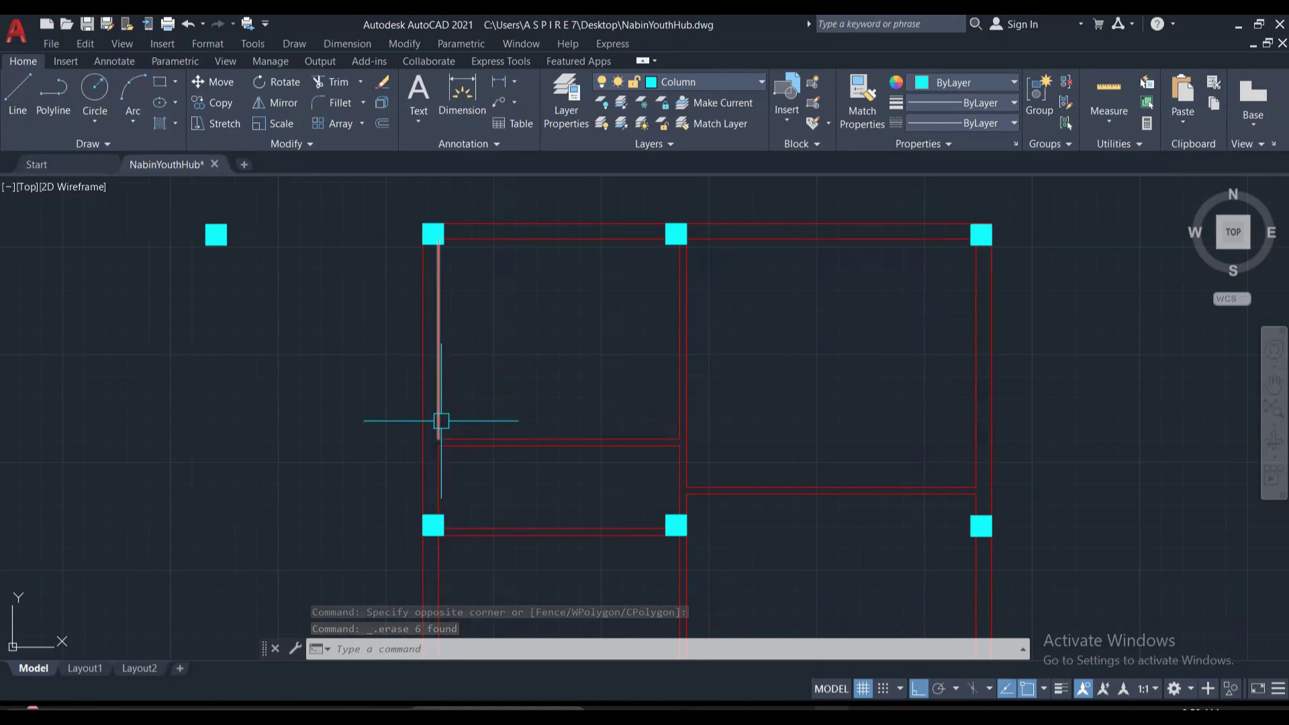
scroll(568, 401, "down", 3)
mouse_move(570, 402)
middle_mouse_down()
mouse_move(690, 299)
mouse_move(676, 375)
middle_mouse_up()
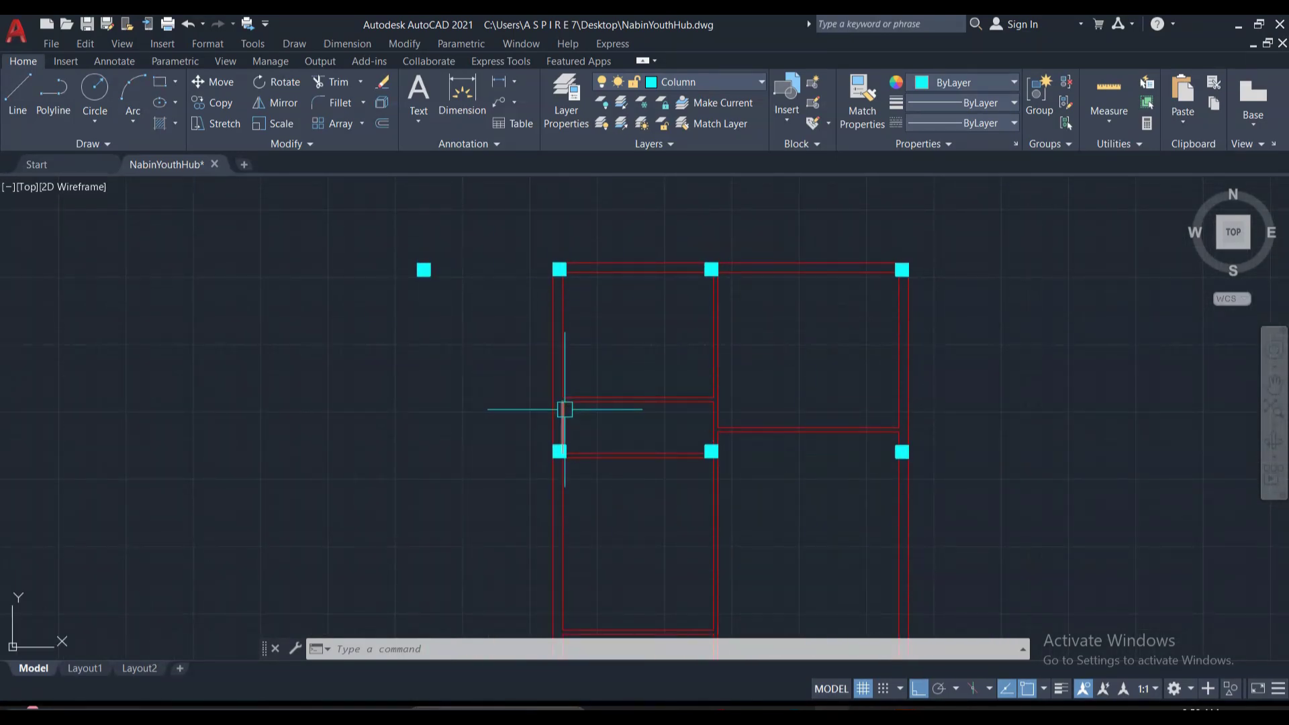
middle_click_drag(564, 408, 582, 344)
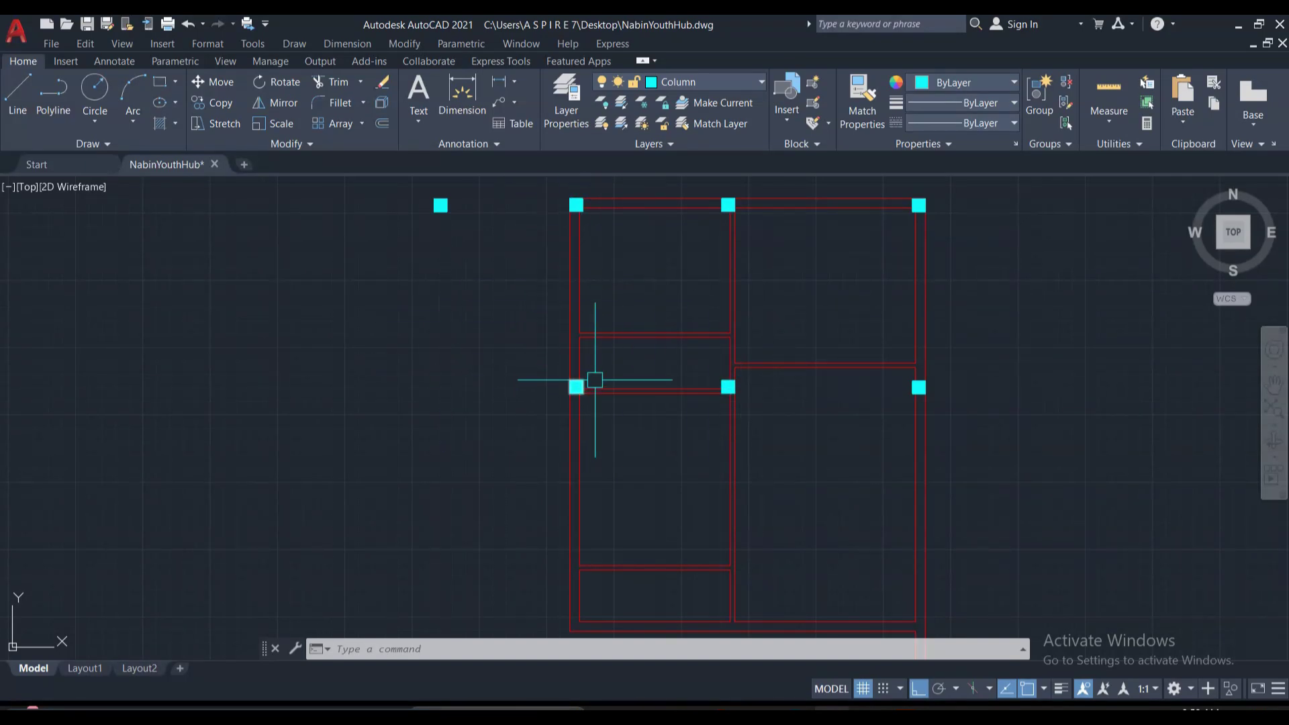
scroll(631, 470, "down", 2)
scroll(578, 412, "up", 2)
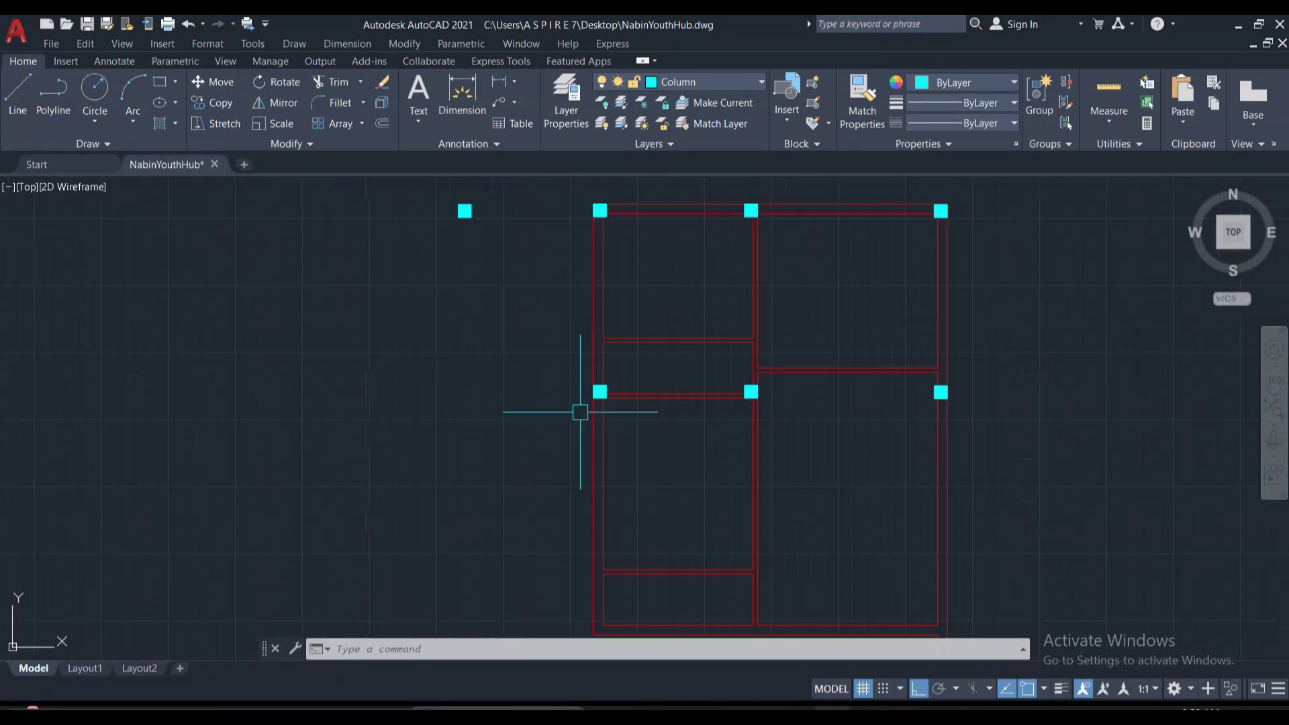
scroll(564, 365, "down", 2)
middle_click_drag(564, 366, 638, 378)
Start a line on the plan and cancel it unfinished.
key("l")
key("Return")
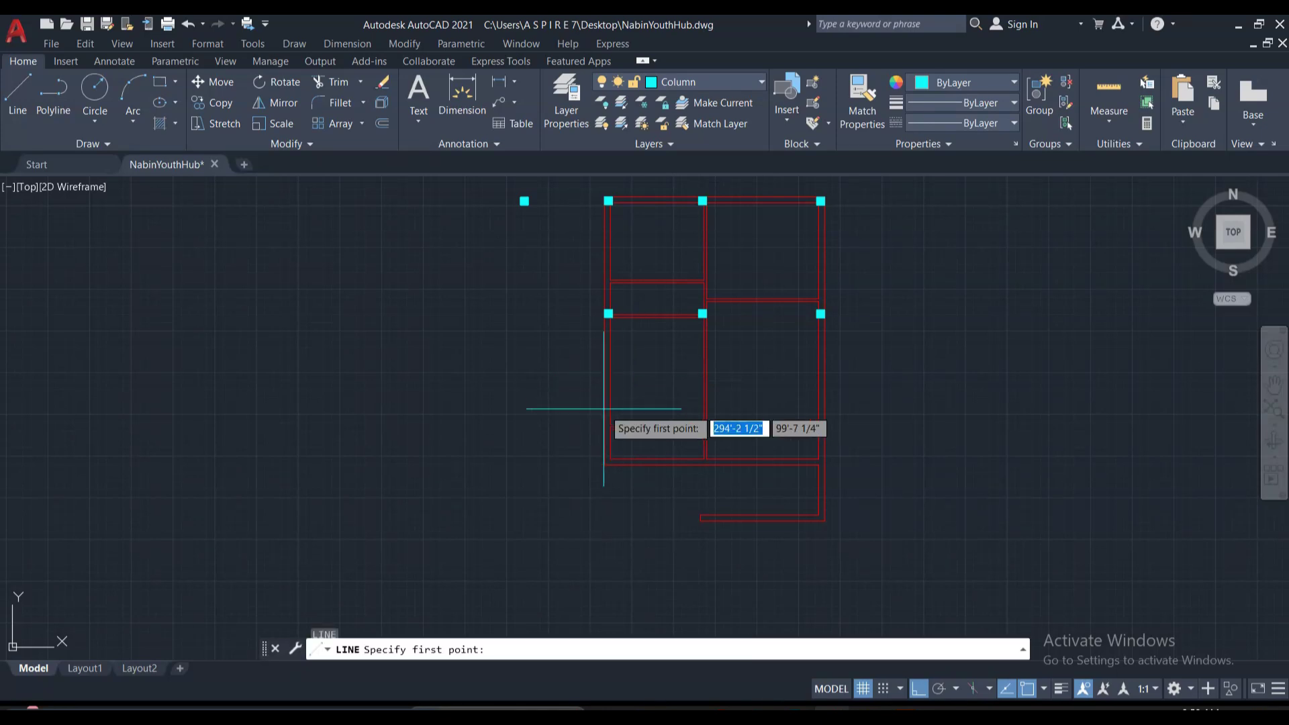
scroll(592, 460, "up", 2)
left_click(610, 457)
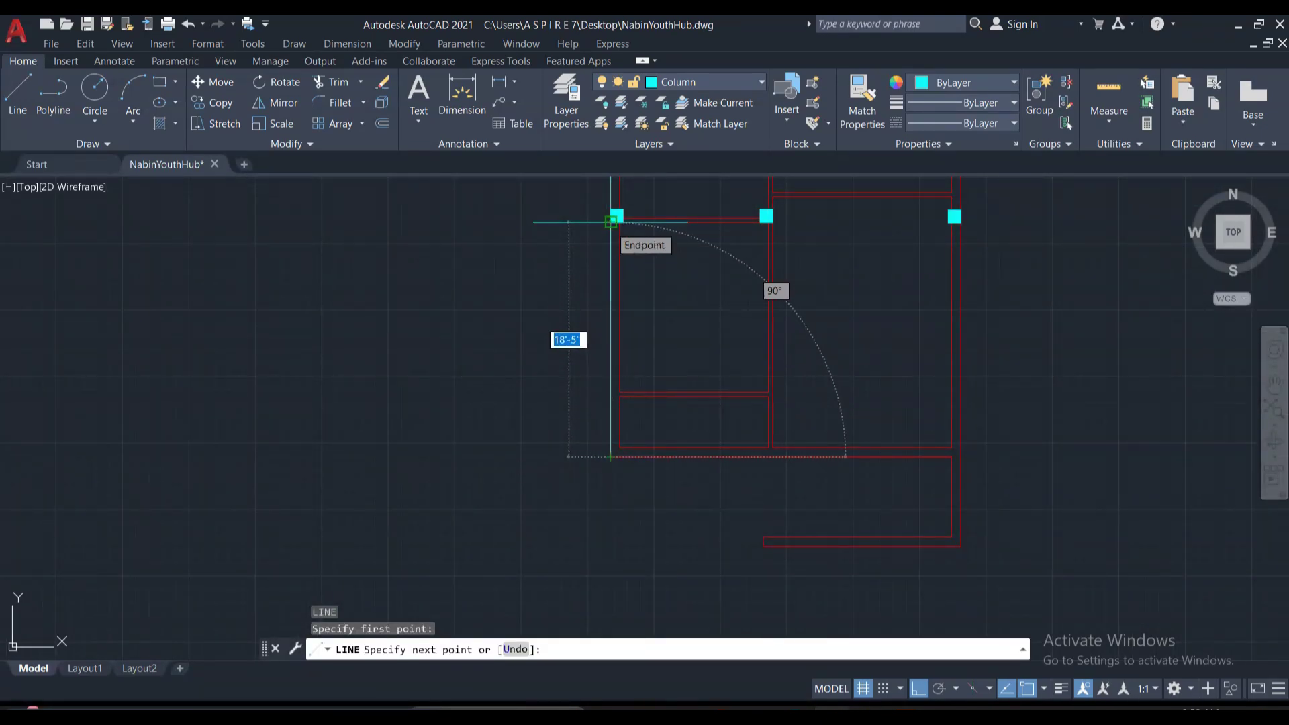
key("Escape")
scroll(610, 444, "down", 2)
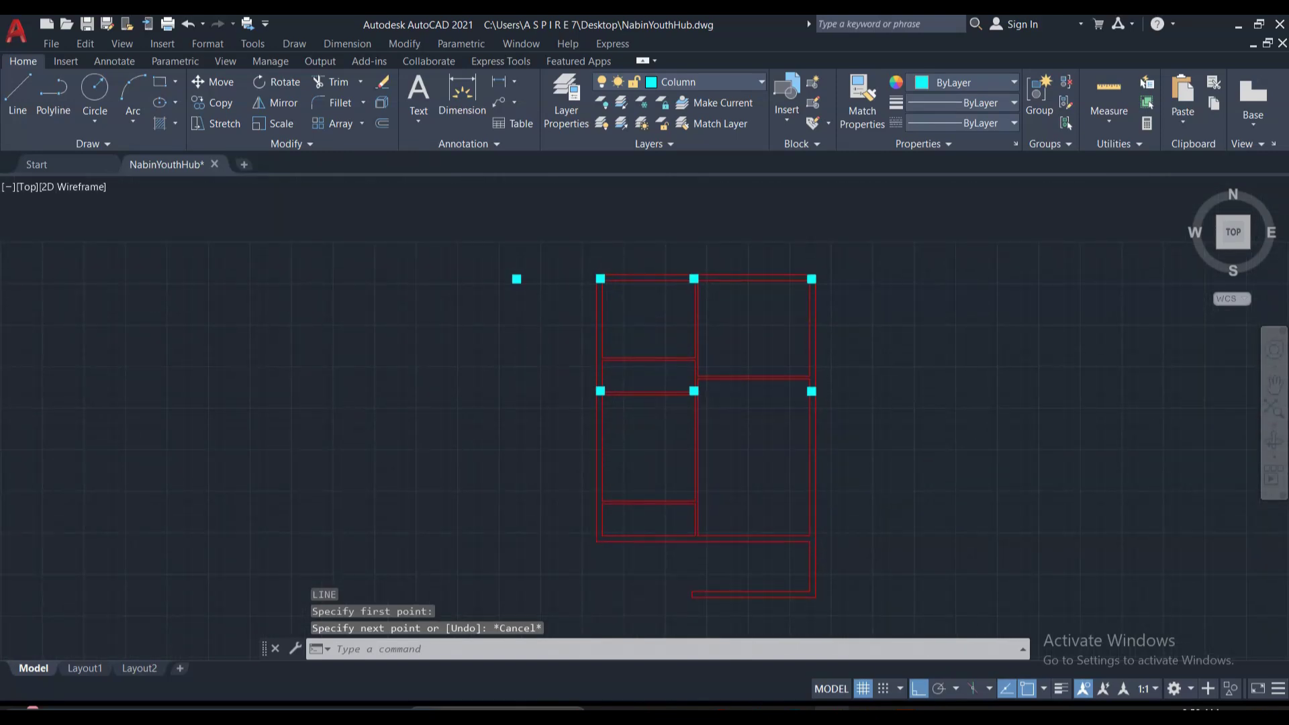
scroll(583, 375, "up", 5)
Window-select the row of three cyan columns.
left_click(682, 468)
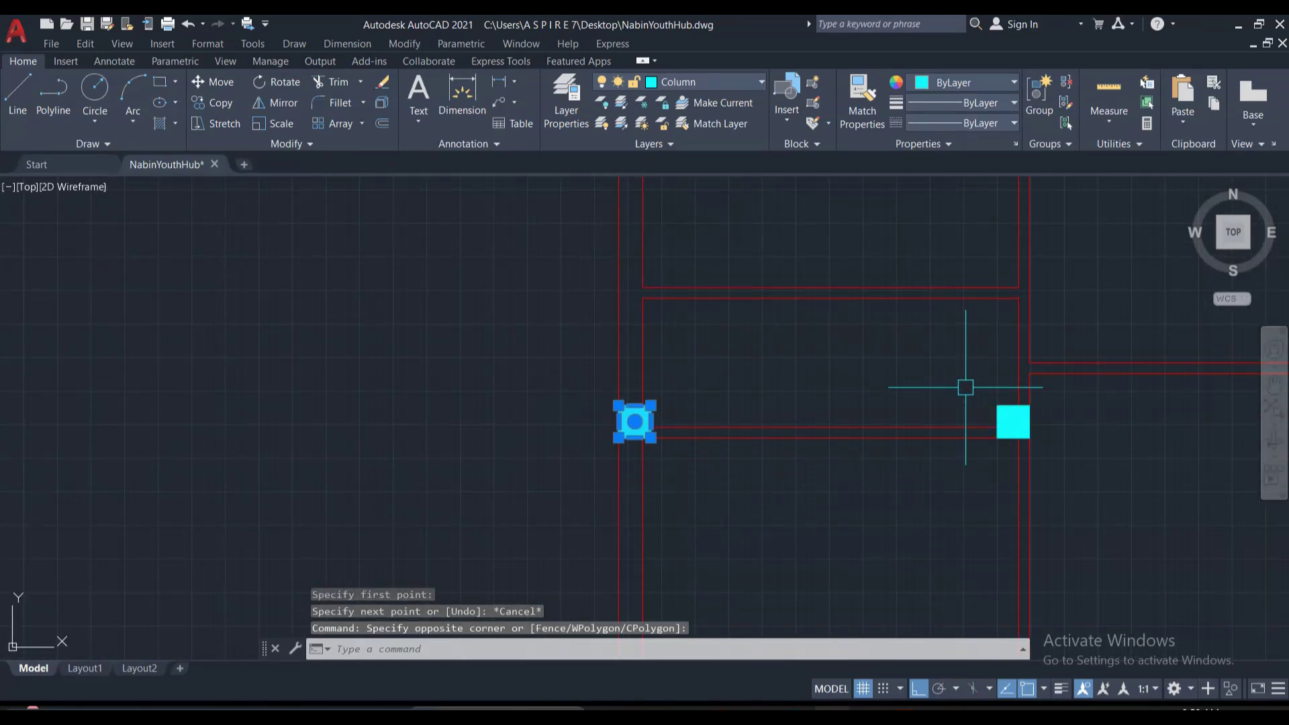
left_click(1047, 403)
scroll(1015, 437, "down", 3)
scroll(985, 406, "up", 2)
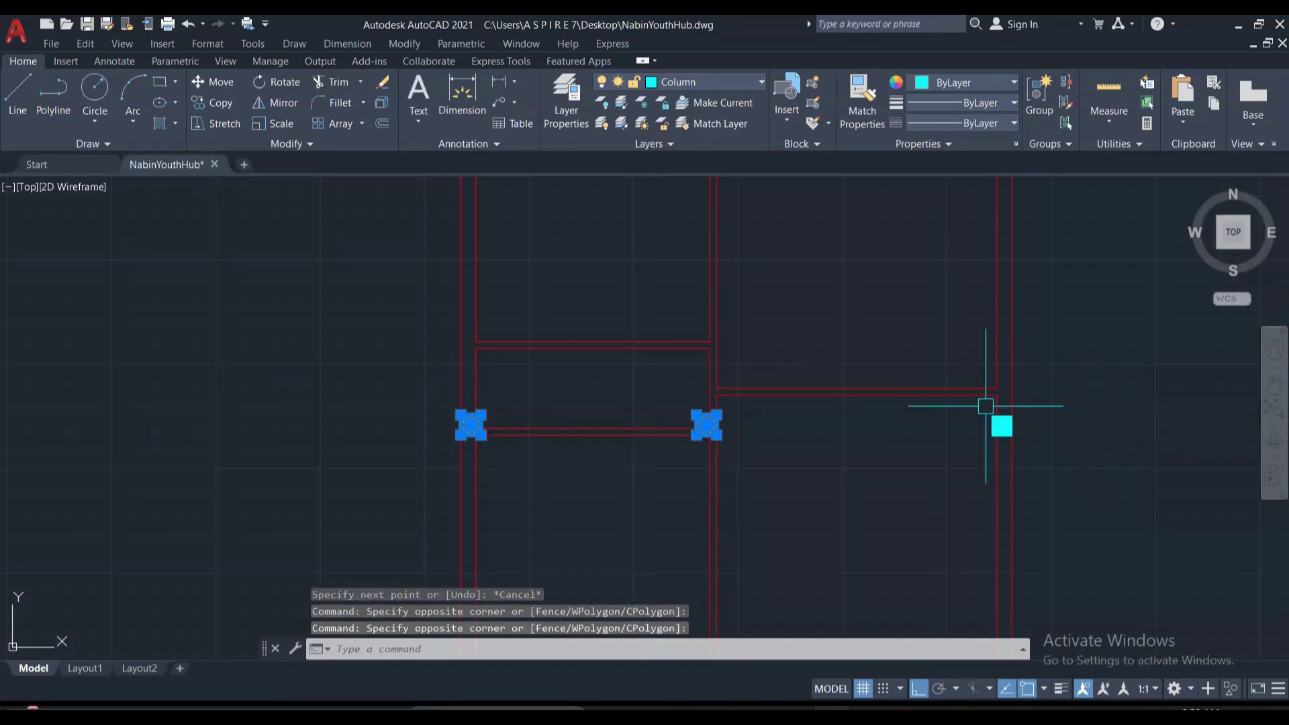
left_click(974, 406)
left_click(1060, 457)
scroll(1060, 457, "up", 2)
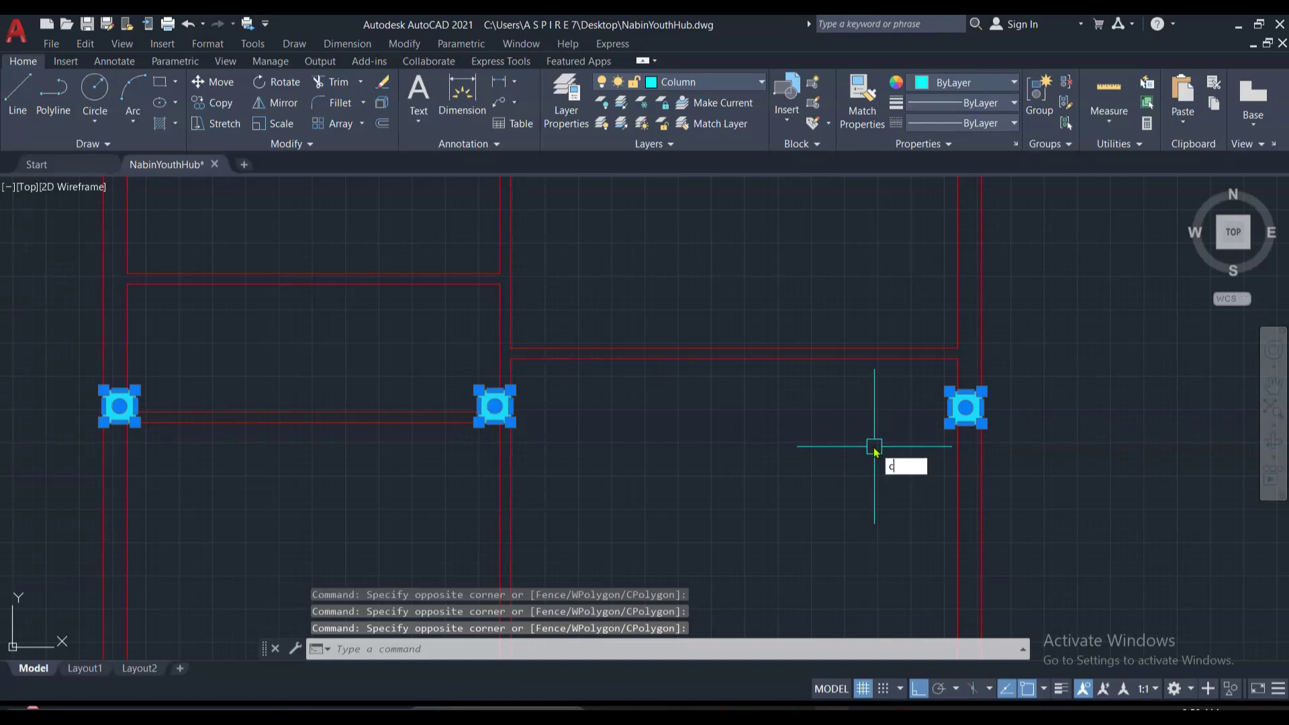
Copy the column row 13'-8" lower, from a column corner to the lower wall corner.
type("o")
key("Return")
scroll(873, 445, "down", 5)
scroll(969, 440, "up", 5)
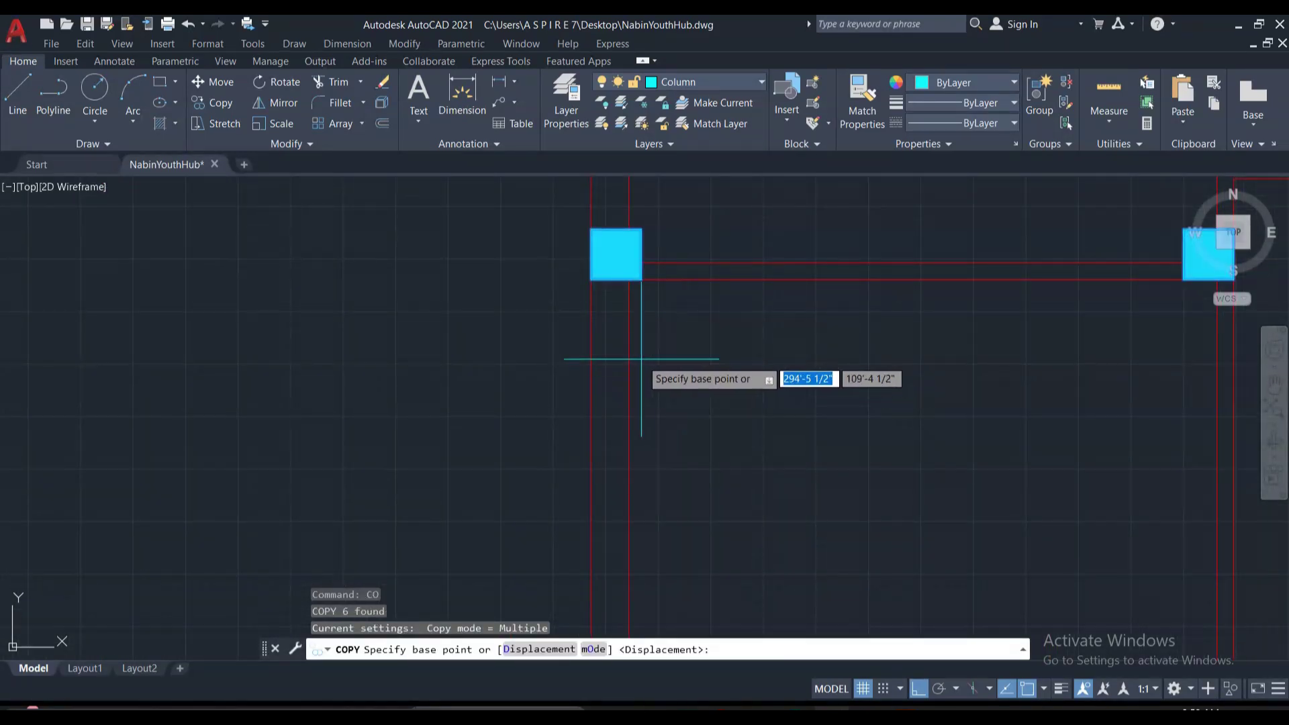
left_click(641, 280)
scroll(679, 404, "down", 4)
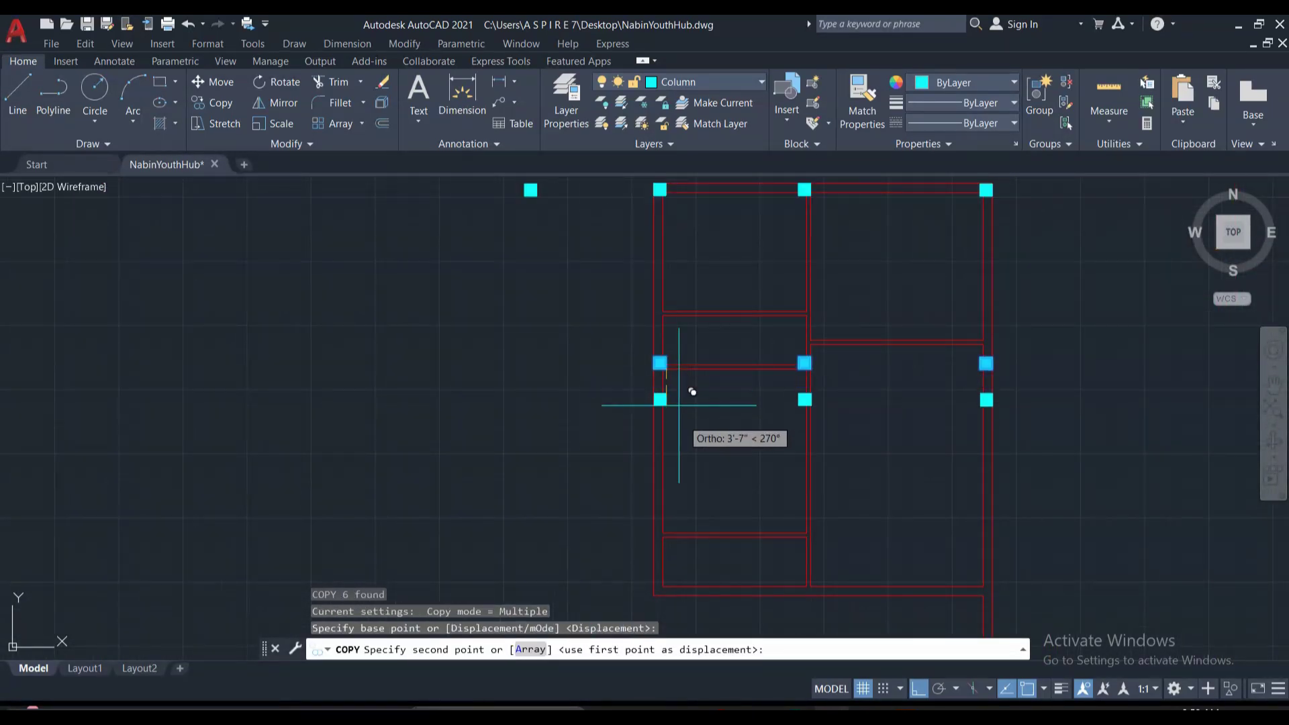
scroll(654, 530, "up", 4)
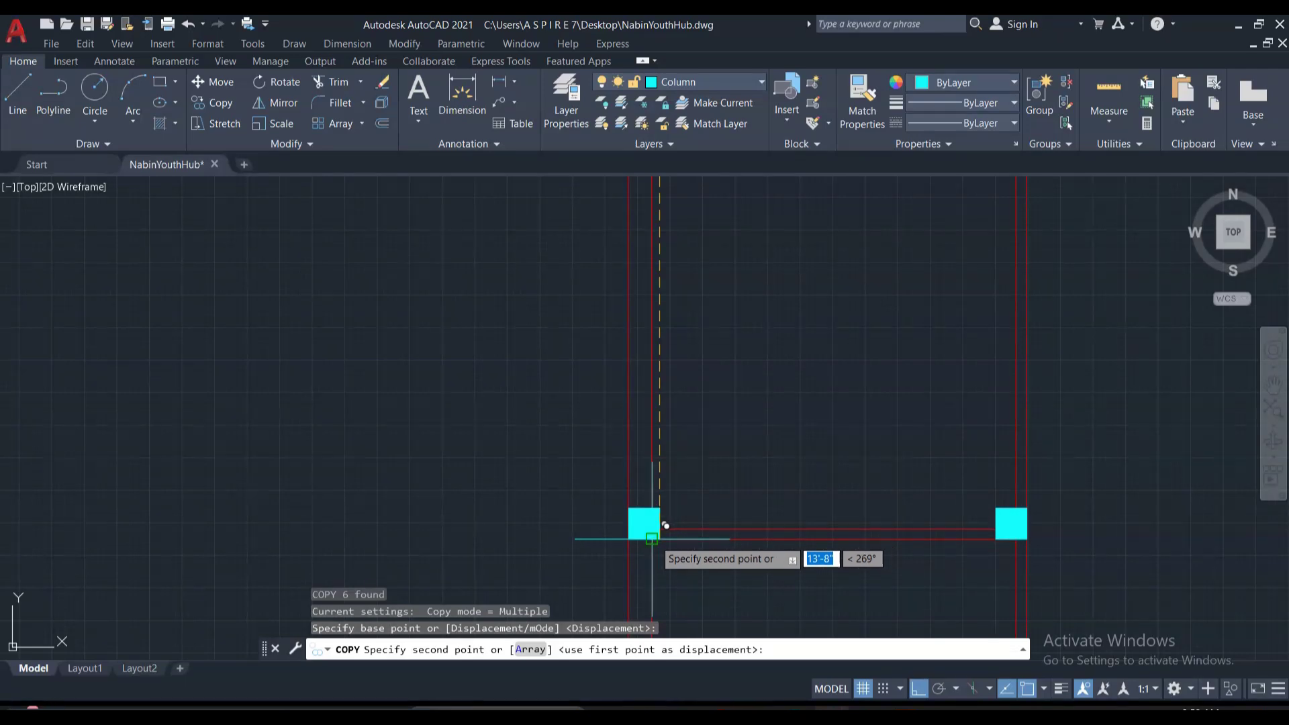
scroll(673, 526, "up", 6)
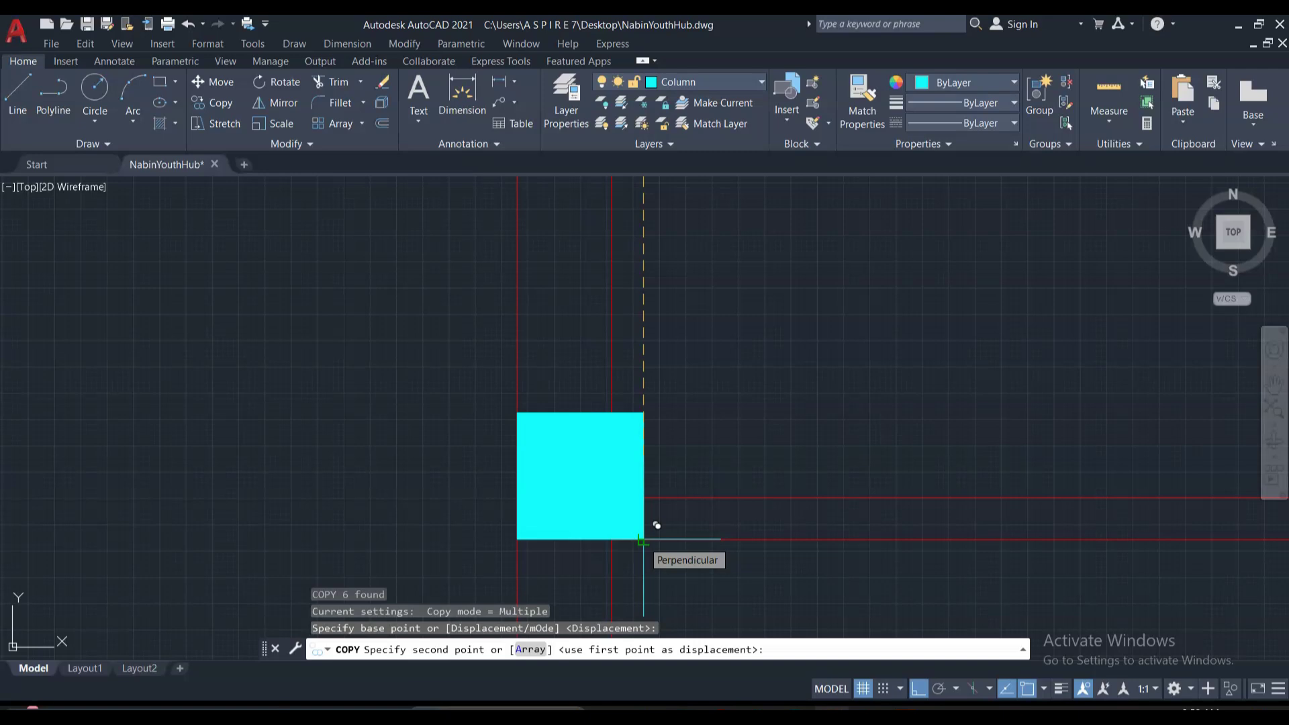
left_click(657, 525)
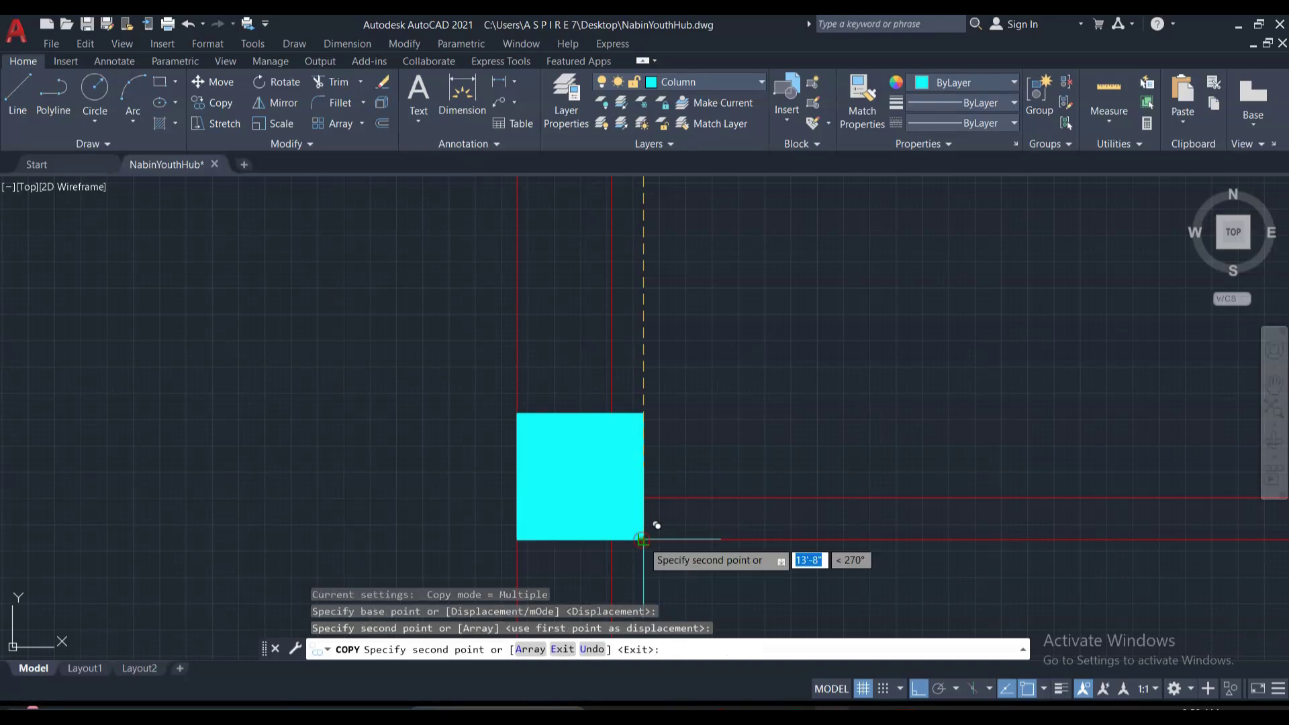
scroll(447, 455, "down", 5)
scroll(780, 497, "down", 3)
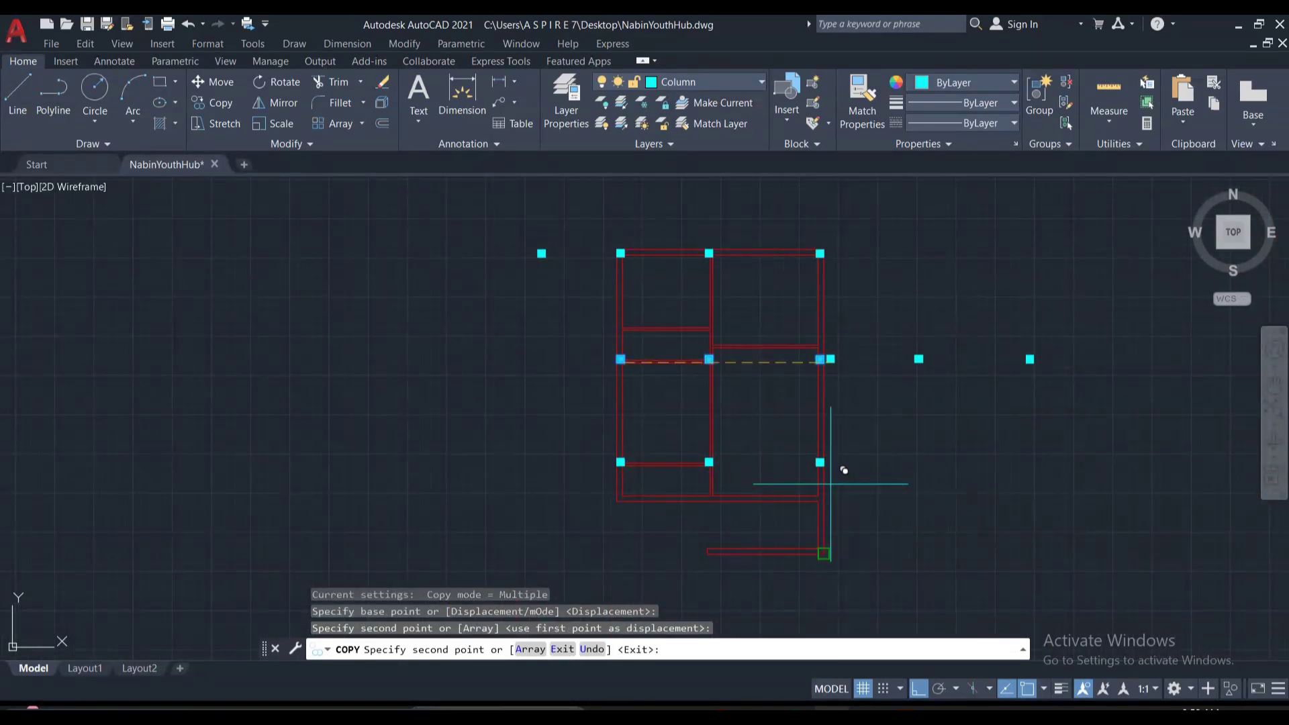
scroll(833, 456, "up", 8)
scroll(983, 410, "down", 4)
scroll(820, 469, "down", 2)
scroll(820, 463, "up", 3)
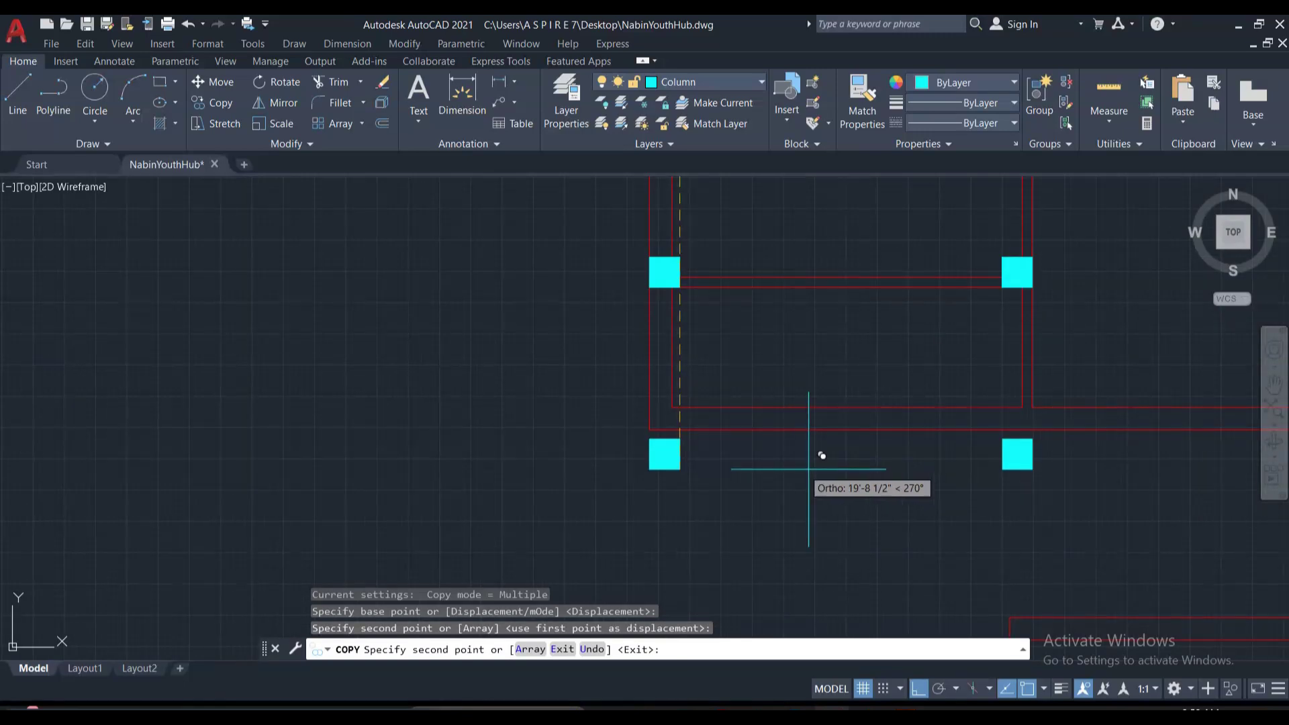
scroll(671, 443, "down", 3)
key("Escape")
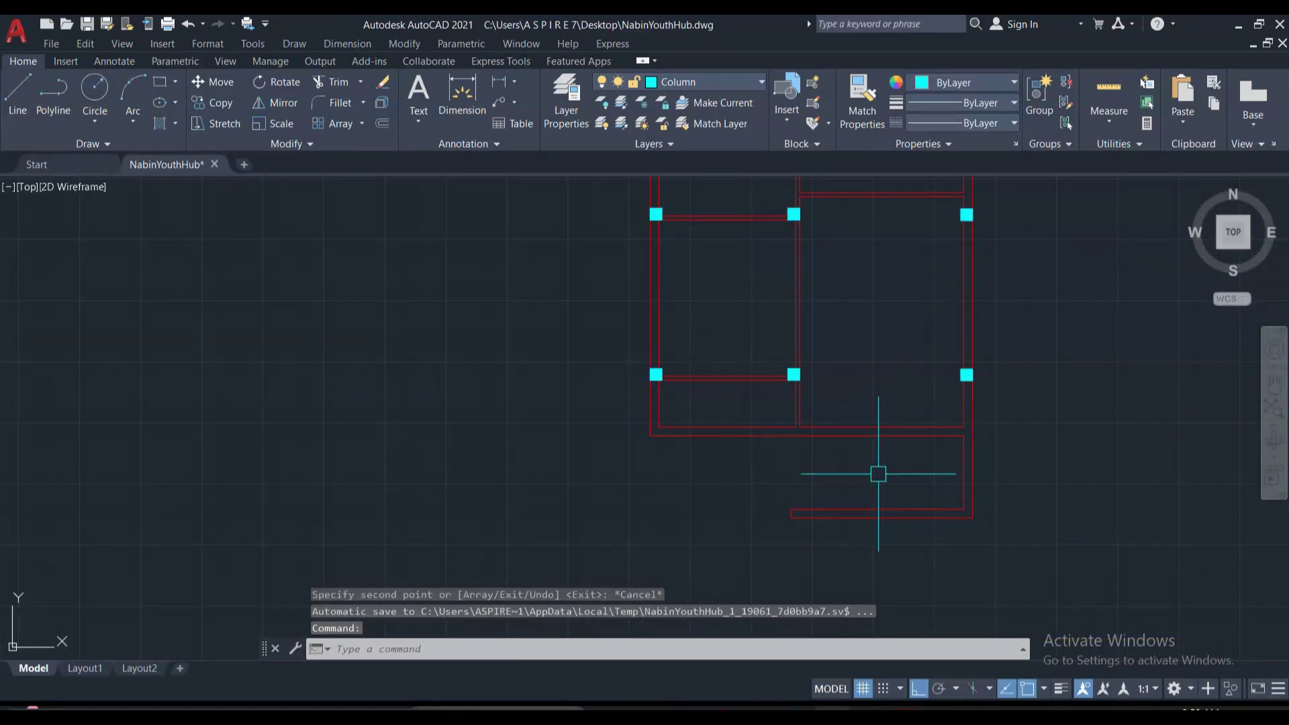
Window-select the lower row of three columns.
left_click(613, 322)
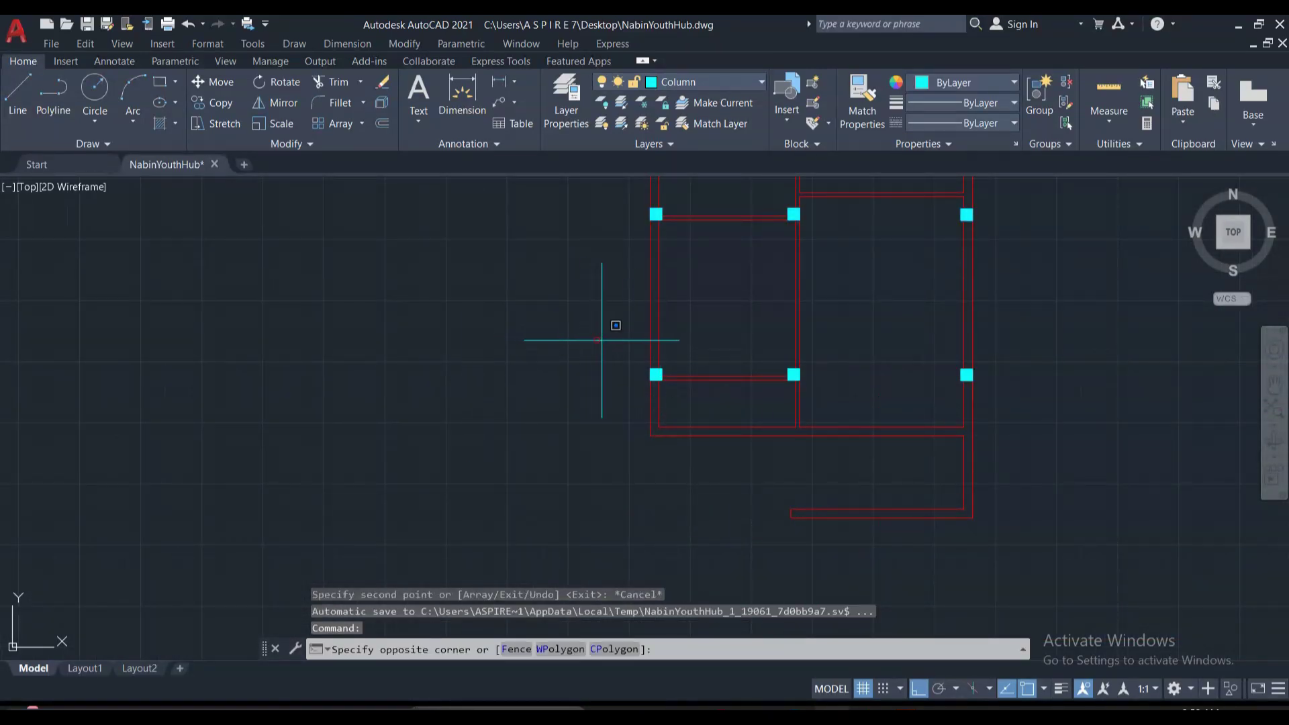
key("Escape")
scroll(665, 376, "up", 6)
scroll(831, 408, "down", 6)
scroll(891, 383, "up", 6)
left_click(859, 380)
left_click(1017, 470)
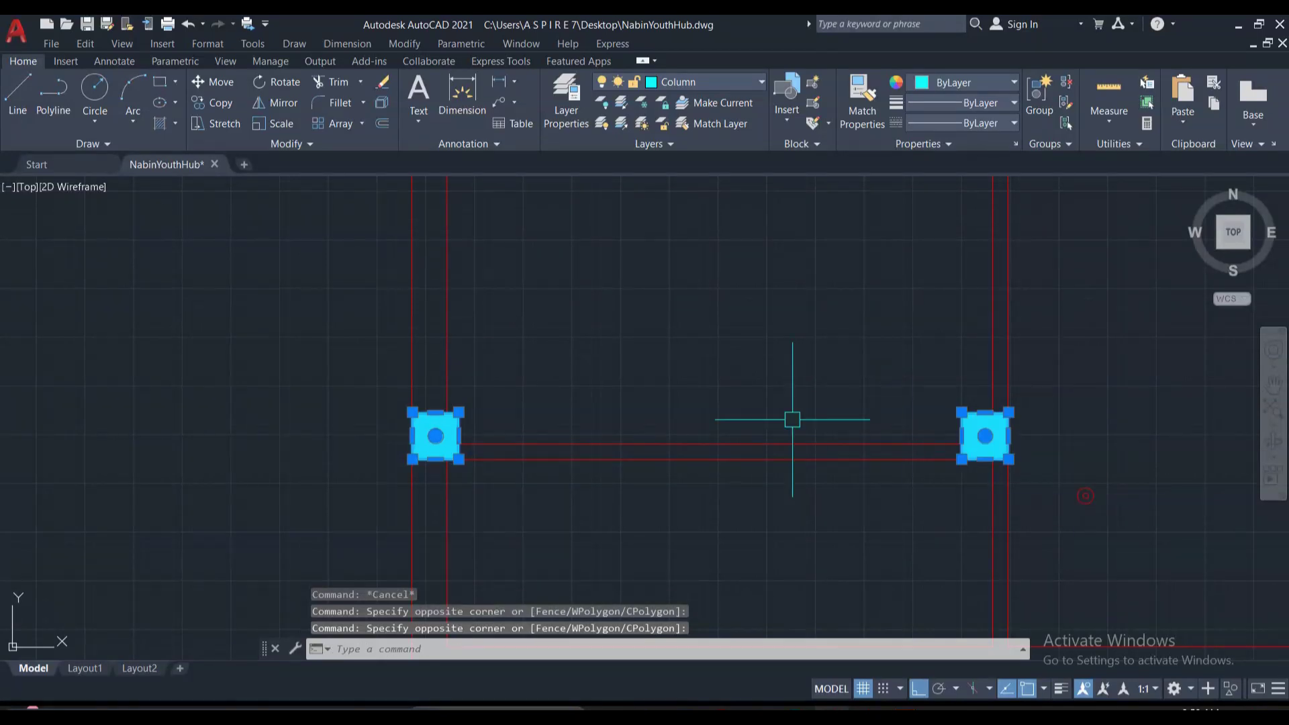
scroll(436, 429, "down", 3)
scroll(498, 342, "up", 3)
scroll(842, 391, "down", 3)
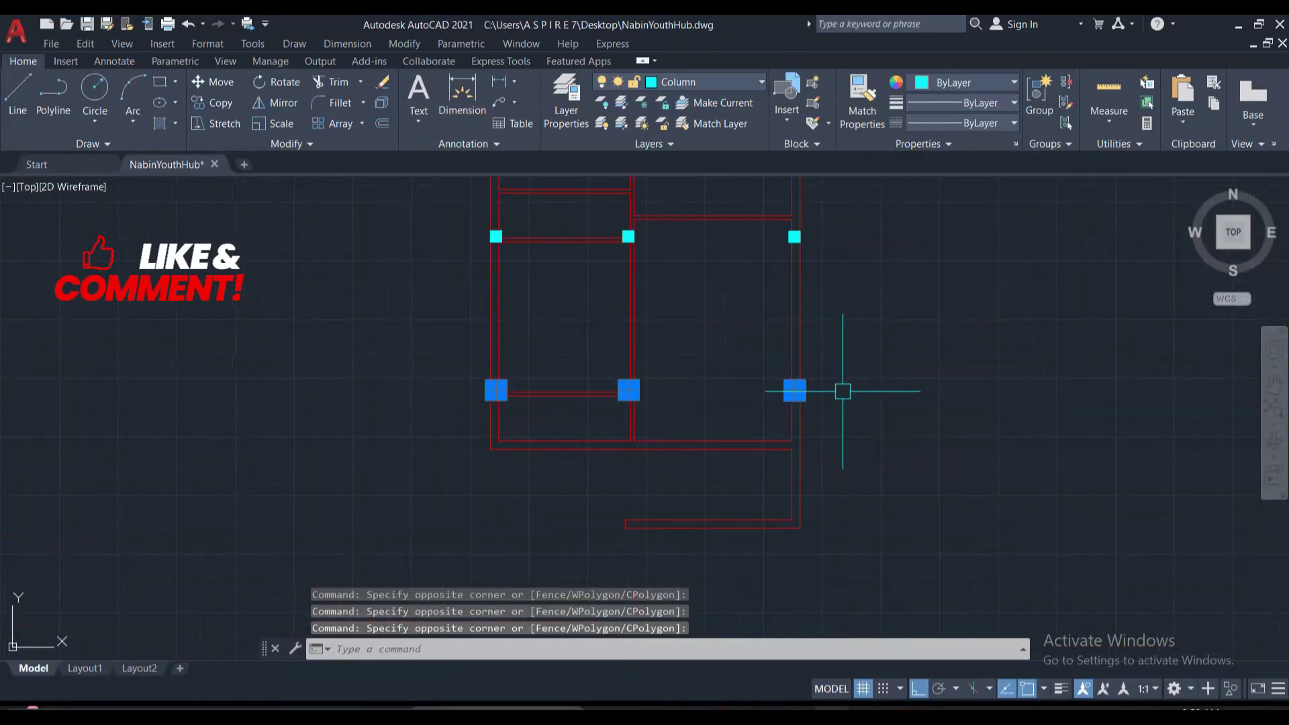
Copy the row from a column corner to the bottom wall corner, then end the copy.
type("co")
key("Return")
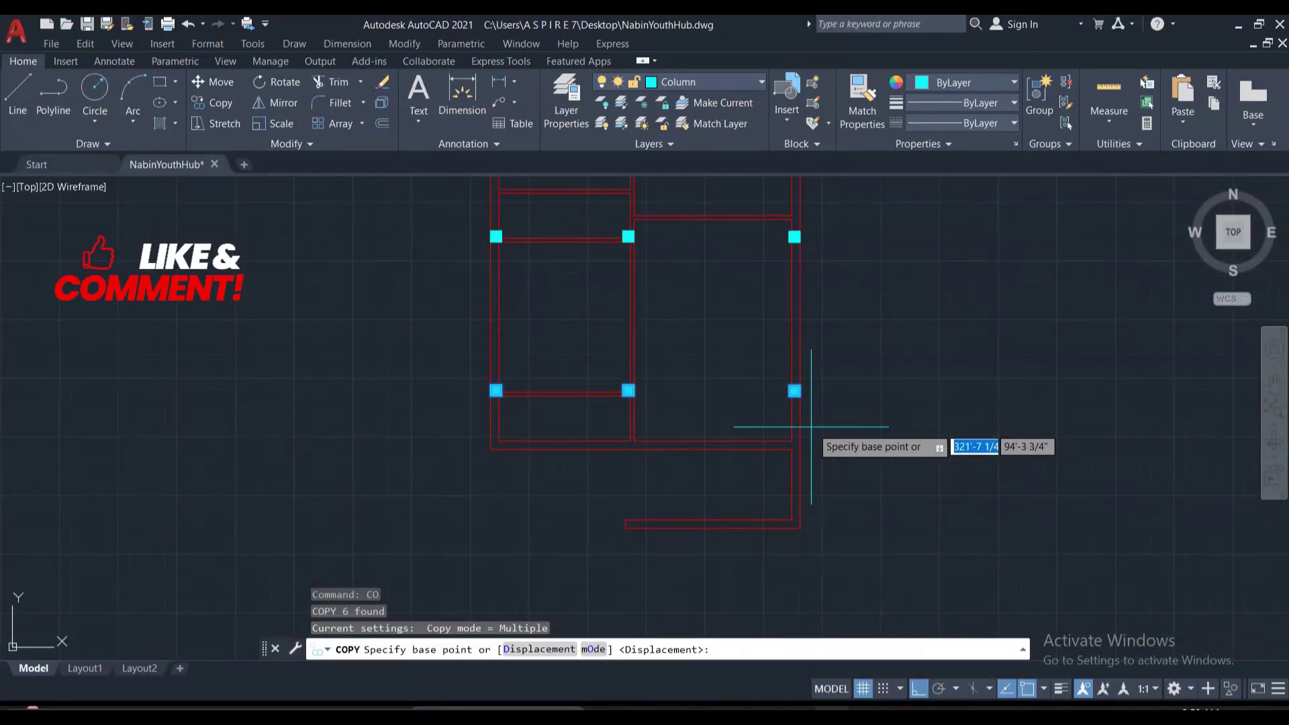
scroll(803, 413, "up", 2)
scroll(784, 380, "up", 5)
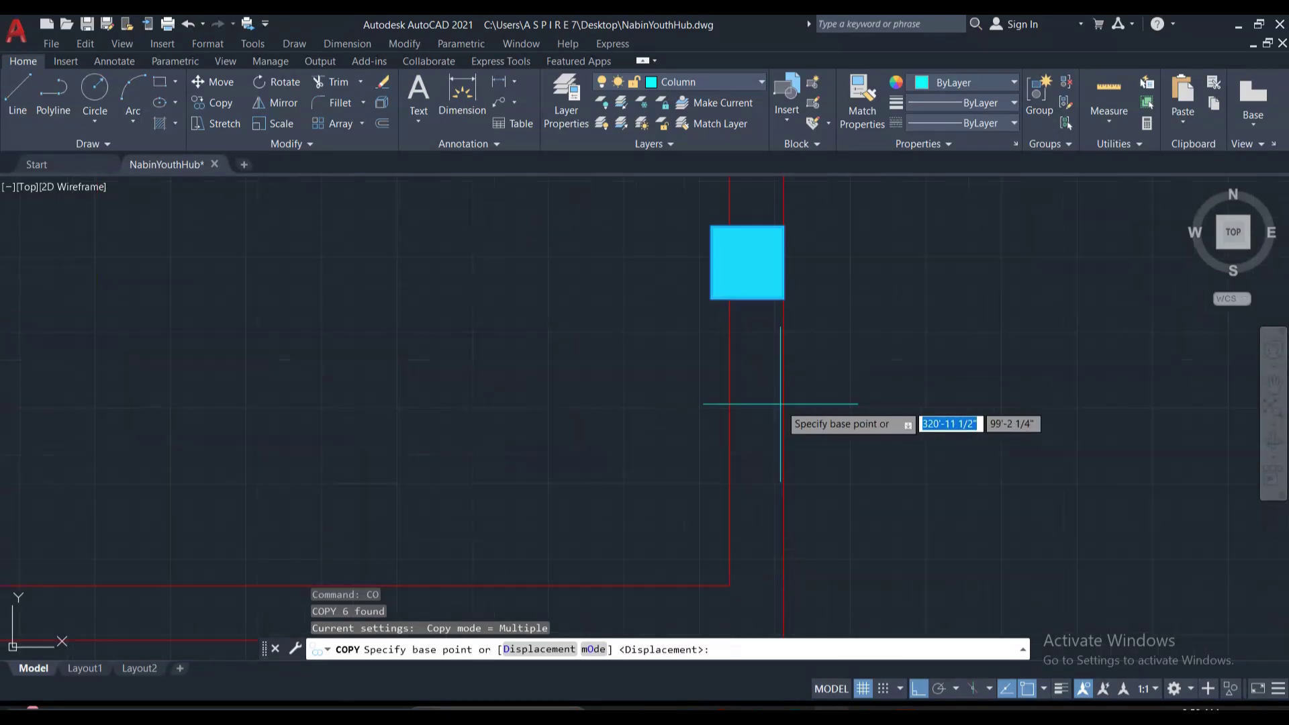
left_click(784, 298)
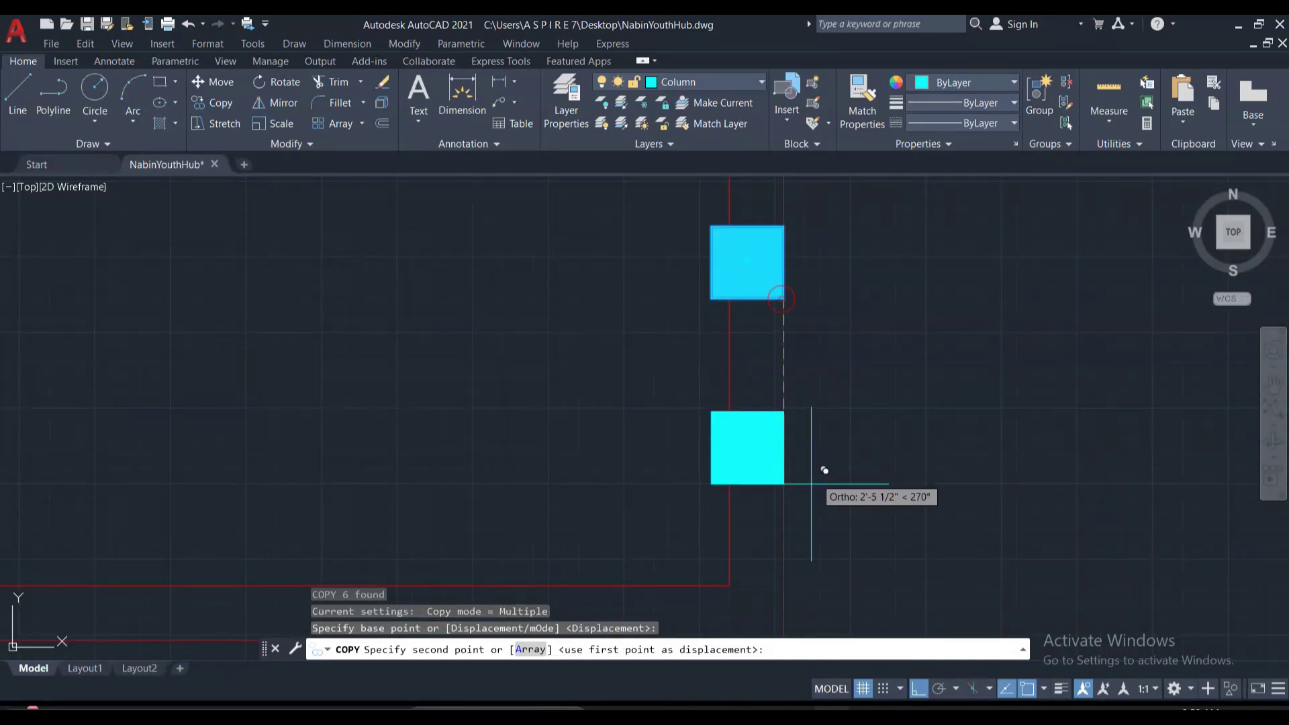
scroll(814, 523, "down", 3)
scroll(792, 598, "up", 3)
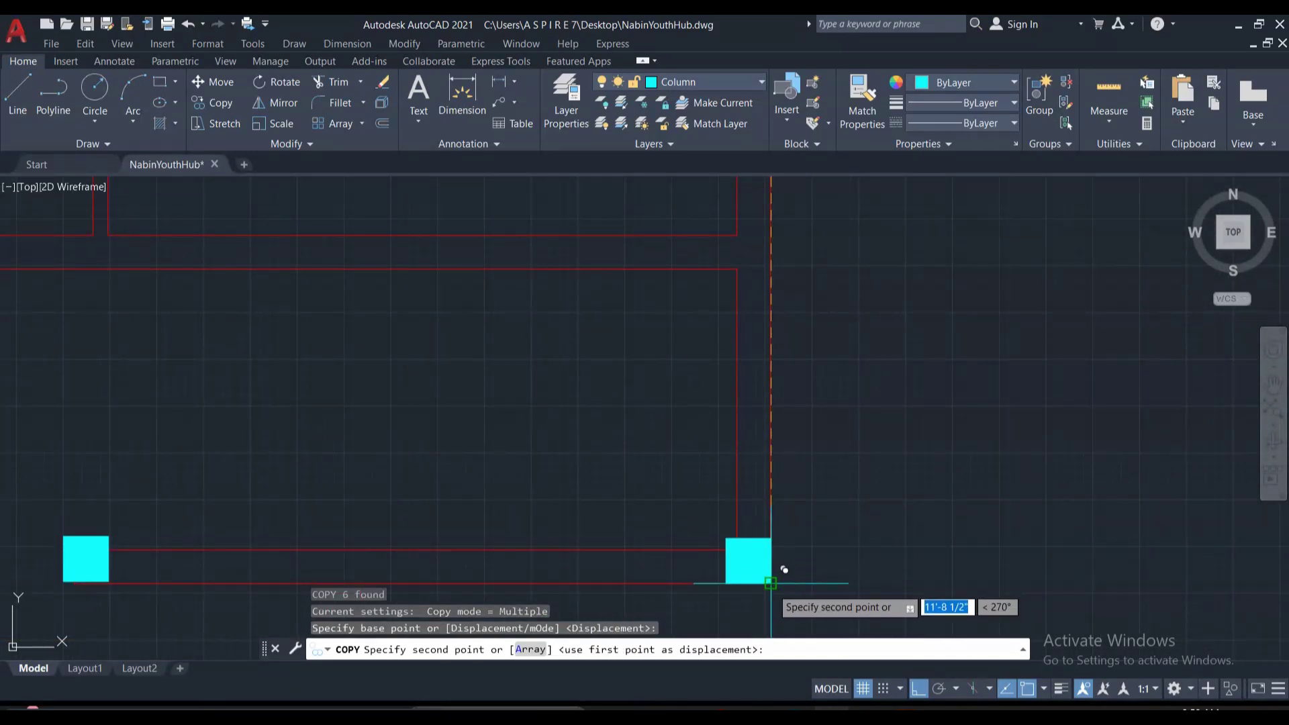
left_click(769, 579)
scroll(939, 503, "down", 5)
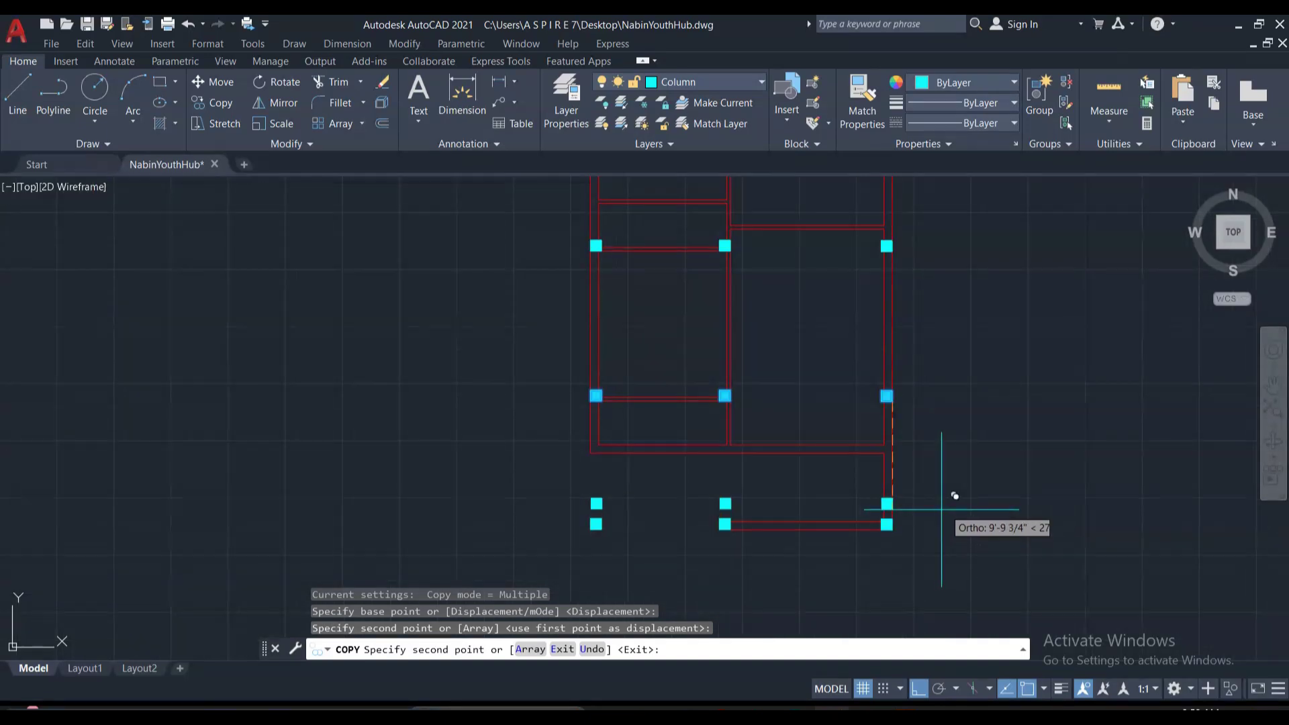
key("Escape")
scroll(679, 527, "up", 2)
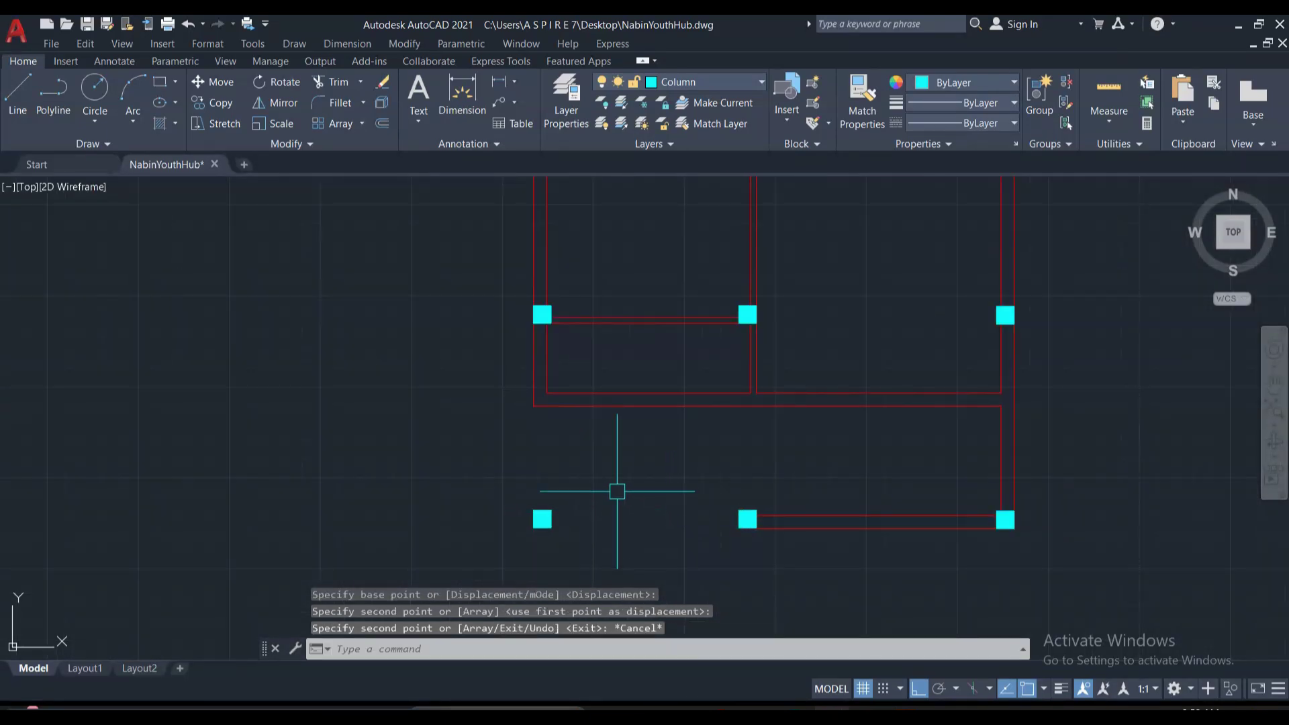
scroll(615, 489, "down", 2)
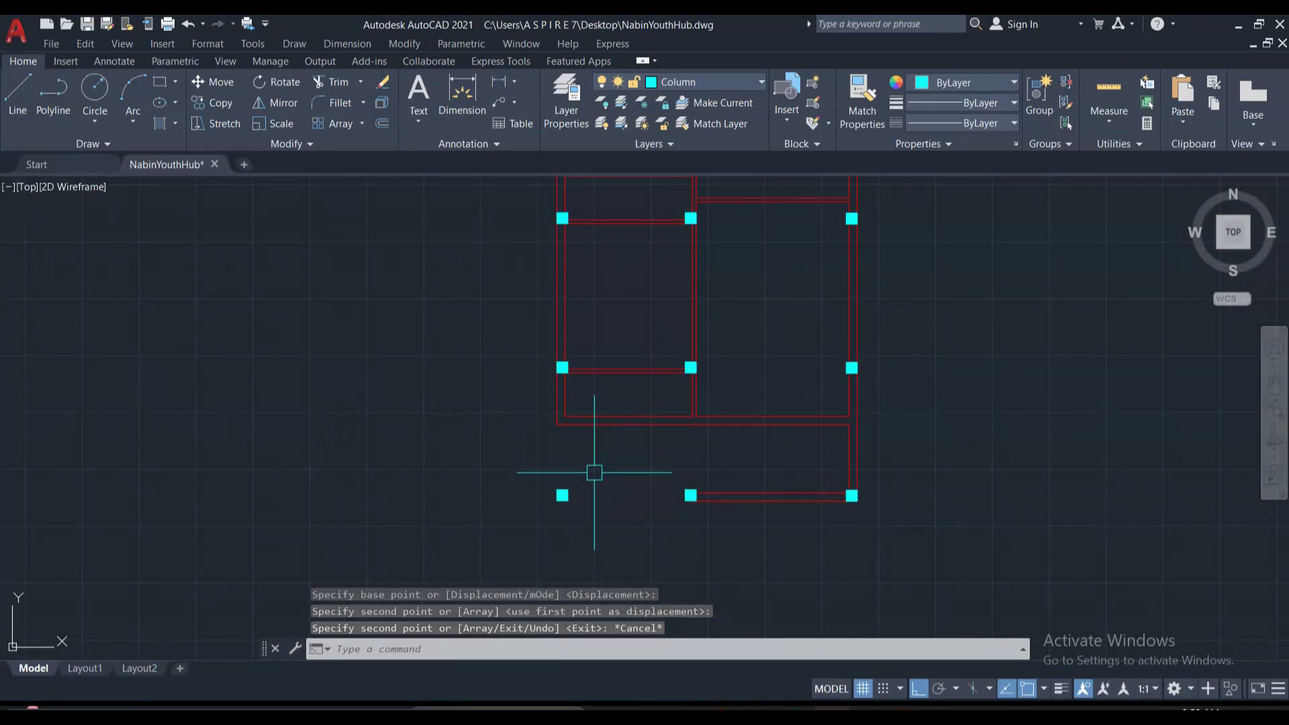
scroll(570, 499, "up", 4)
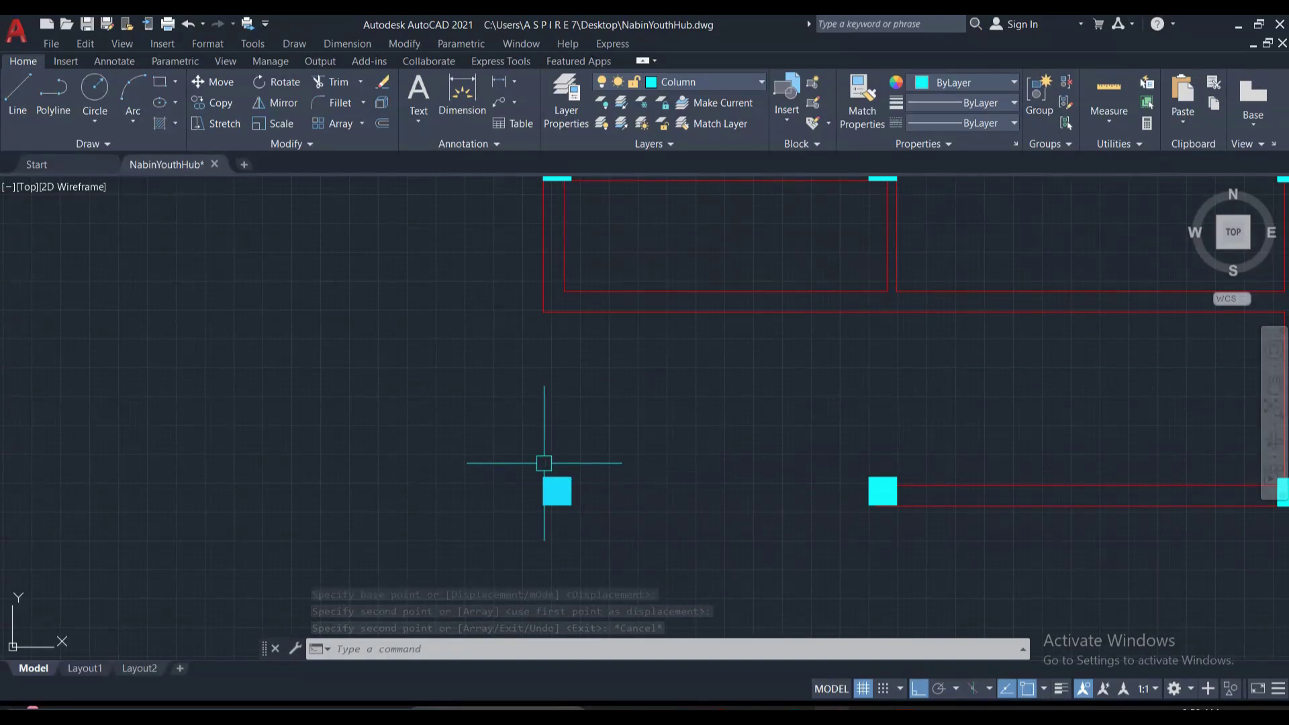
scroll(620, 483, "down", 4)
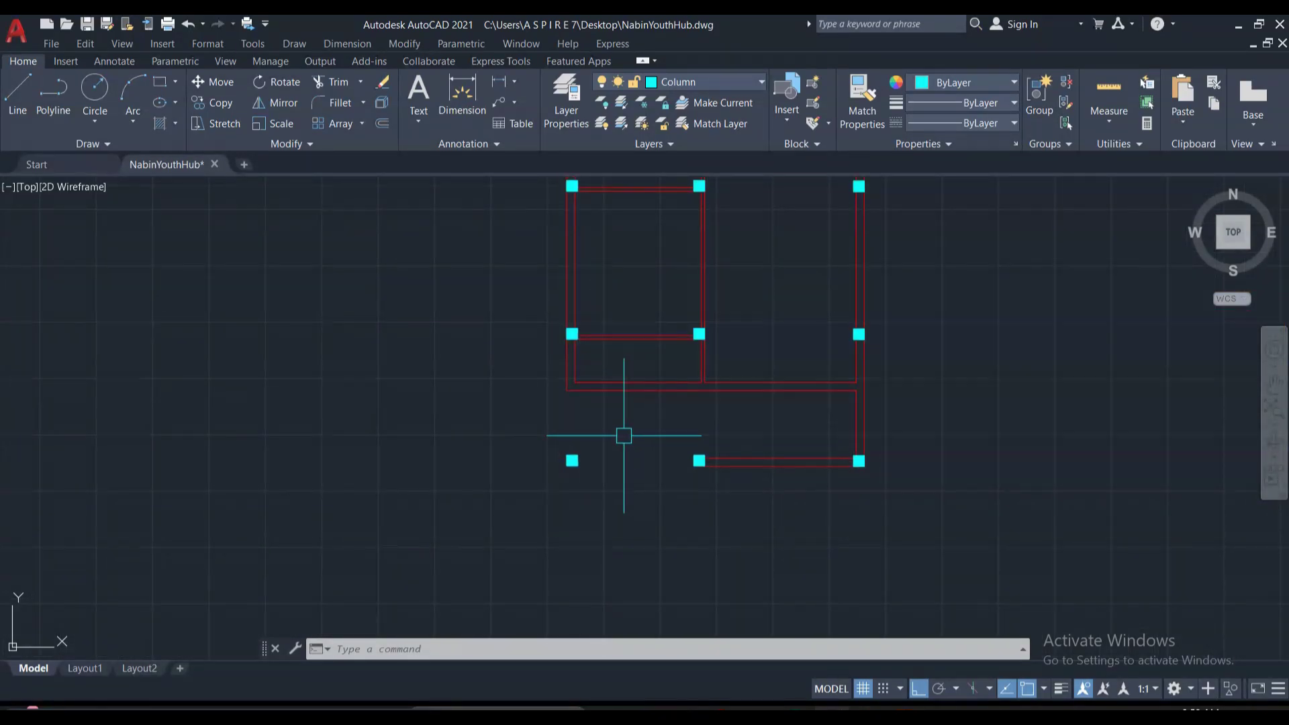
Crossing-select the stray lower-left column, erase it, and pan the view.
left_click(609, 504)
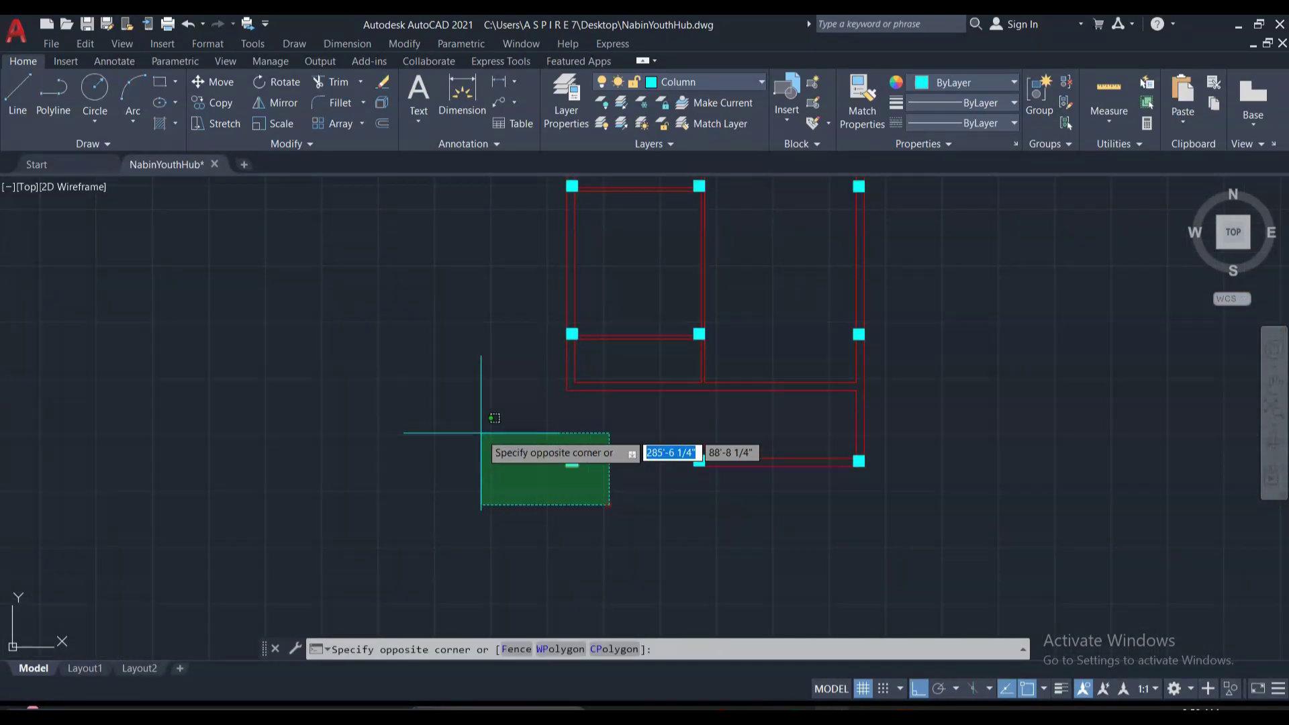
left_click(481, 433)
key("Delete")
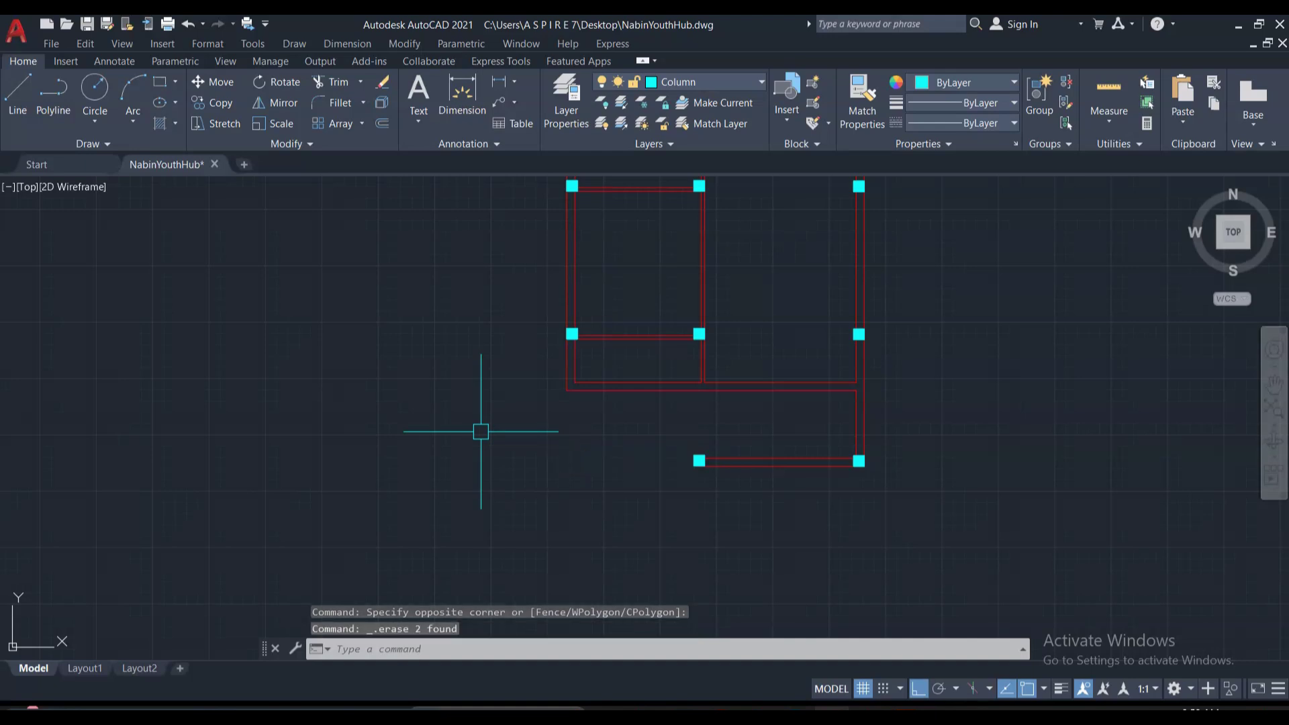
scroll(658, 460, "down", 2)
middle_click_drag(658, 461, 706, 524)
scroll(652, 397, "up", 4)
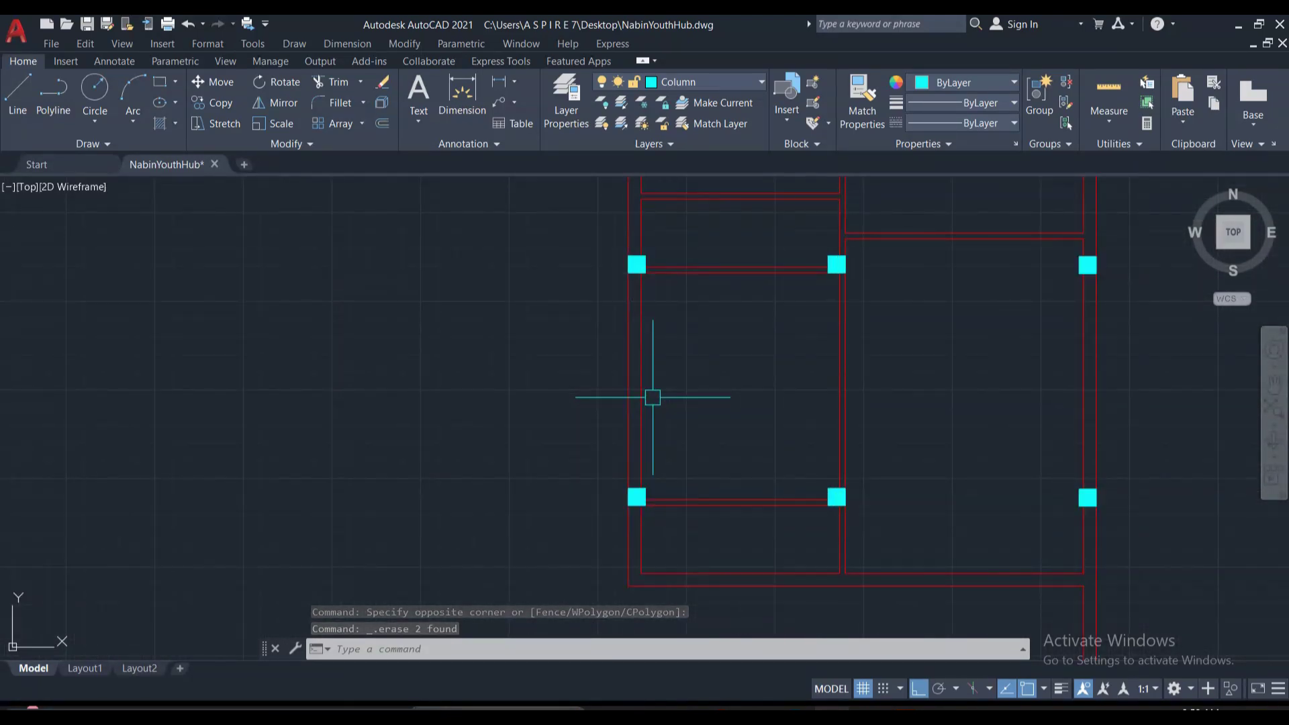
Start a line near the column corner with L and cancel it.
type("l")
key("Return")
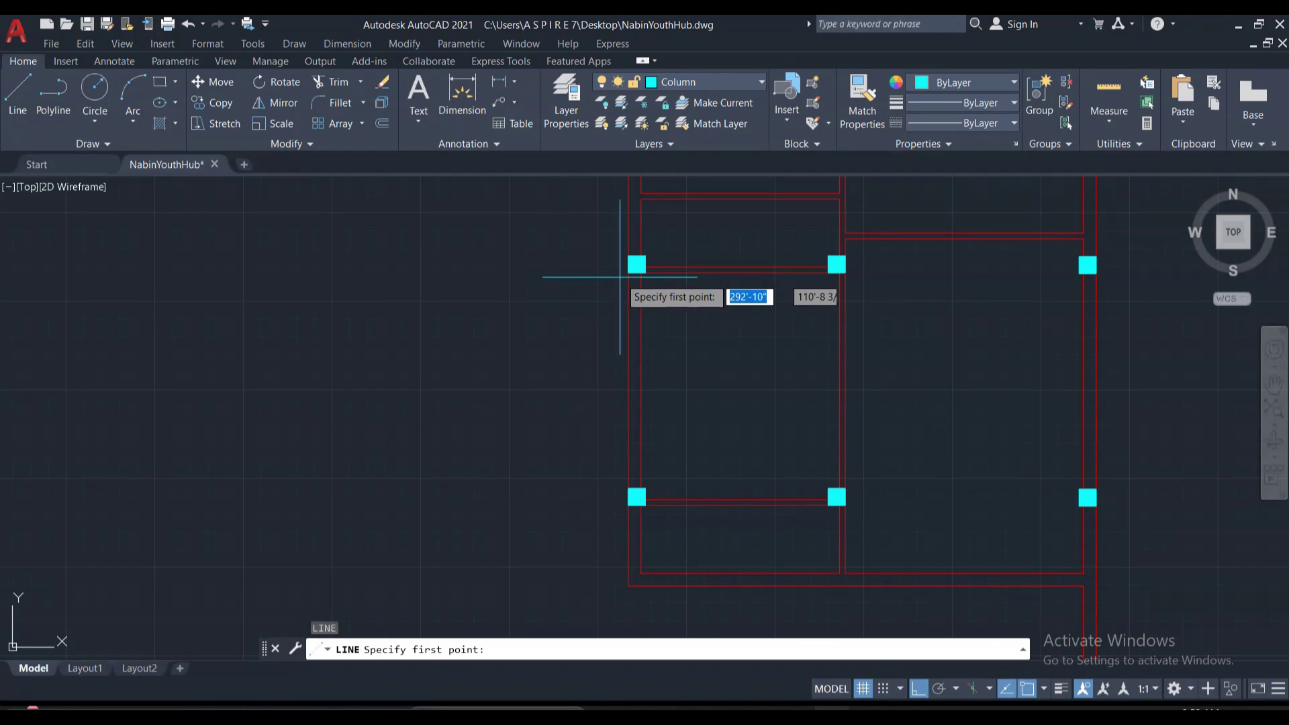
left_click(627, 276)
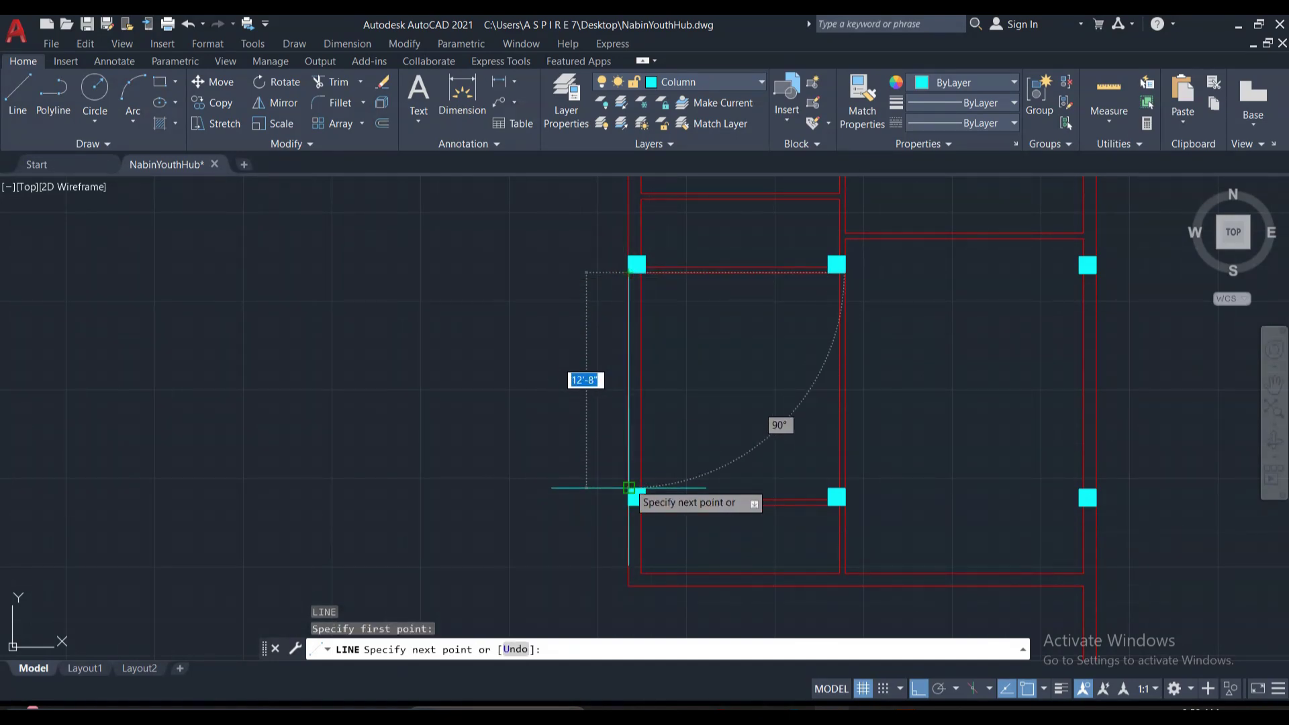
key("Escape")
Pan around the plan, then undo twice to restore the erased column.
scroll(629, 488, "down", 2)
mouse_move(670, 559)
middle_mouse_down()
mouse_move(644, 466)
mouse_move(639, 522)
middle_mouse_up()
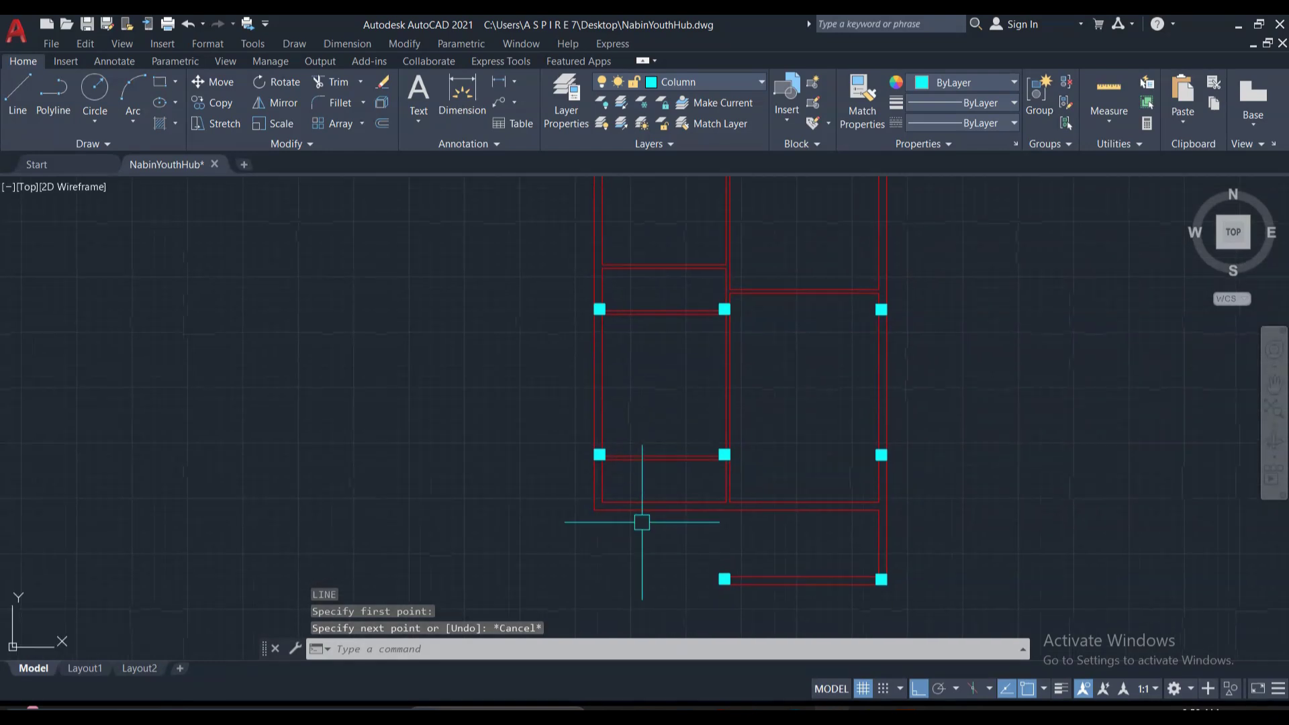
scroll(639, 522, "up", 2)
mouse_move(611, 440)
middle_mouse_down()
mouse_move(650, 463)
mouse_move(627, 420)
mouse_move(638, 405)
mouse_move(614, 418)
middle_mouse_up()
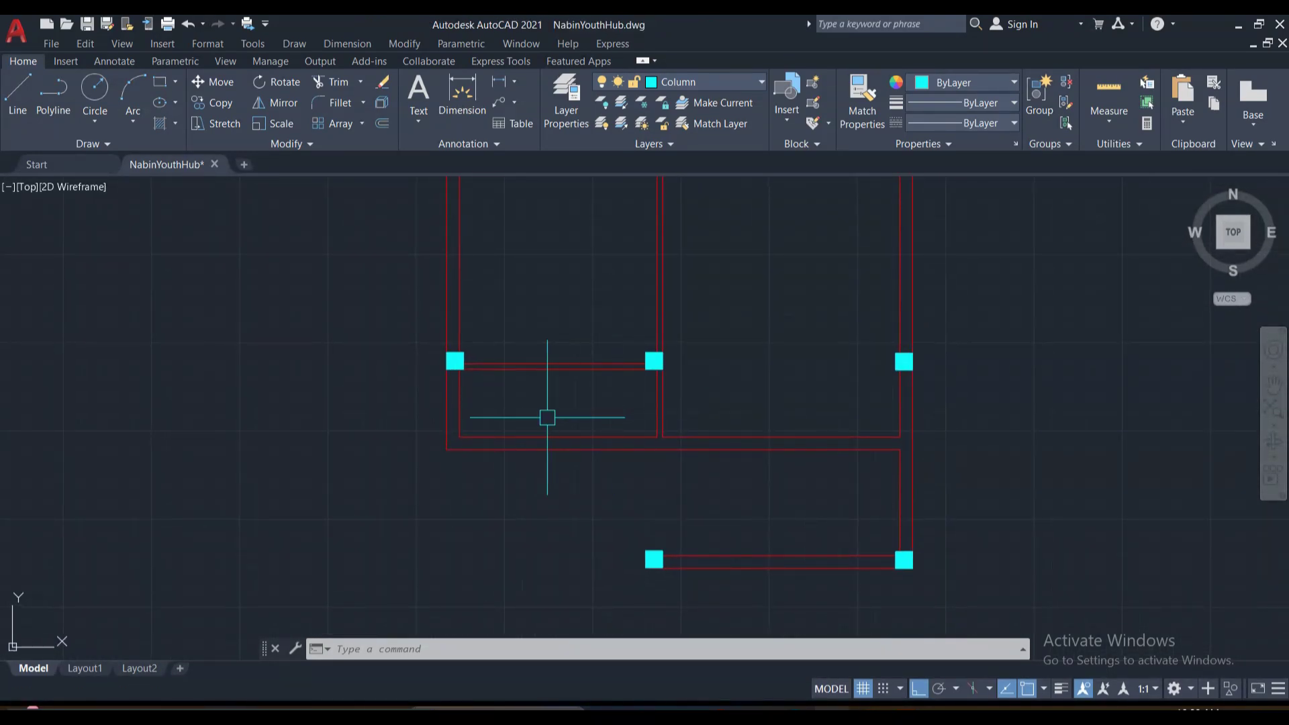
key("ctrl+z")
key("ctrl+z")
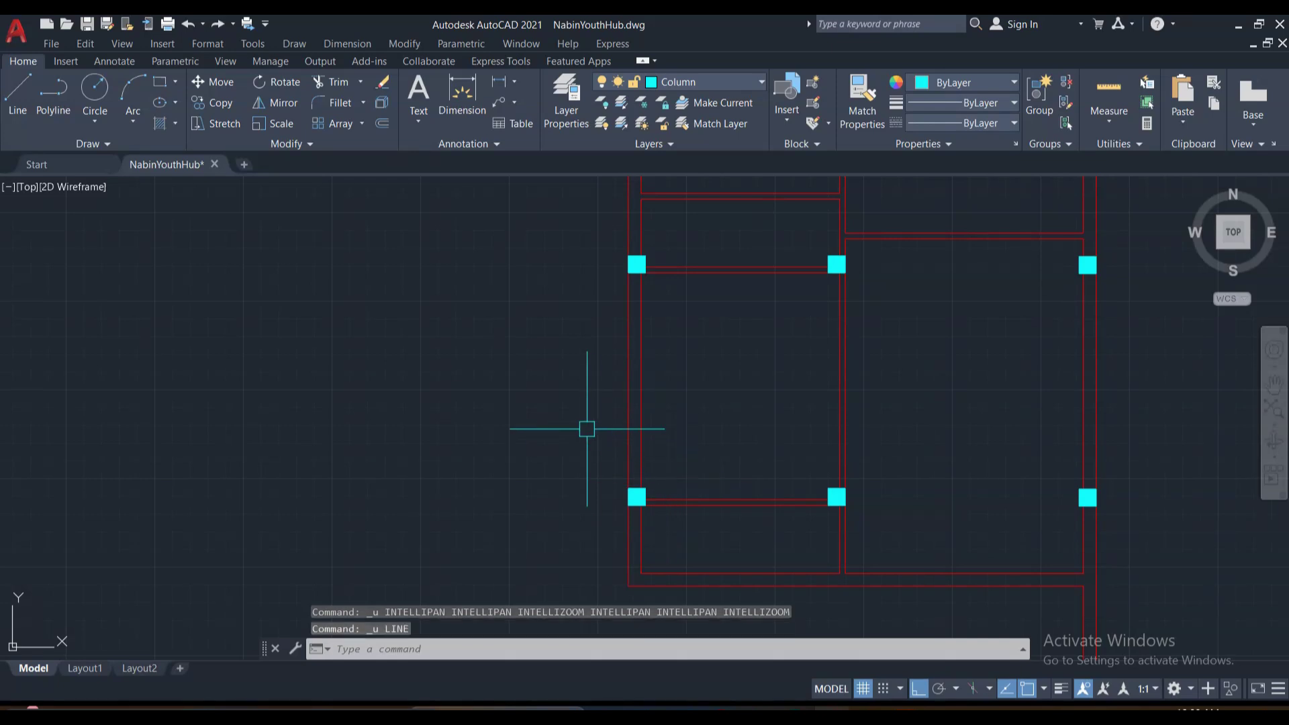
key("ctrl+z")
key("ctrl+z")
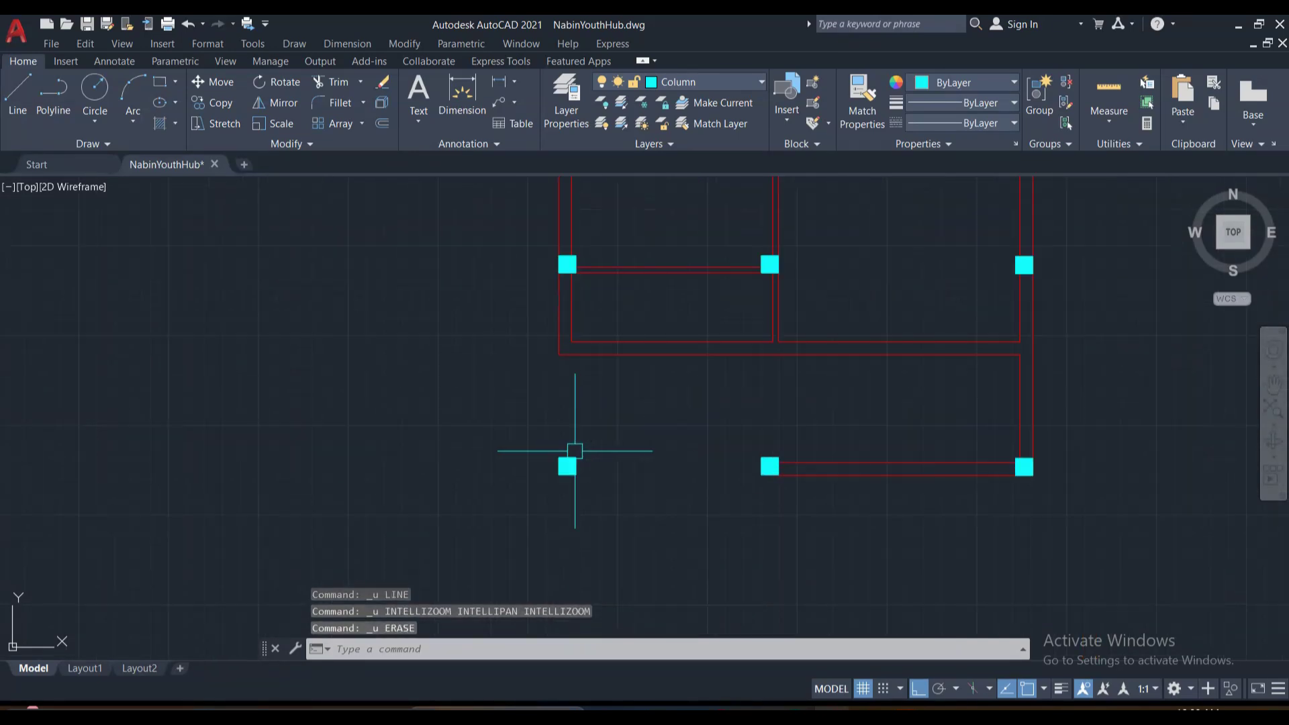
Make Wall the current layer from the layer dropdown and begin a new line.
middle_click_drag(573, 392, 518, 434)
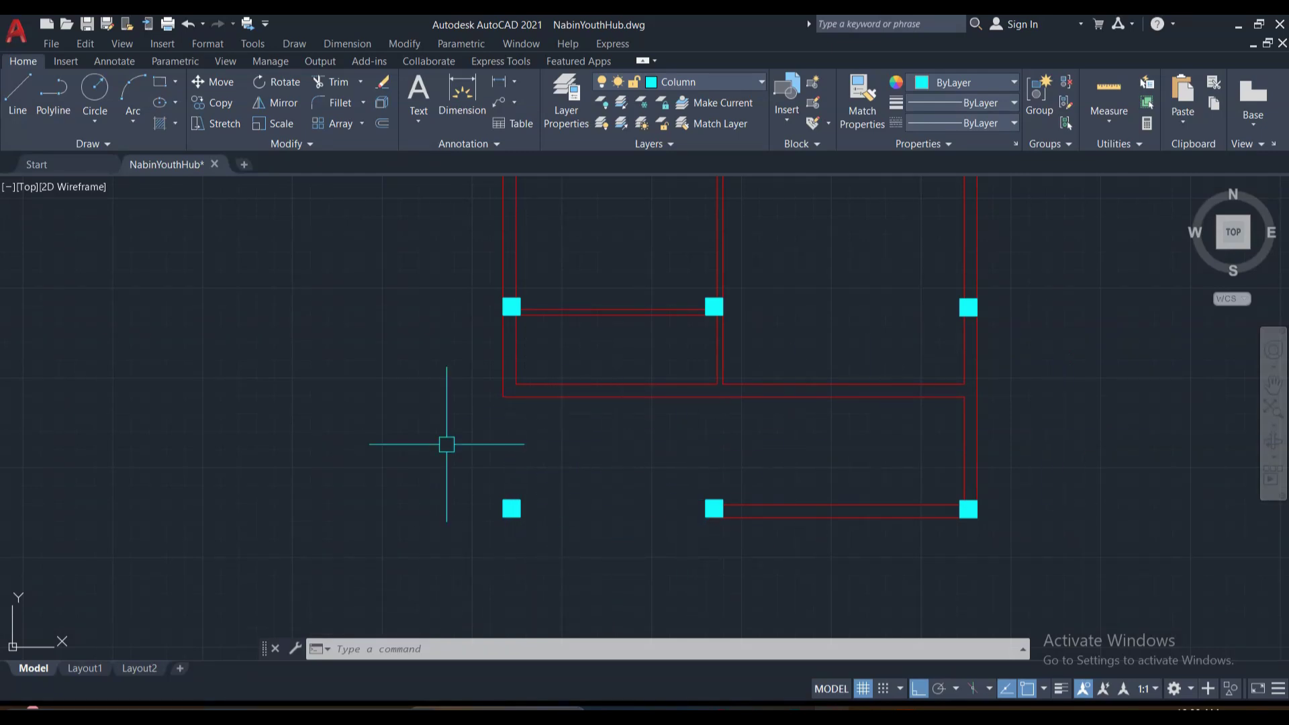
scroll(527, 406, "up", 2)
scroll(500, 419, "down", 2)
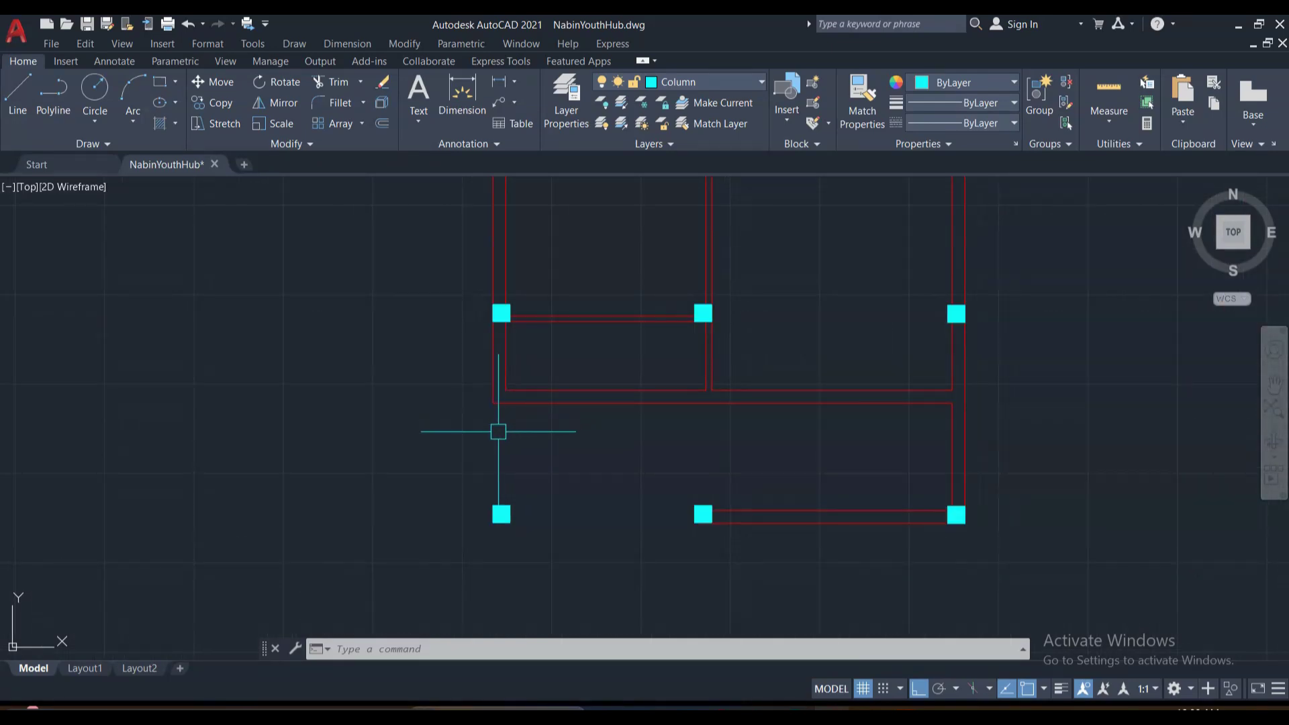
left_click(706, 83)
left_click(693, 82)
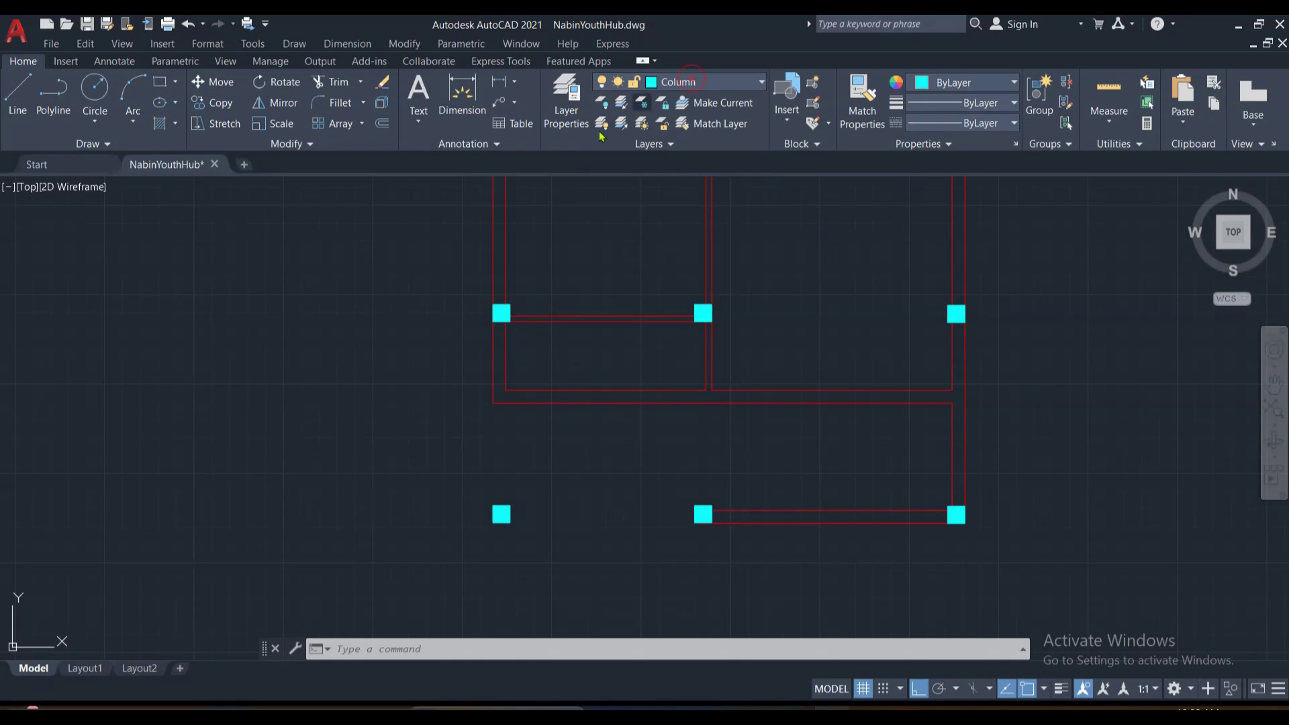
left_click(729, 82)
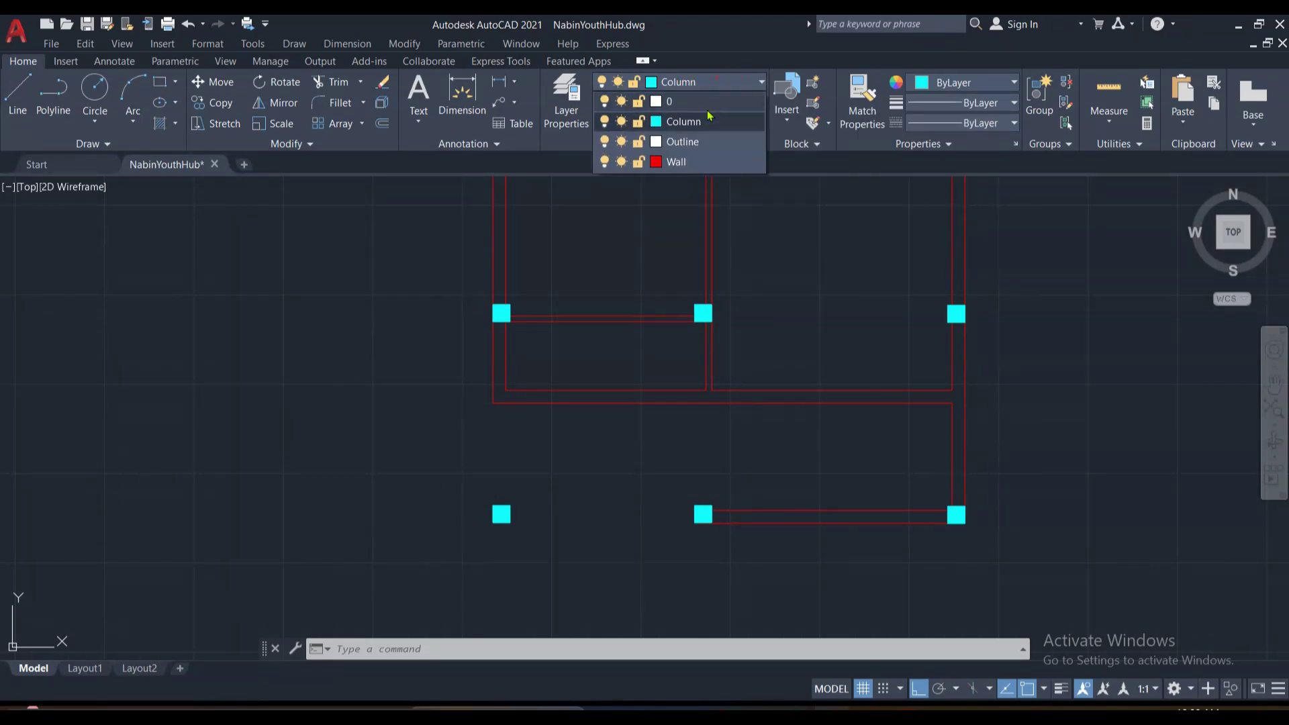
left_click(671, 164)
key("Return")
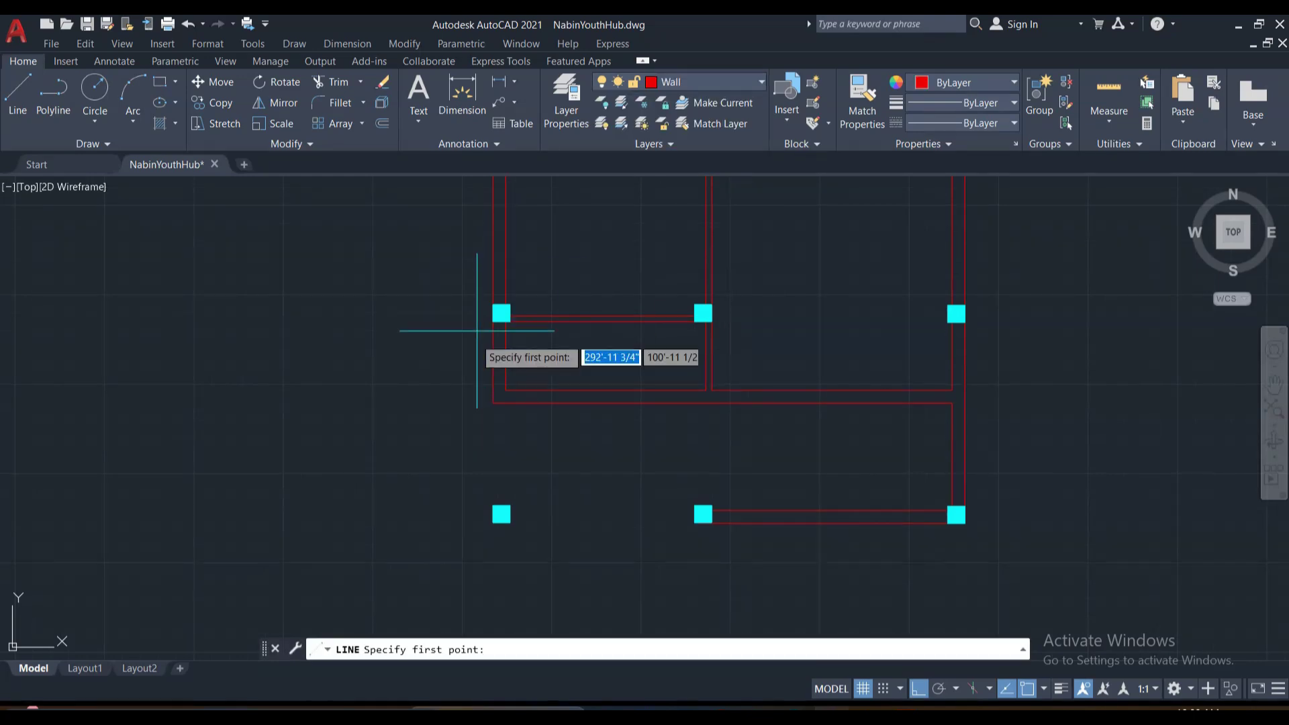
Draw the left wall line down to the bottom-left column and offset it 9 inches right.
left_click(492, 402)
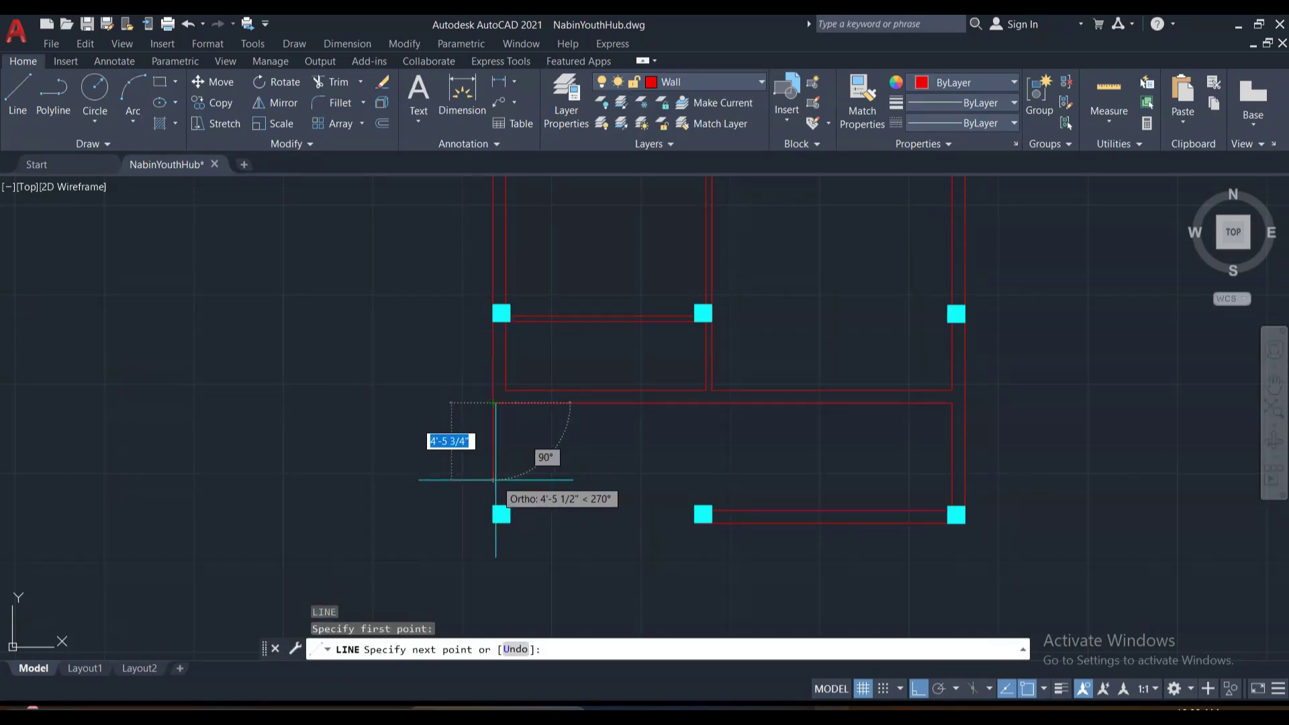
left_click(498, 510)
key("Return")
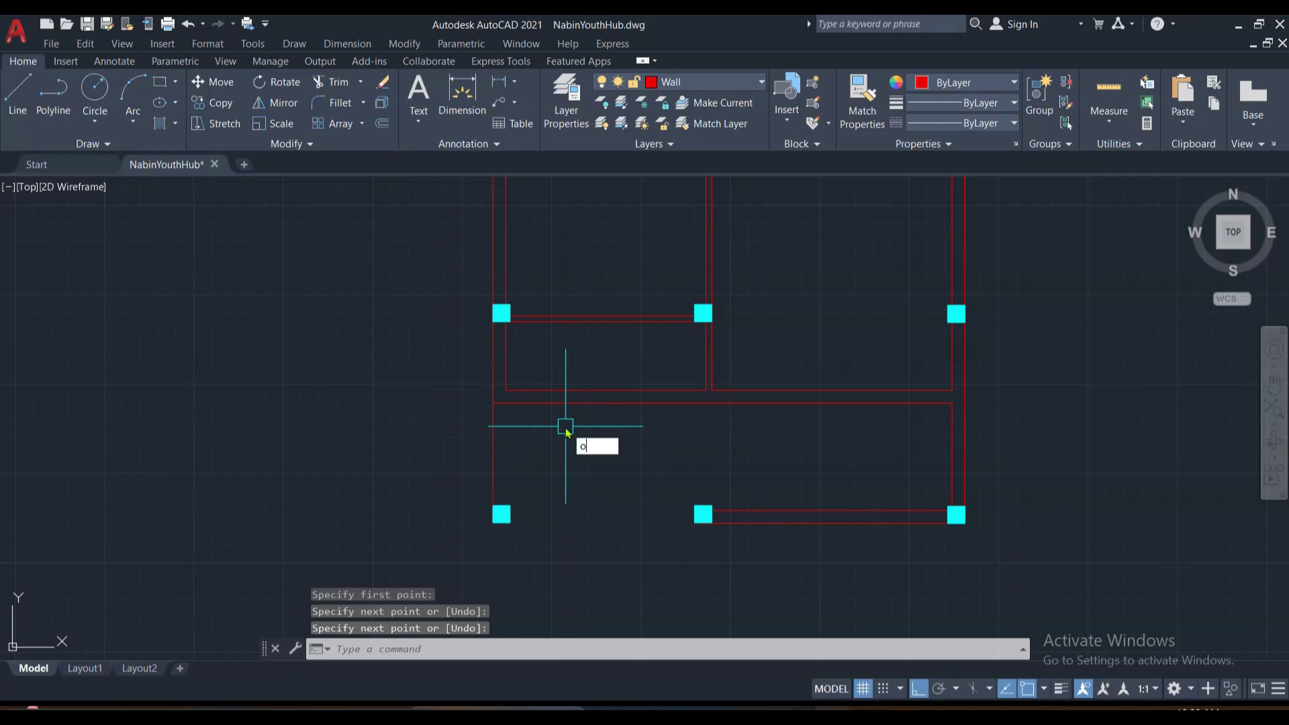
key("Return")
key("Return")
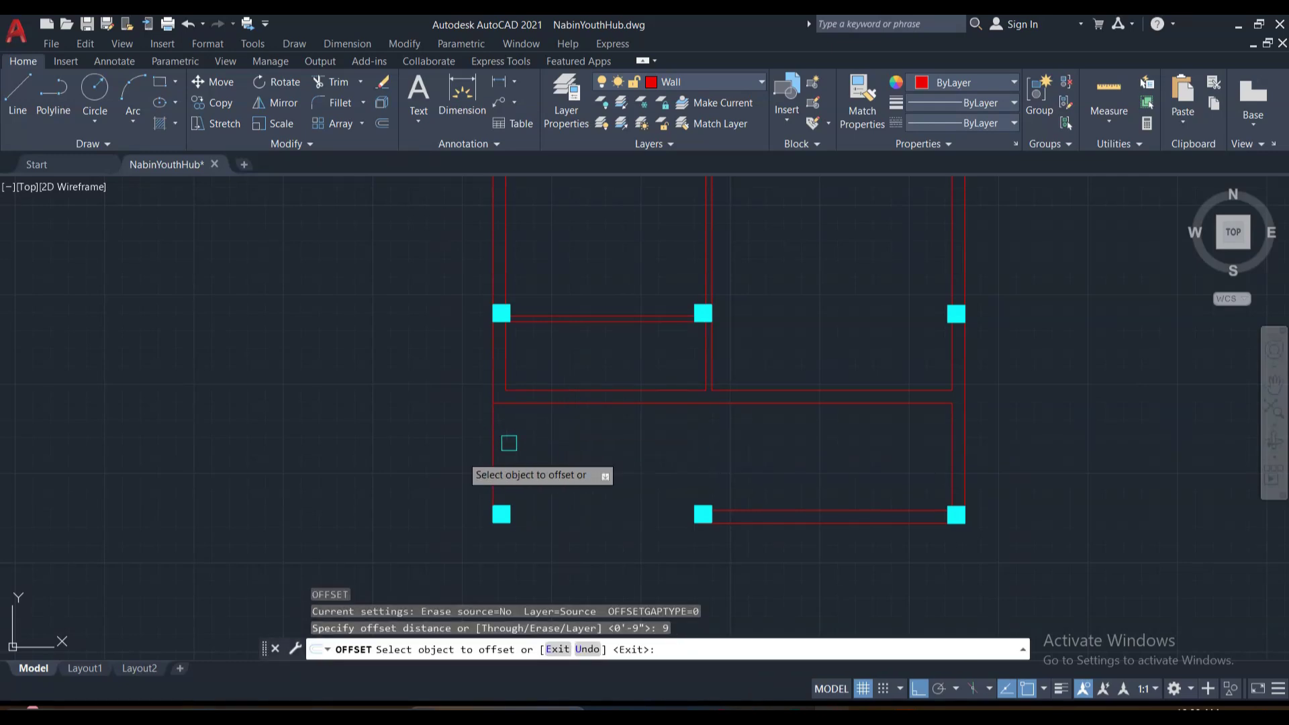
left_click(492, 438)
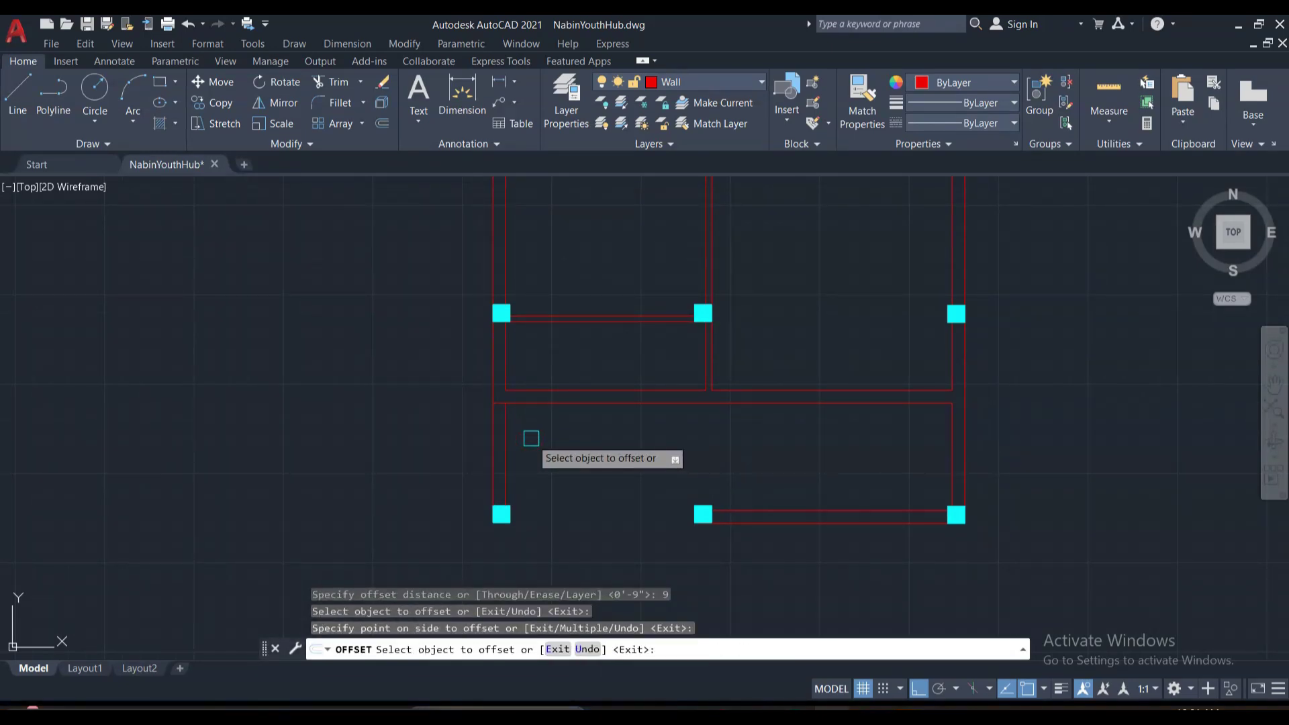
key("Escape")
Start and cancel a trim, then begin a selection window around the stray object.
scroll(500, 396, "up", 6)
type("t")
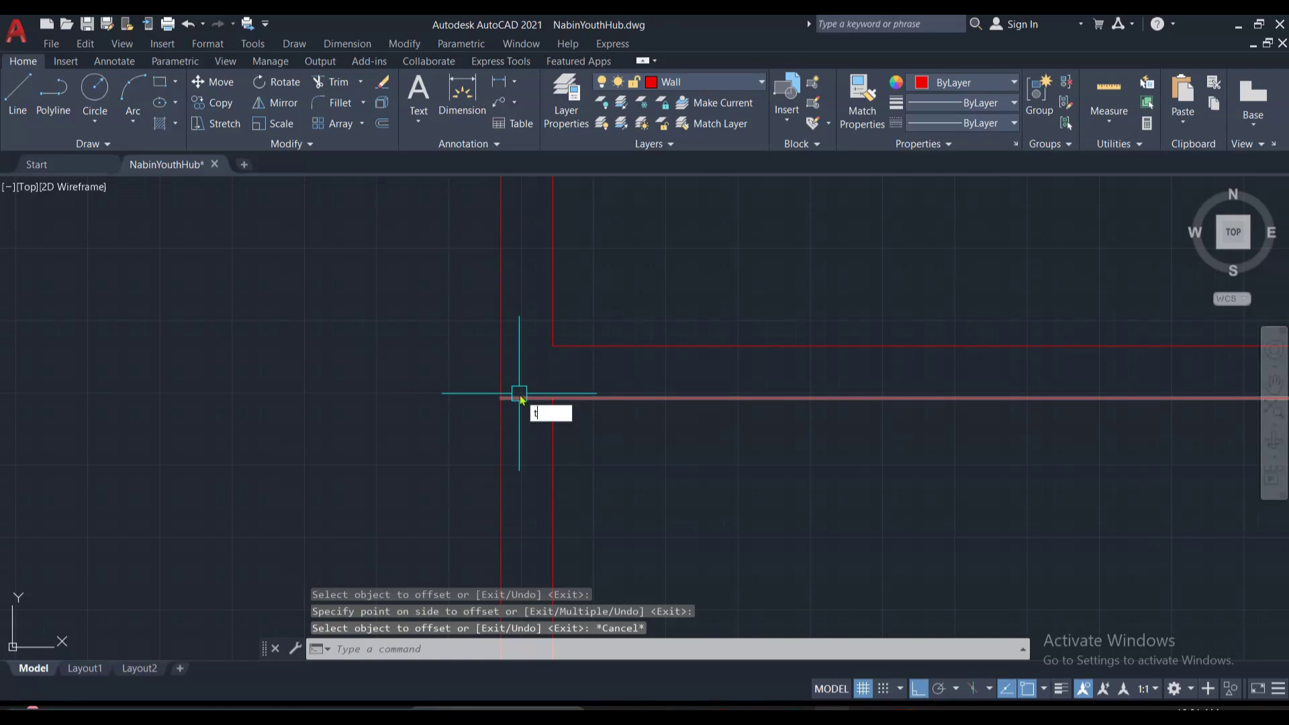
key("Return")
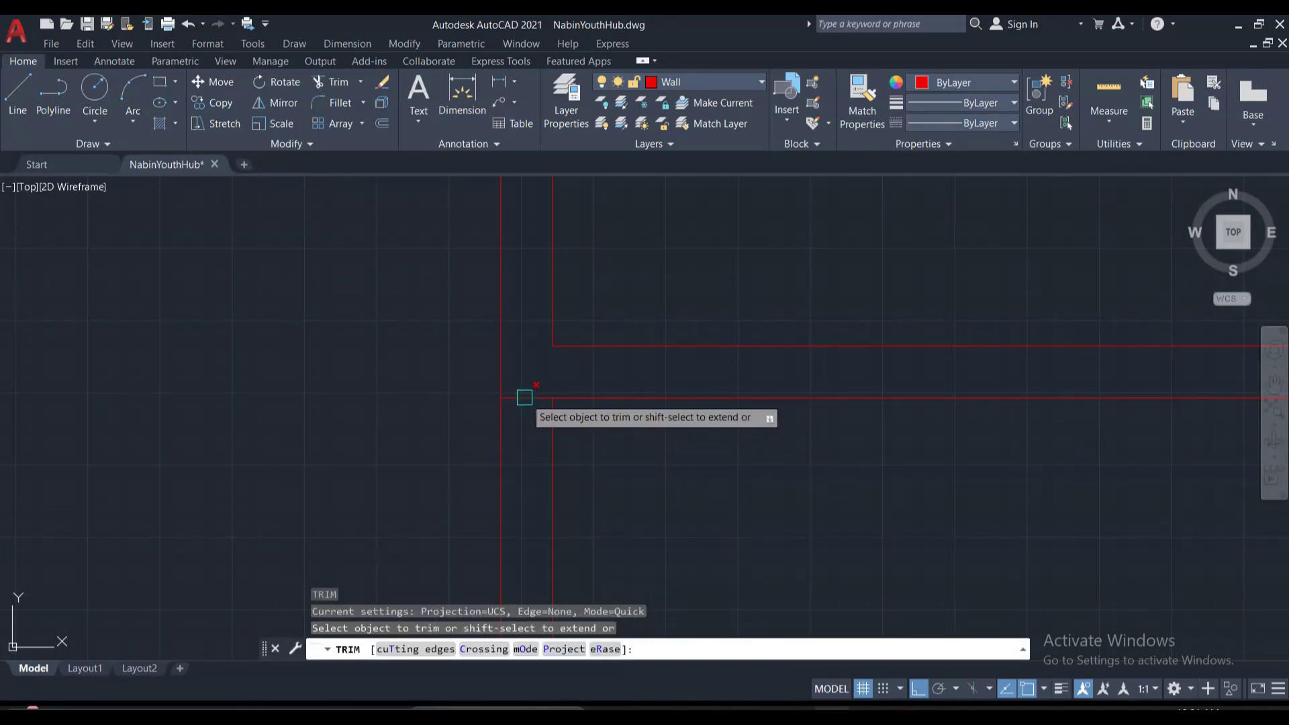
scroll(527, 396, "down", 3)
scroll(544, 403, "up", 3)
scroll(546, 474, "down", 2)
scroll(577, 456, "up", 1)
key("Escape")
key("Escape")
key("Escape")
scroll(575, 431, "down", 2)
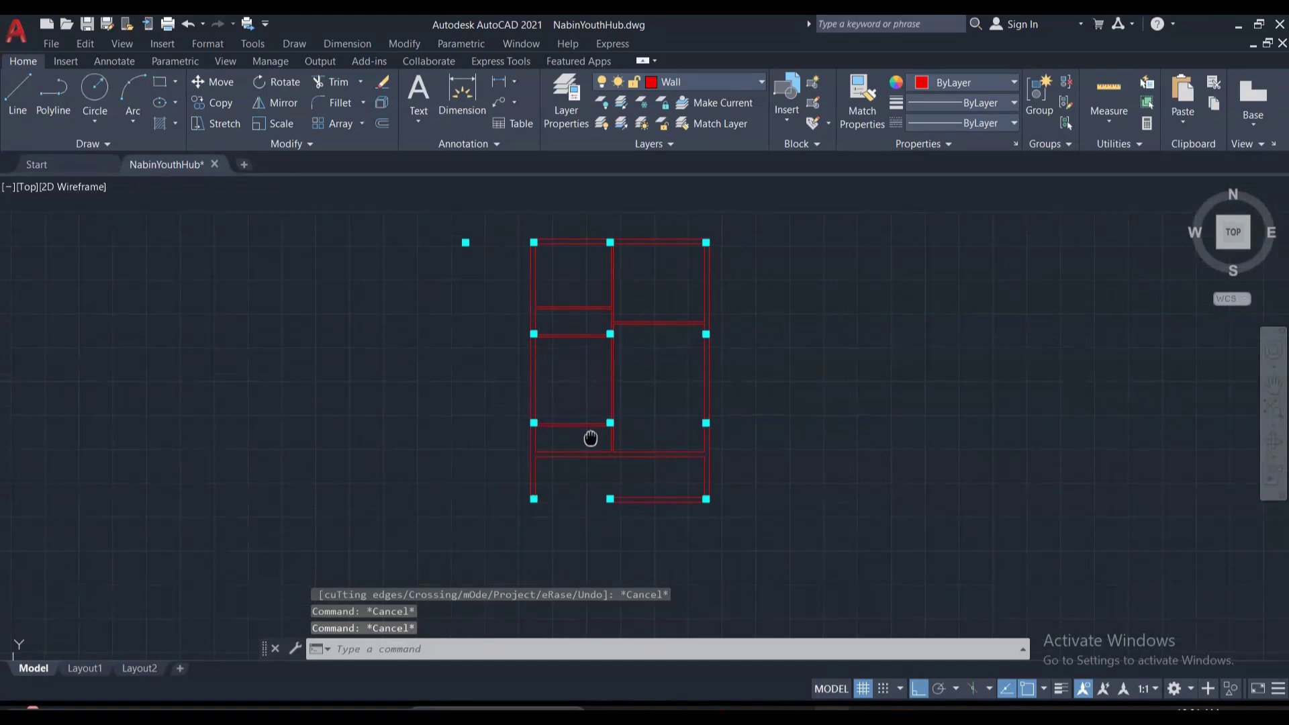
left_click(491, 313)
Erase the stray object beside the plan's top-left corner.
left_click(392, 230)
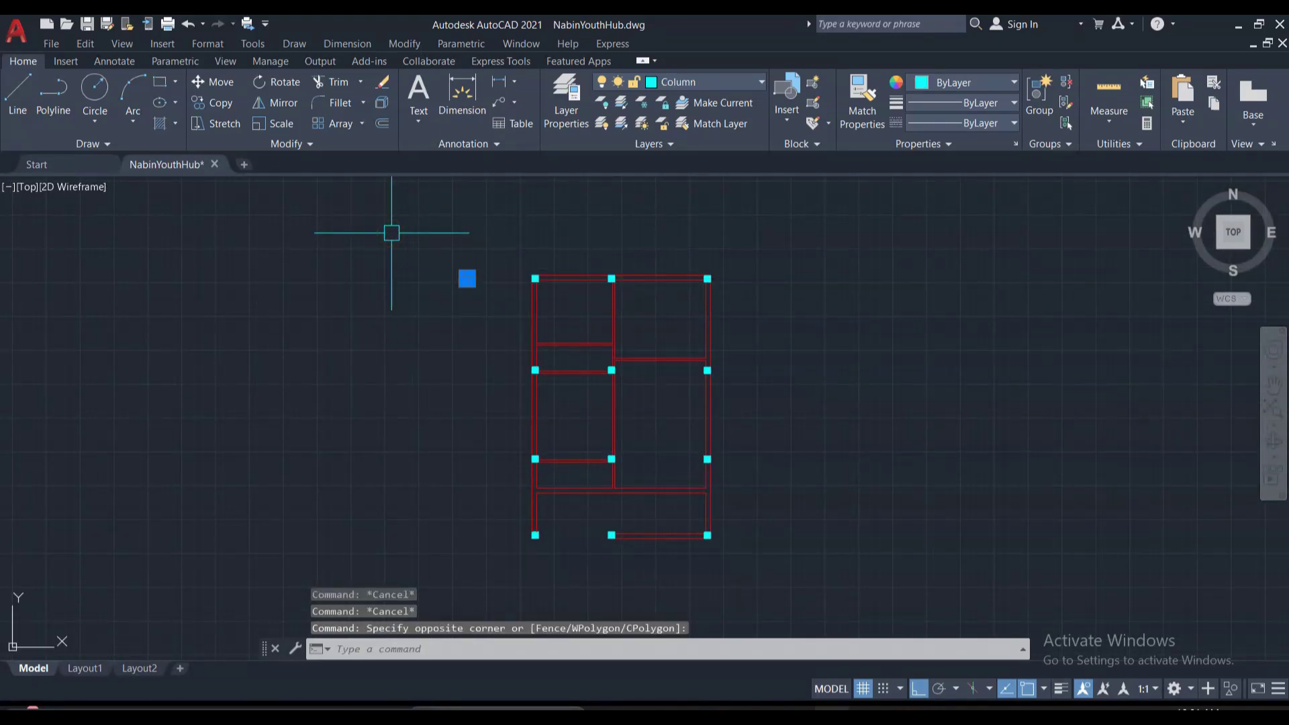
key("Delete")
scroll(624, 555, "up", 3)
scroll(578, 469, "up", 1)
scroll(547, 376, "down", 4)
Pan and zoom to frame the whole floor plan with its walls and columns.
middle_click_drag(546, 376, 558, 492)
scroll(490, 260, "up", 4)
middle_click_drag(584, 385, 604, 299)
scroll(587, 330, "down", 2)
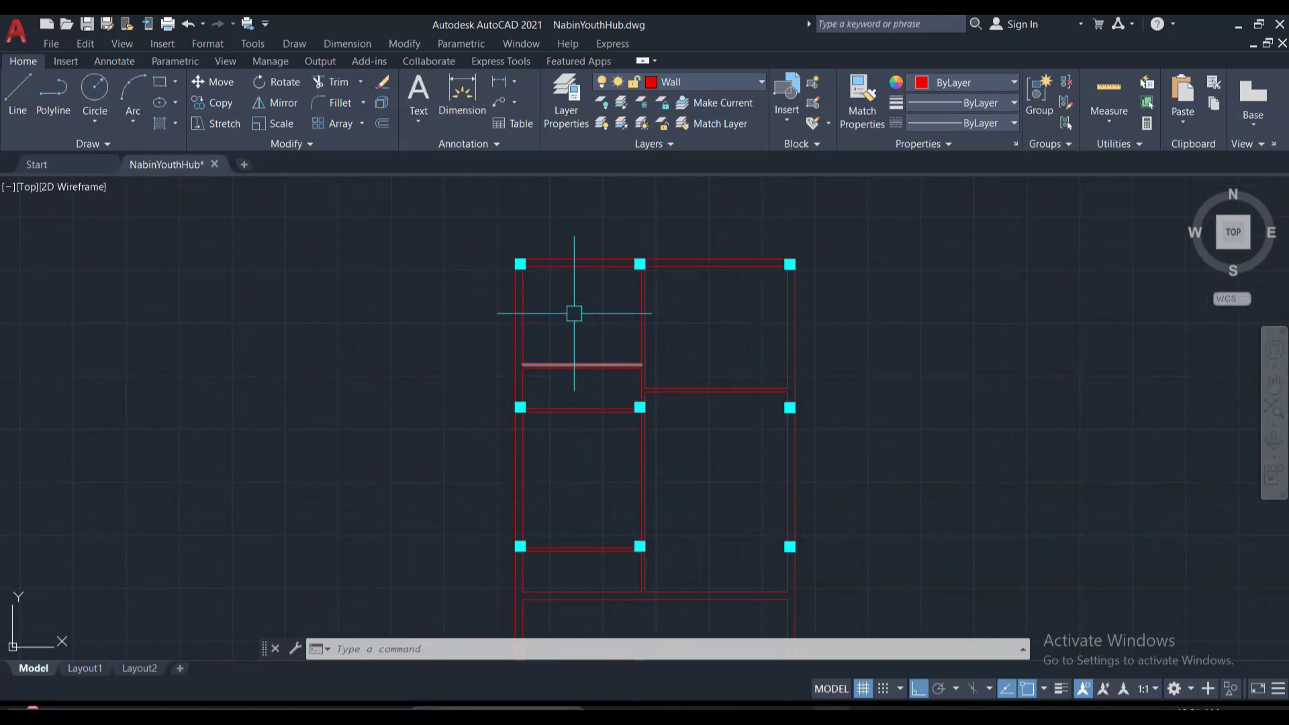
middle_click_drag(622, 303, 638, 232)
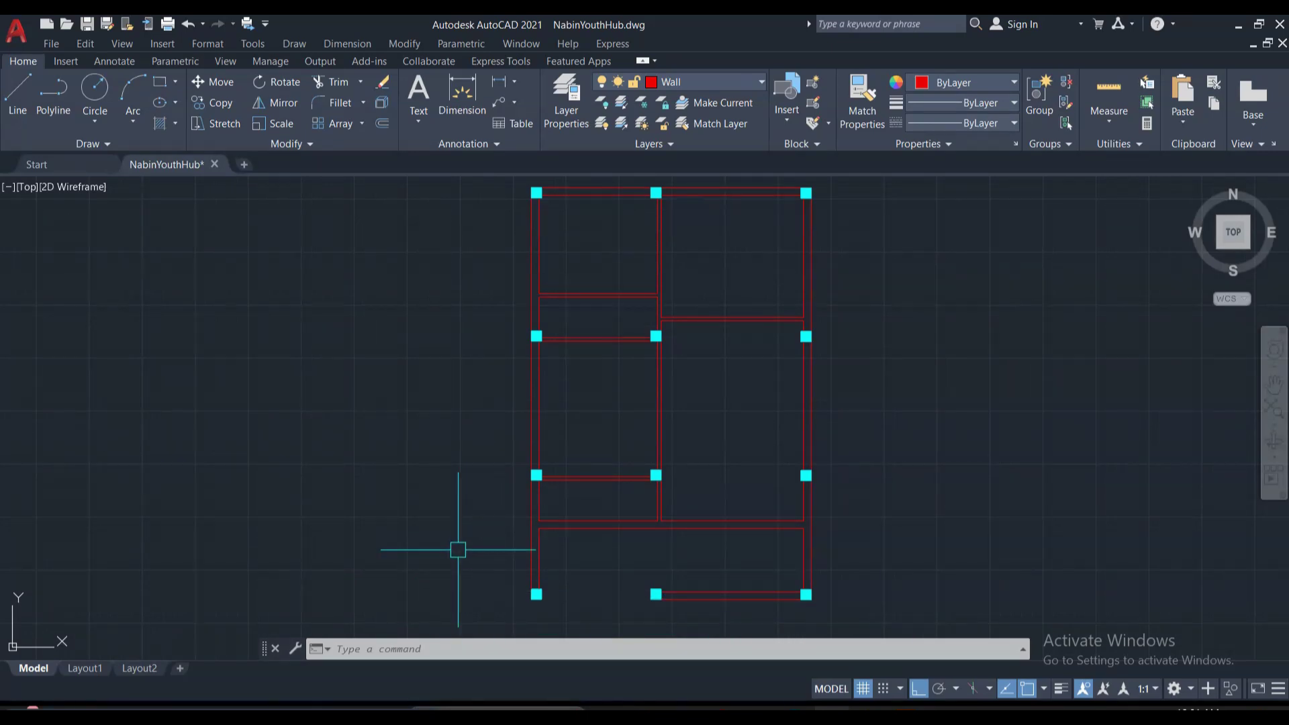
scroll(523, 416, "down", 2)
scroll(533, 416, "up", 4)
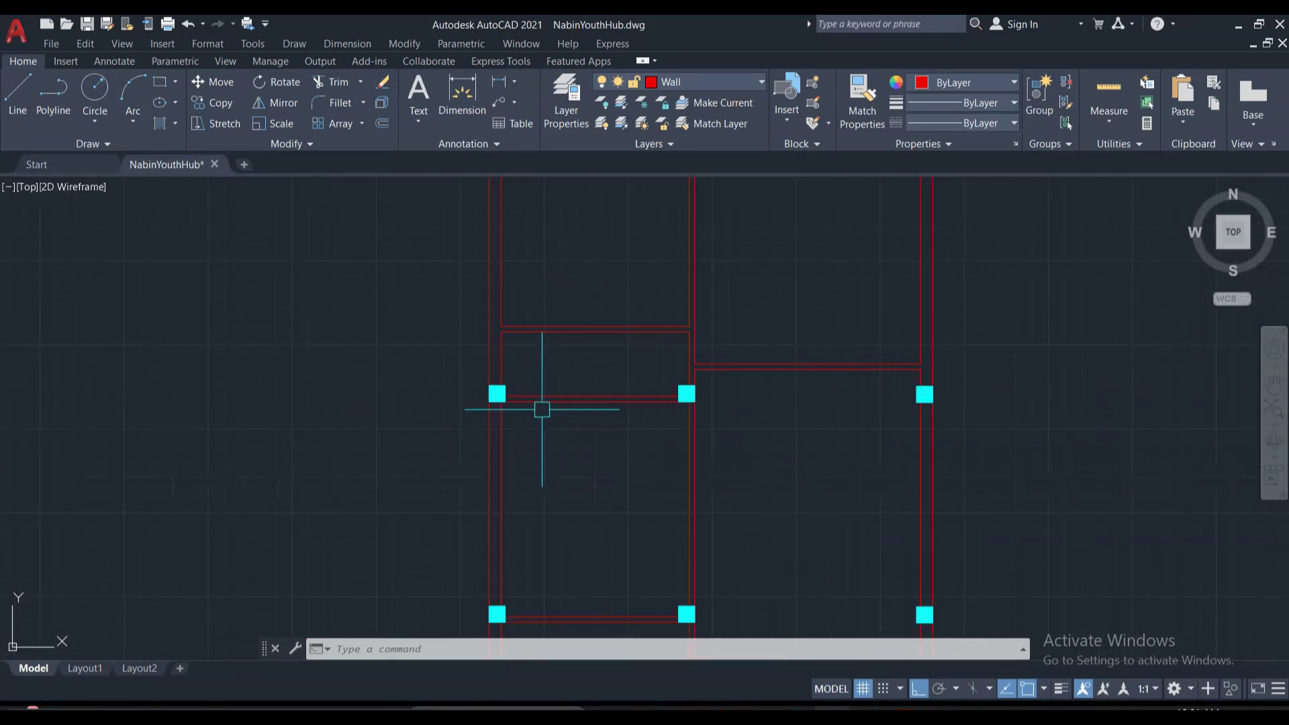
scroll(537, 406, "down", 4)
scroll(510, 459, "up", 2)
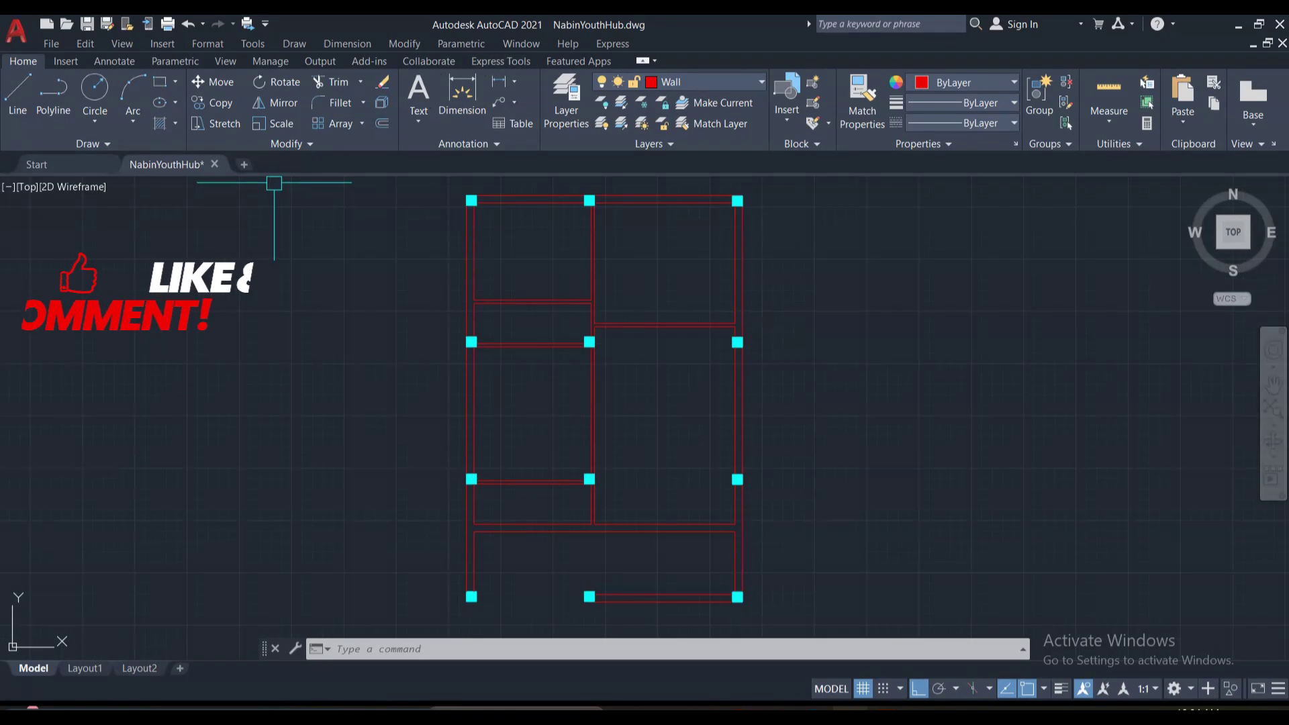
scroll(541, 441, "down", 1)
scroll(532, 417, "up", 1)
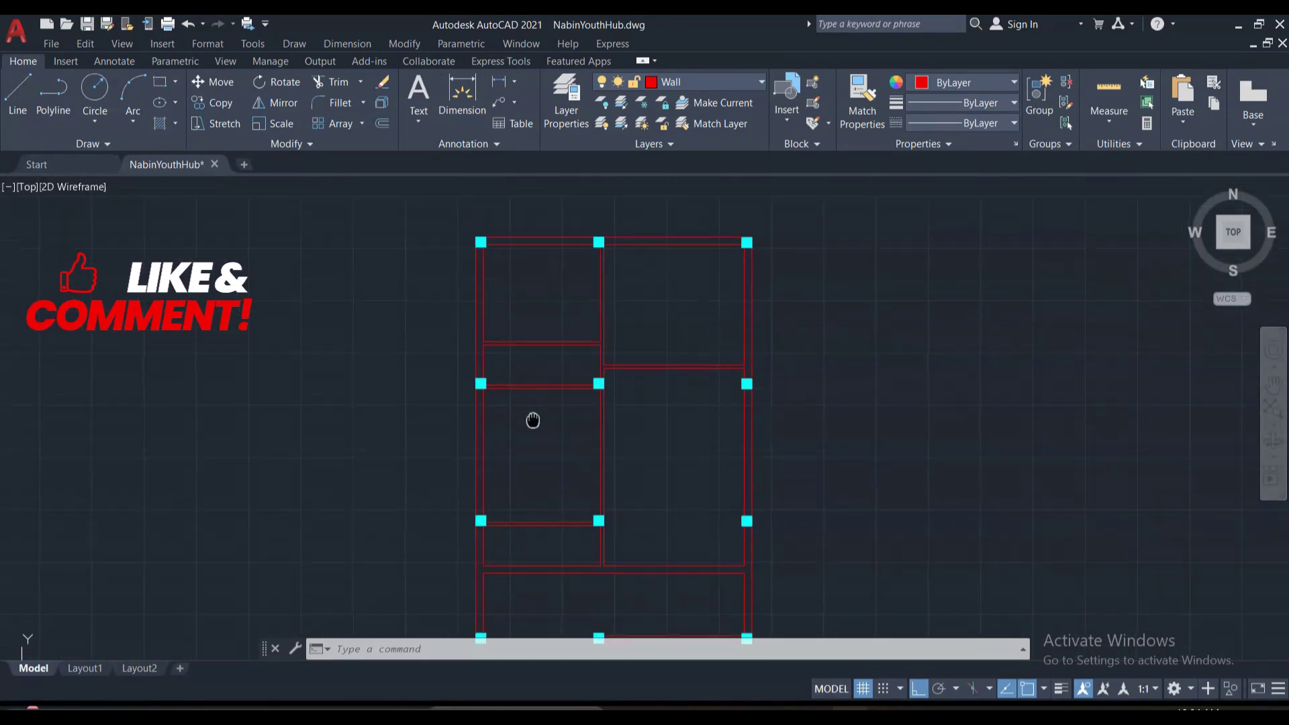
Set the C-Line layer colour to 9 in Layer Properties.
left_click(571, 113)
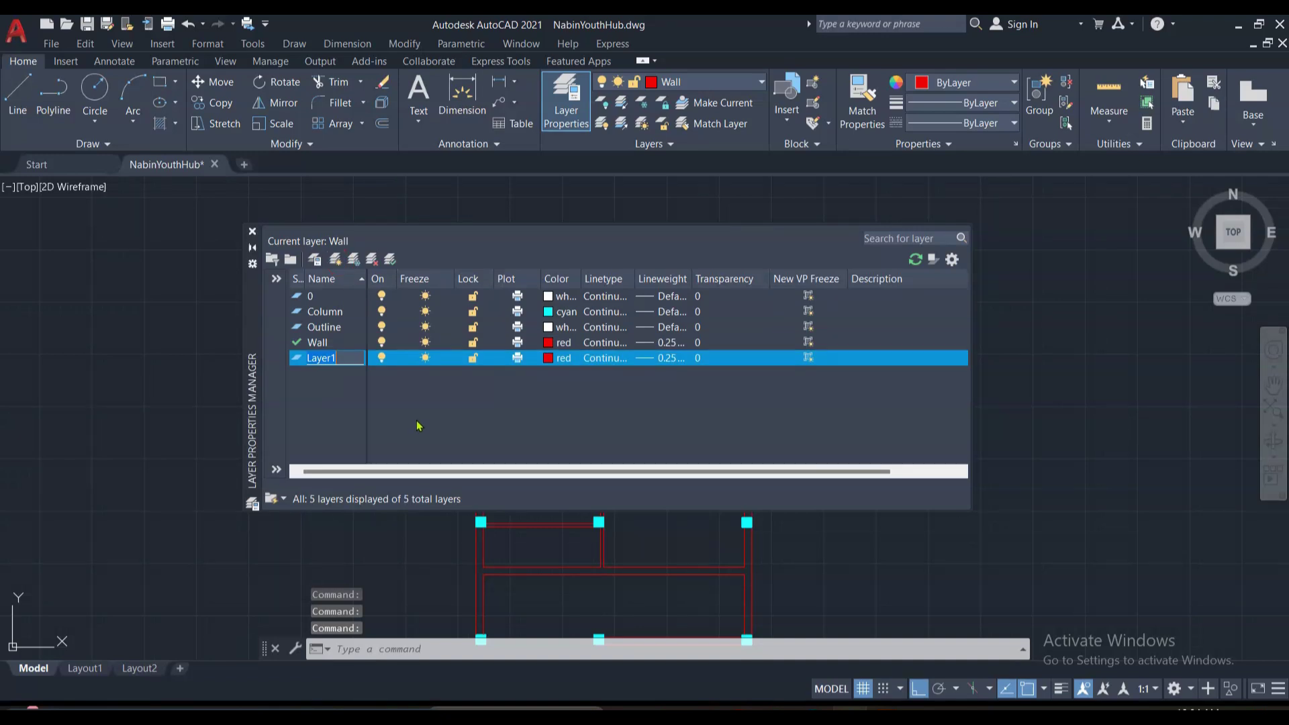
type("C-Line")
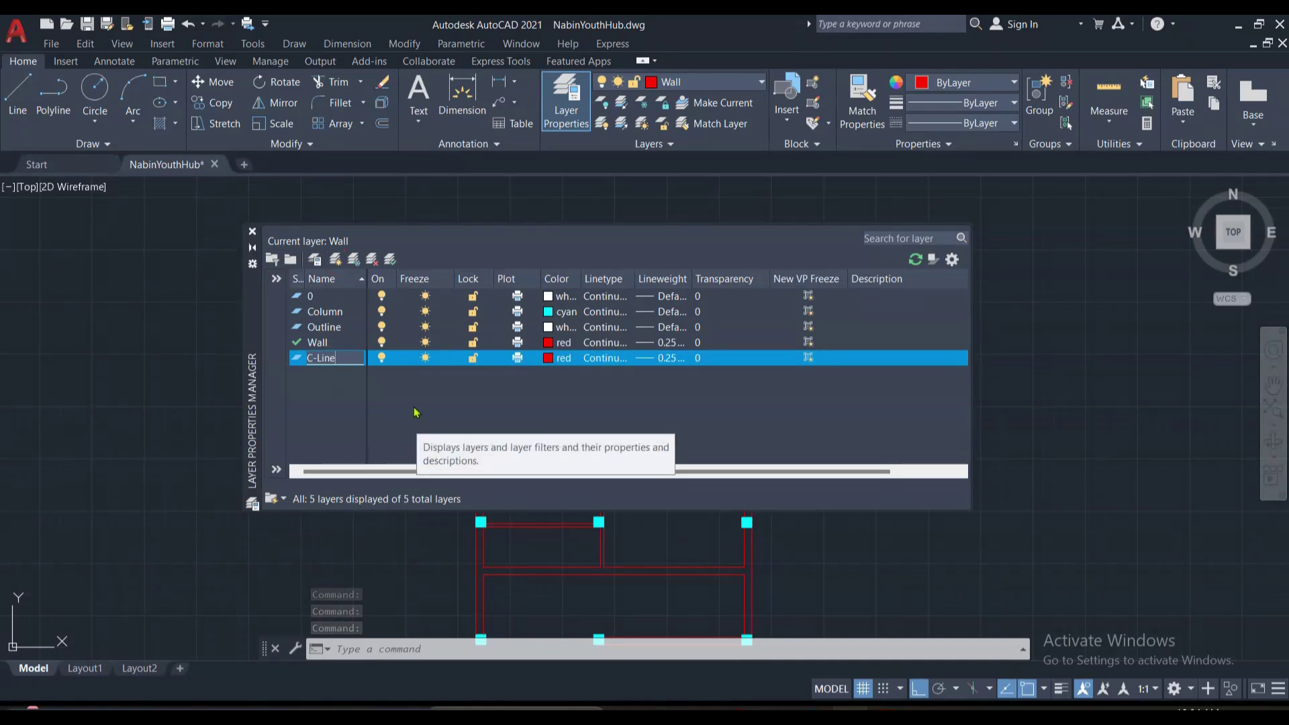
left_click(547, 362)
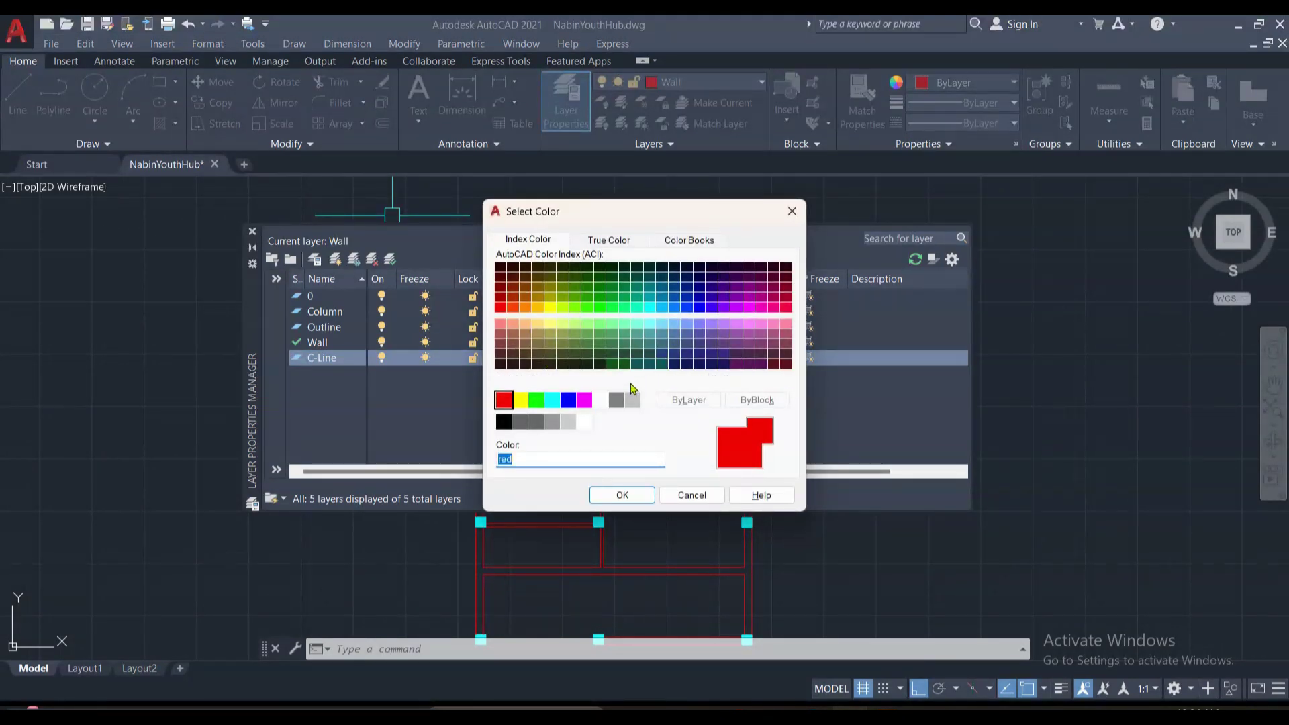
left_click(631, 401)
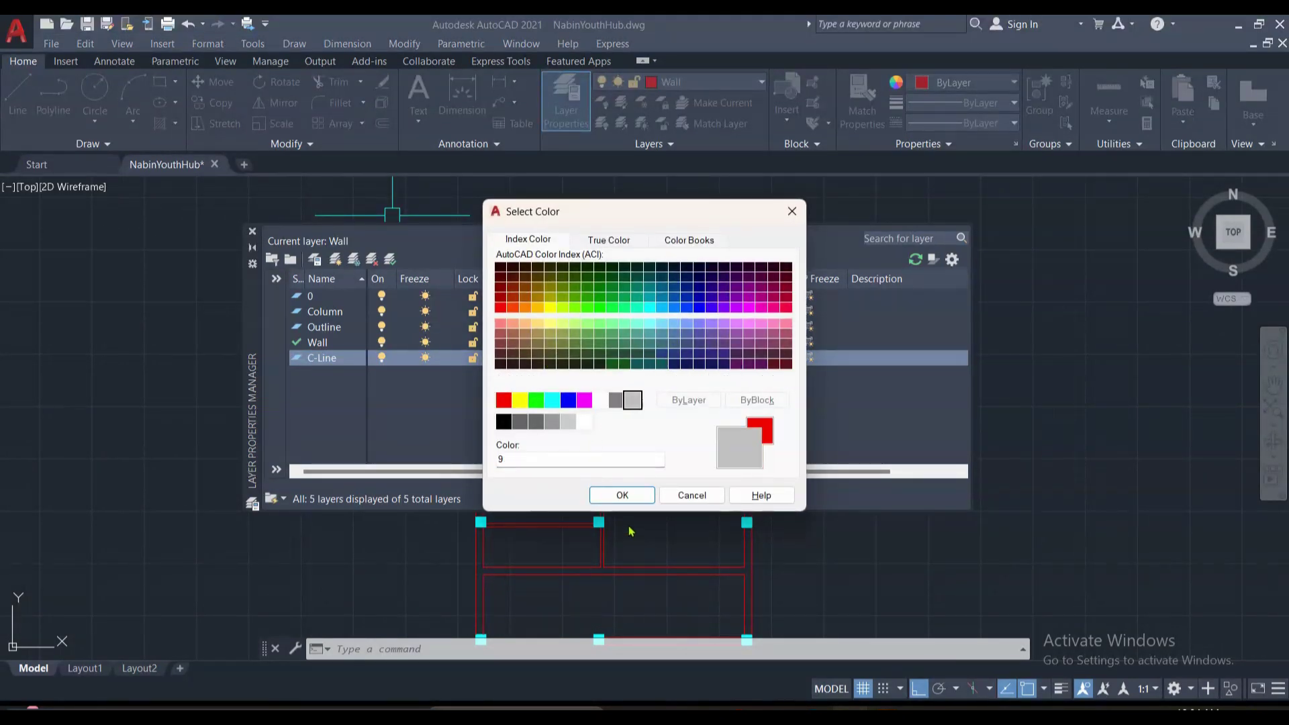
left_click(622, 496)
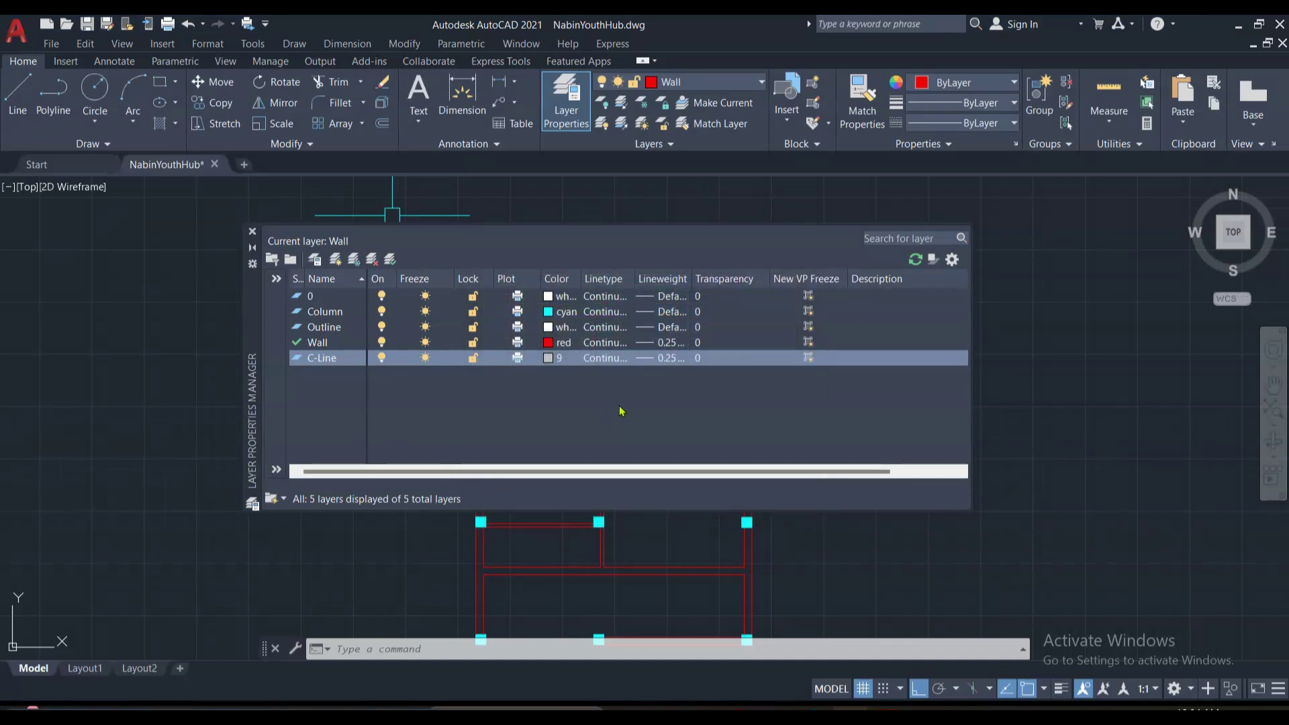
Load the CENTER linetype and assign it to the C-Line layer.
left_click(602, 361)
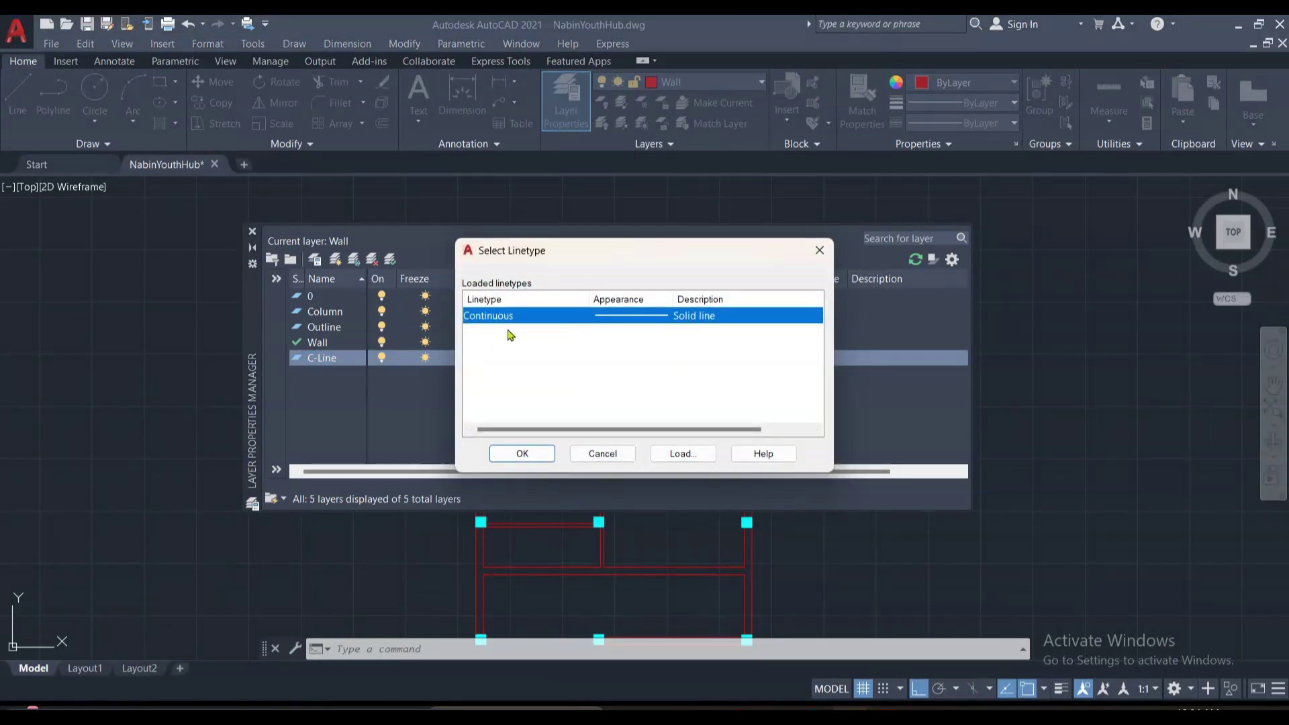
left_click(682, 453)
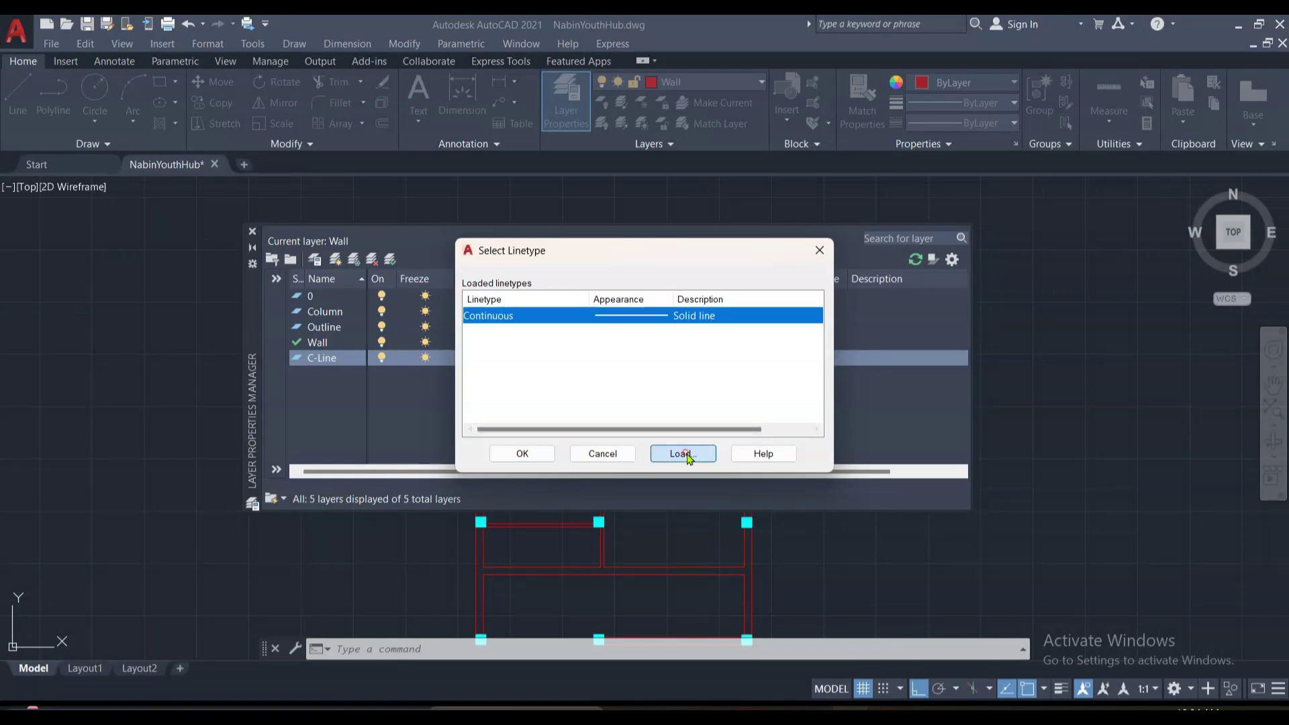
scroll(575, 401, "down", 1)
scroll(575, 401, "down", 6)
scroll(575, 401, "down", 3)
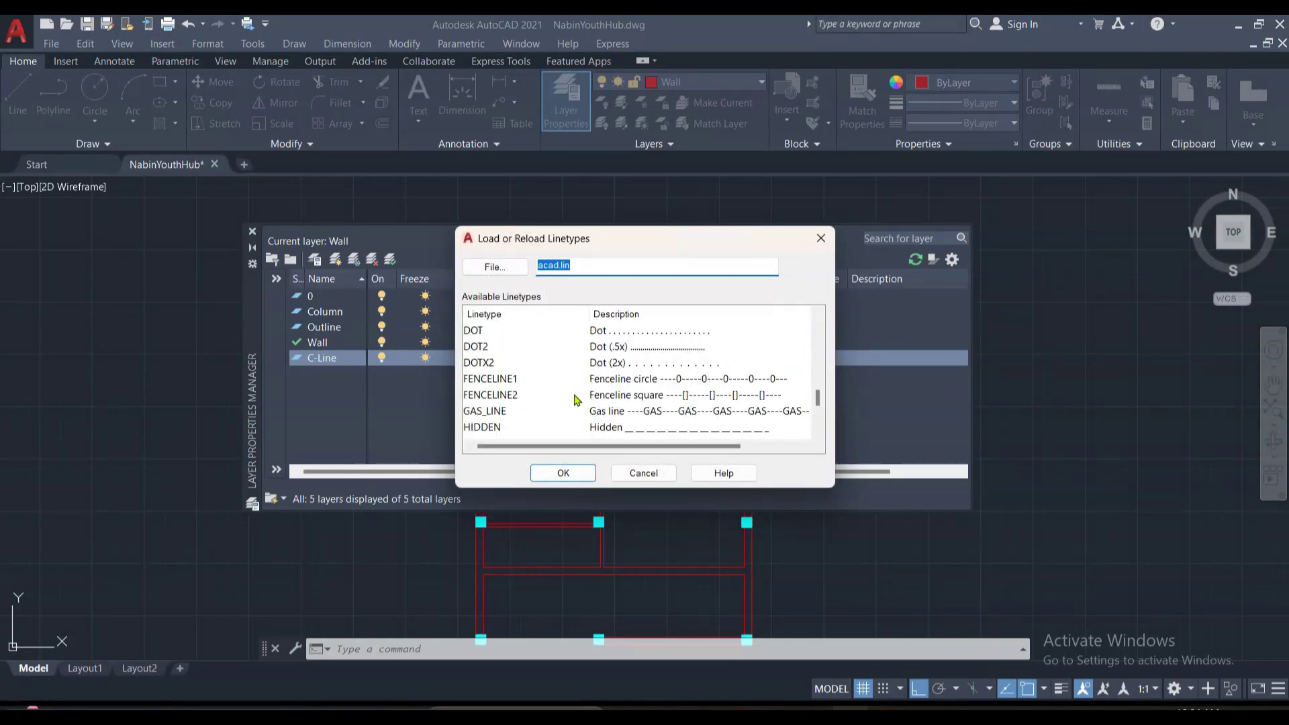
scroll(575, 397, "down", 3)
scroll(576, 396, "up", 4)
scroll(577, 393, "up", 3)
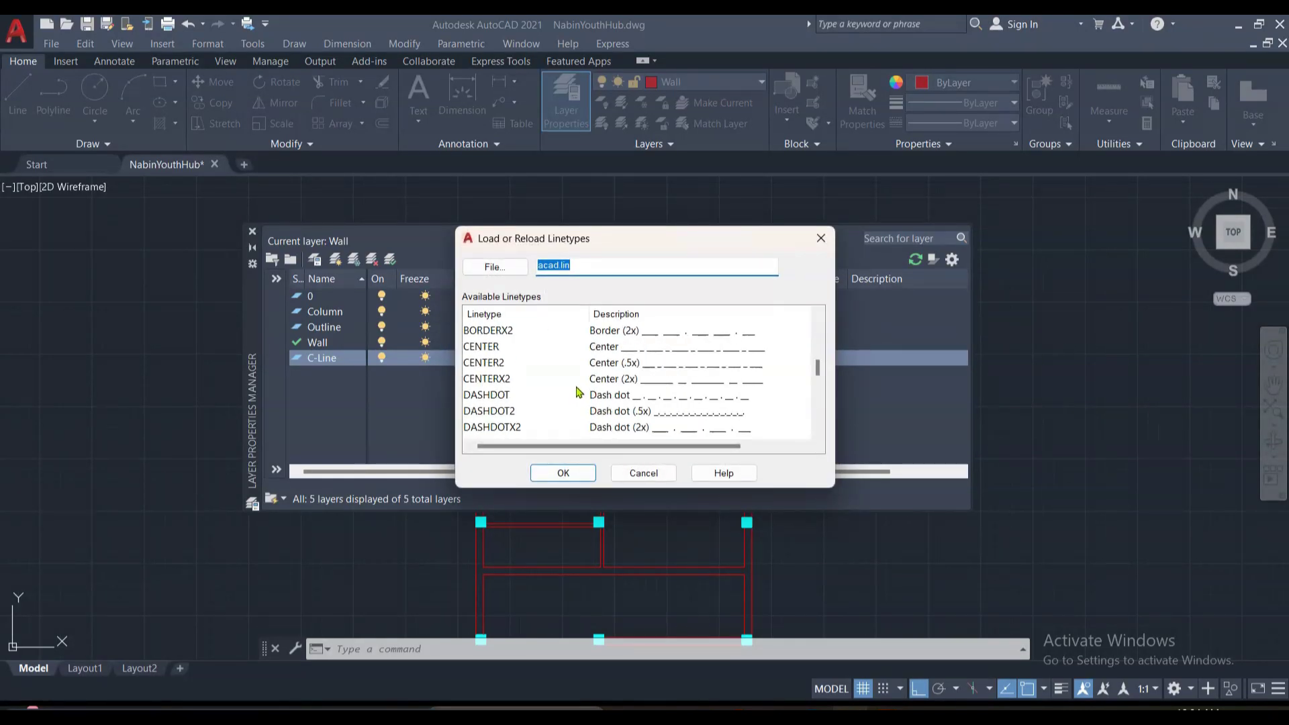
left_click(570, 474)
left_click(646, 317)
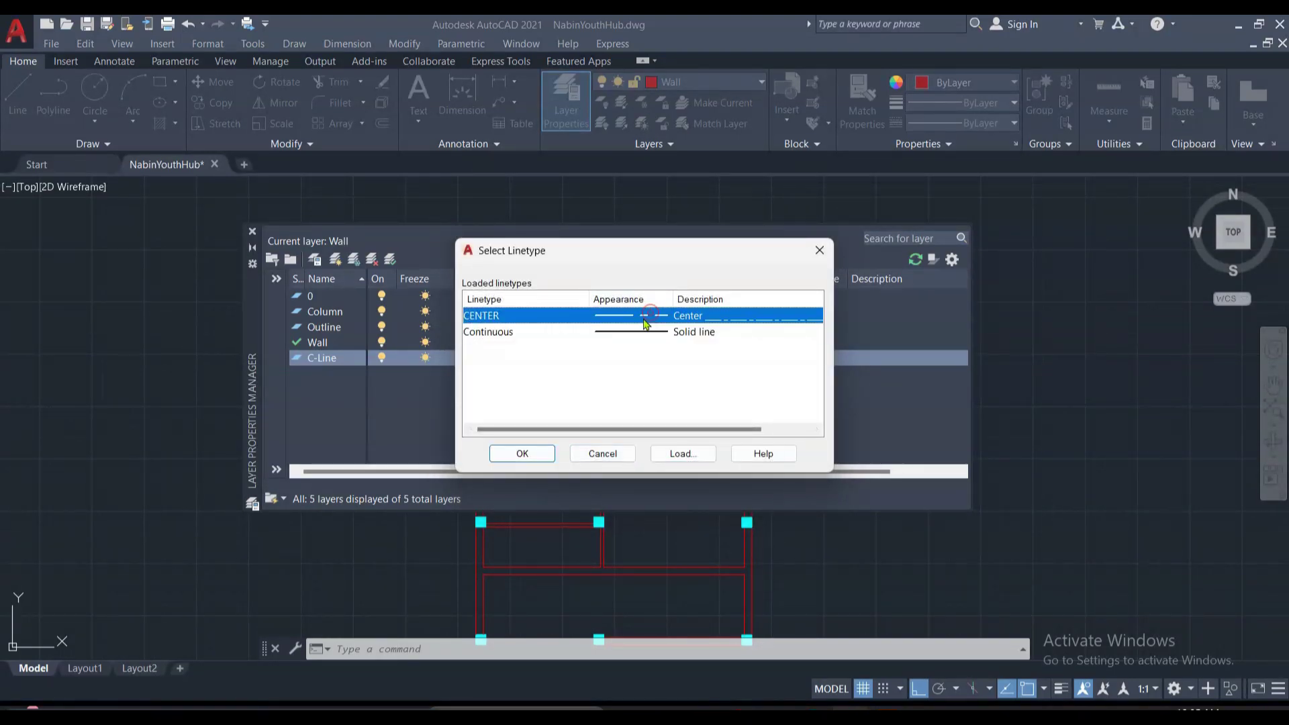
left_click(539, 451)
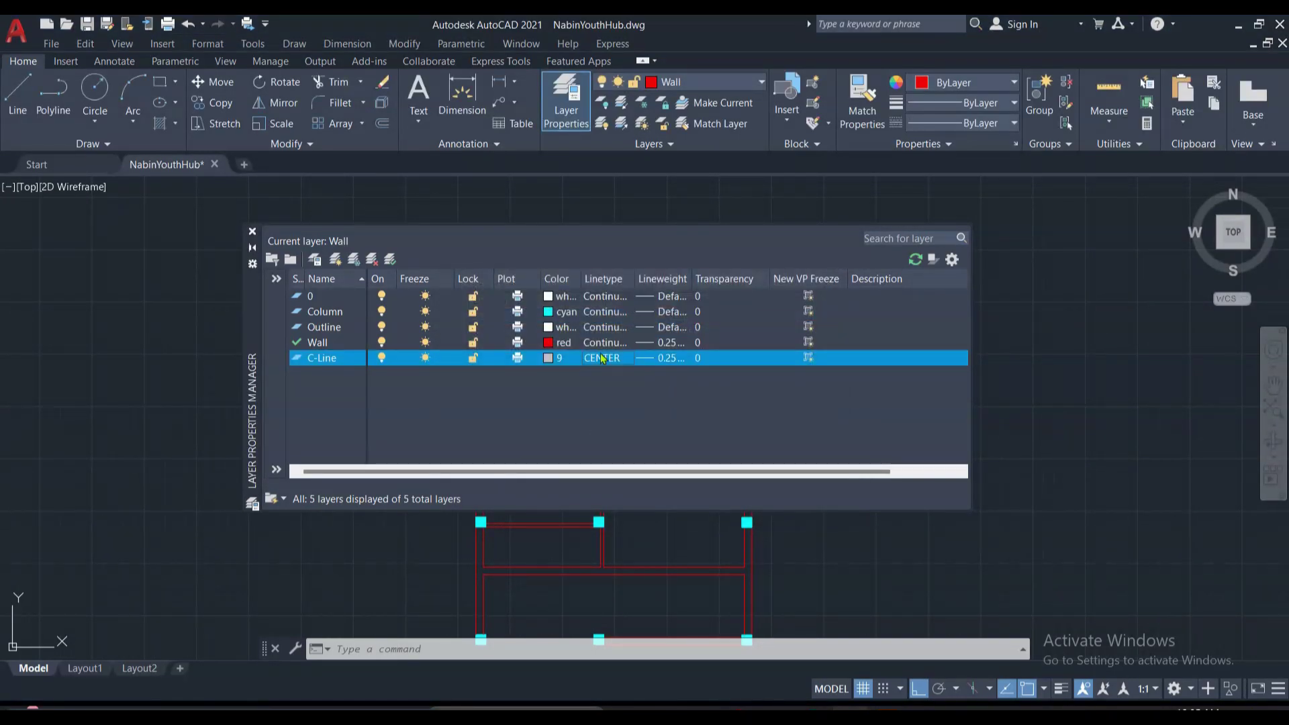
Give C-Line the Default lineweight and close the layer properties palette.
left_click(668, 357)
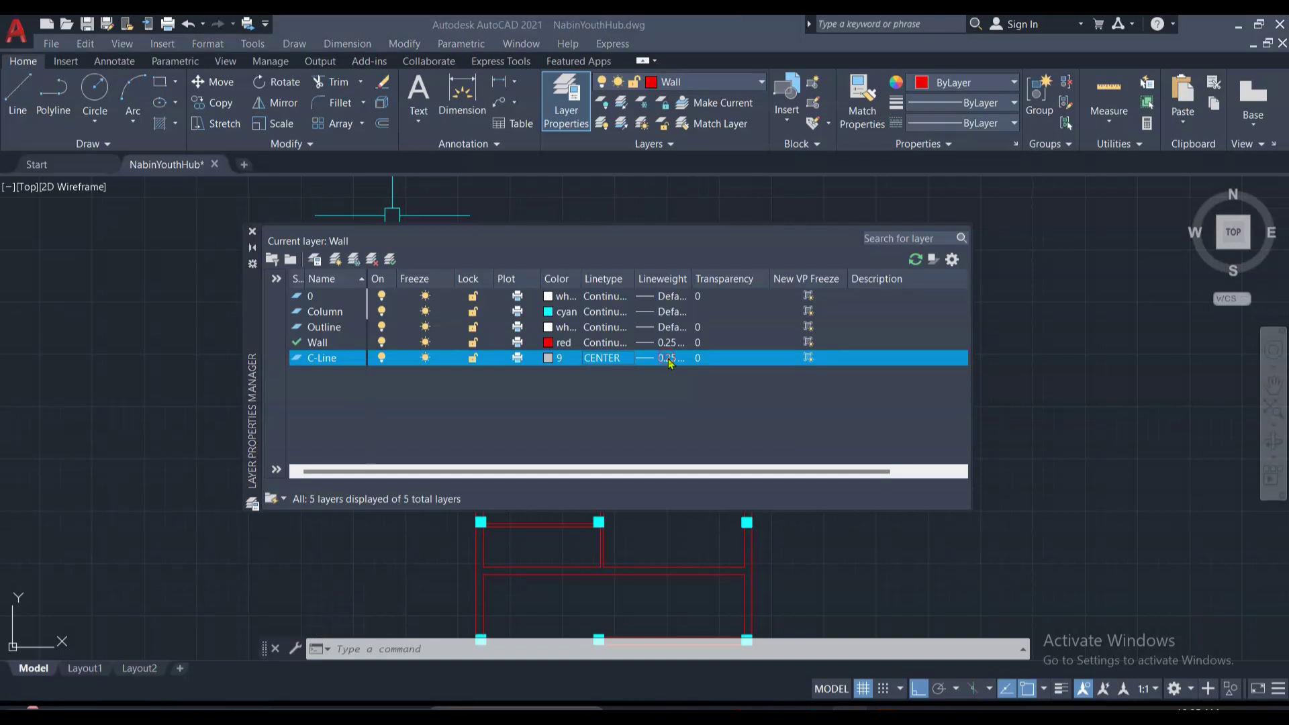
left_click(624, 272)
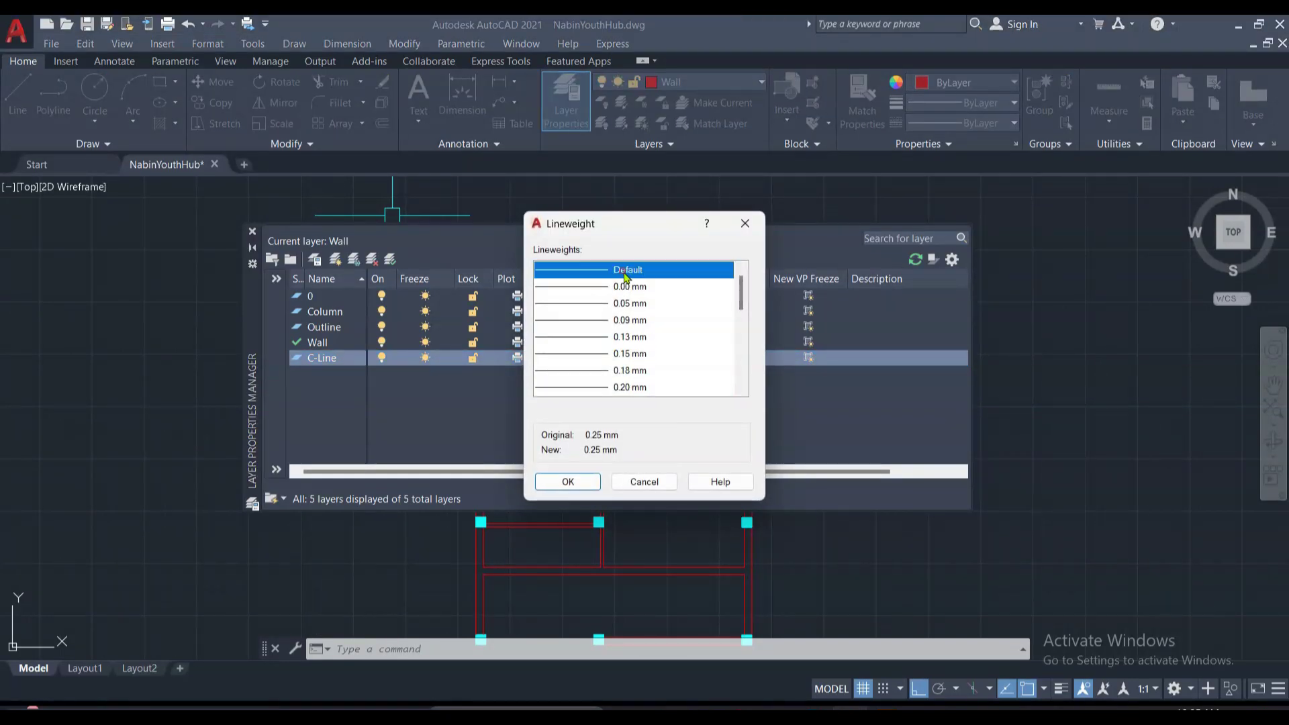
left_click(561, 482)
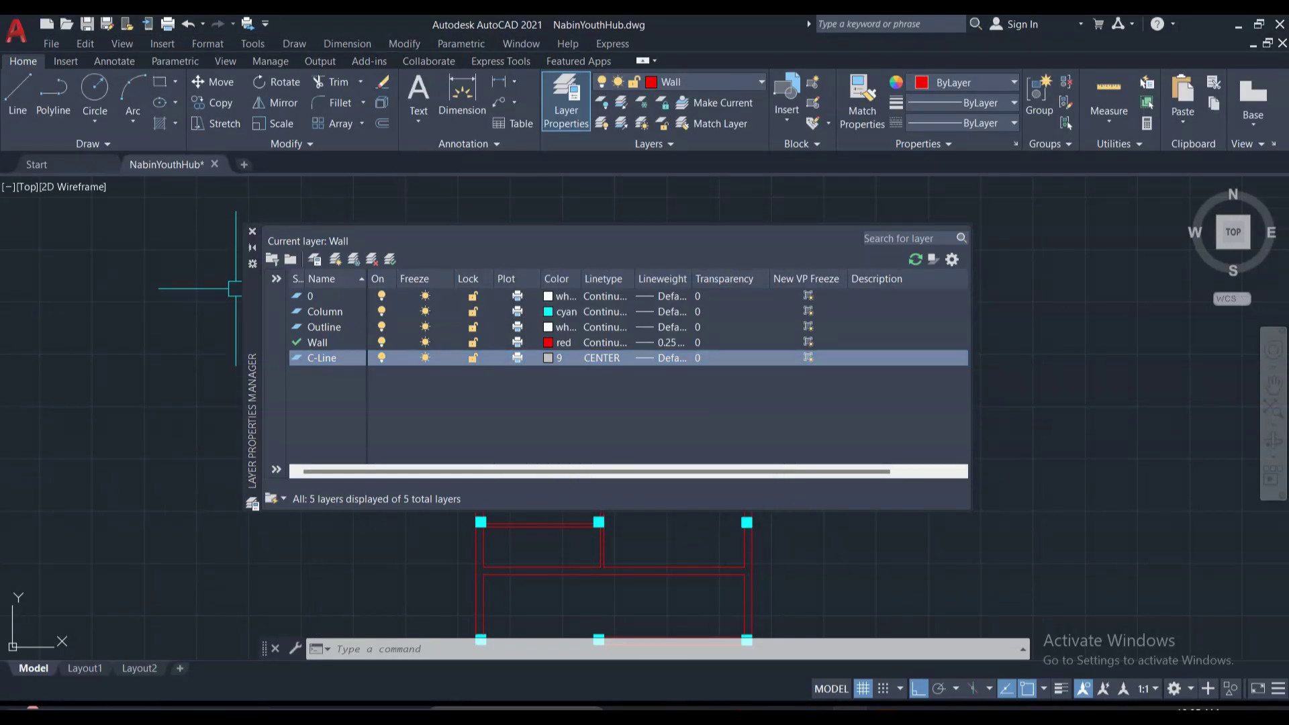
left_click(252, 231)
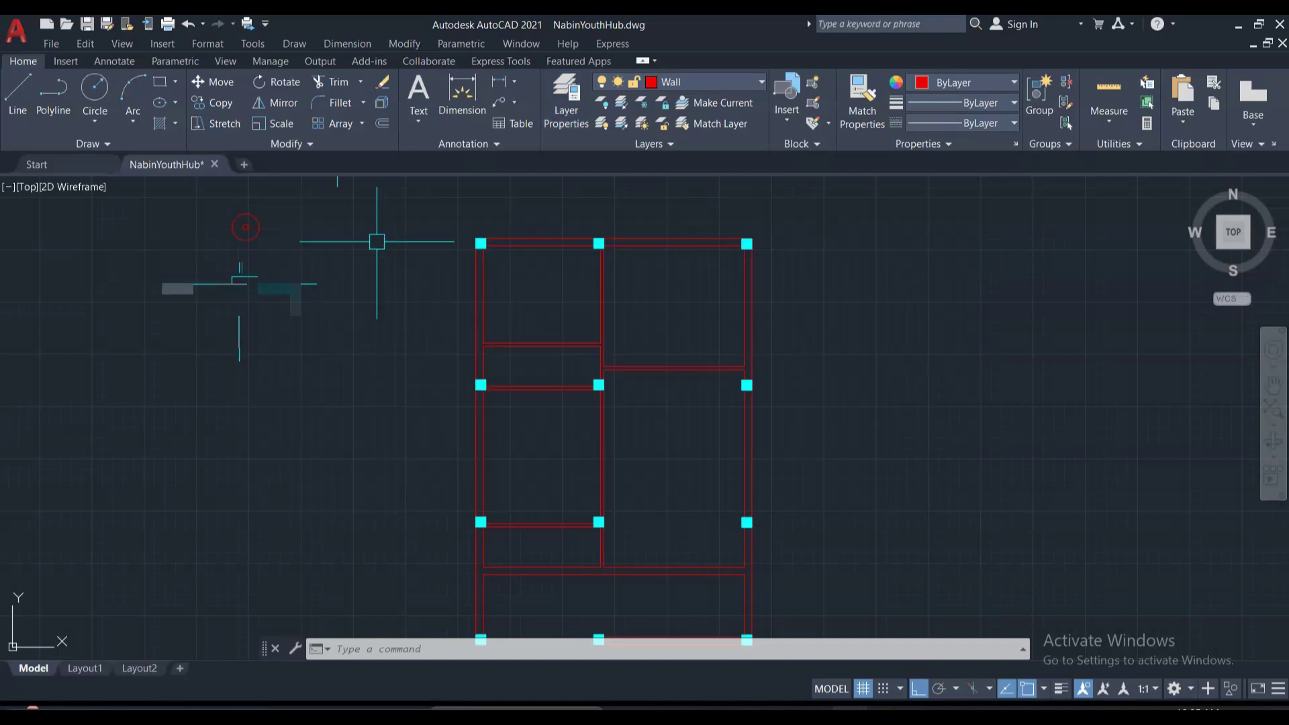
Make C-Line the current layer.
left_click(678, 82)
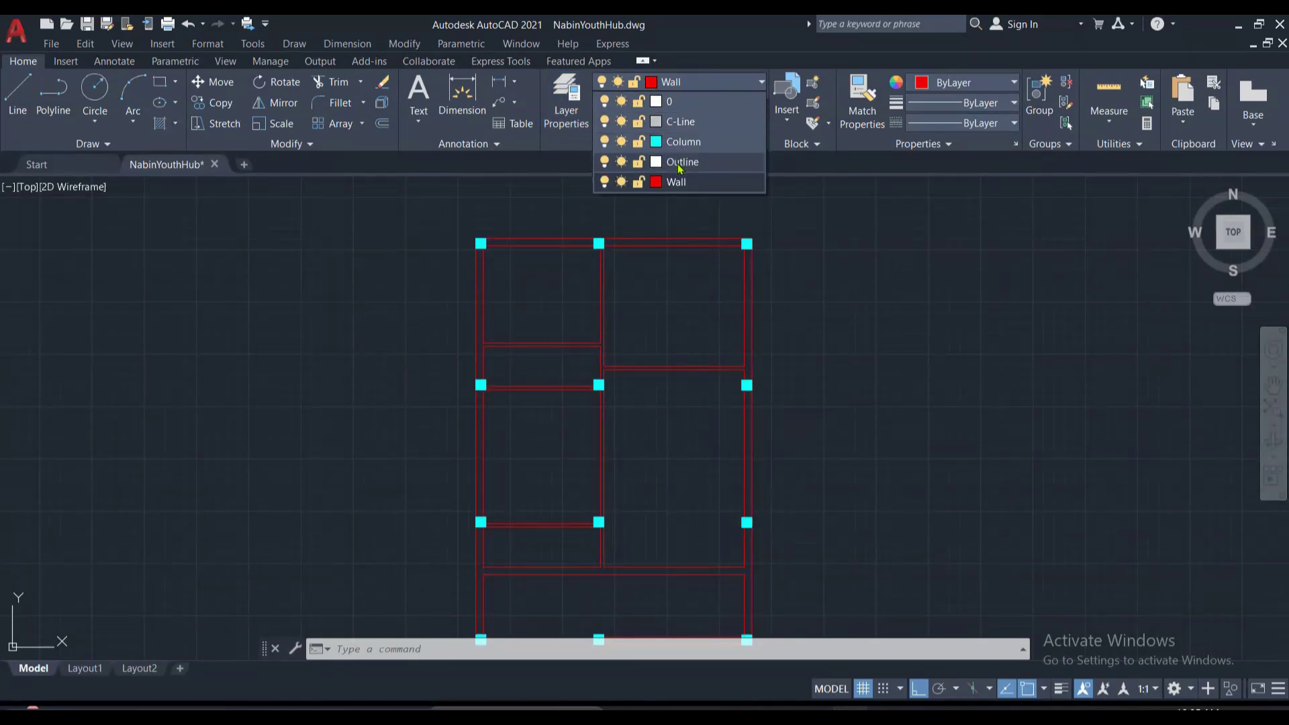
left_click(682, 122)
scroll(590, 351, "down", 5)
scroll(638, 423, "up", 5)
scroll(547, 460, "up", 2)
scroll(553, 452, "down", 4)
scroll(554, 451, "up", 2)
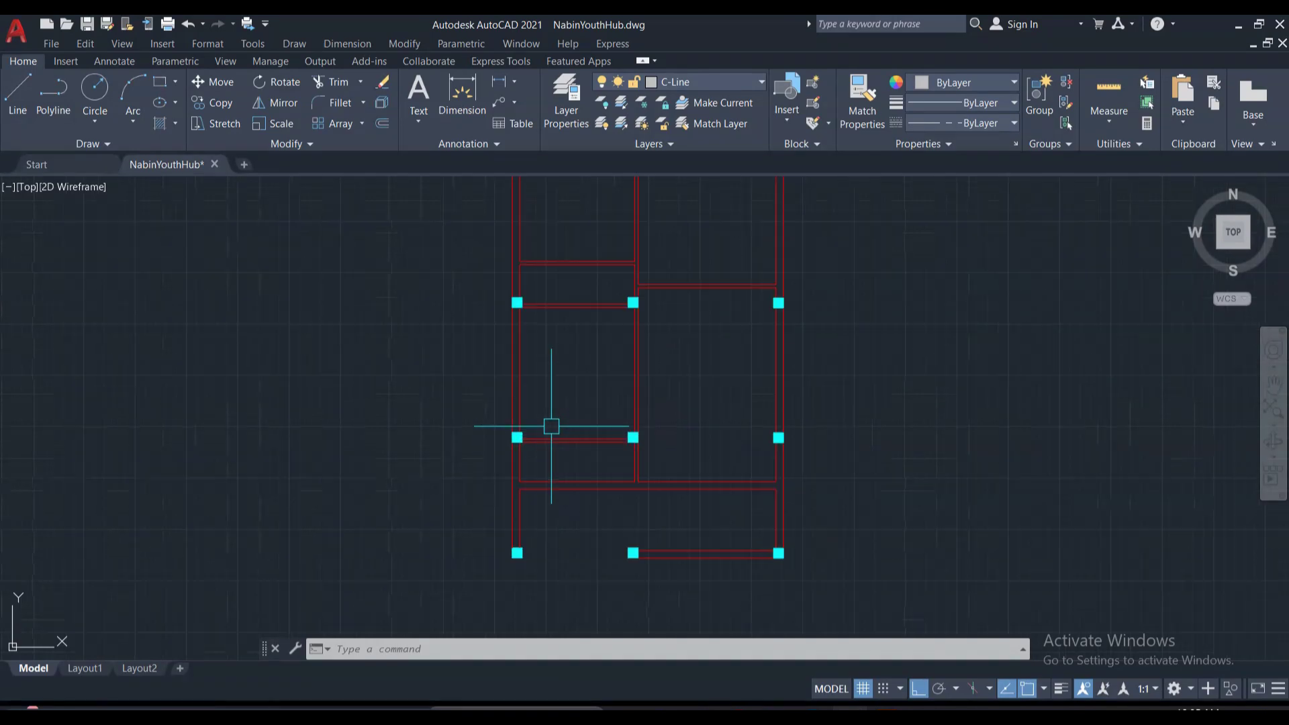
Place vertical construction lines through the left and middle column centres.
type("l")
key("Return")
type("v")
key("Return")
scroll(516, 545, "up", 4)
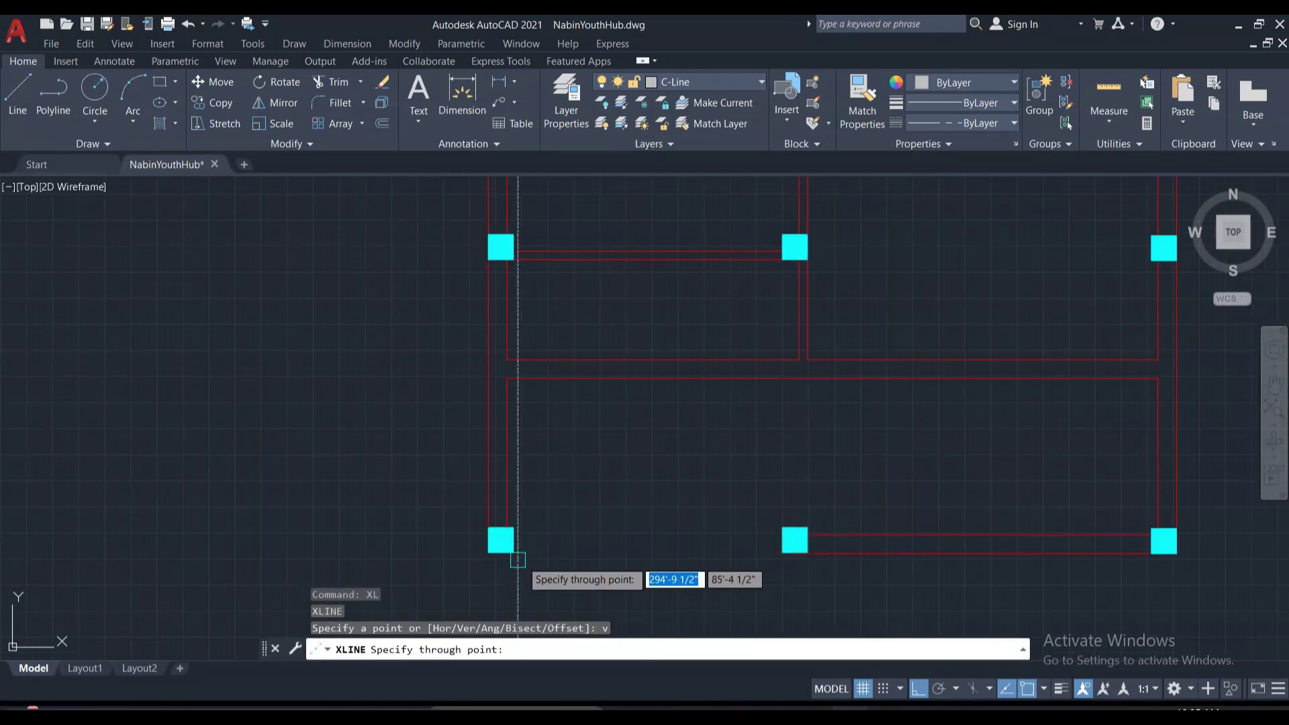
scroll(500, 535, "up", 4)
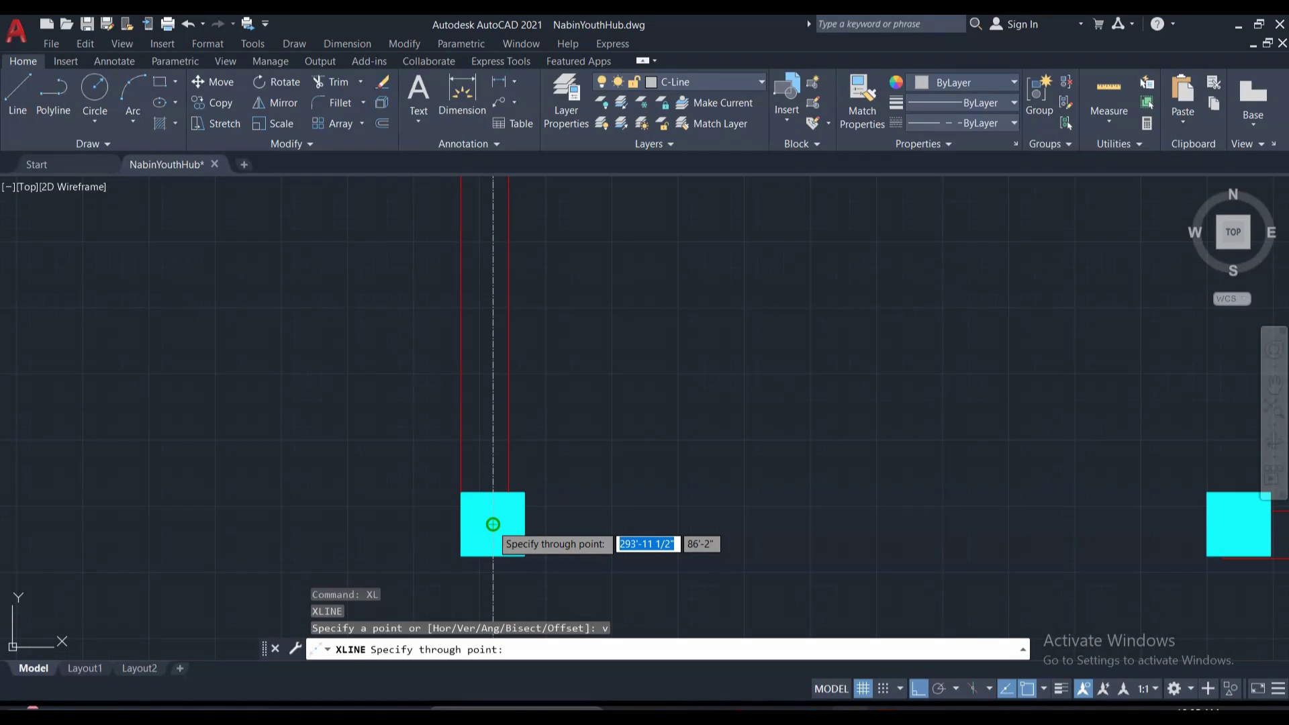
left_click(492, 524)
scroll(655, 517, "down", 3)
scroll(806, 508, "up", 5)
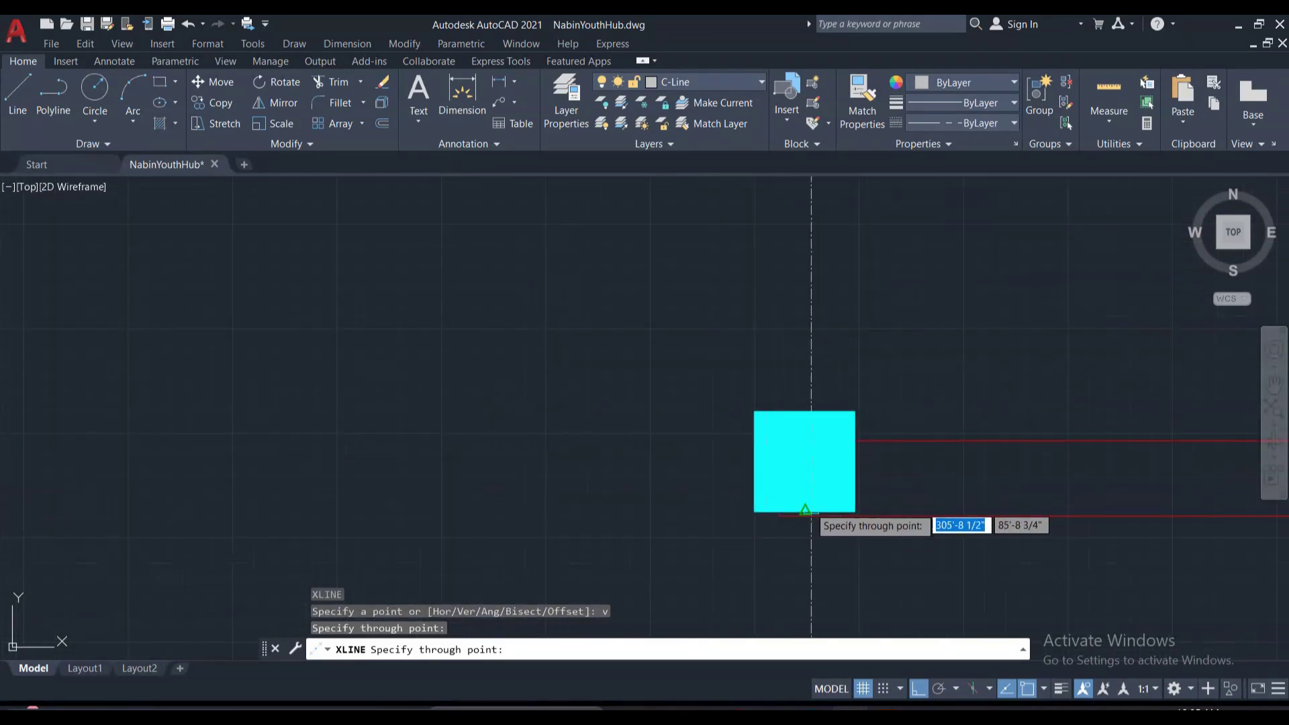
left_click(804, 461)
Add a vertical construction line through the right column centre and end the command.
scroll(358, 482, "down", 4)
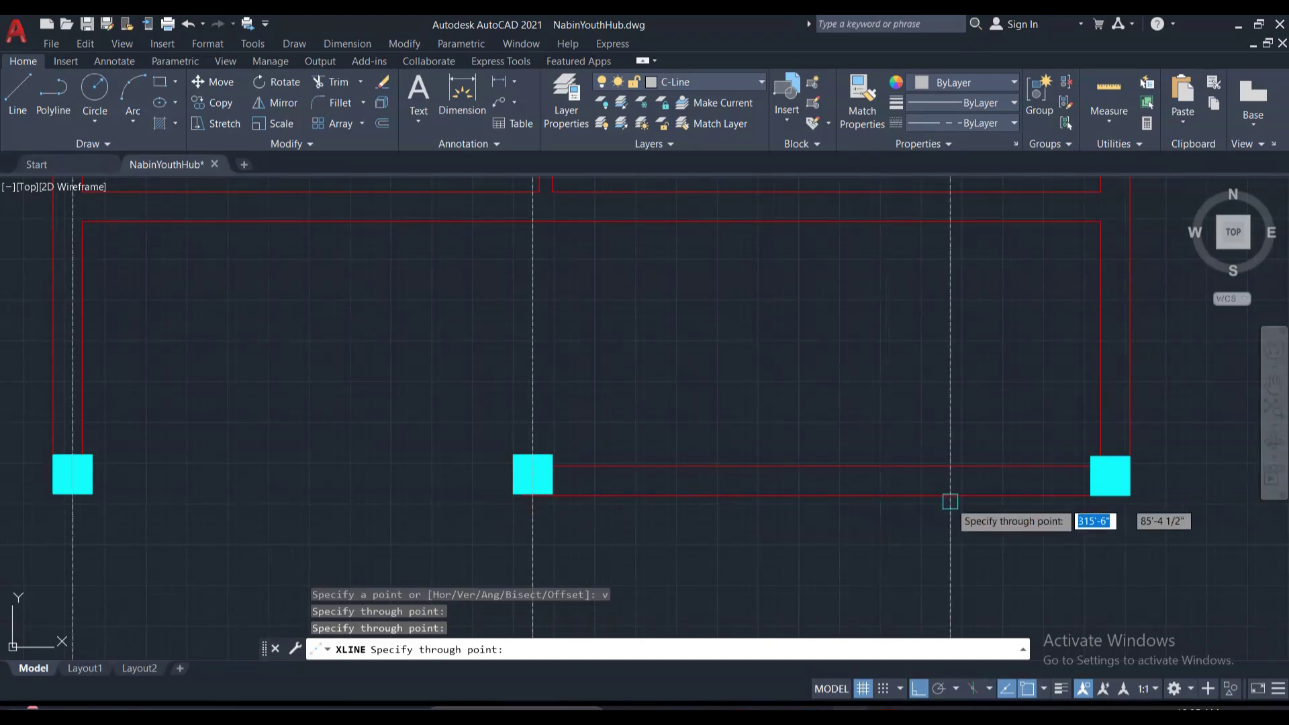
scroll(1107, 505, "up", 4)
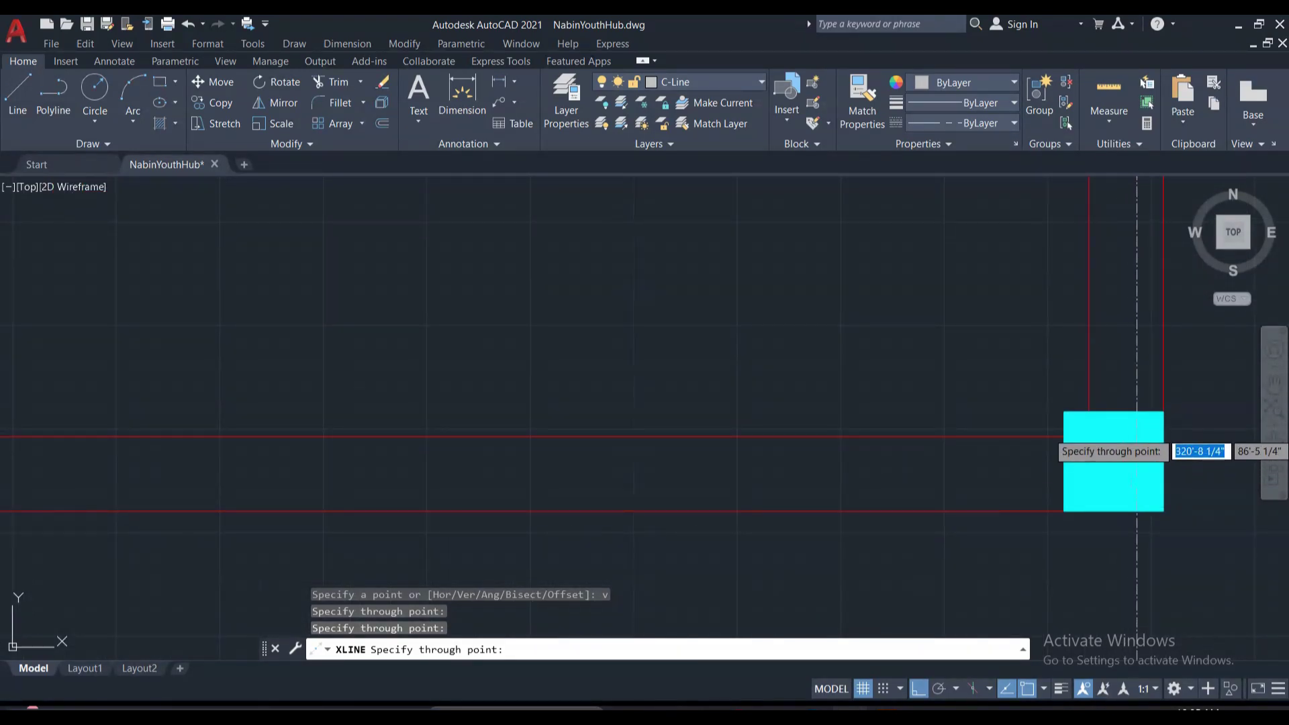
scroll(109, 296, "down", 2)
scroll(121, 302, "down", 4)
scroll(352, 342, "up", 6)
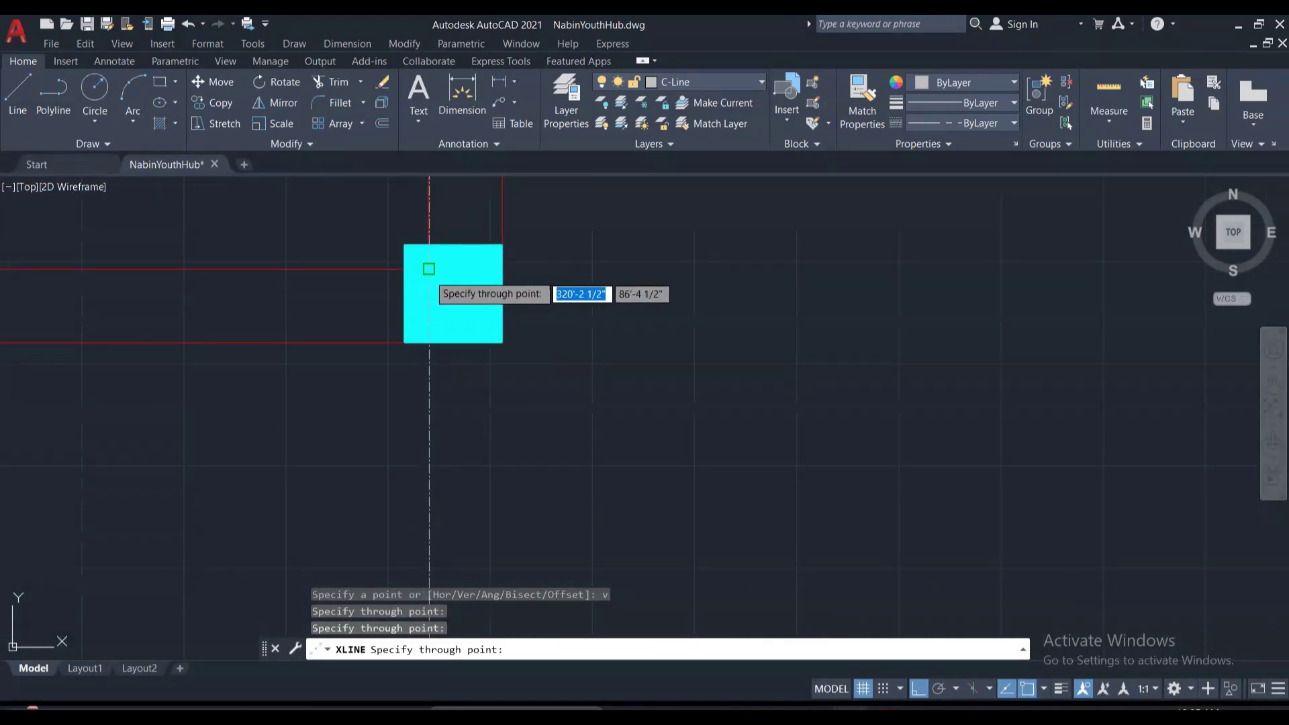
scroll(456, 309, "up", 5)
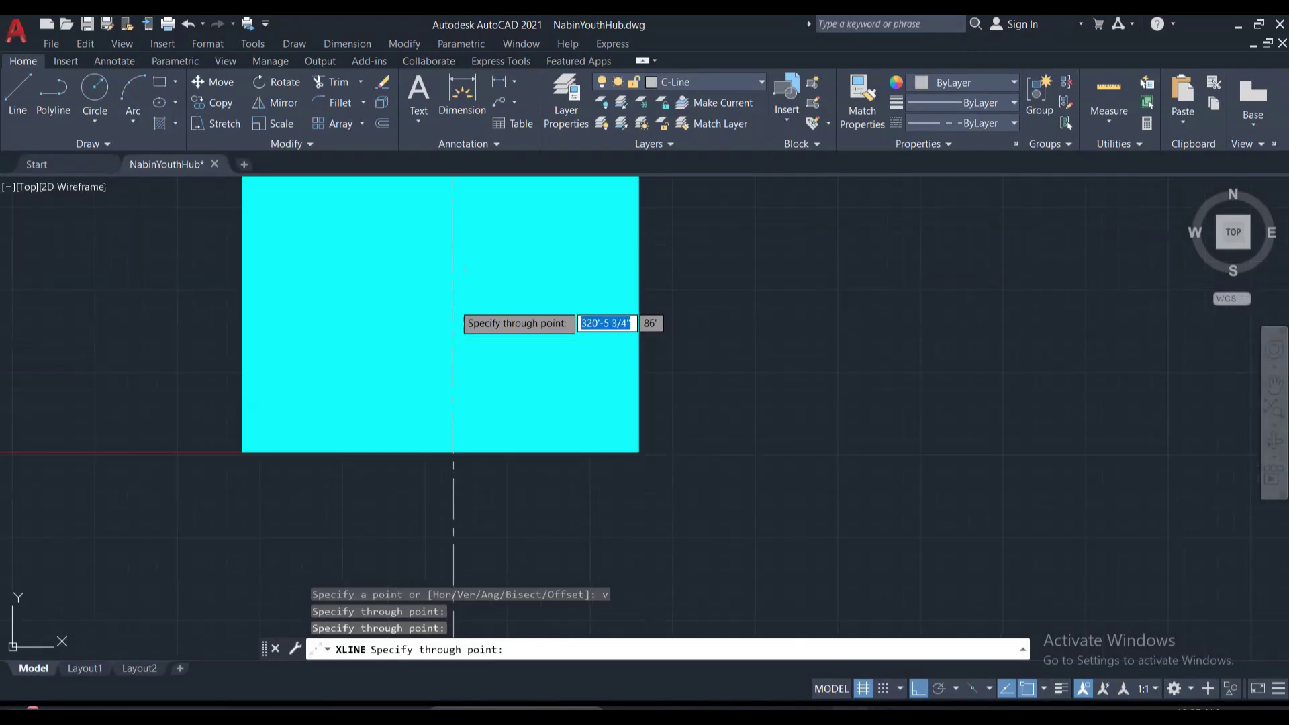
scroll(445, 262, "down", 5)
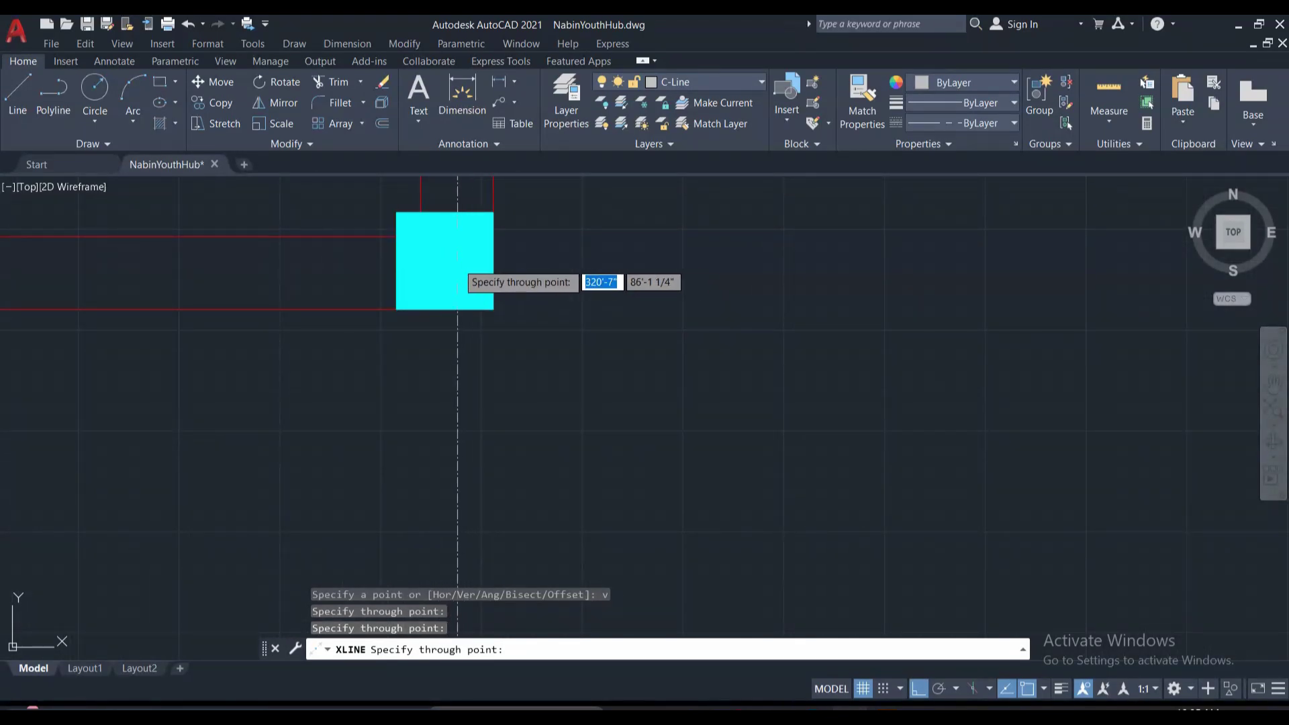
left_click(445, 260)
scroll(633, 485, "down", 5)
scroll(633, 485, "down", 2)
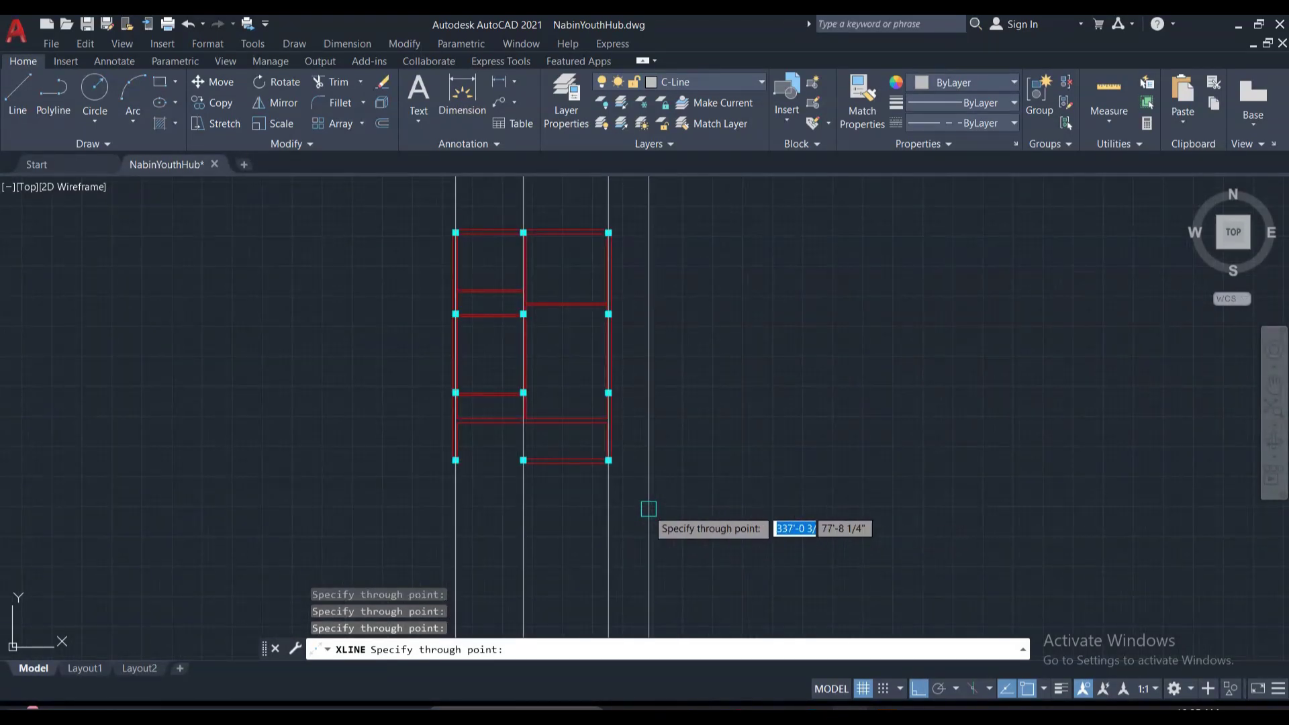
key("Escape")
key("Escape")
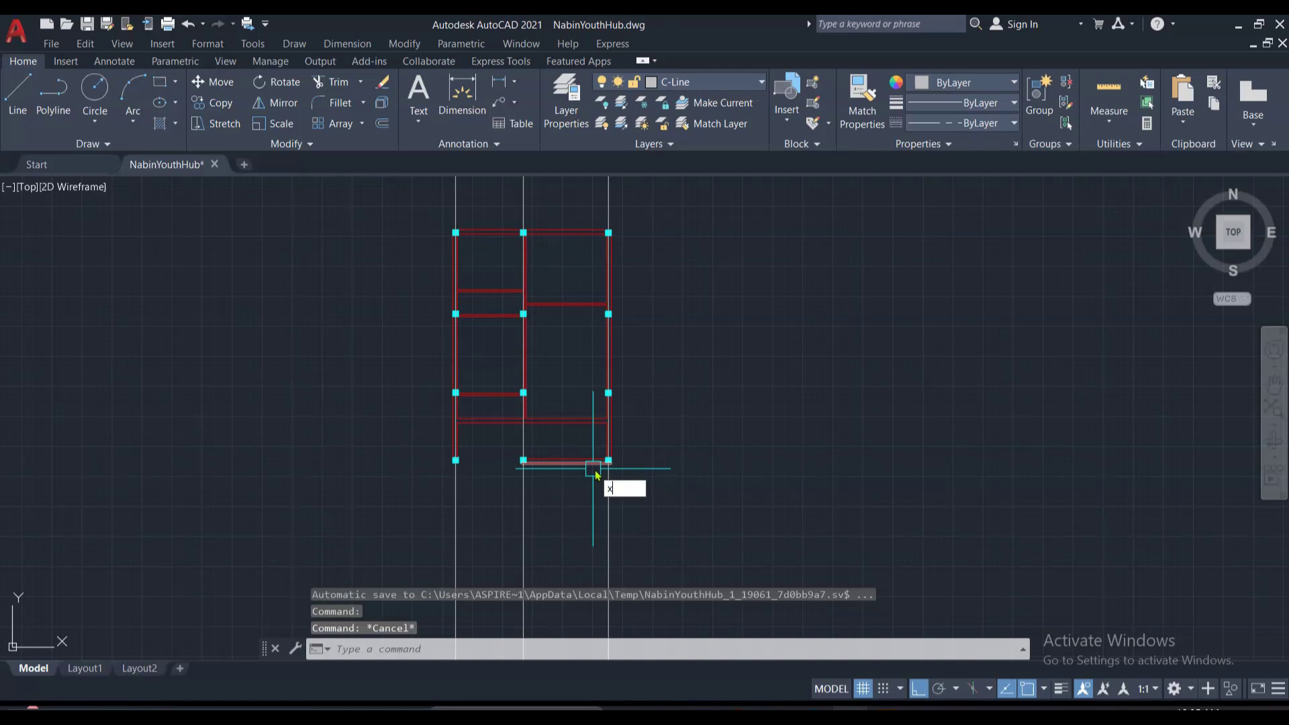
type("l")
key("Return")
Place a horizontal construction line through the bottom row of columns.
type("h")
key("Return")
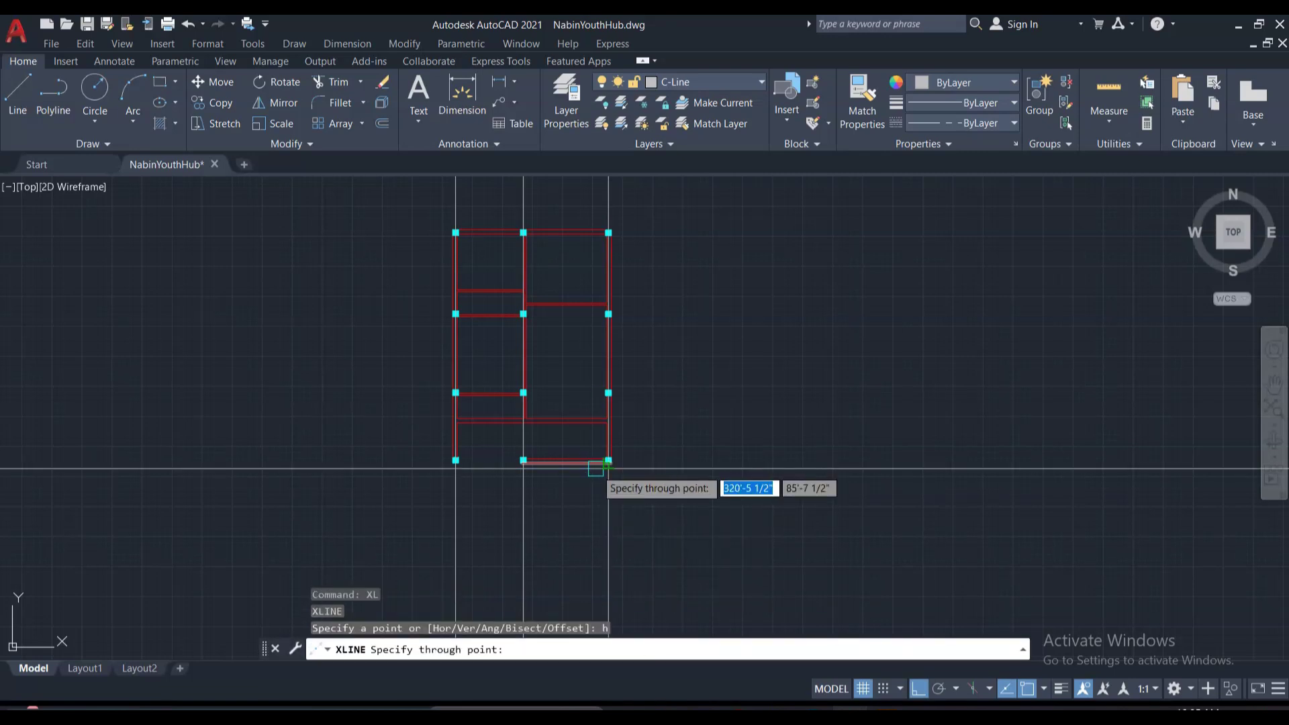
scroll(601, 484, "up", 5)
left_click(486, 432)
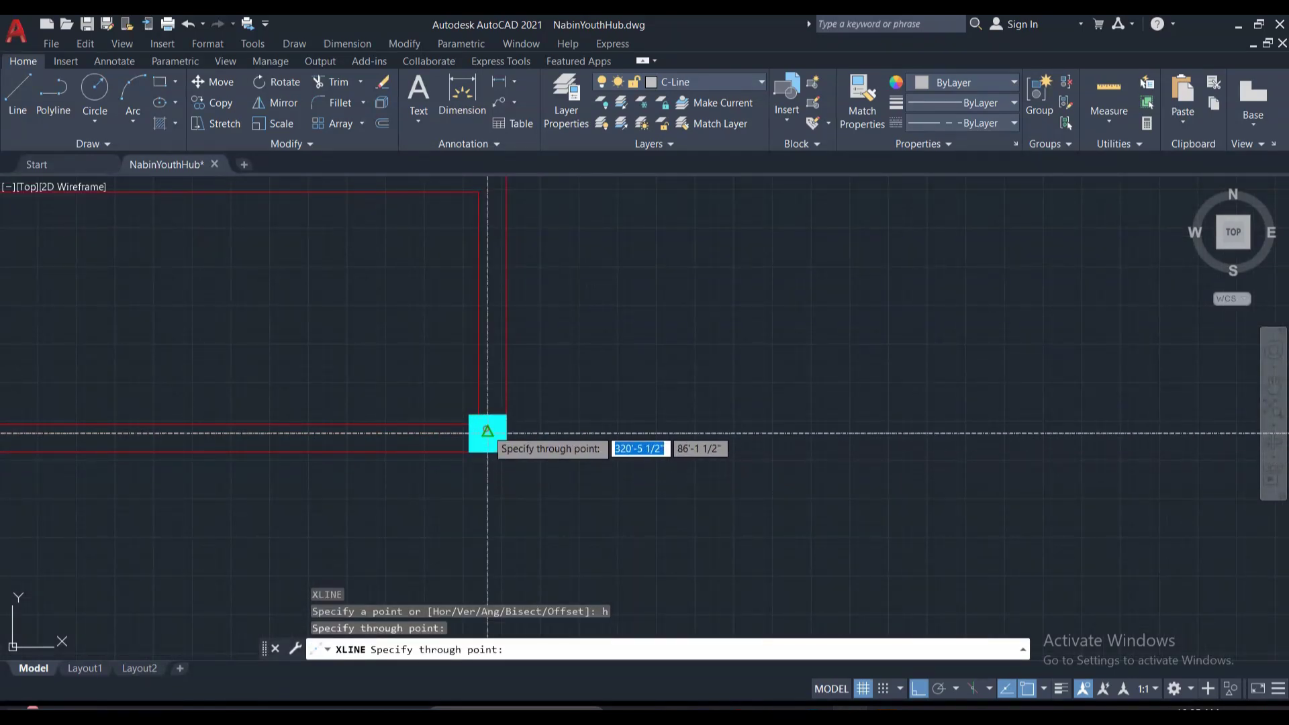
scroll(510, 446, "down", 6)
scroll(527, 437, "up", 2)
scroll(521, 428, "up", 3)
Add horizontal construction lines through the remaining column rows and end the command.
left_click(537, 337)
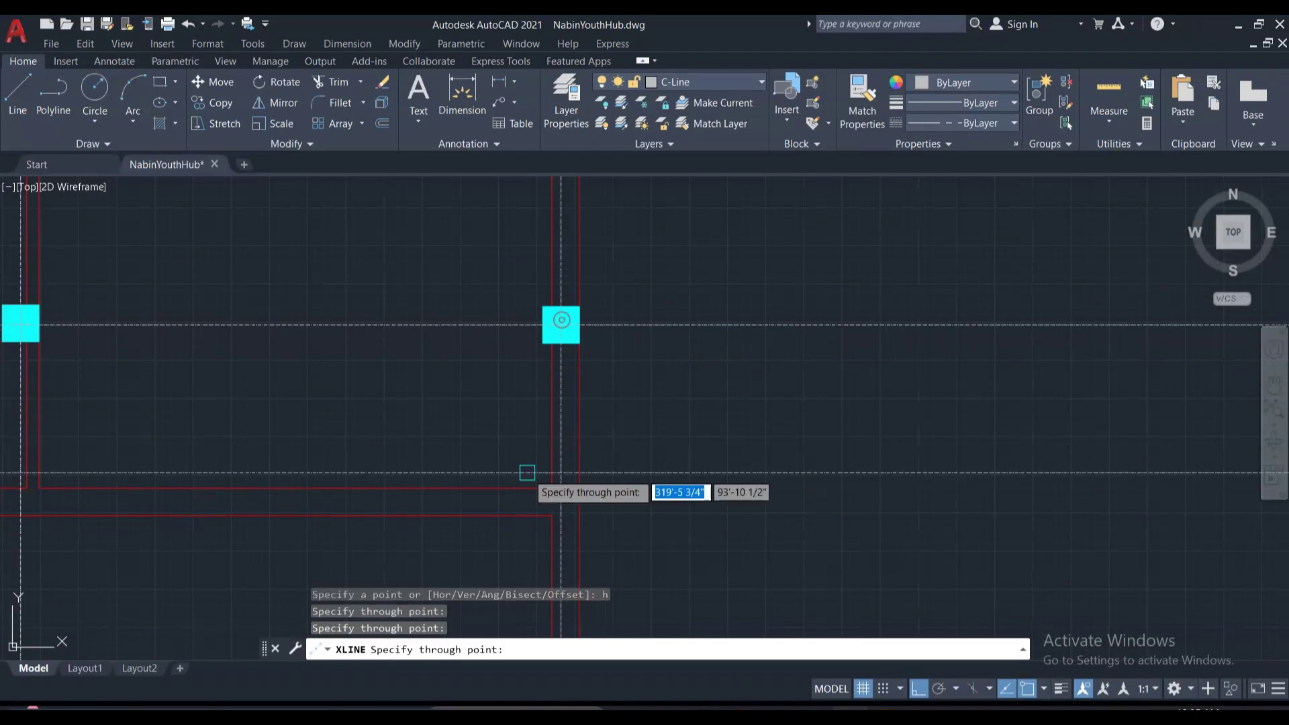
scroll(527, 468, "down", 2)
left_click(526, 353)
scroll(406, 306, "up", 3)
scroll(624, 463, "down", 5)
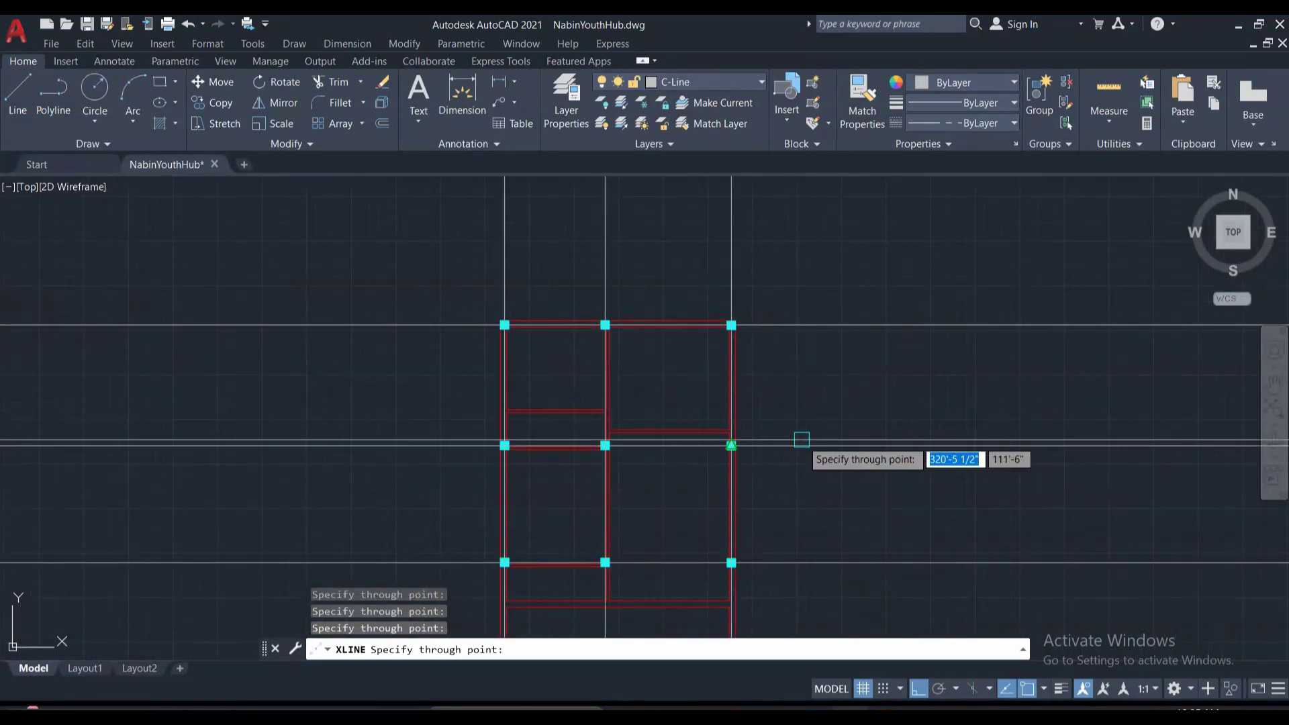
key("Escape")
scroll(665, 447, "down", 4)
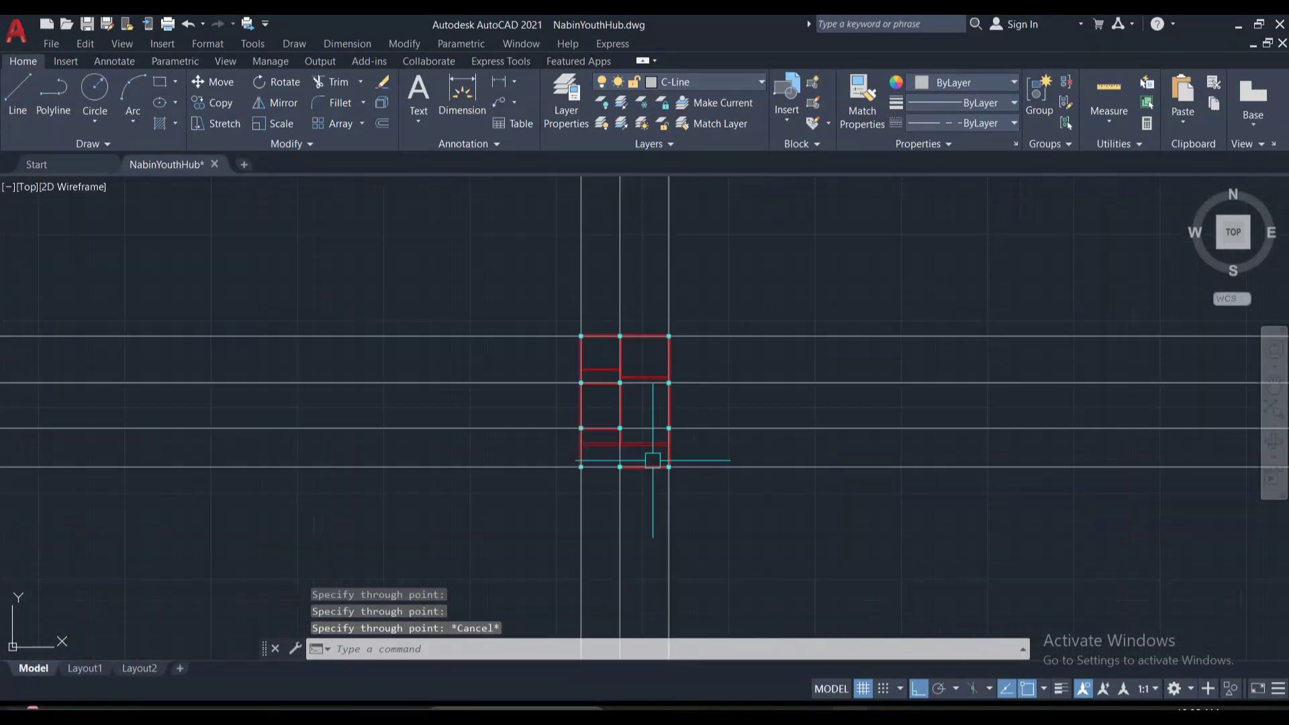
scroll(671, 362, "up", 4)
scroll(713, 437, "down", 3)
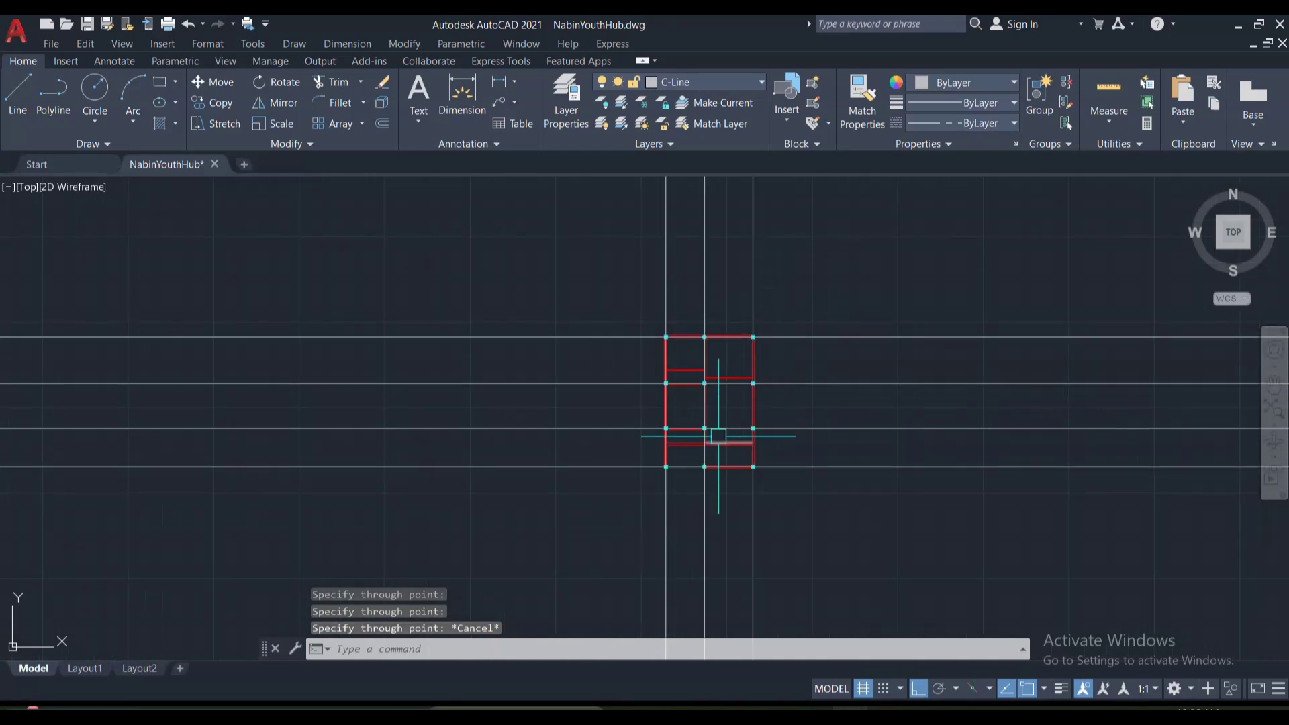
scroll(618, 340, "up", 3)
Make Outline current and draw a rectangle around the outer columns.
left_click(723, 82)
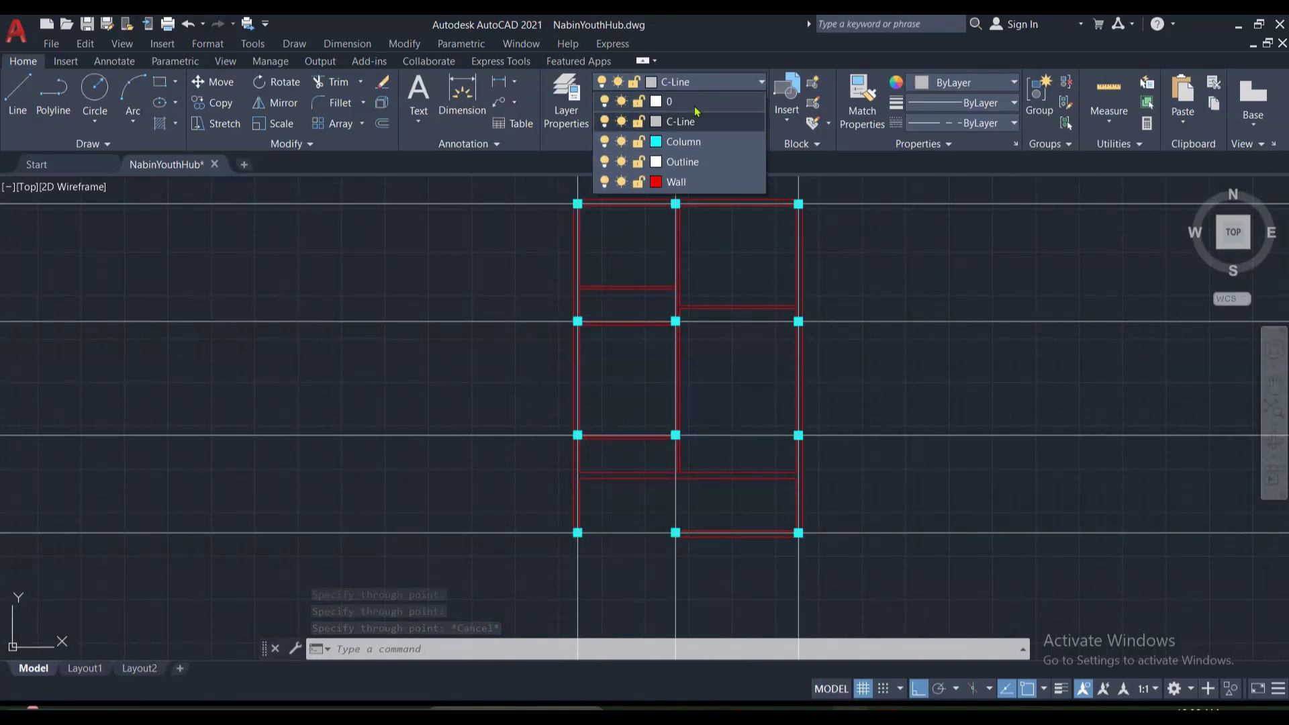
left_click(691, 165)
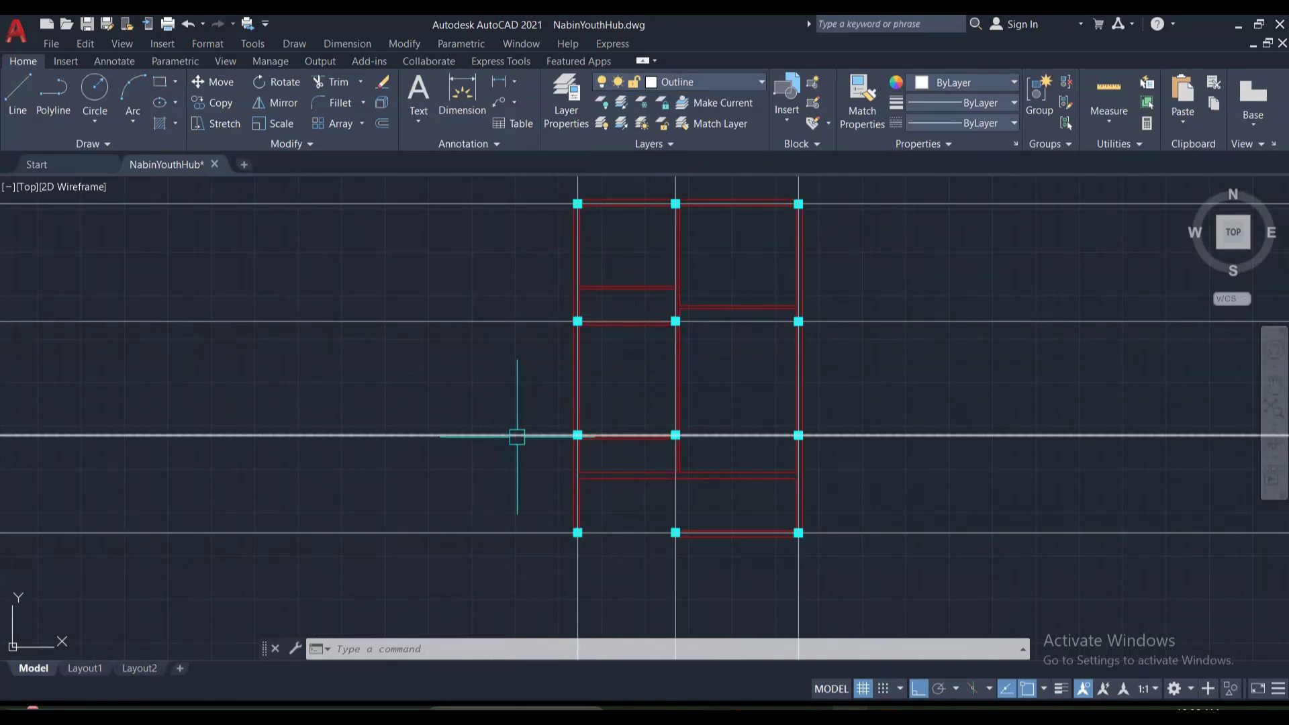
type("rec")
key("Return")
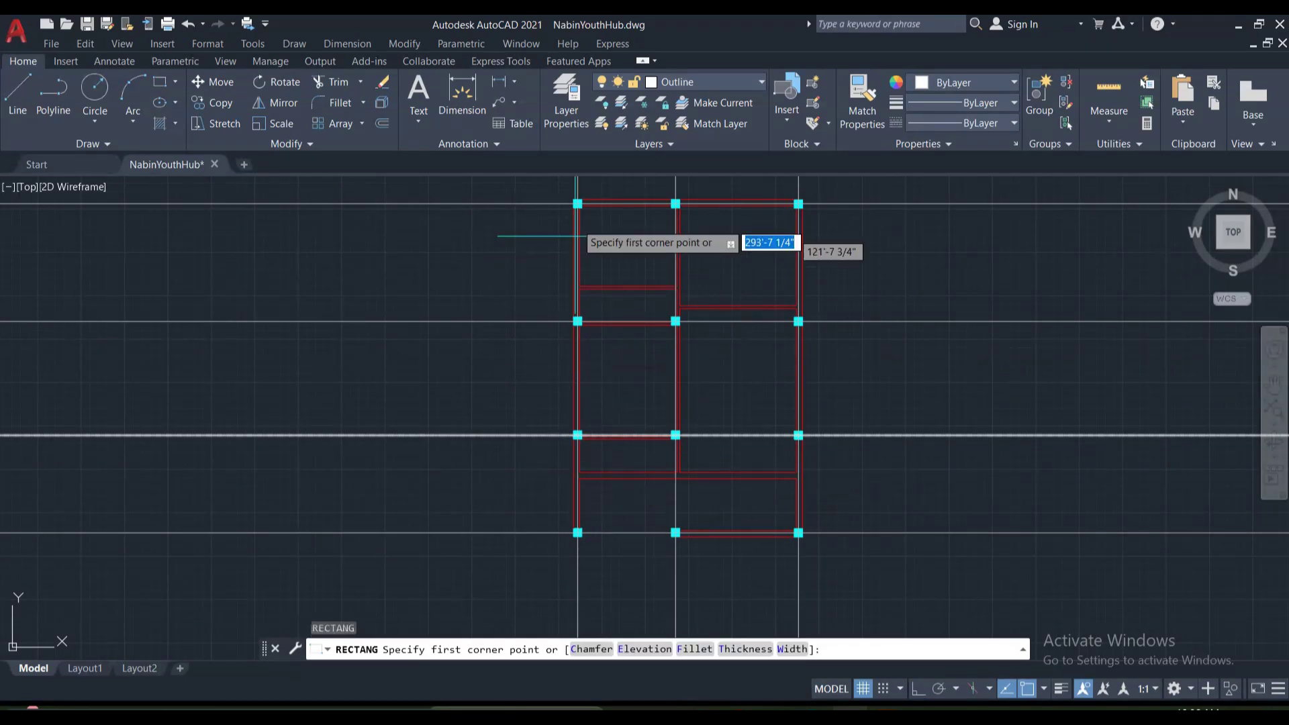
scroll(581, 196, "up", 5)
scroll(540, 212, "up", 3)
left_click(535, 207)
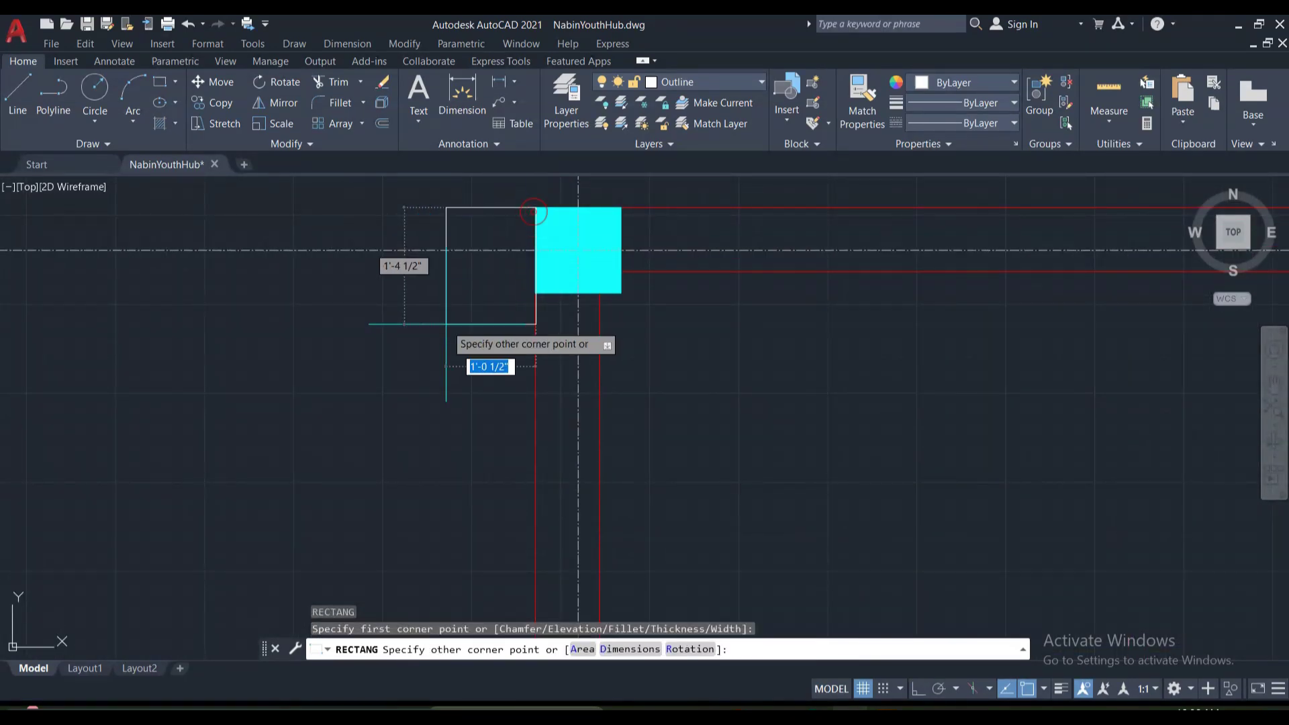
scroll(490, 309, "down", 3)
scroll(692, 417, "down", 3)
scroll(701, 418, "down", 2)
scroll(701, 417, "up", 2)
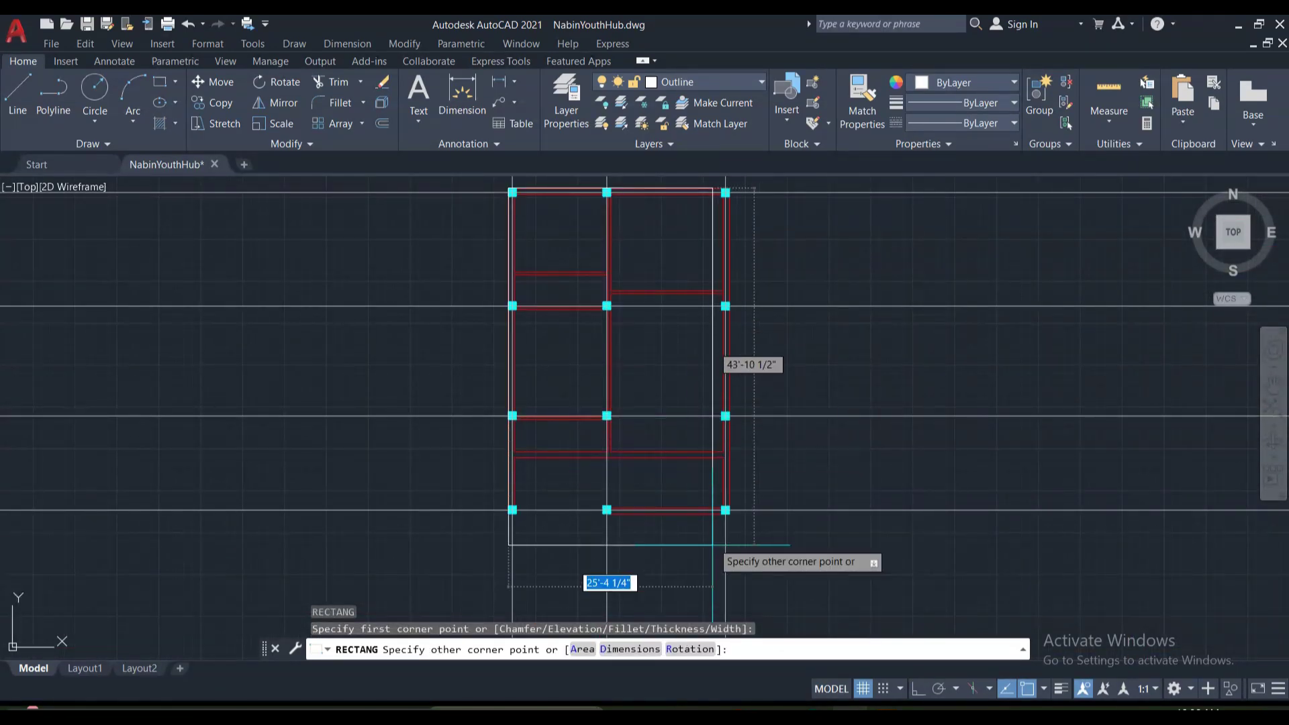
scroll(723, 349, "up", 3)
key("Escape")
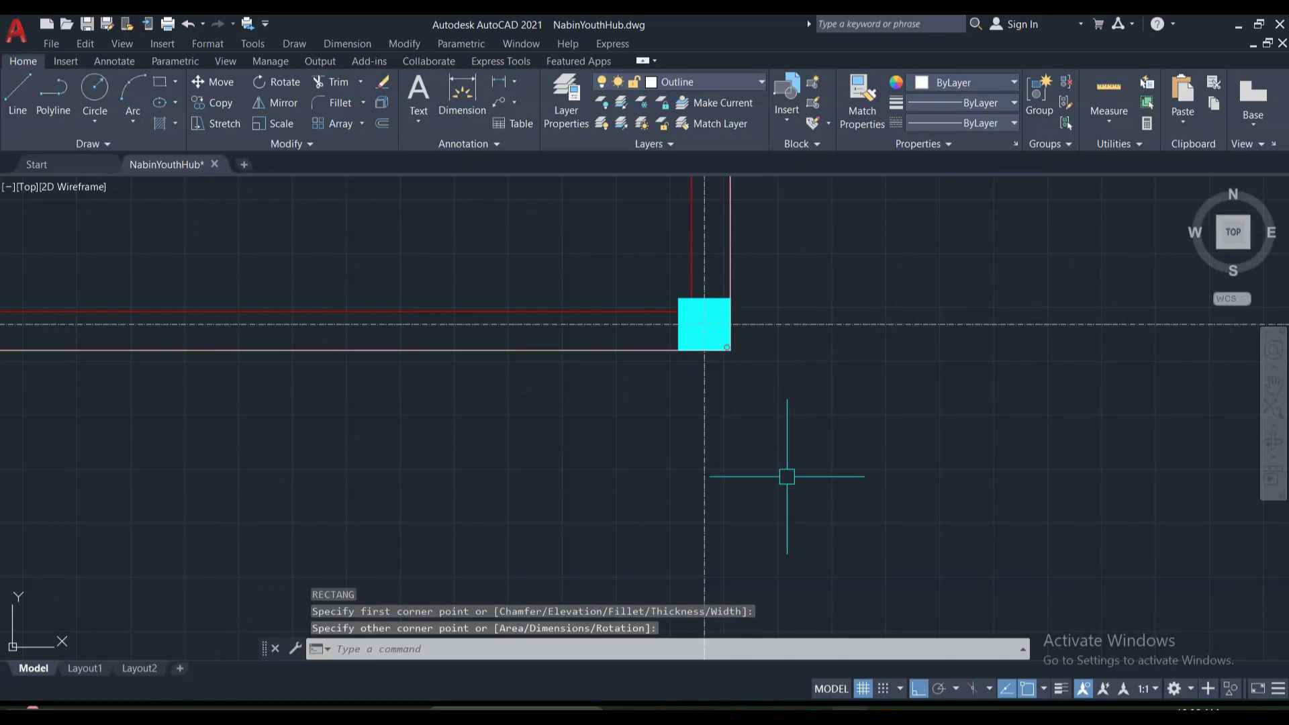
scroll(786, 475, "down", 3)
scroll(785, 521, "down", 3)
key("Escape")
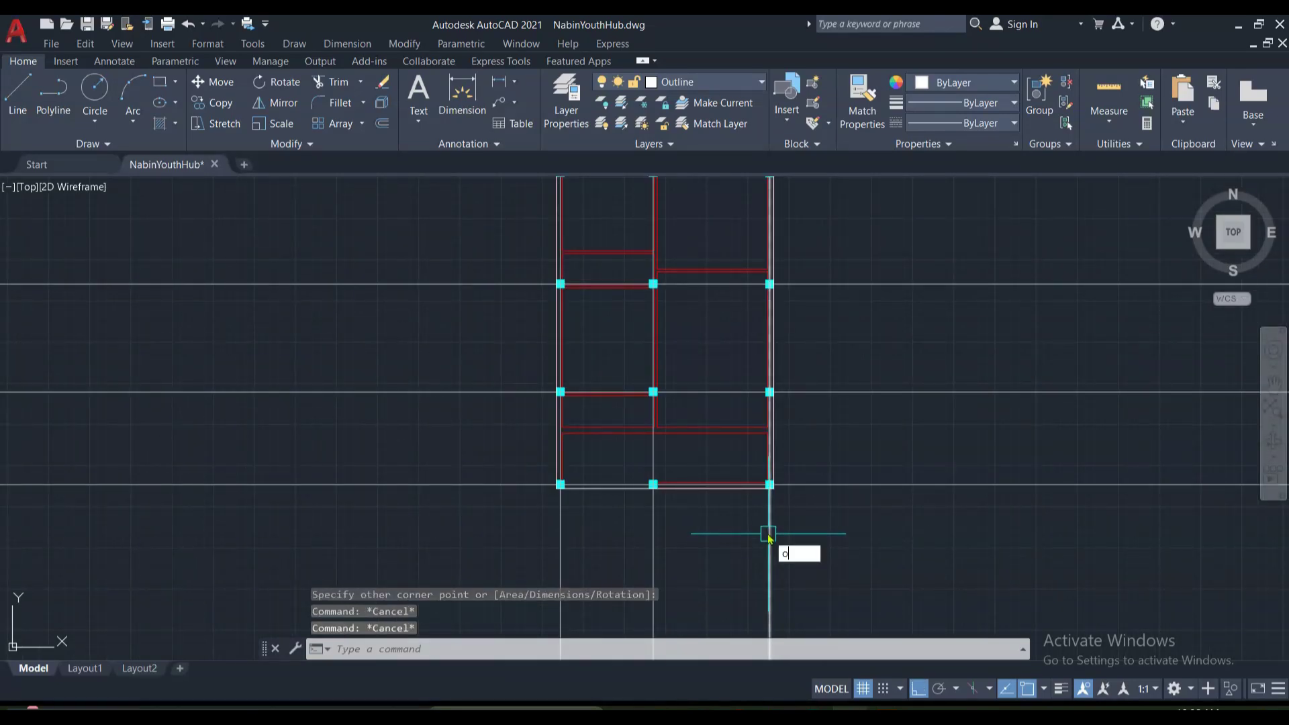
Offset the column rectangle 5' outward, then delete the inner rectangle.
type("o")
key("Return")
type("5")
key("Return")
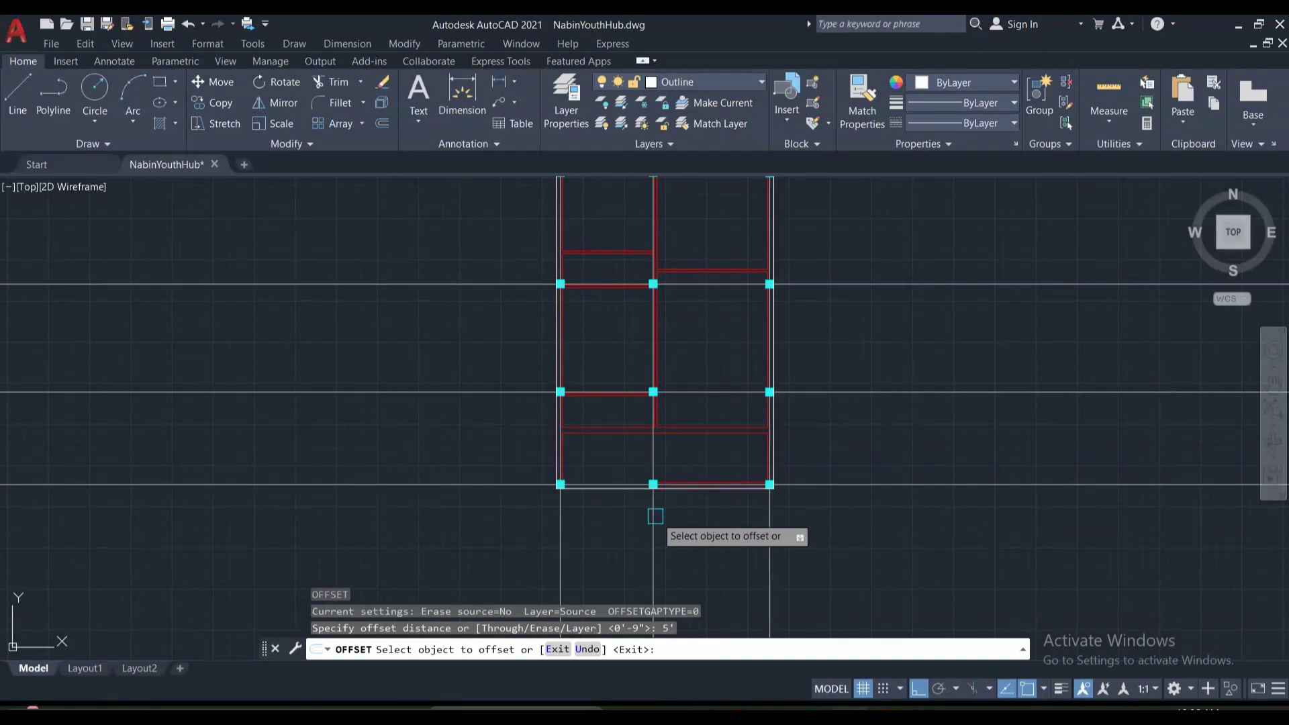
scroll(594, 487, "up", 5)
left_click(598, 460)
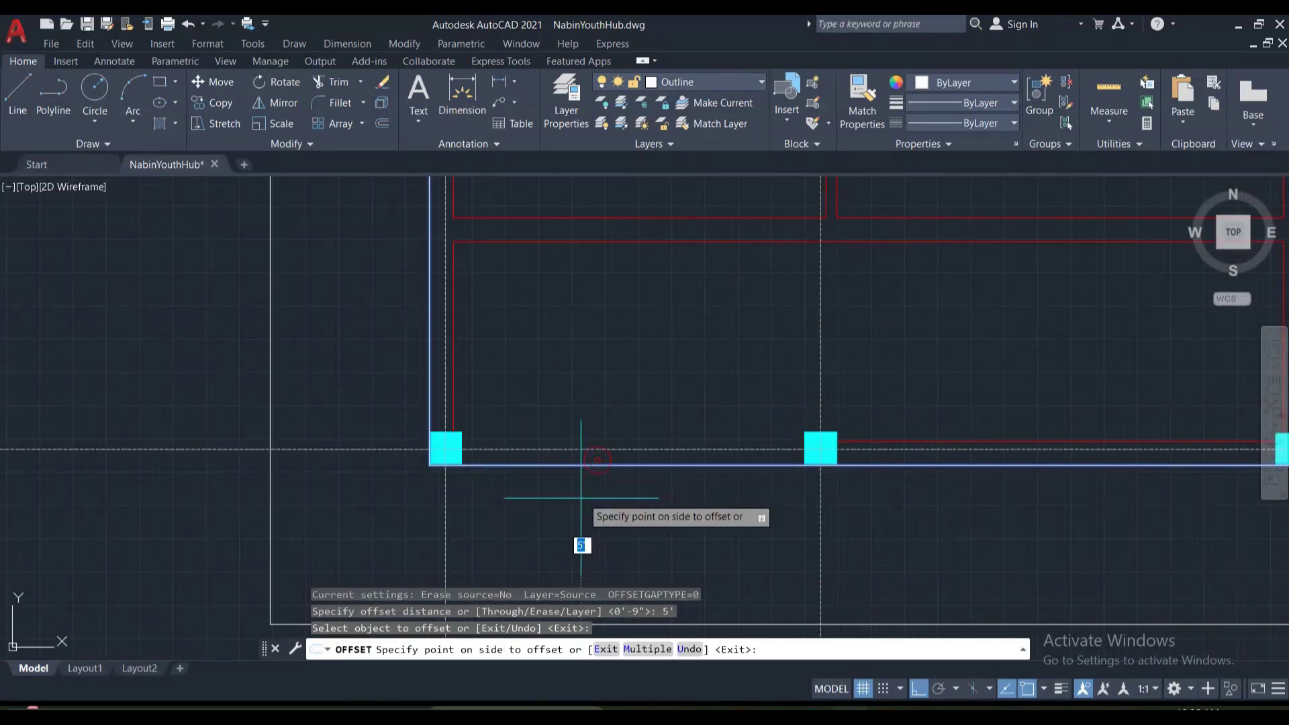
left_click(540, 533)
scroll(600, 533, "down", 2)
key("Escape")
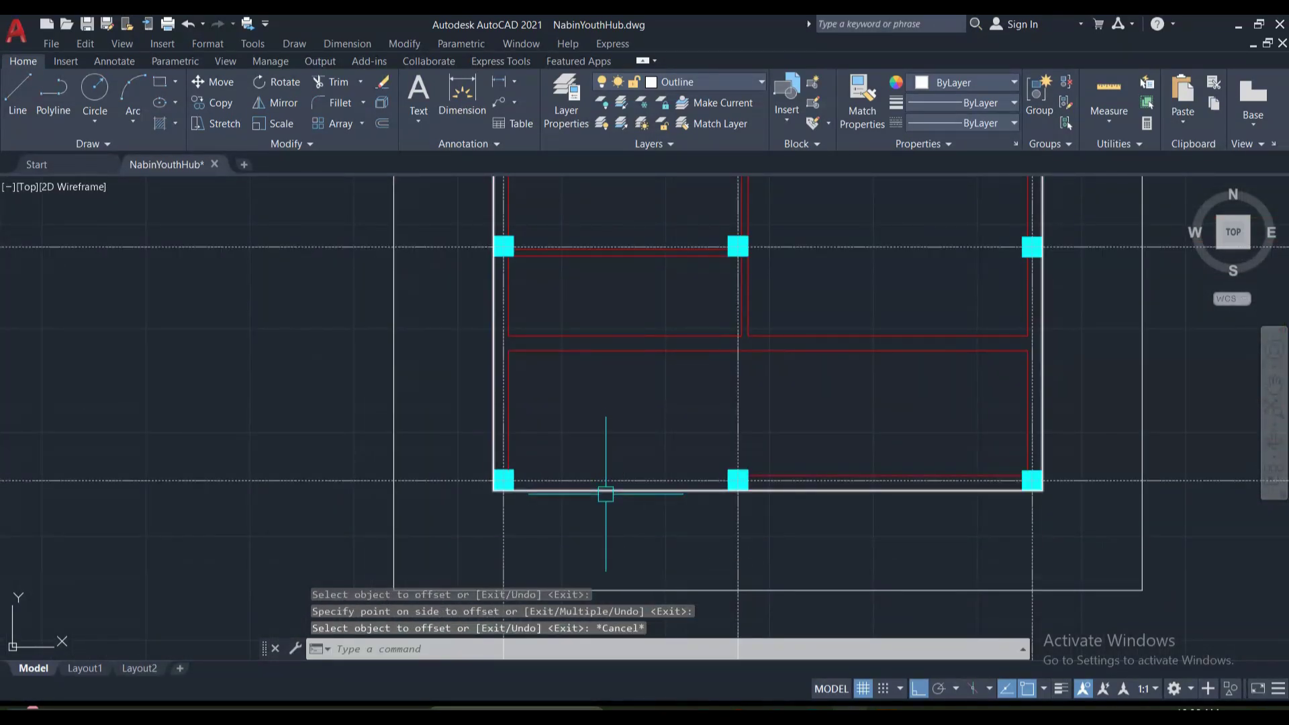
scroll(605, 495, "up", 4)
left_click(605, 480)
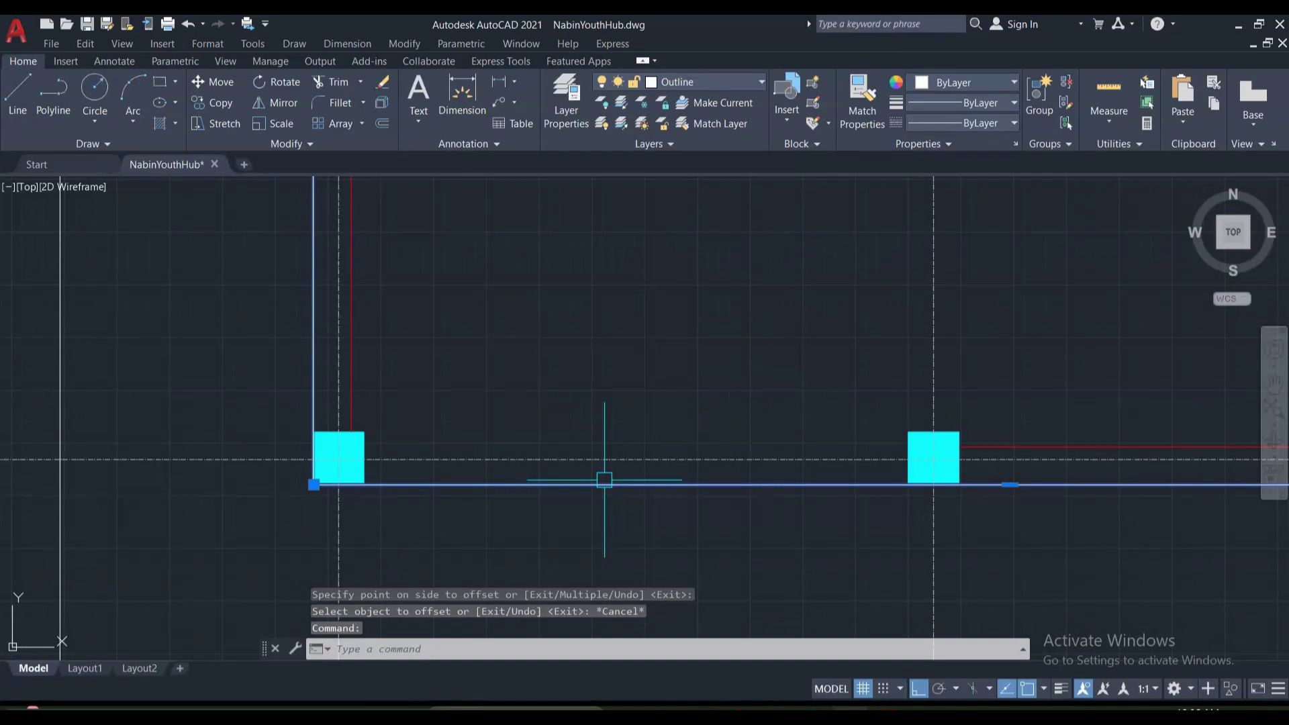
key("Delete")
Fence-trim the grid lines back to the boundary rectangle on the right, left, top and bottom.
scroll(671, 403, "down", 5)
middle_click_drag(772, 567, 736, 628)
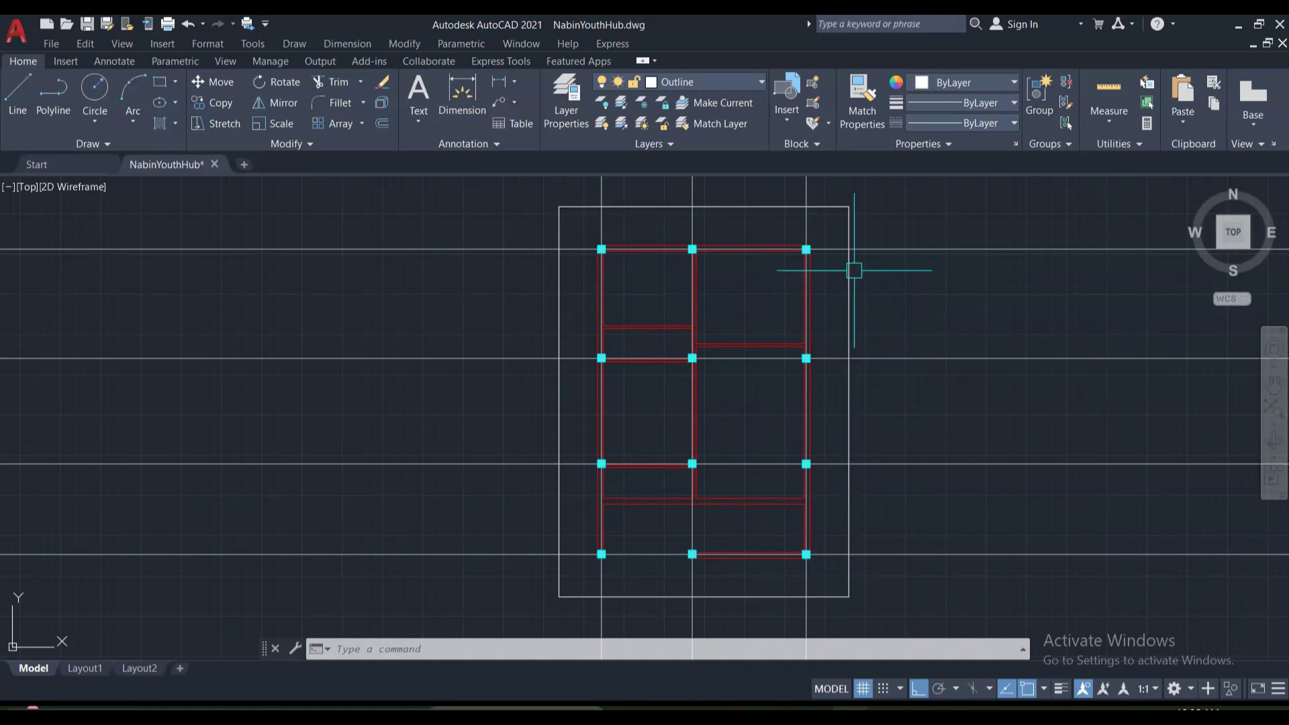
key("Escape")
key("Escape")
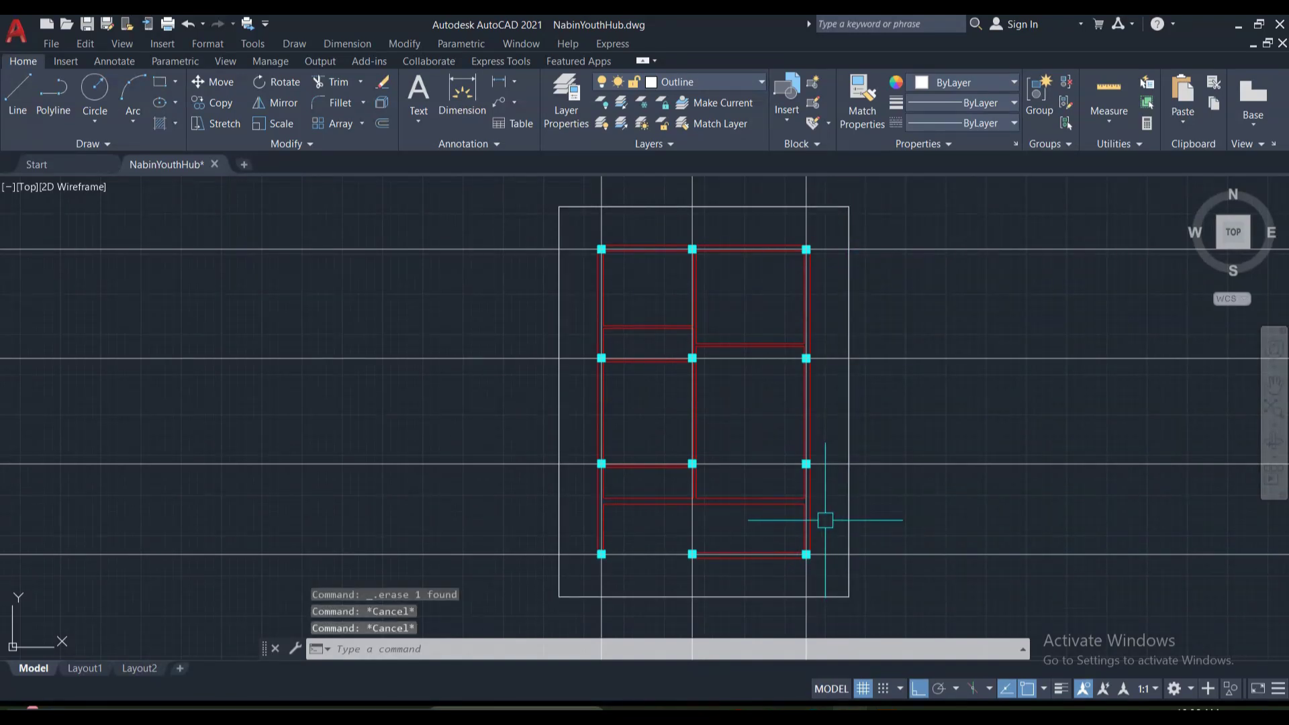
type("tr")
key("Return")
left_click_drag(1001, 575, 1007, 231)
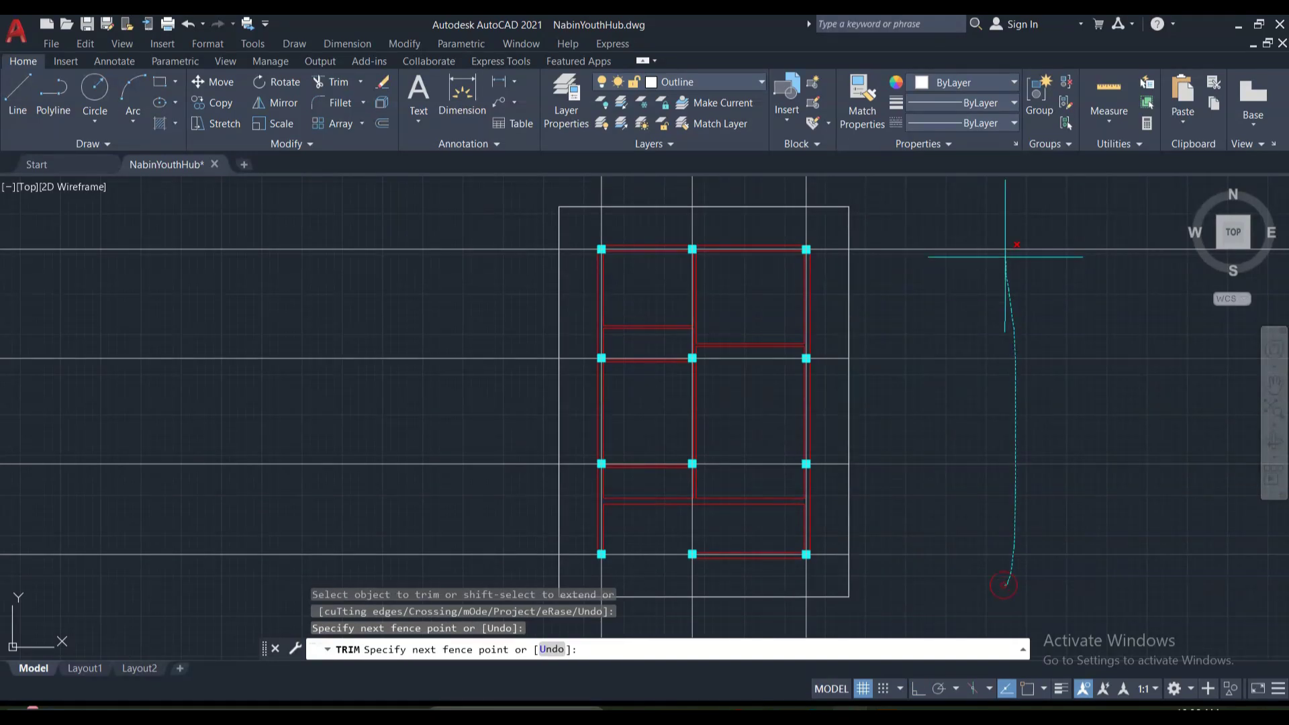
scroll(965, 519, "down", 6)
left_click_drag(707, 572, 714, 340)
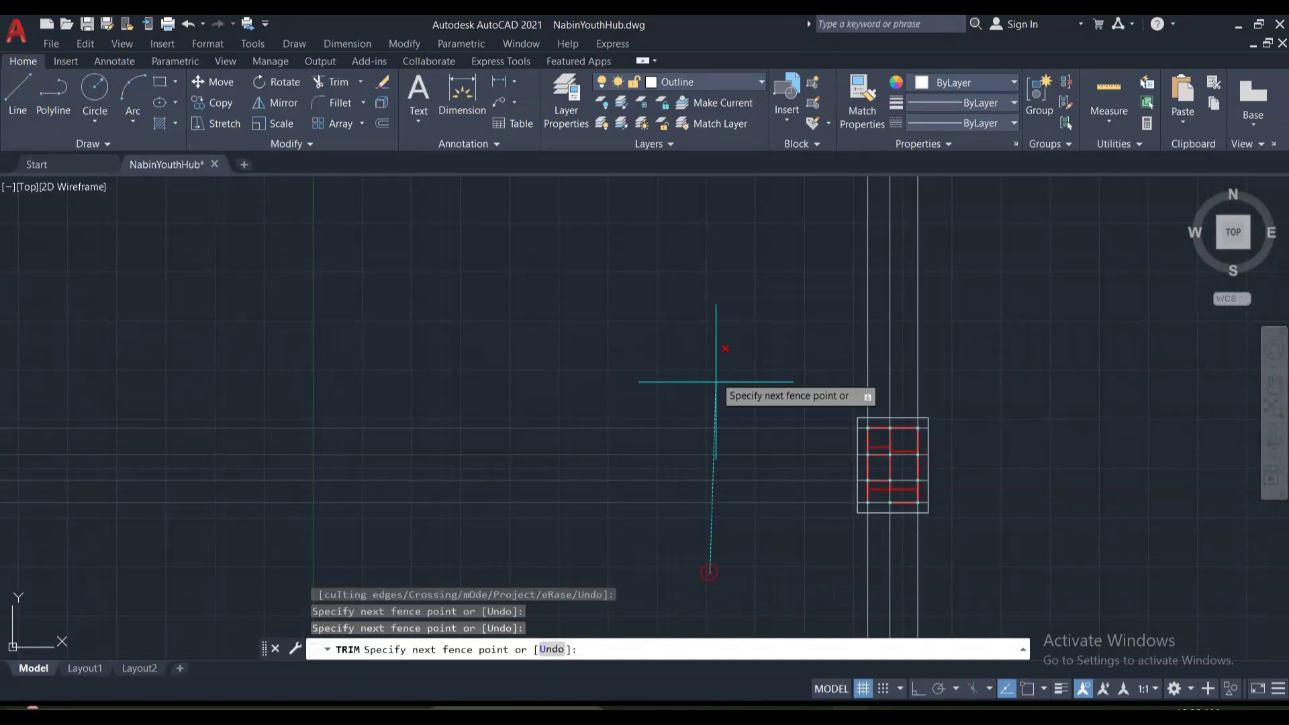
left_click_drag(794, 308, 1094, 286)
left_click_drag(1020, 532, 732, 617)
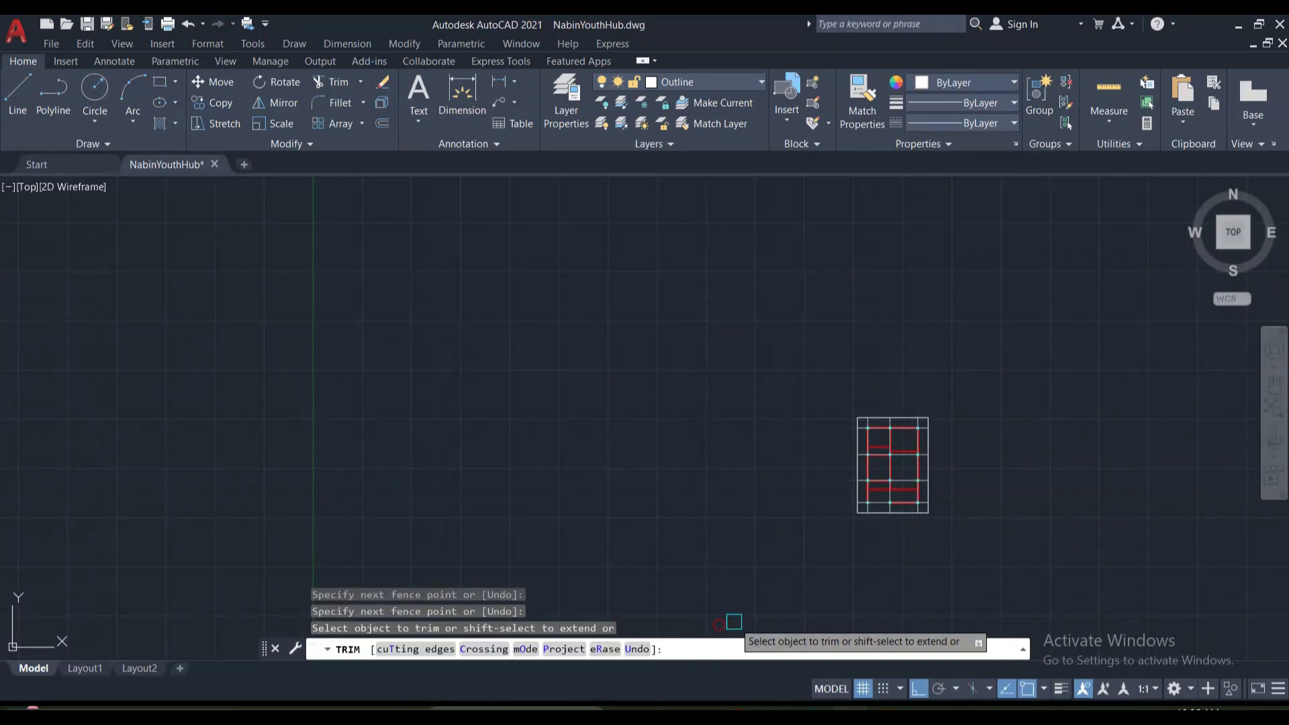
scroll(914, 454, "down", 3)
scroll(751, 610, "up", 5)
middle_click_drag(751, 610, 863, 452)
scroll(829, 512, "up", 3)
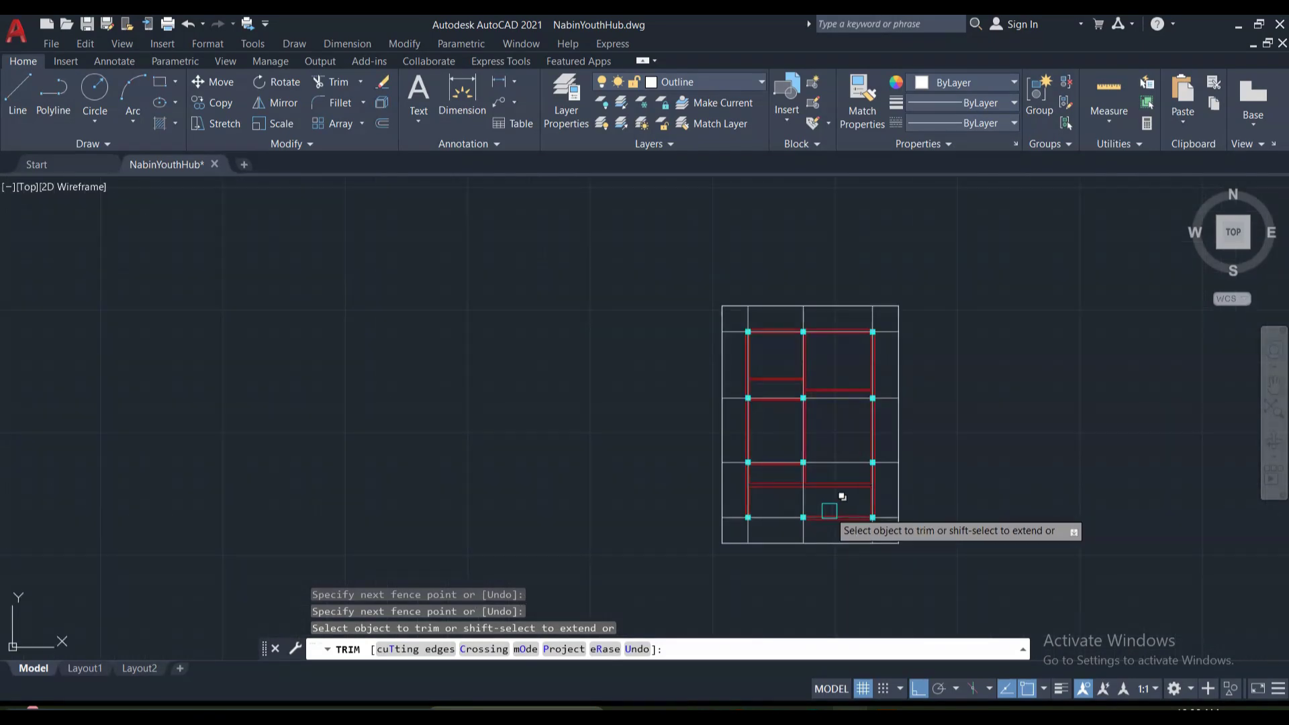
scroll(828, 512, "up", 3)
key("Escape")
Erase the temporary boundary rectangle and recentre the trimmed plan in view.
left_click(997, 456)
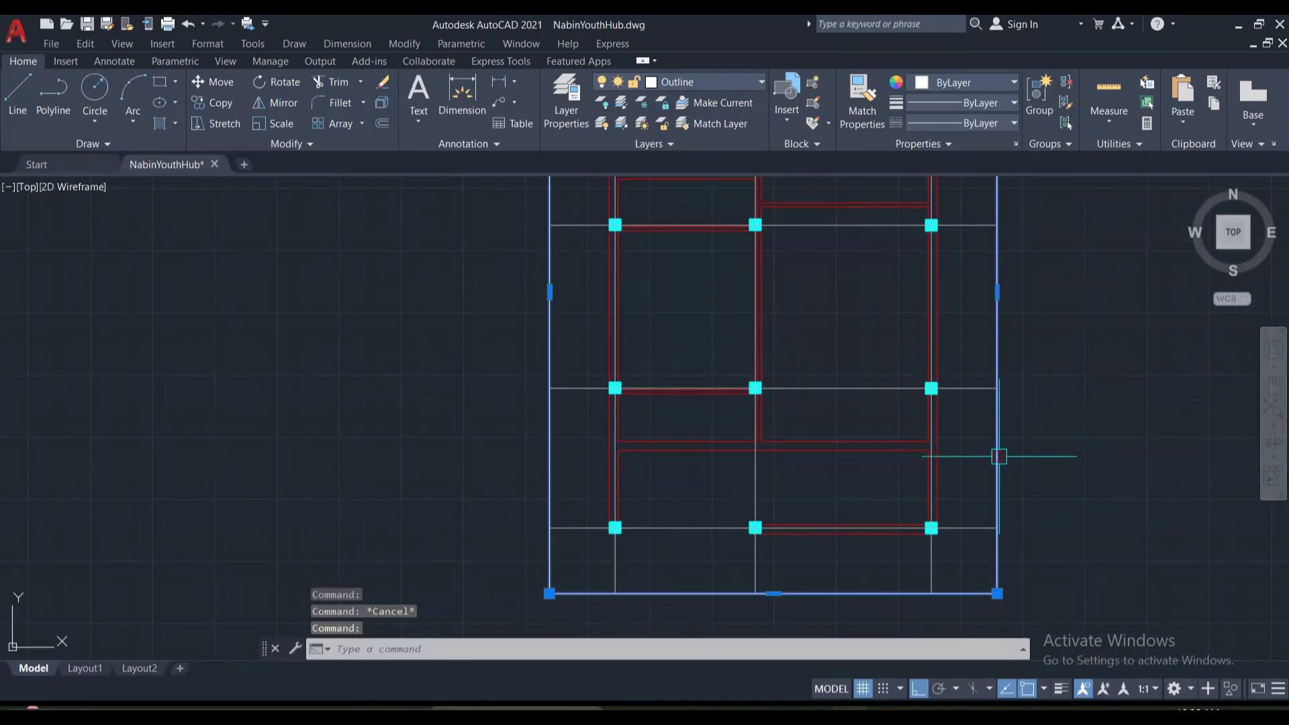
key("Delete")
scroll(839, 497, "down", 3)
scroll(791, 454, "up", 4)
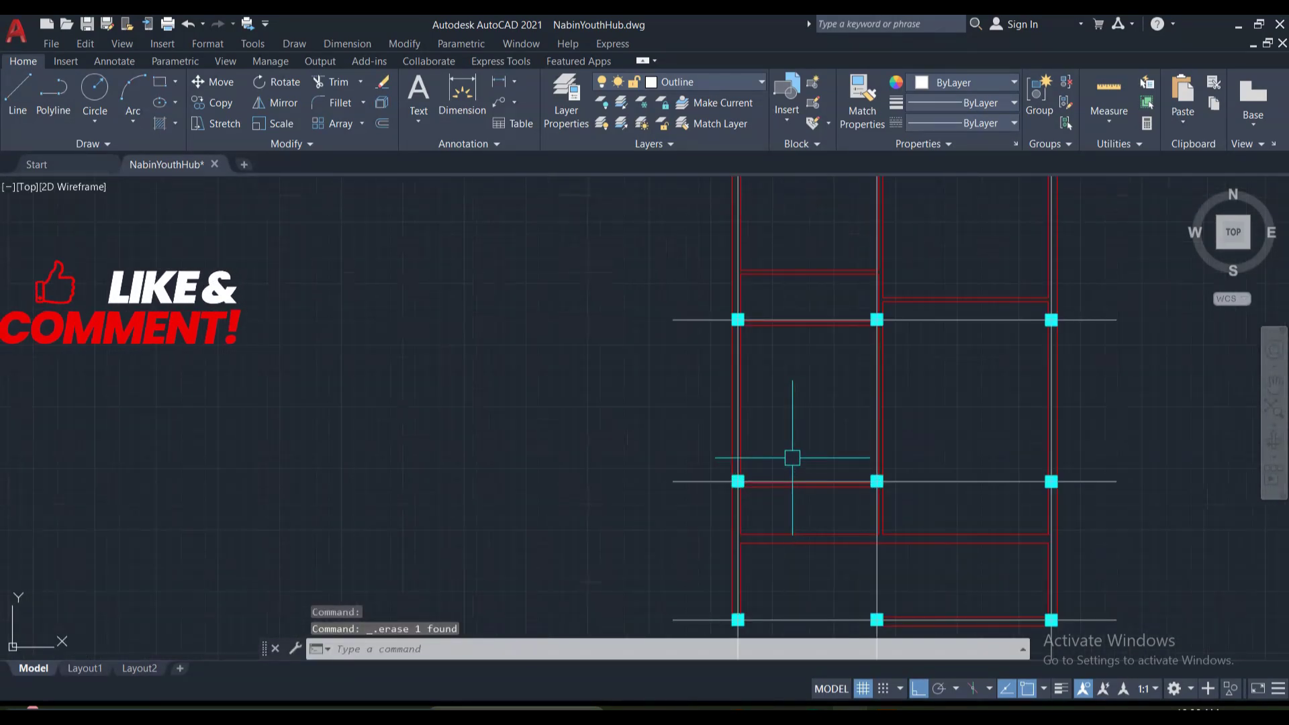
middle_click_drag(739, 388, 606, 308)
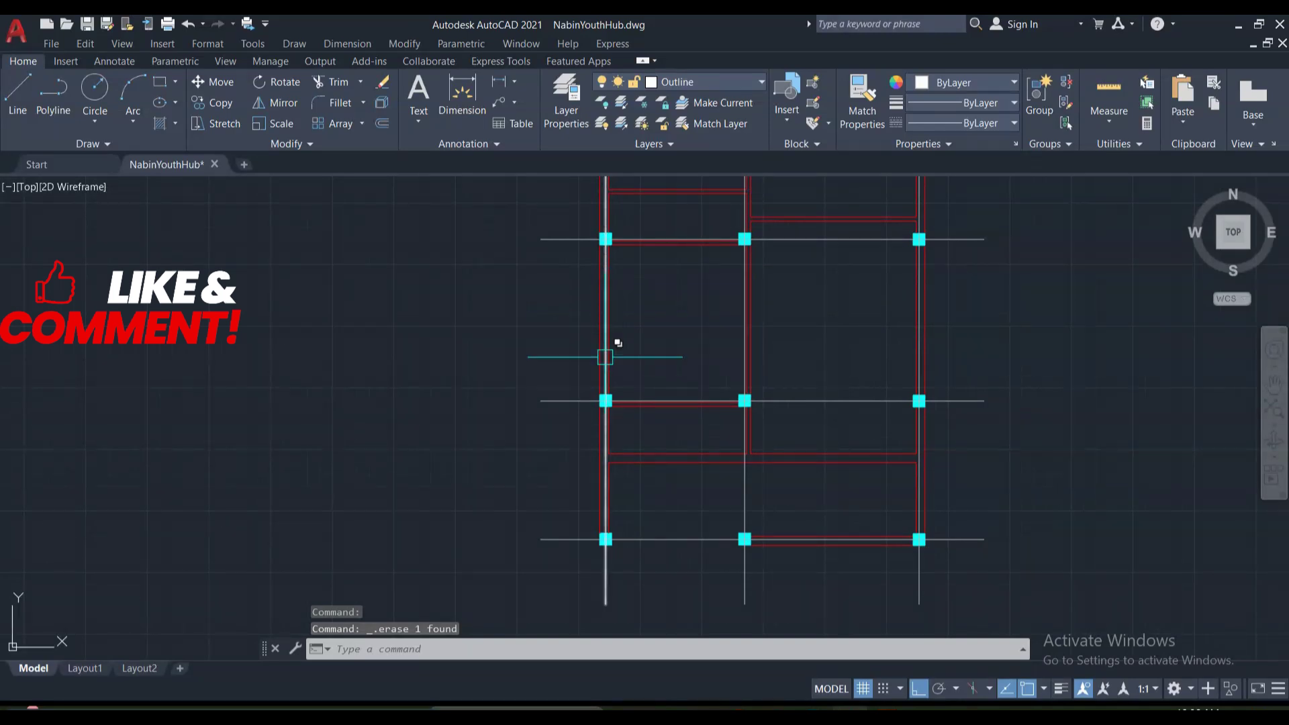
scroll(913, 577, "up", 5)
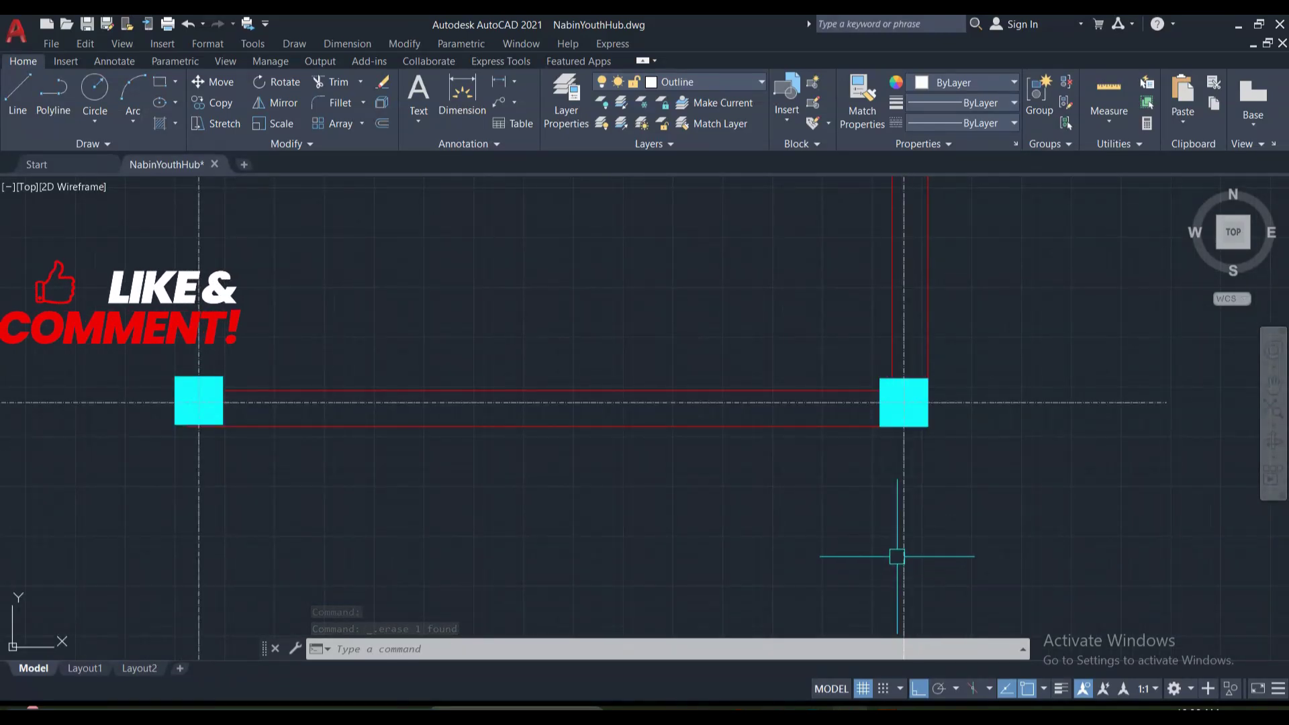
scroll(903, 554, "up", 3)
scroll(861, 493, "down", 3)
scroll(866, 503, "down", 5)
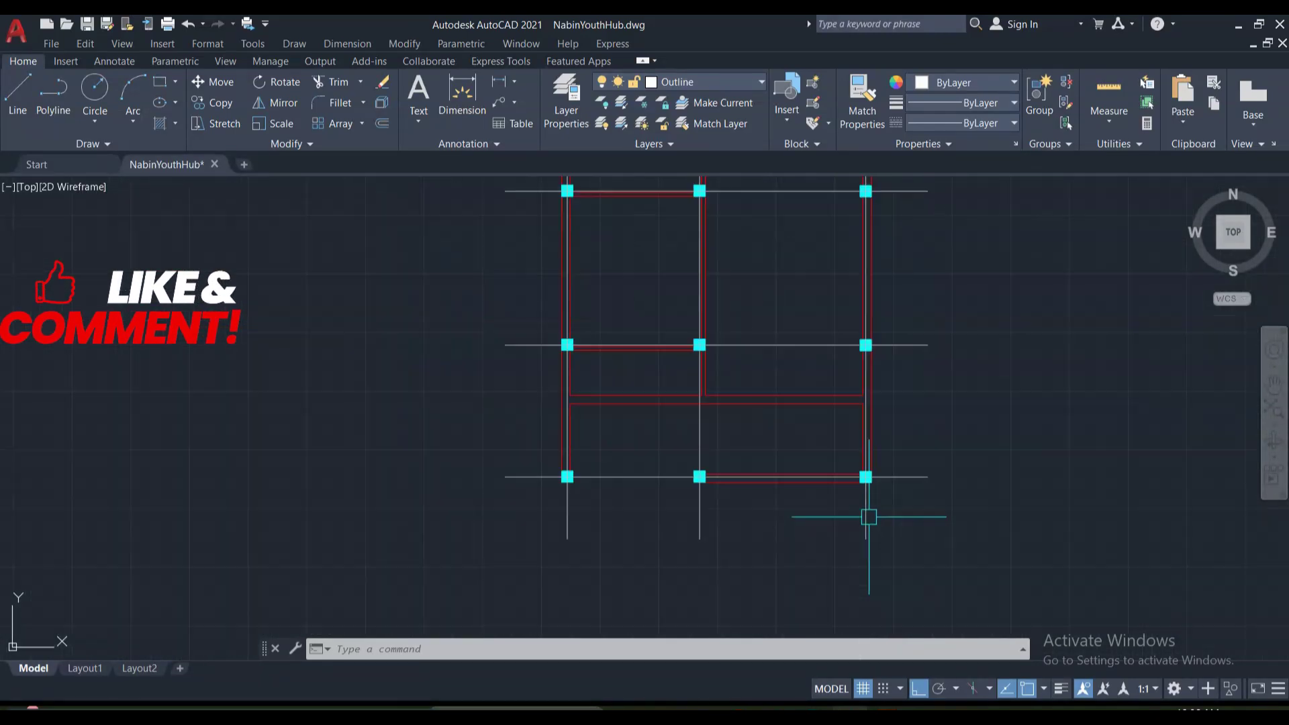
mouse_move(793, 371)
middle_mouse_down()
mouse_move(782, 431)
mouse_move(760, 433)
middle_mouse_up()
scroll(785, 426, "down", 2)
Set the linetype scale (LTS) to 10, then increase it to 15.
type("LTS")
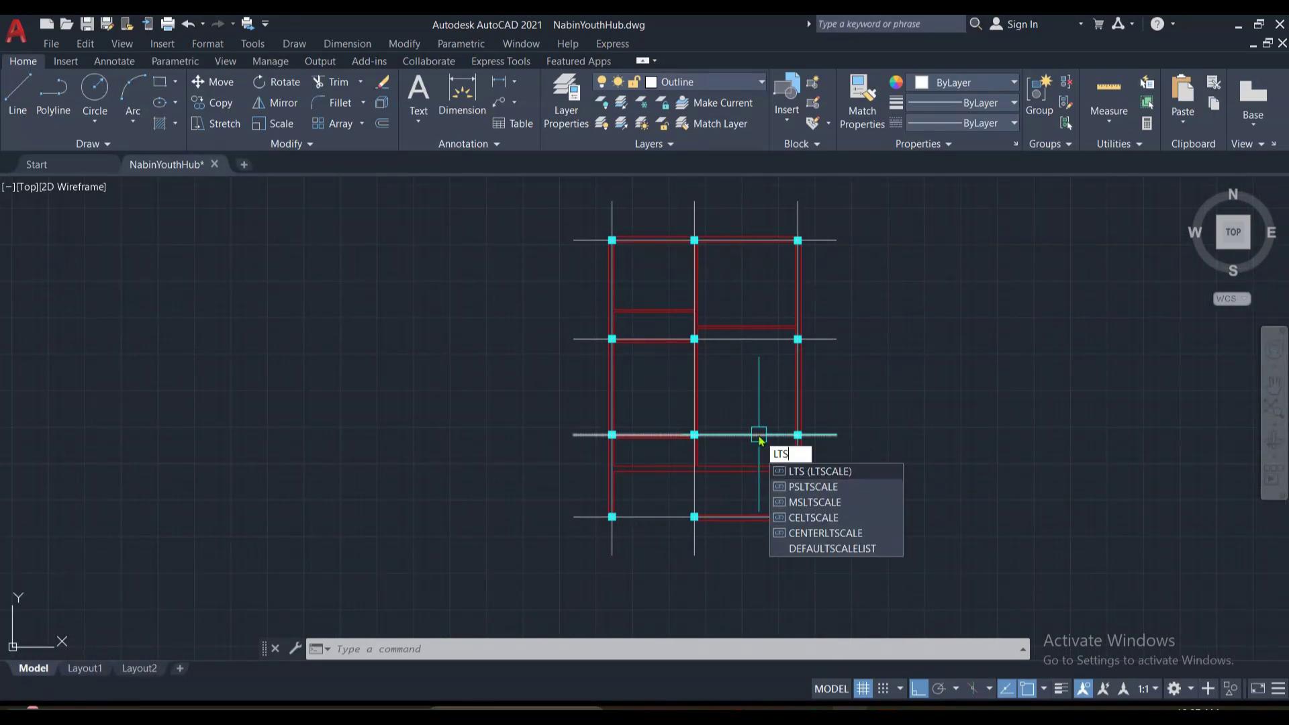
key("Return")
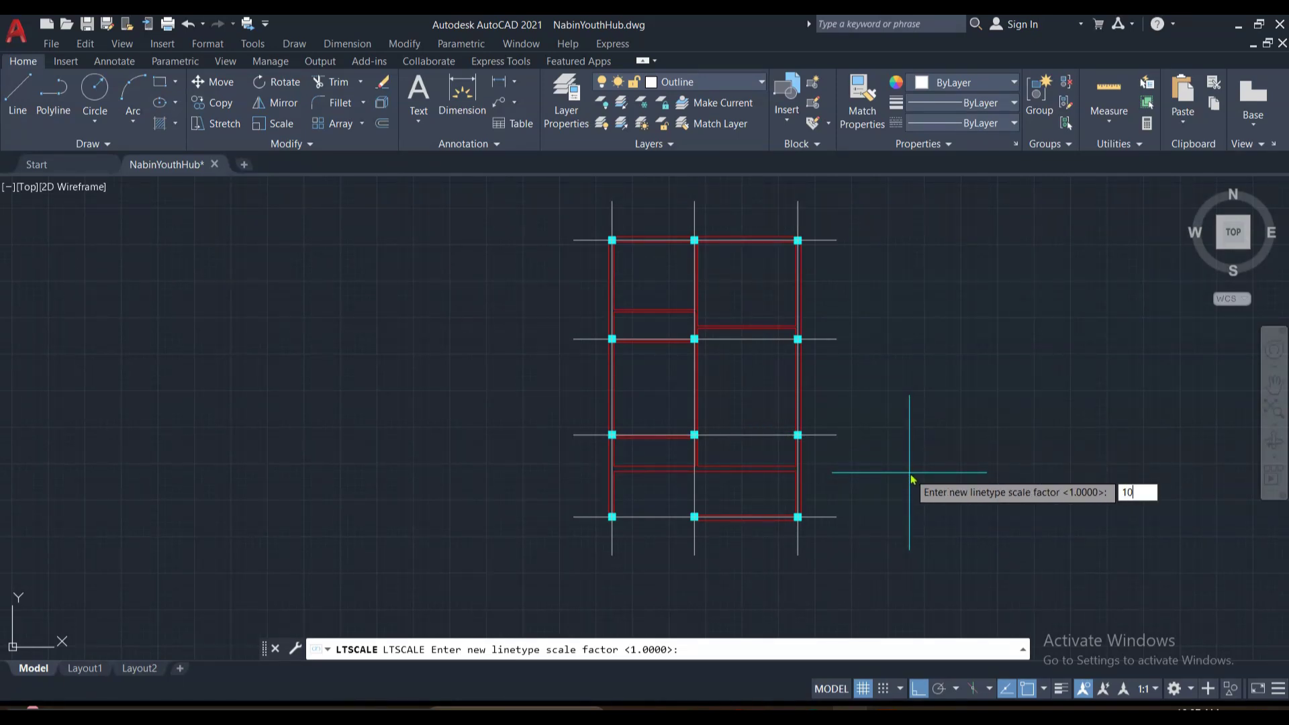
key("Return")
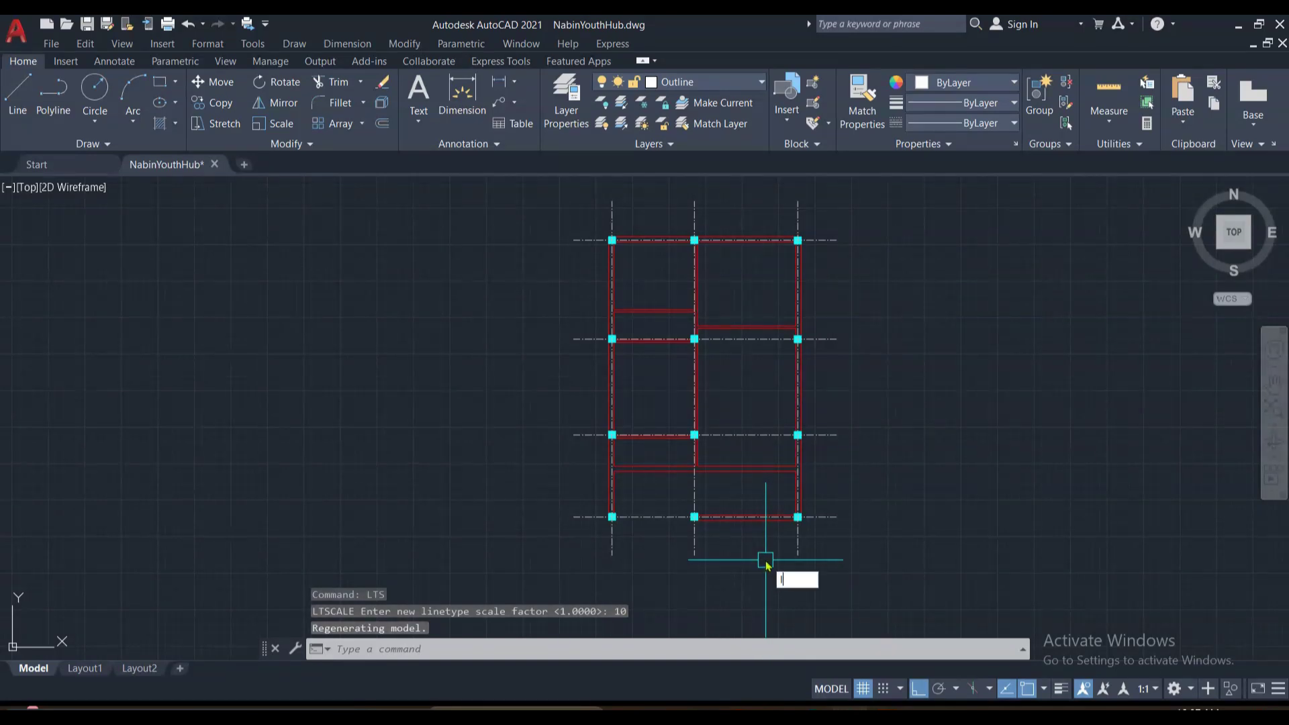
type("lts")
key("Return")
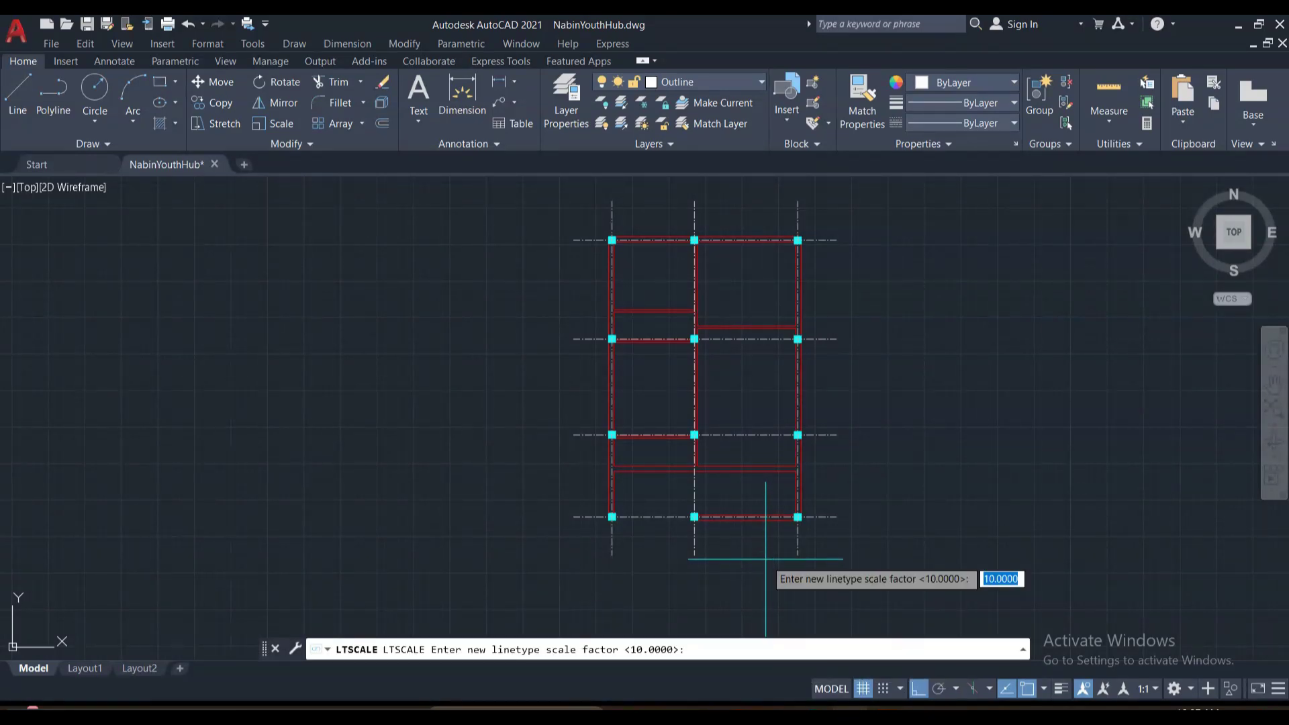
type("15")
key("Return")
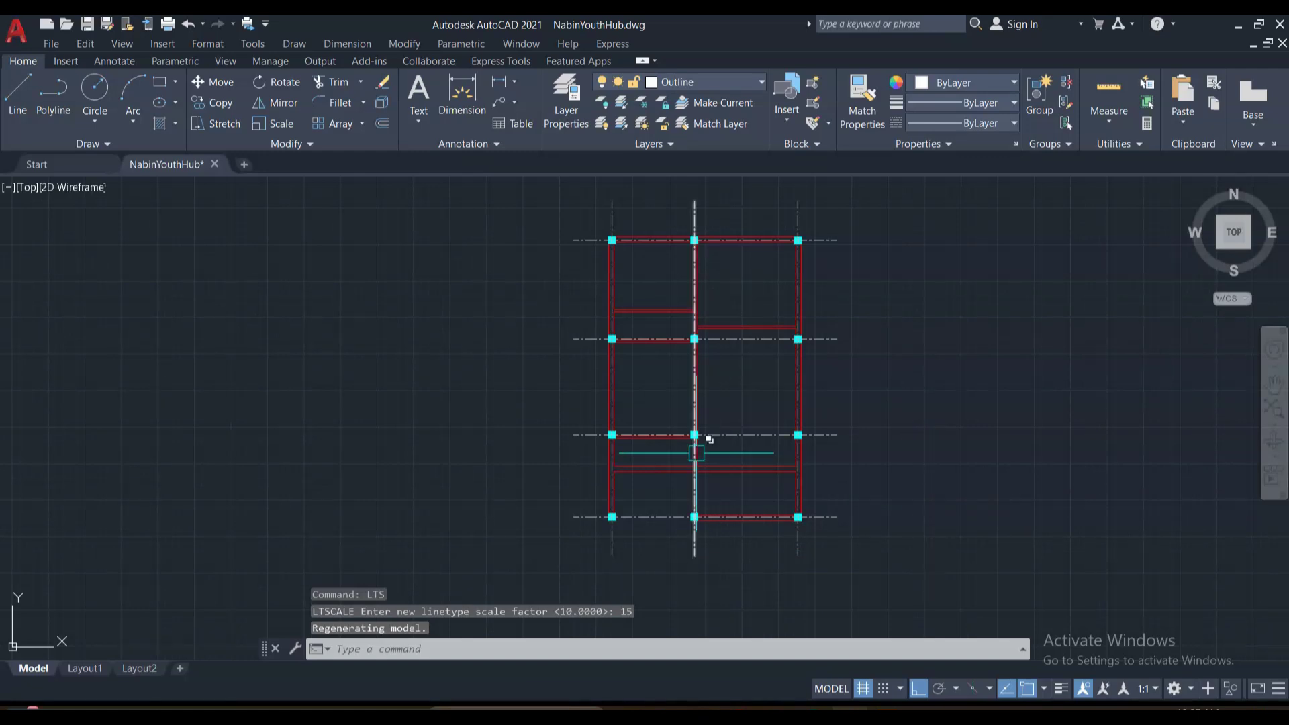
Pan and zoom around the plan to check the CENTER grid lines at the new scale.
scroll(696, 453, "up", 5)
scroll(705, 470, "down", 5)
mouse_move(725, 453)
middle_mouse_down()
mouse_move(728, 534)
mouse_move(752, 485)
middle_mouse_up()
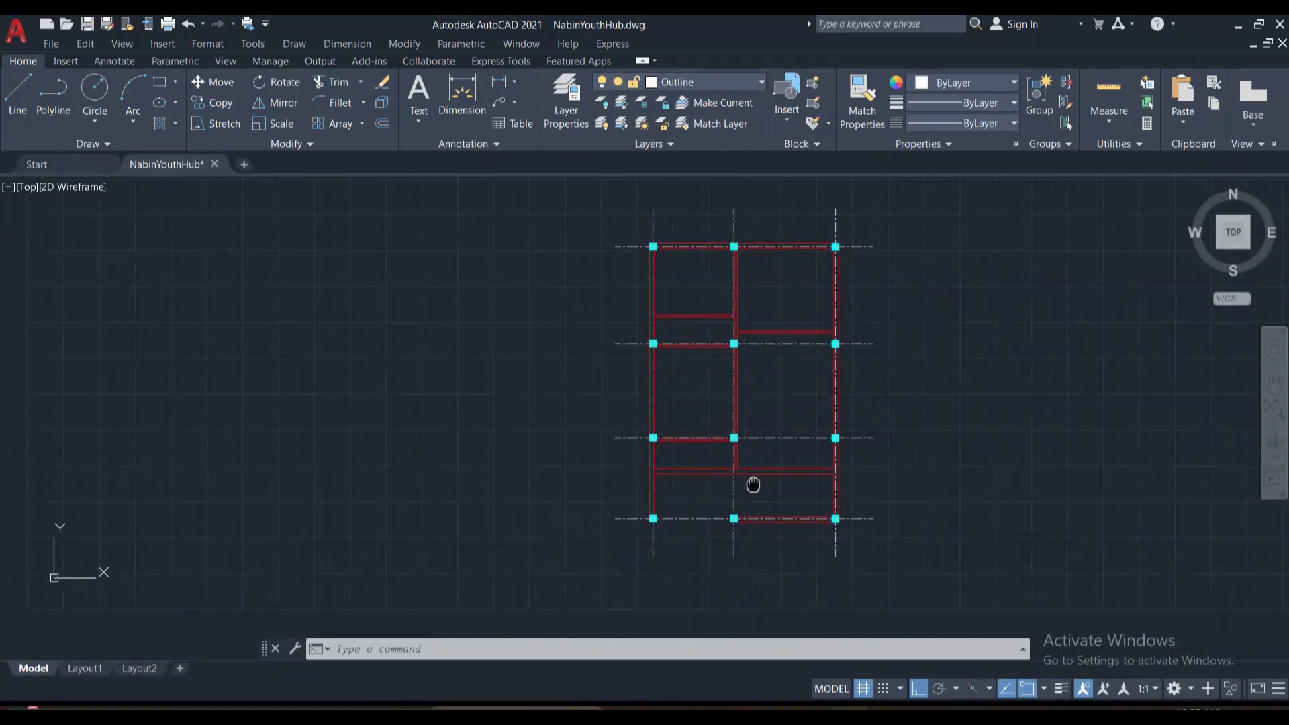
scroll(775, 493, "up", 6)
scroll(676, 529, "down", 2)
mouse_move(679, 548)
middle_mouse_down()
mouse_move(719, 474)
mouse_move(754, 520)
middle_mouse_up()
scroll(709, 463, "down", 2)
scroll(754, 521, "down", 2)
scroll(711, 452, "down", 2)
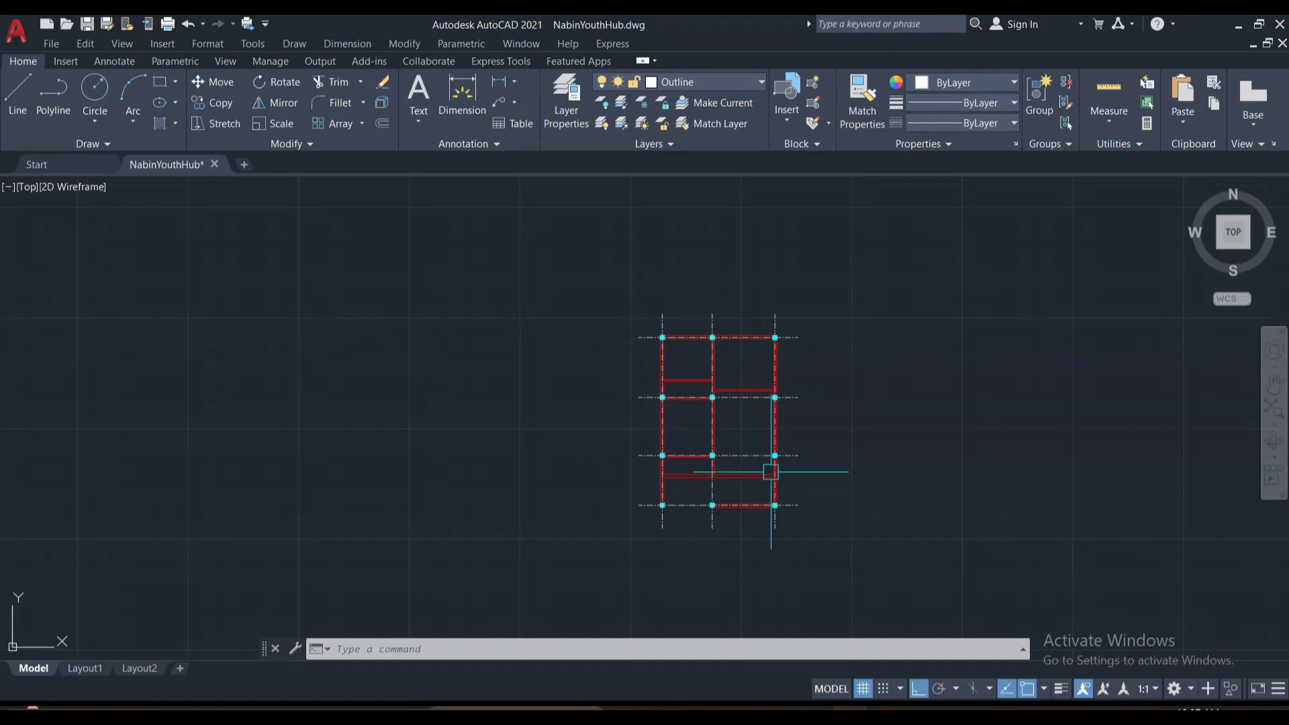
scroll(694, 463, "up", 2)
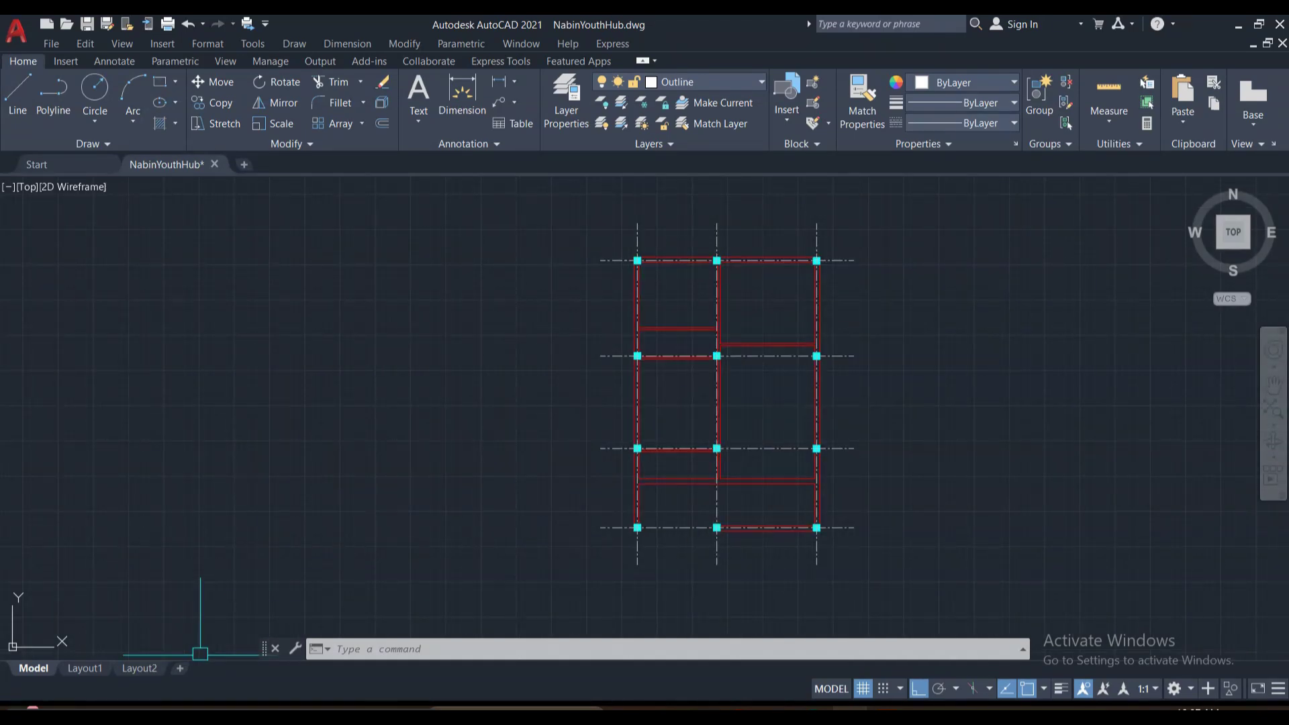
left_click(594, 503)
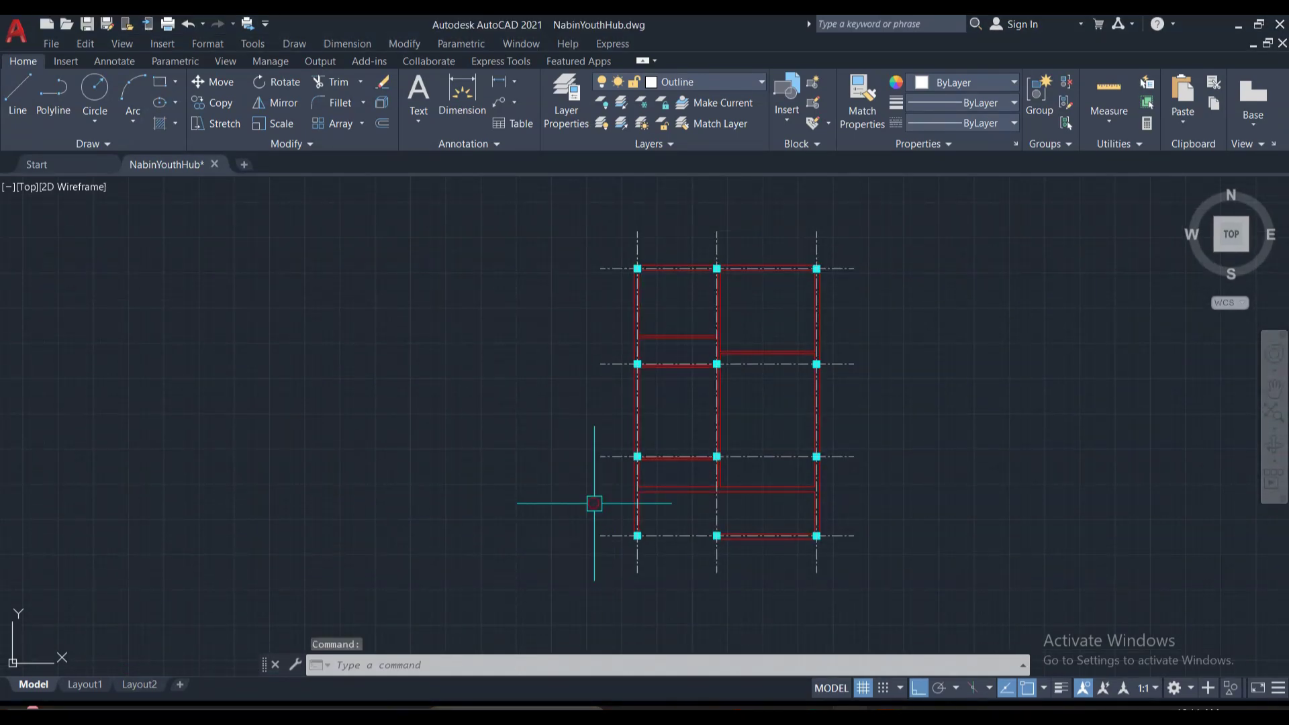
middle_click_drag(724, 483, 601, 483)
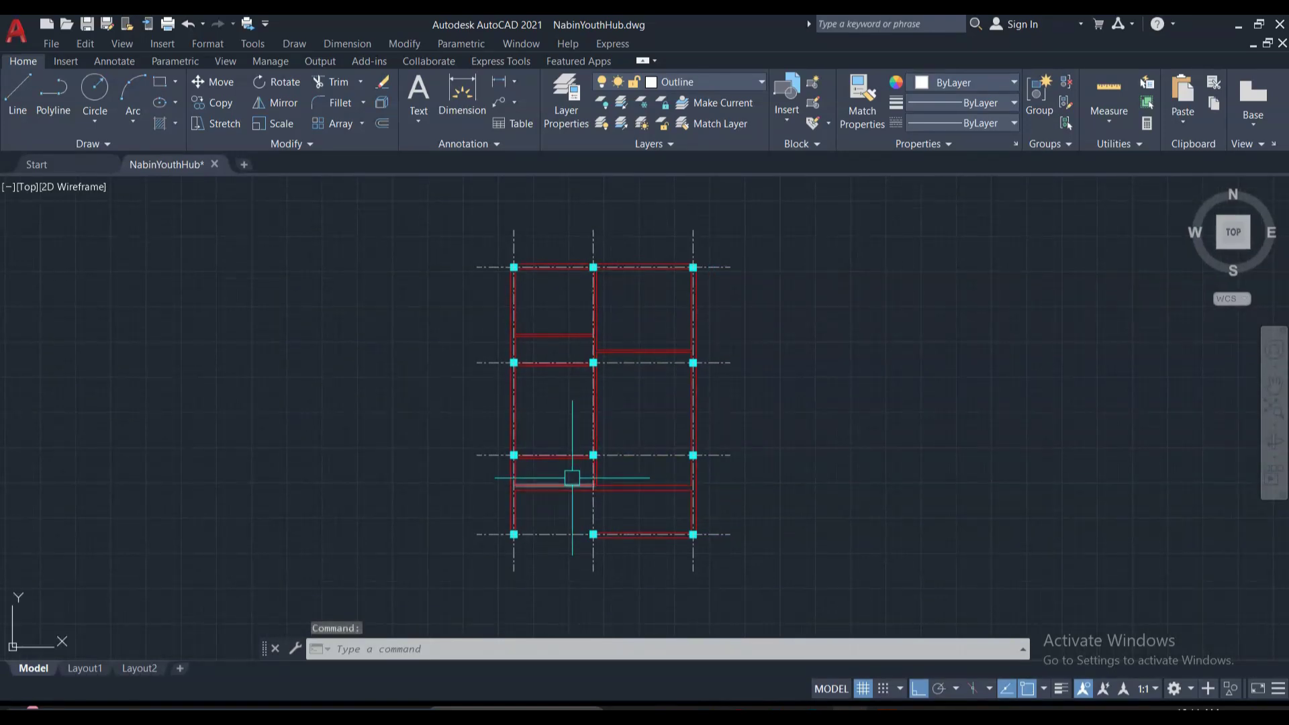
scroll(574, 480, "up", 2)
scroll(624, 469, "down", 4)
scroll(547, 403, "up", 4)
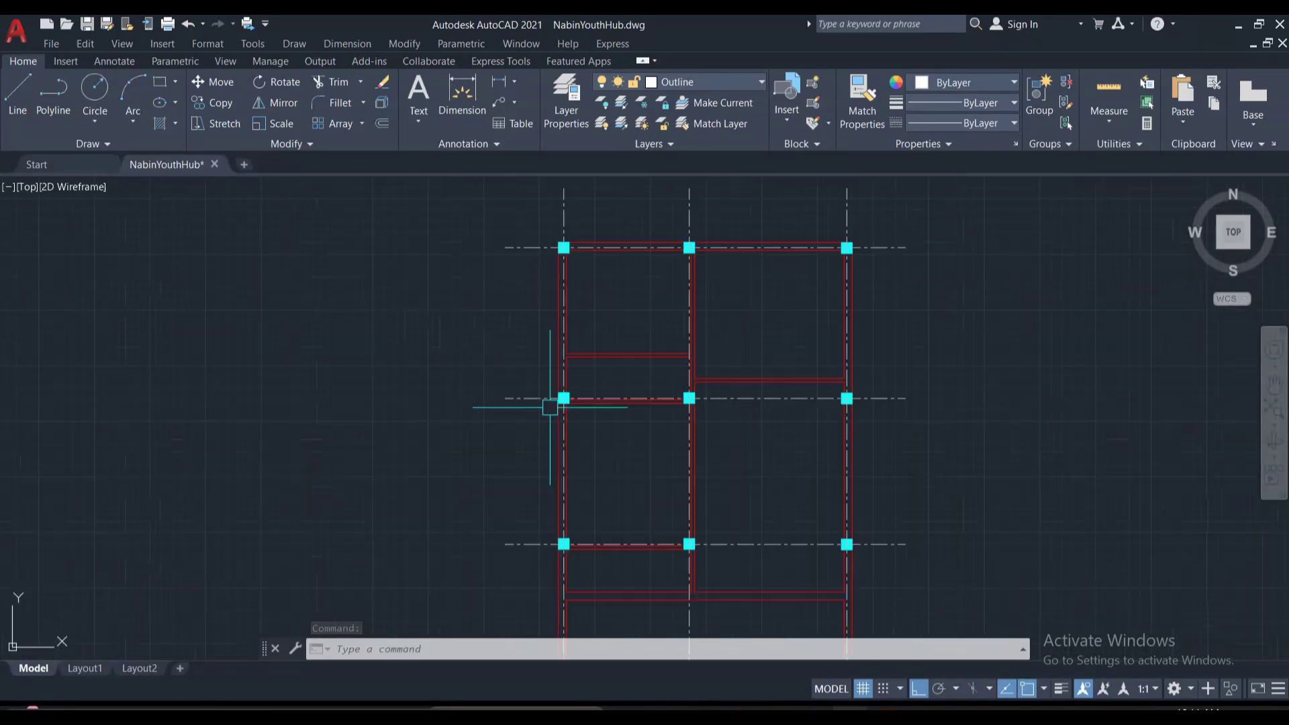
scroll(515, 396, "down", 2)
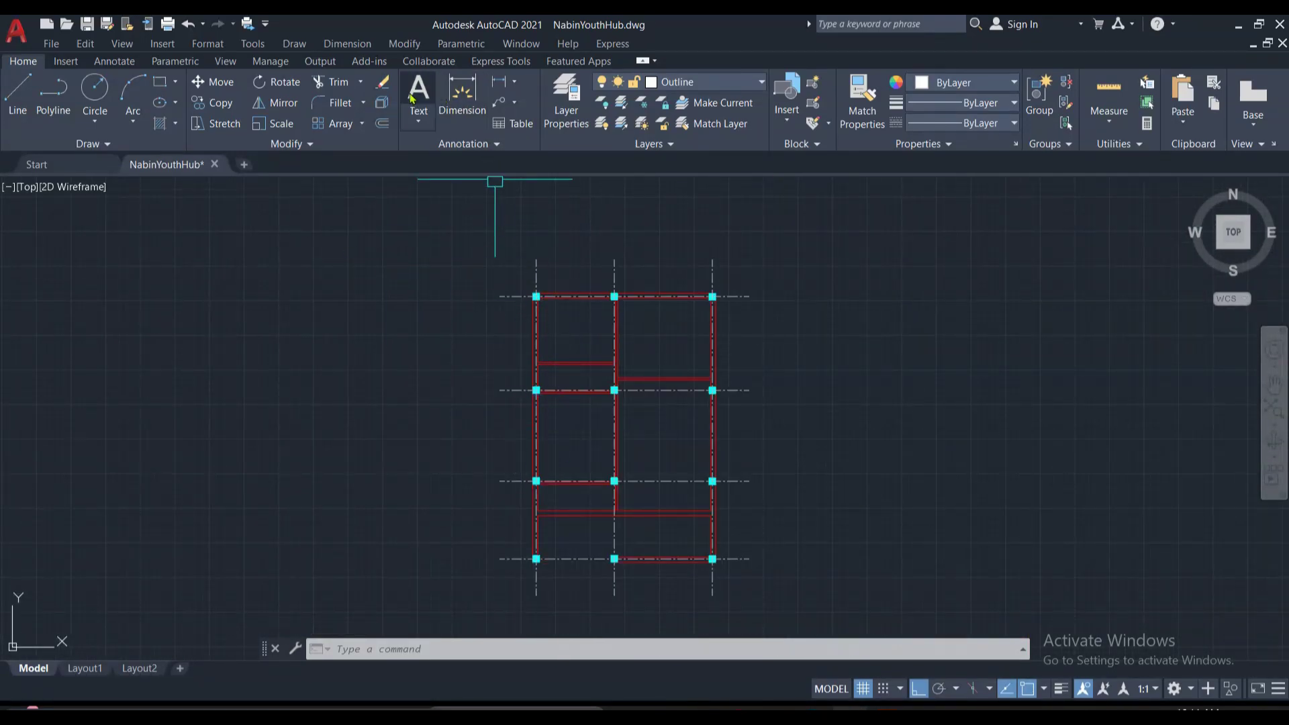
Add a white, Continuous-linetype layer named 'Text' and set it as the current layer.
left_click(571, 98)
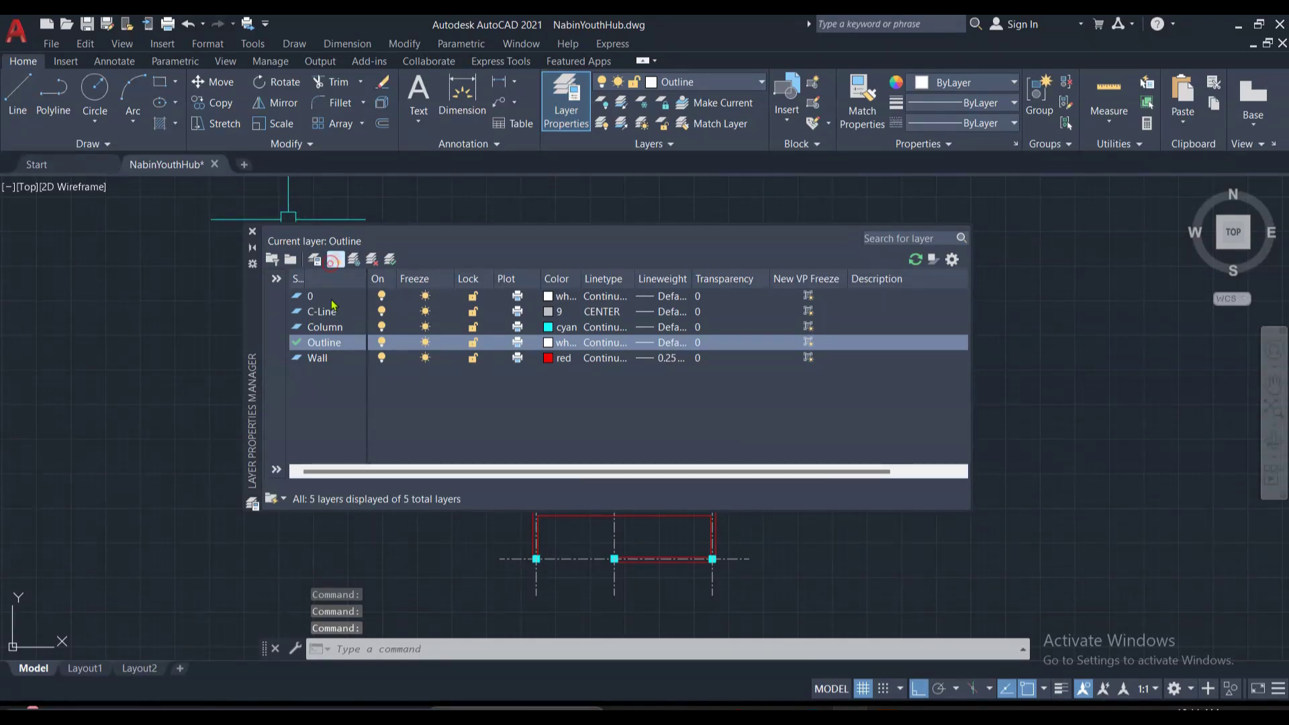
type("Text")
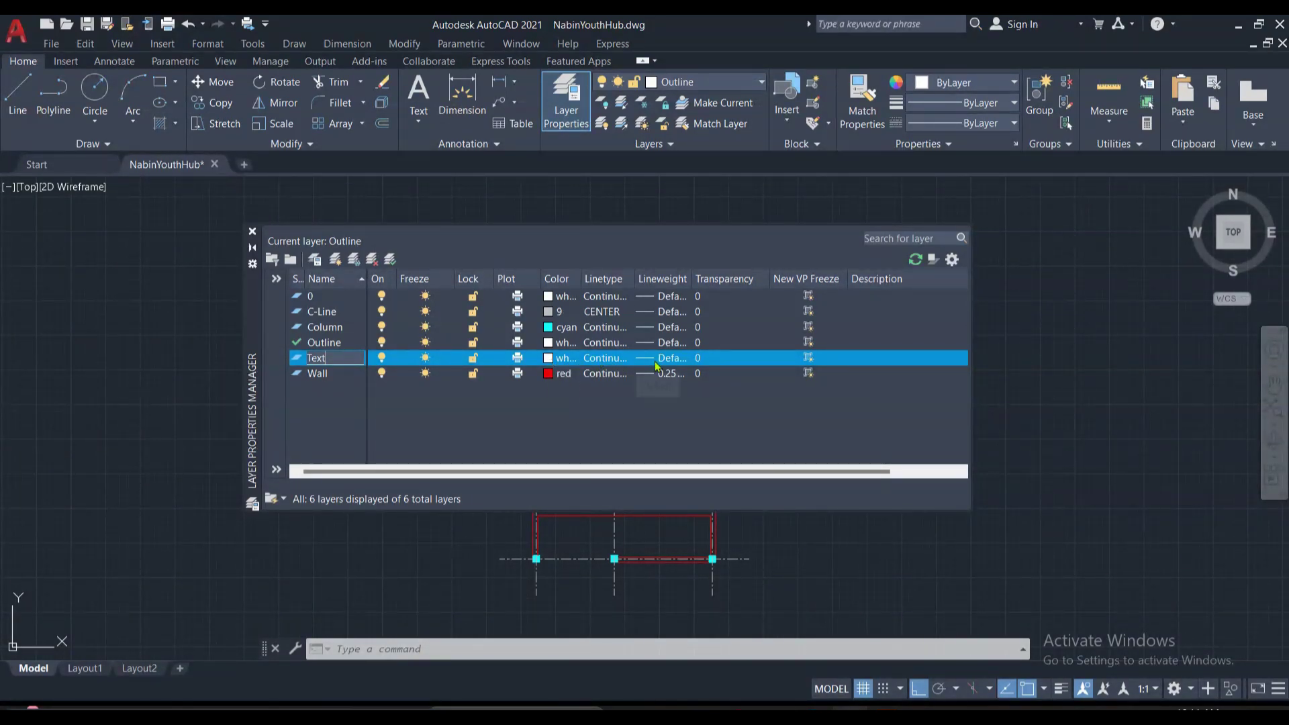
left_click(252, 233)
left_click(703, 83)
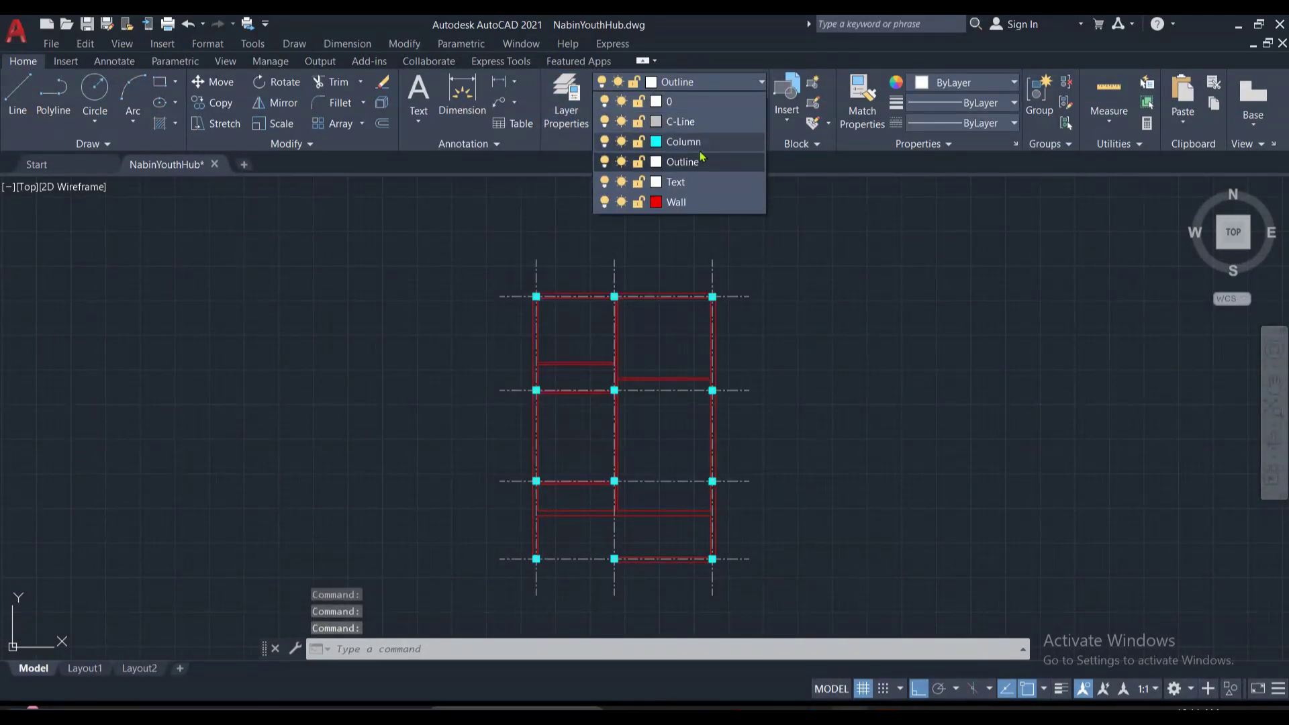
left_click(699, 180)
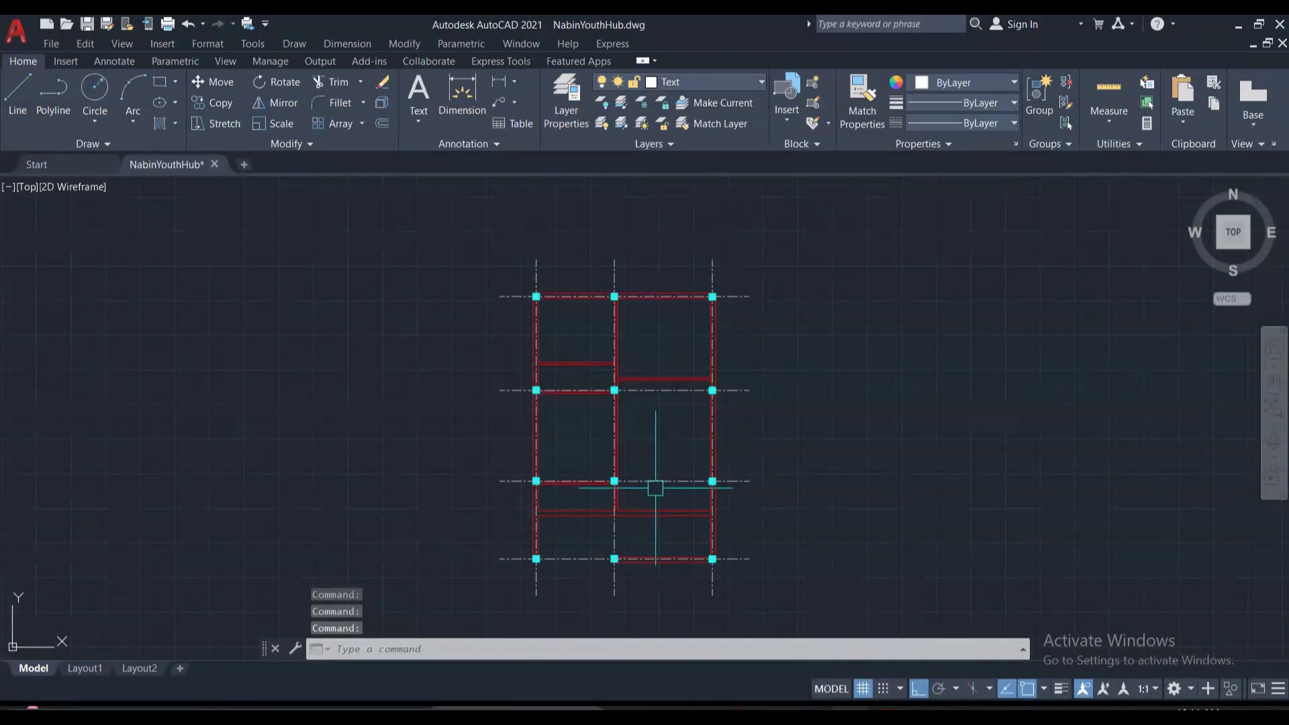
Draw a 12" by 14" rectangle to the left of the floor plan.
scroll(740, 418, "down", 2)
scroll(553, 394, "up", 2)
scroll(538, 399, "down", 3)
scroll(539, 398, "up", 2)
key("Escape")
key("Escape")
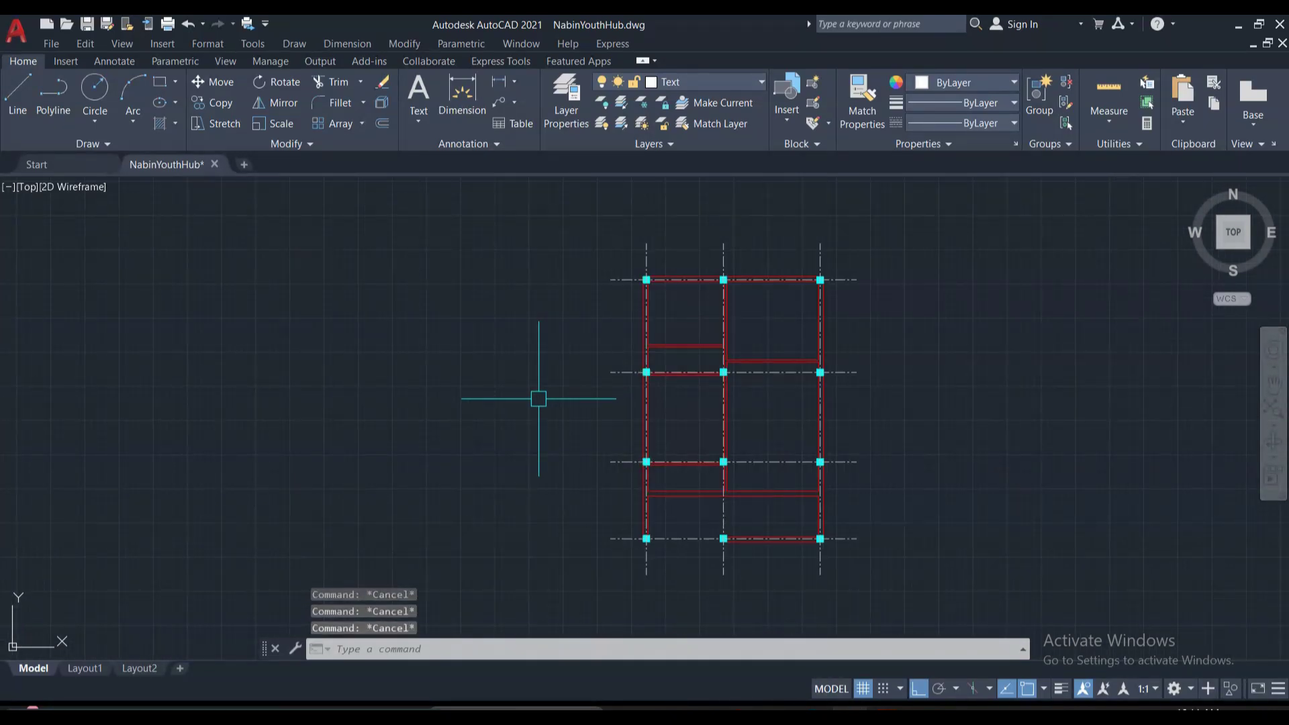
type("rec")
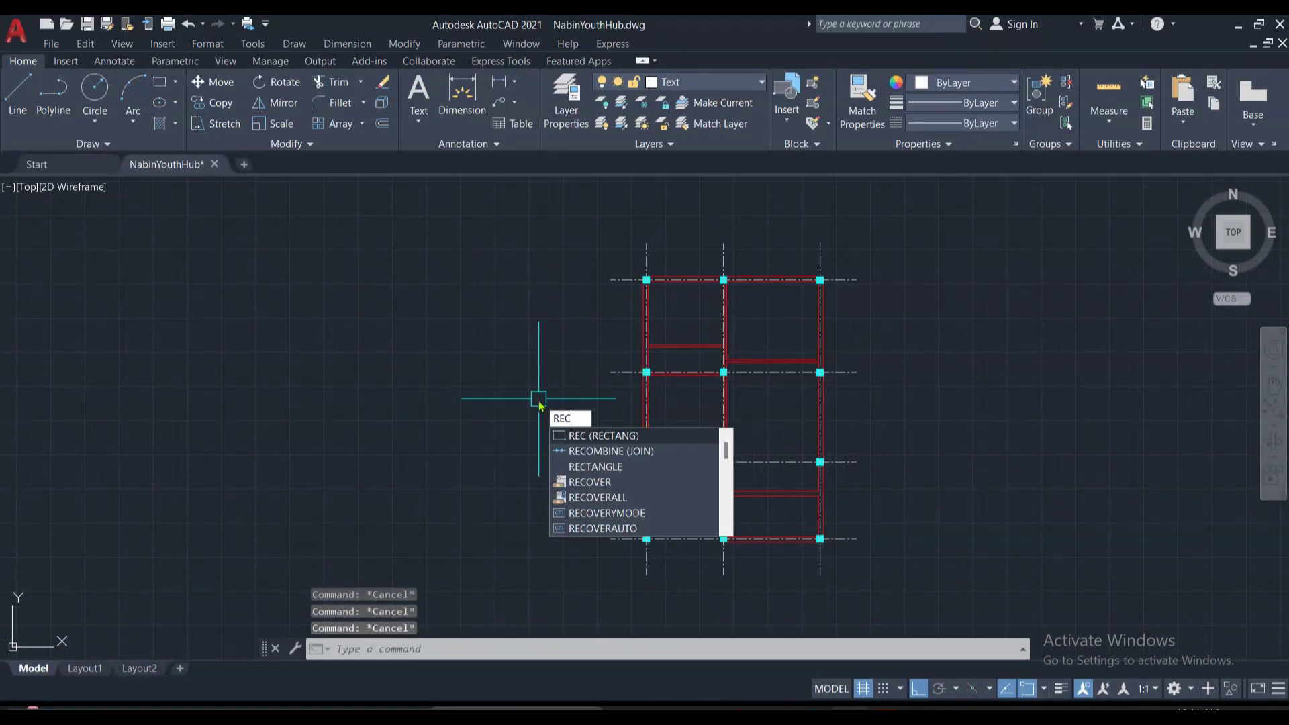
key("Return")
left_click(422, 320)
type("12")
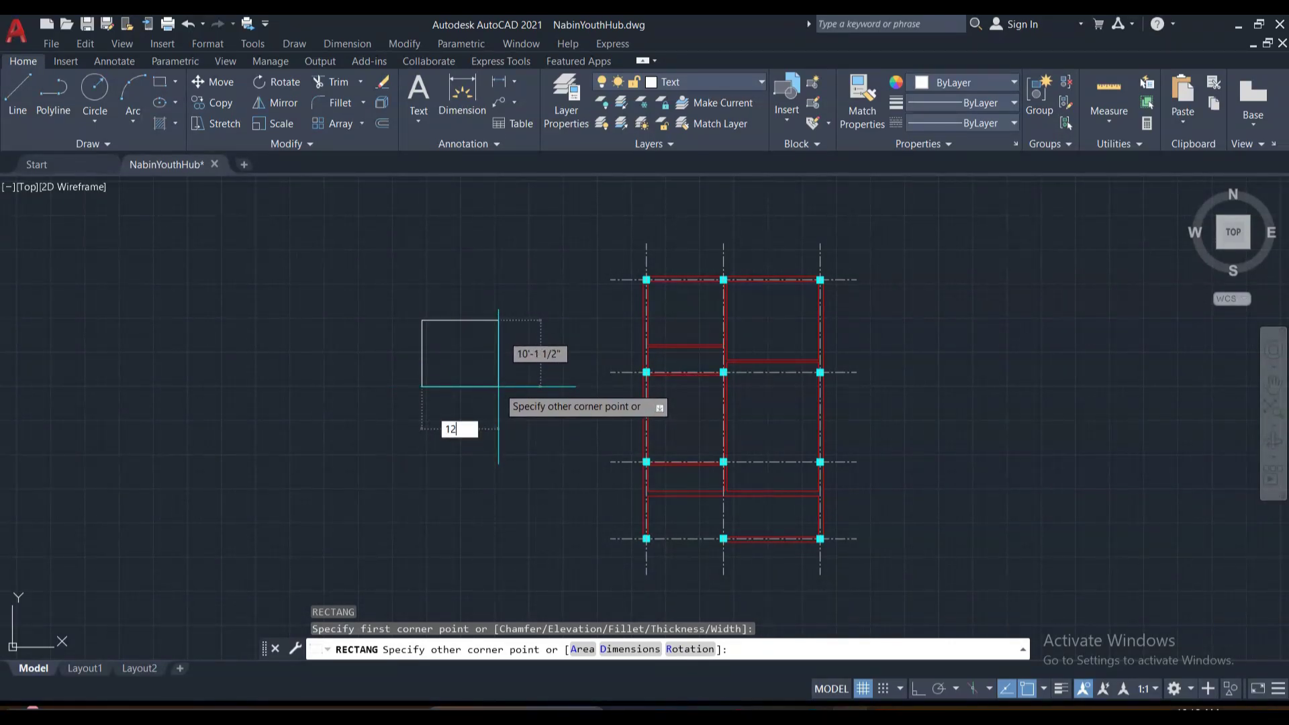
key("Tab")
type("1")
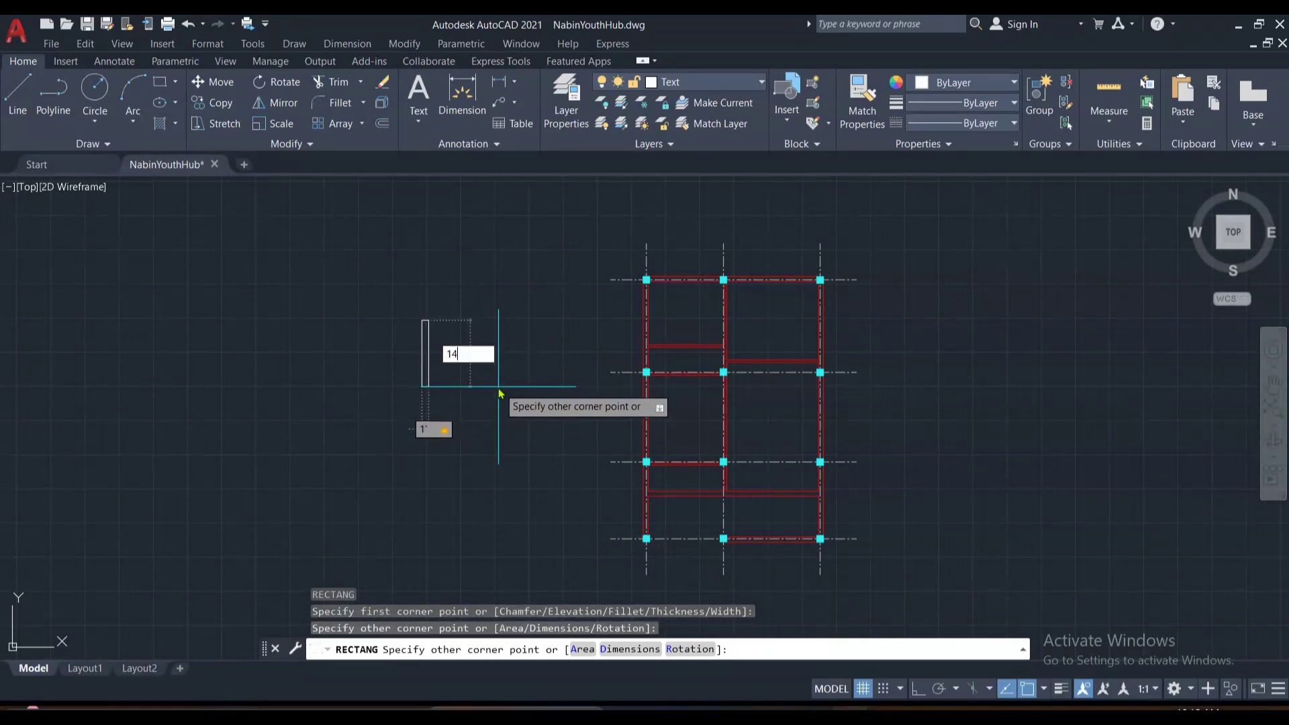
key("Return")
scroll(422, 322, "up", 3)
scroll(440, 322, "down", 3)
scroll(432, 365, "up", 5)
scroll(598, 335, "down", 2)
scroll(538, 402, "up", 2)
Place the letter A as 4"-high multiline text inside the rectangle.
type("m")
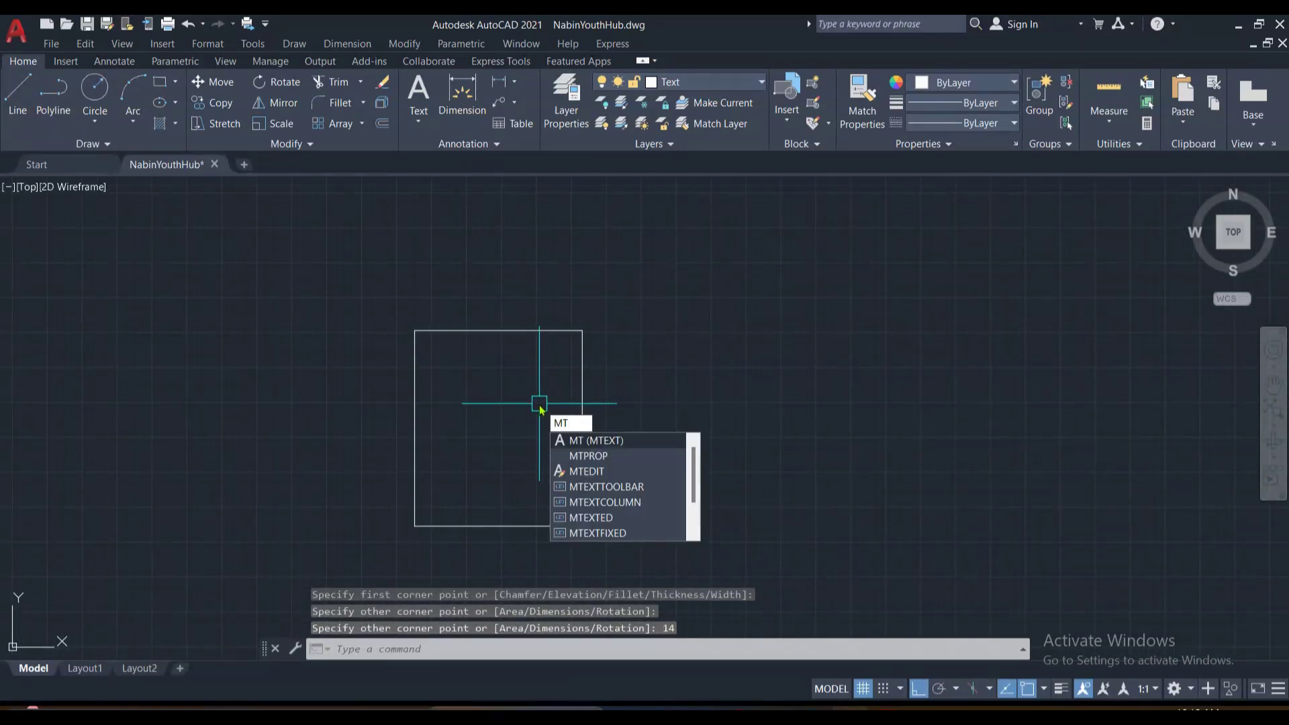
key("Return")
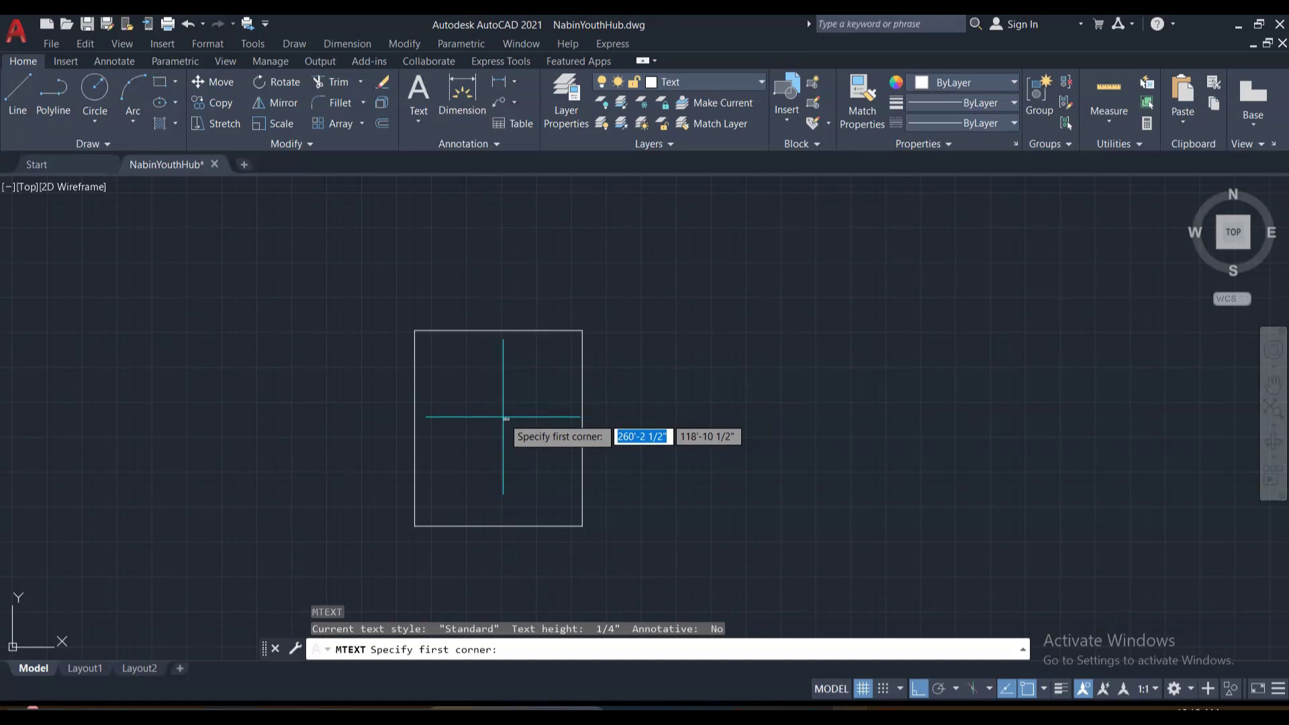
left_click(438, 396)
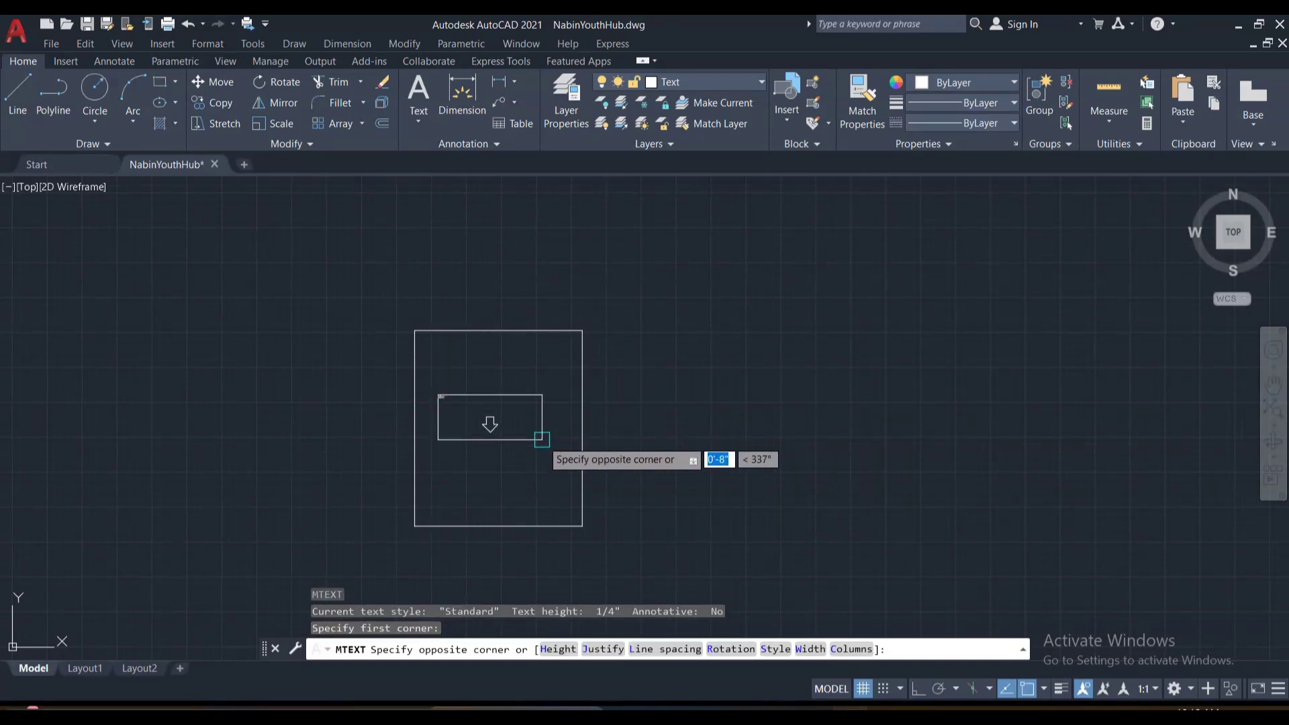
left_click(561, 438)
type("4\"")
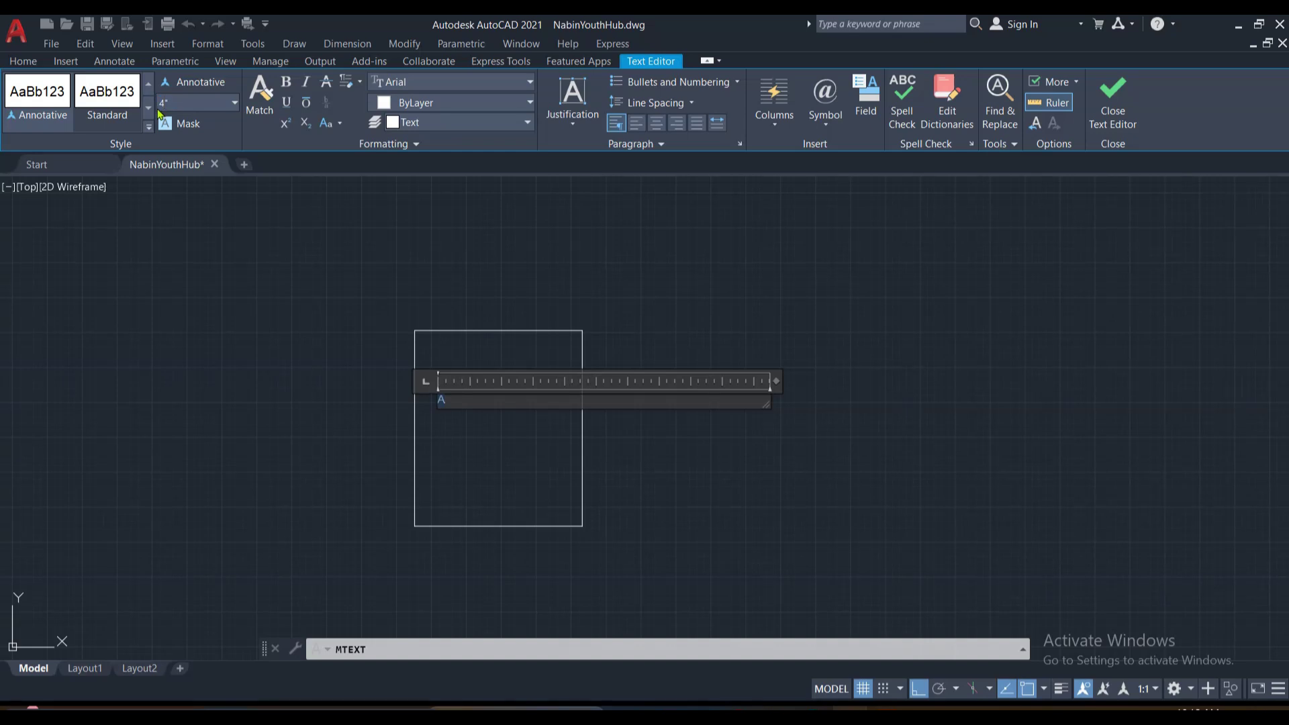
key("Return")
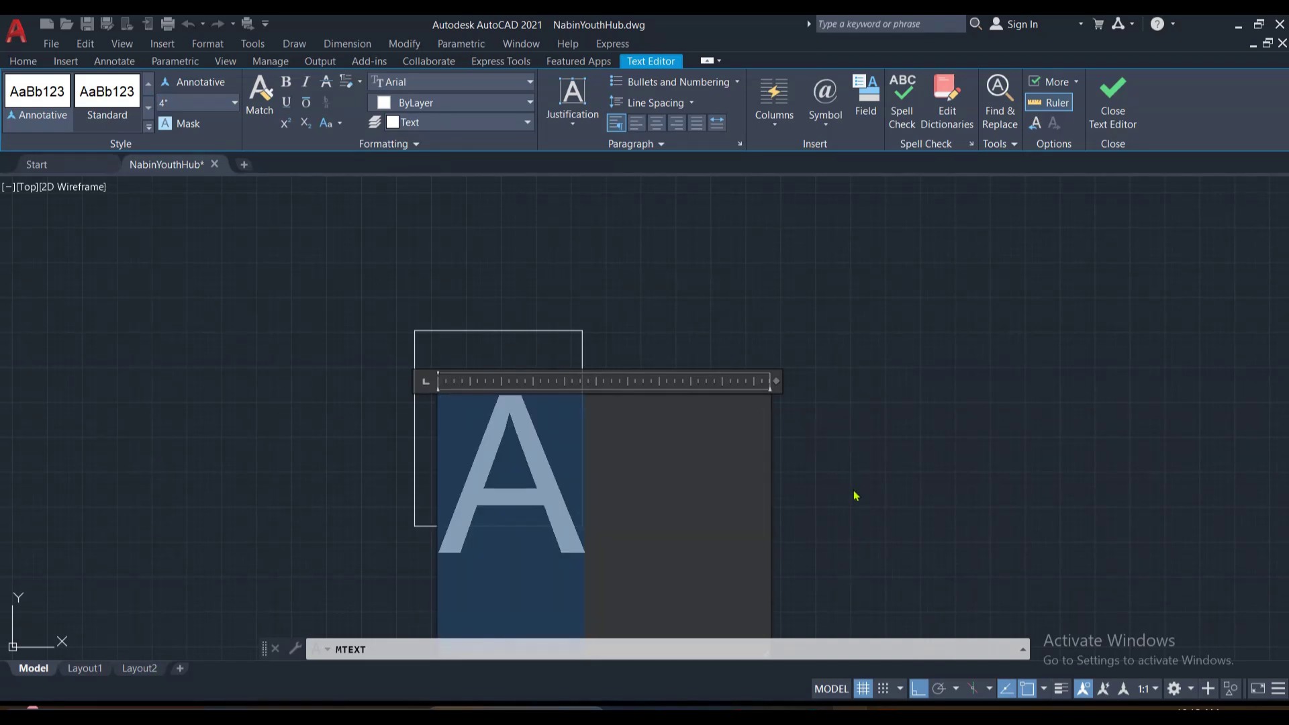
left_click(853, 479)
scroll(458, 427, "up", 4)
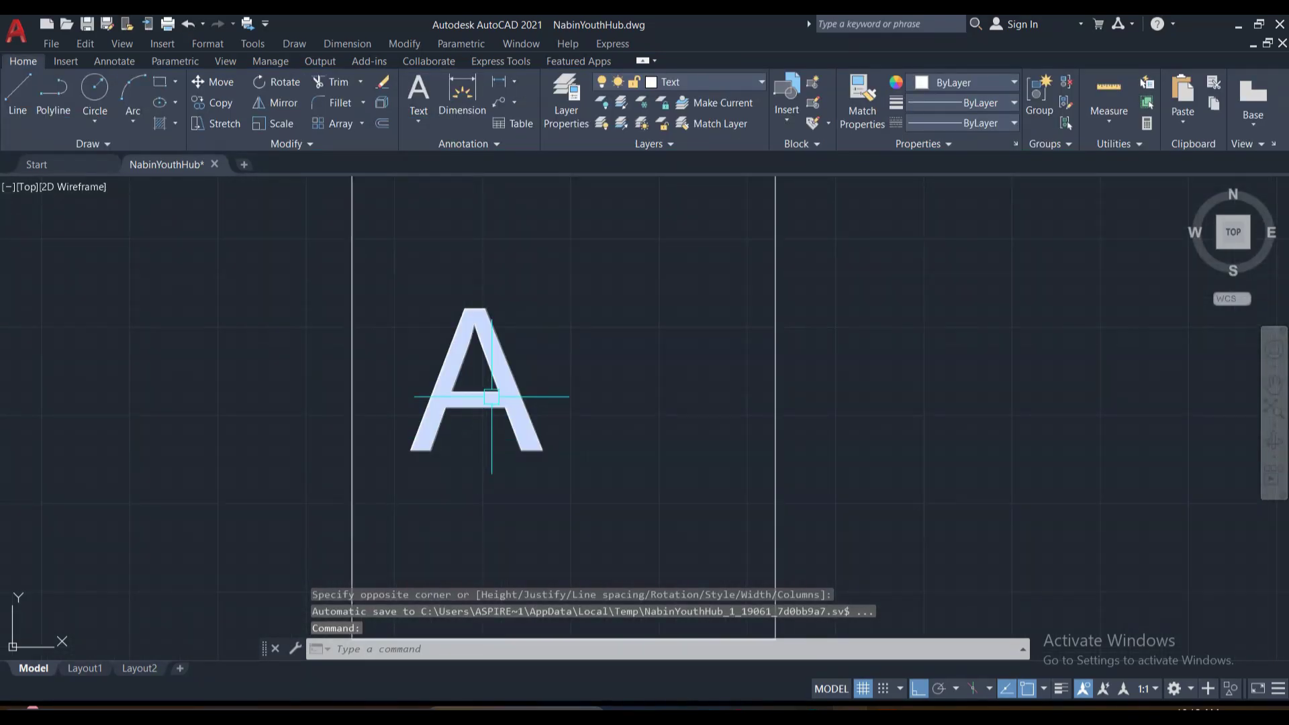
scroll(523, 396, "down", 4)
scroll(541, 406, "up", 2)
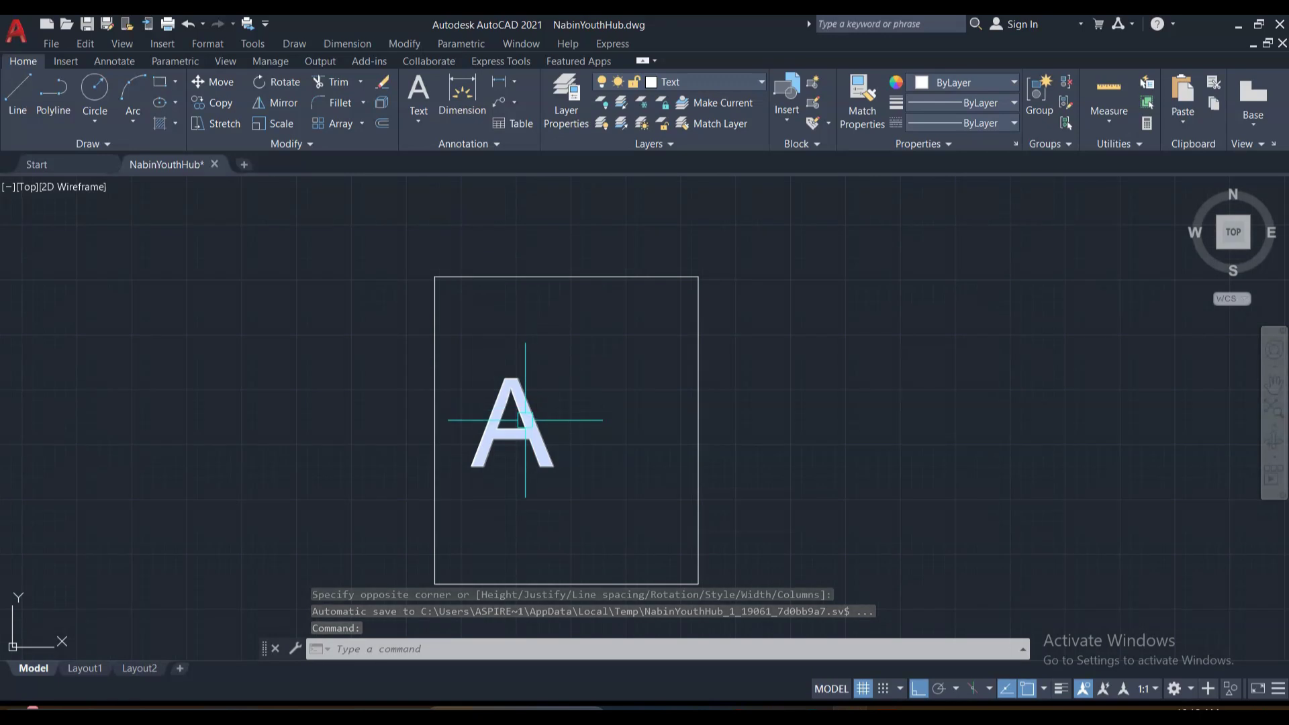
Change the letter A's text height to 9" so it fills the box.
left_click(526, 420)
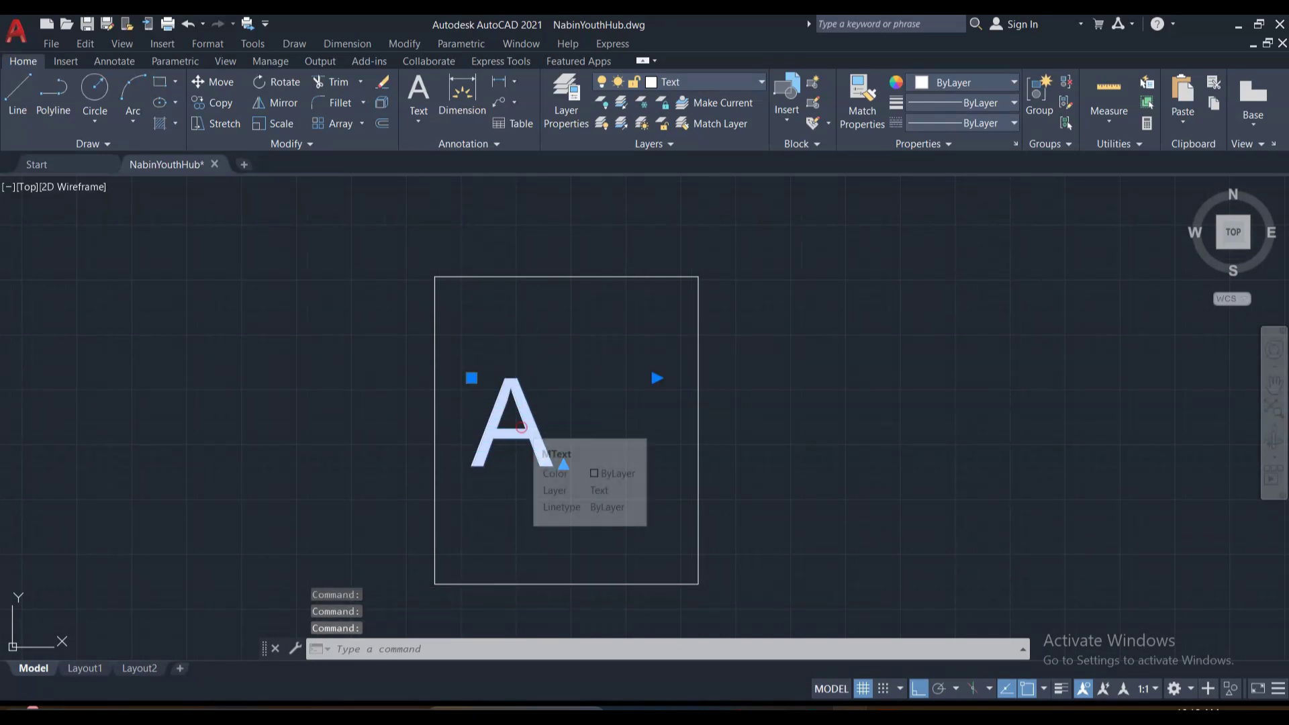
double_click(557, 446)
key("ctrl+a")
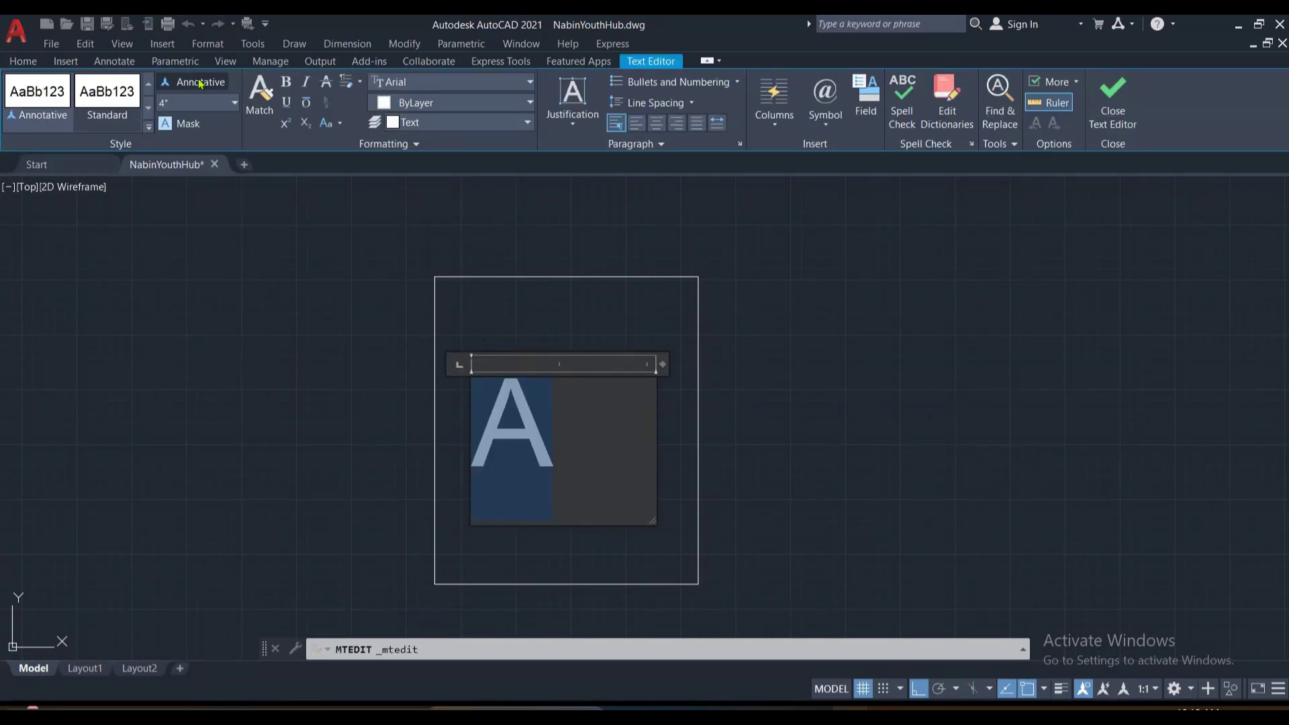
left_click(235, 105)
left_click(200, 102)
key("Return")
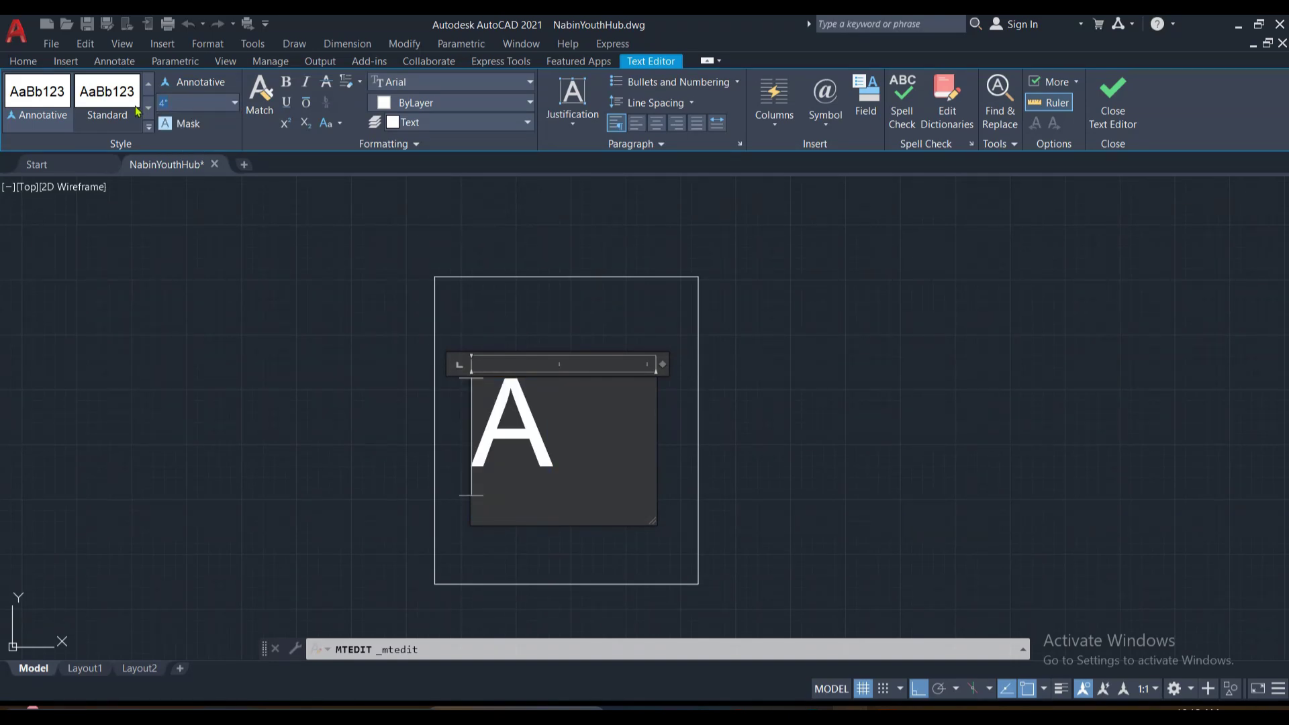
type("9")
key("Return")
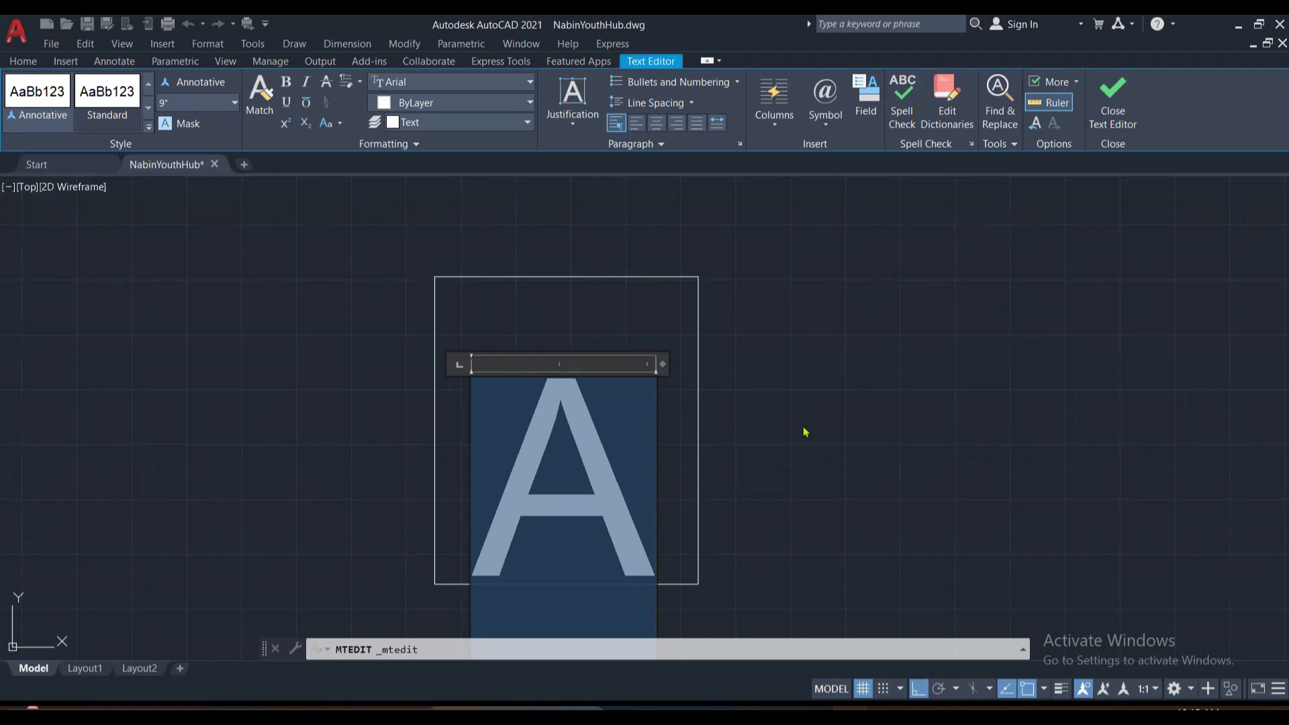
left_click(805, 432)
left_click(593, 431)
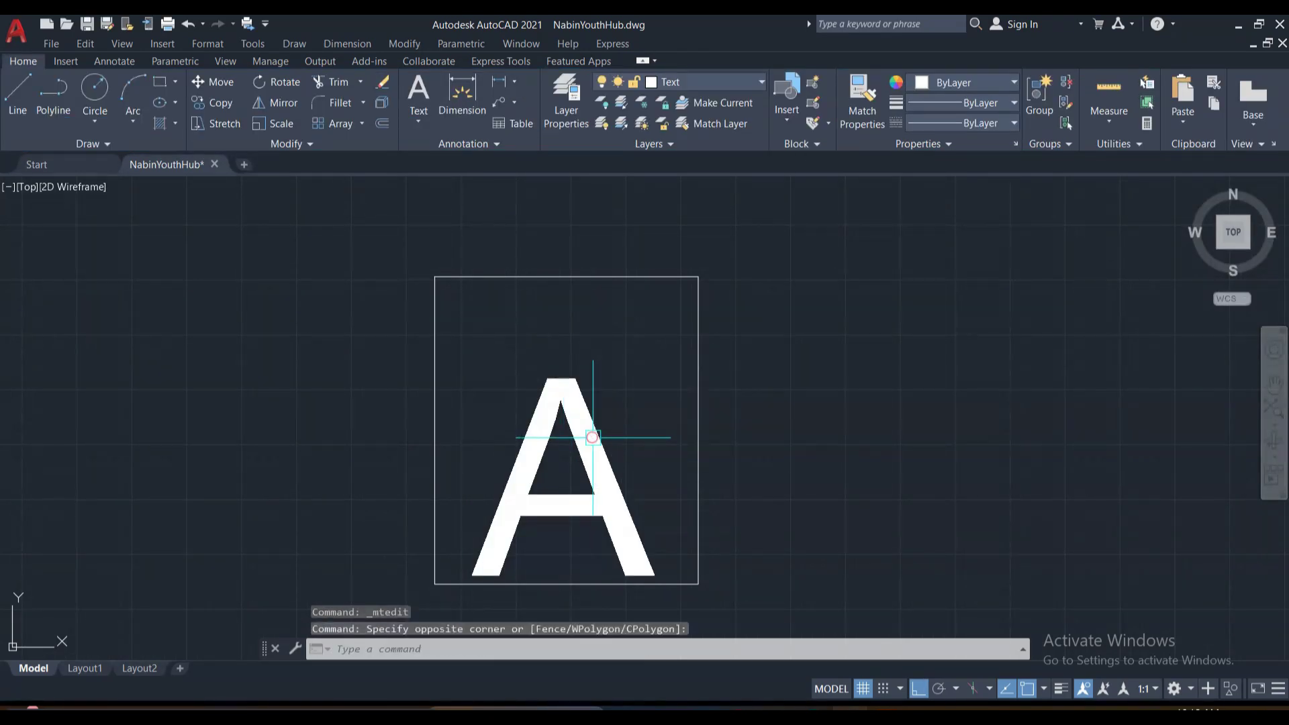
Move the letter A slightly higher inside its box.
left_click(592, 437)
type("M")
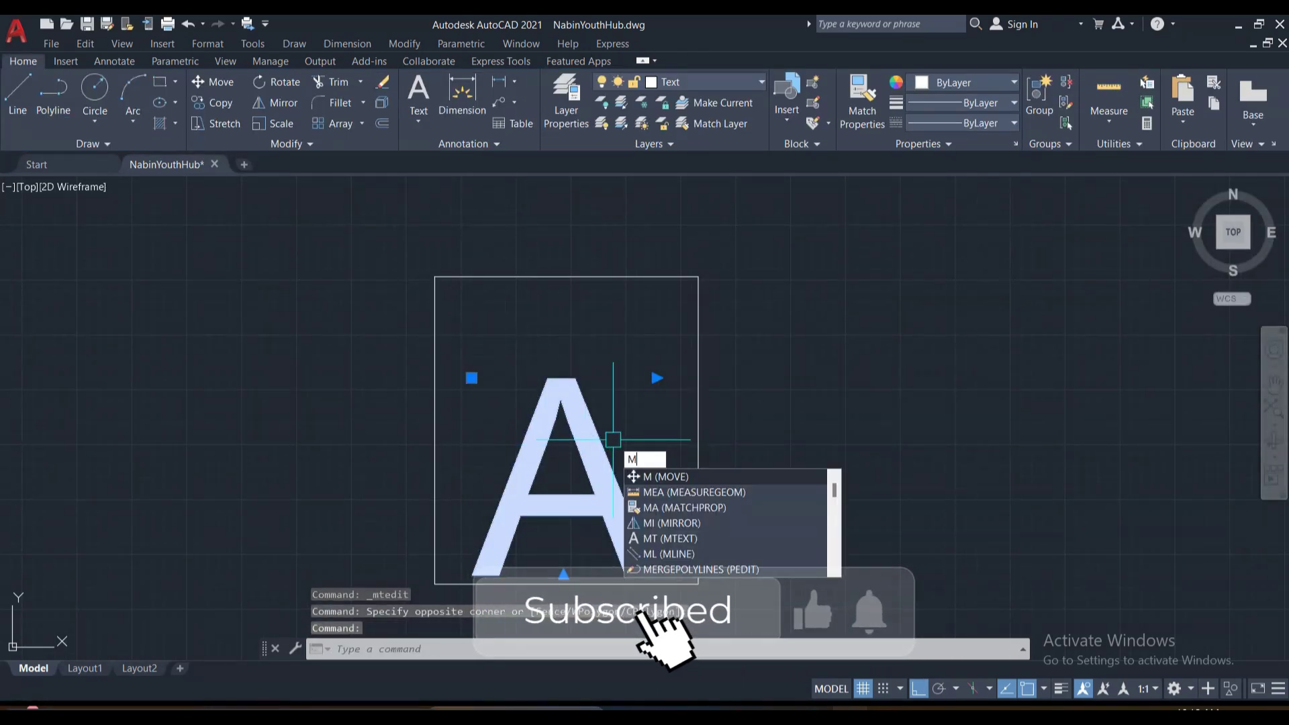
key("Return")
left_click(612, 436)
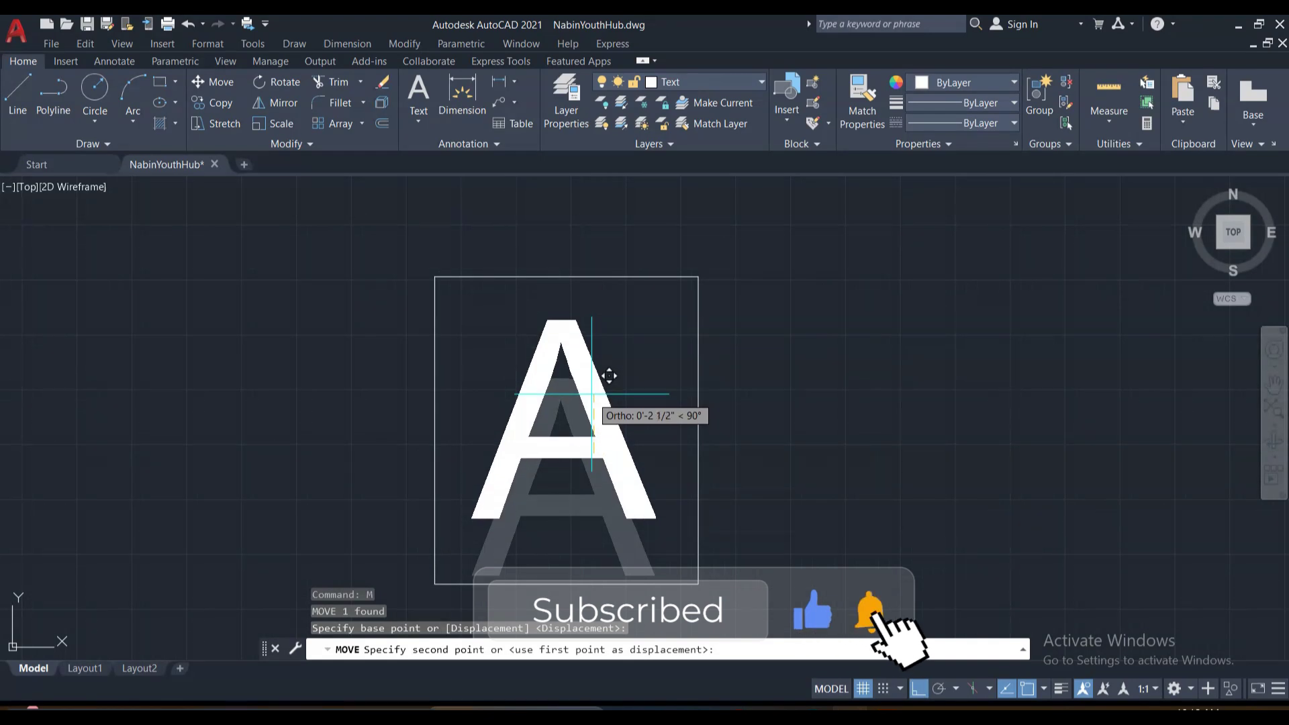
scroll(591, 403, "down", 5)
scroll(584, 423, "down", 5)
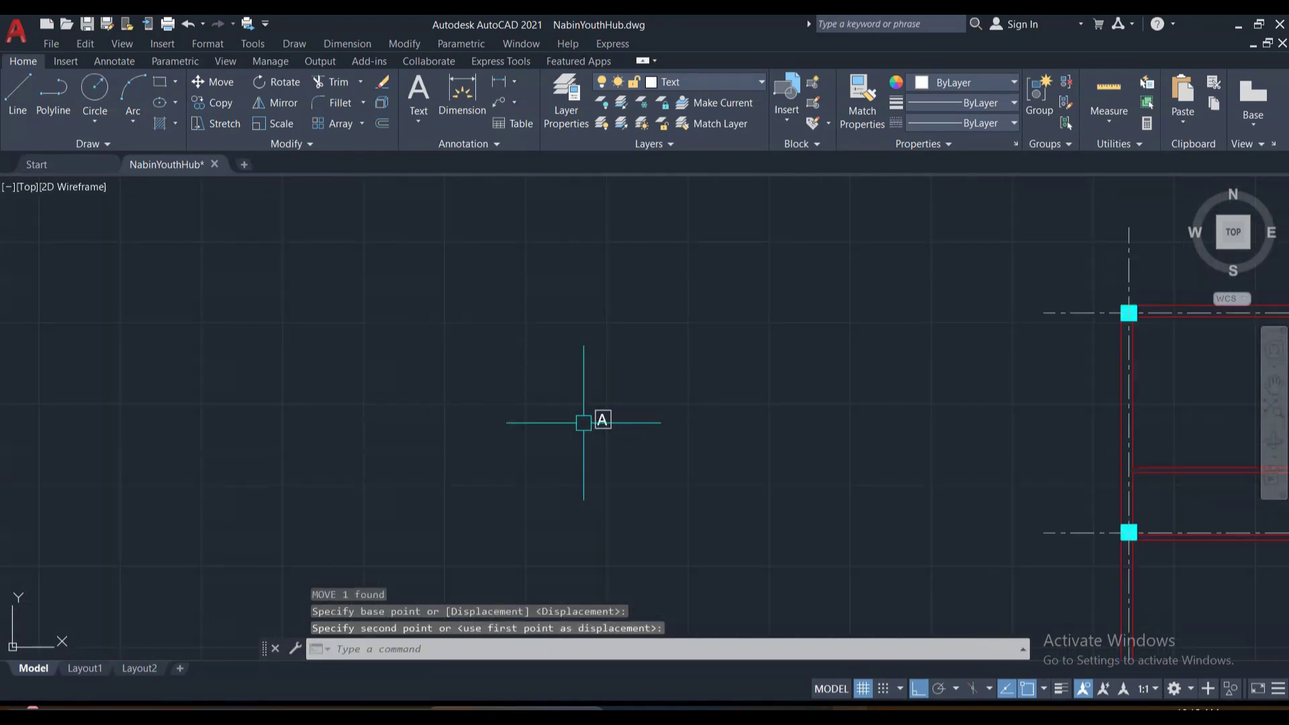
scroll(672, 466, "down", 3)
scroll(658, 443, "up", 3)
left_click(617, 402)
Copy the boxed A by its top-middle point to the bottom ends of two vertical grid lines.
left_click(661, 445)
left_click(492, 293)
type("Co")
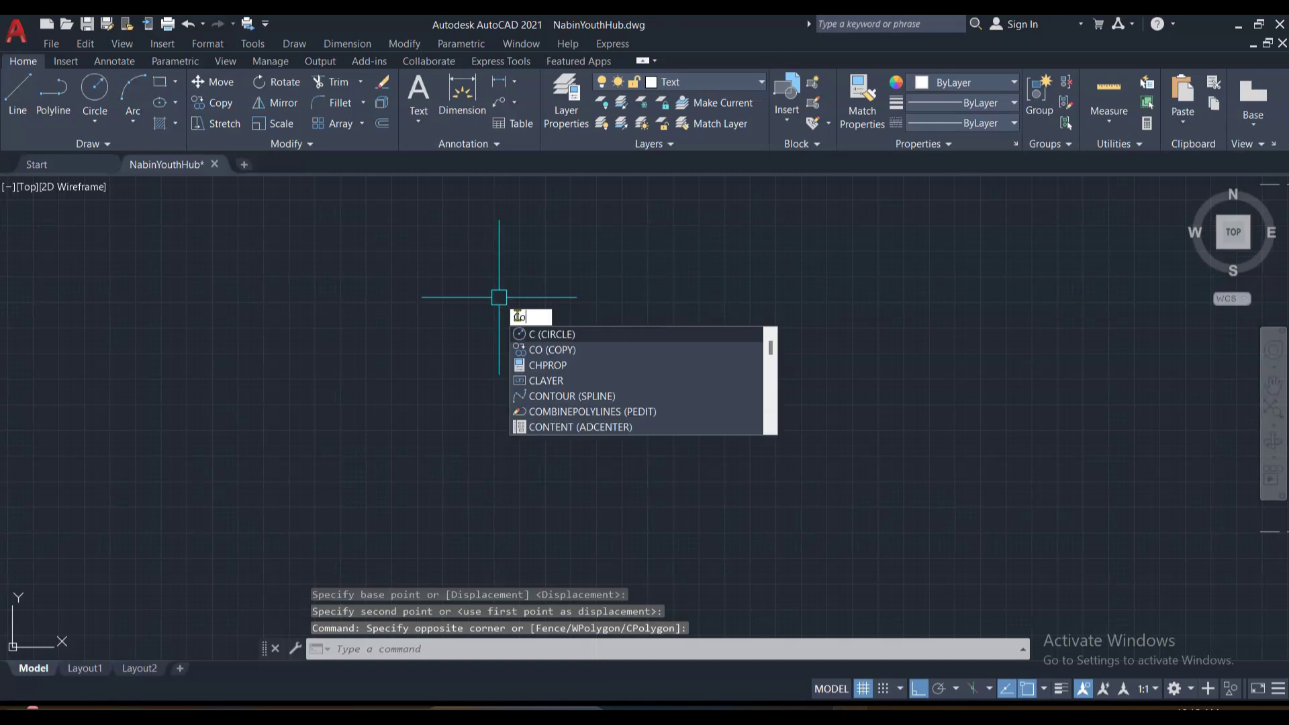
key("Return")
scroll(562, 337, "down", 3)
scroll(573, 338, "up", 5)
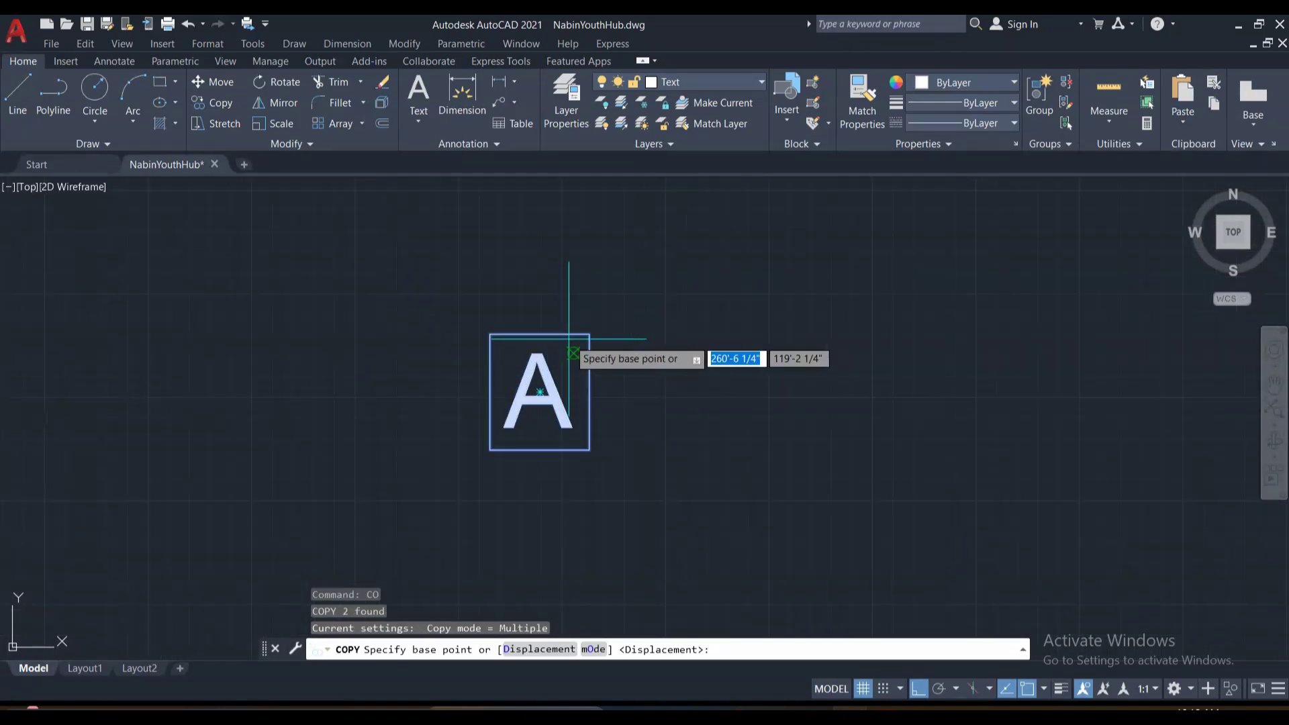
left_click(548, 332)
scroll(622, 325, "down", 5)
scroll(672, 403, "down", 4)
scroll(755, 523, "up", 8)
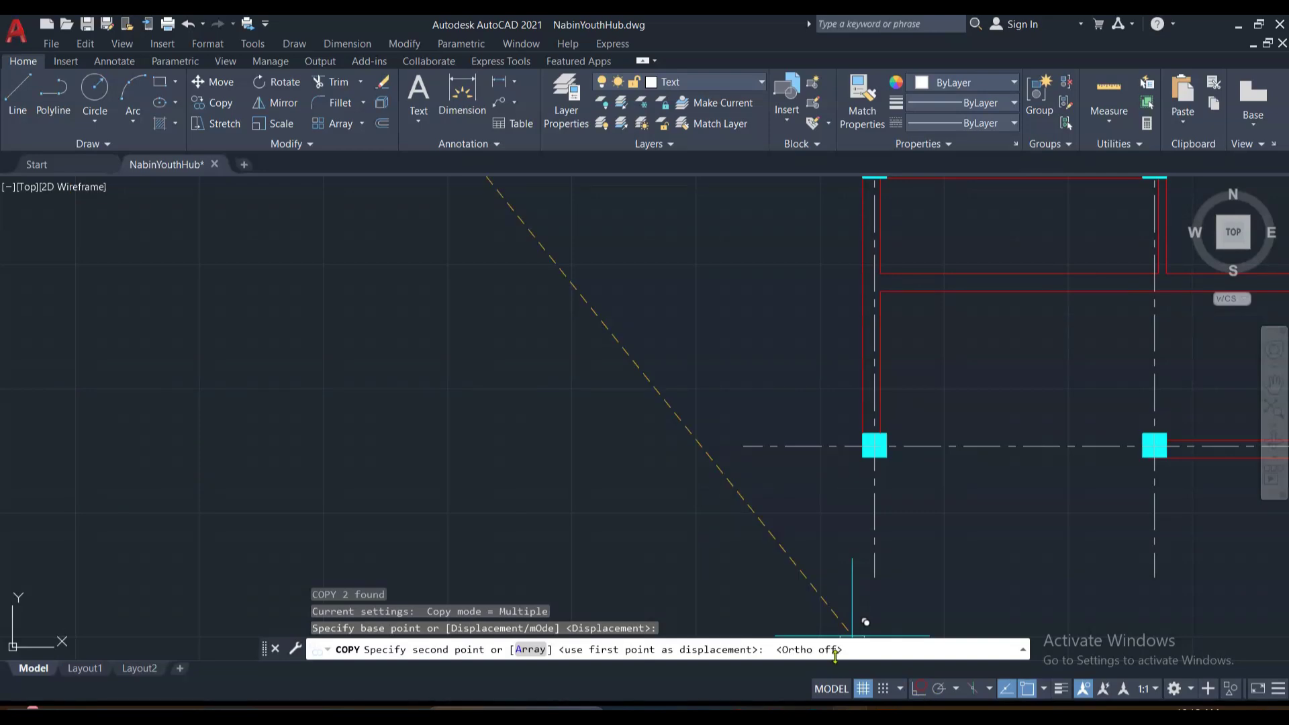
scroll(840, 564, "up", 3)
scroll(904, 575, "up", 2)
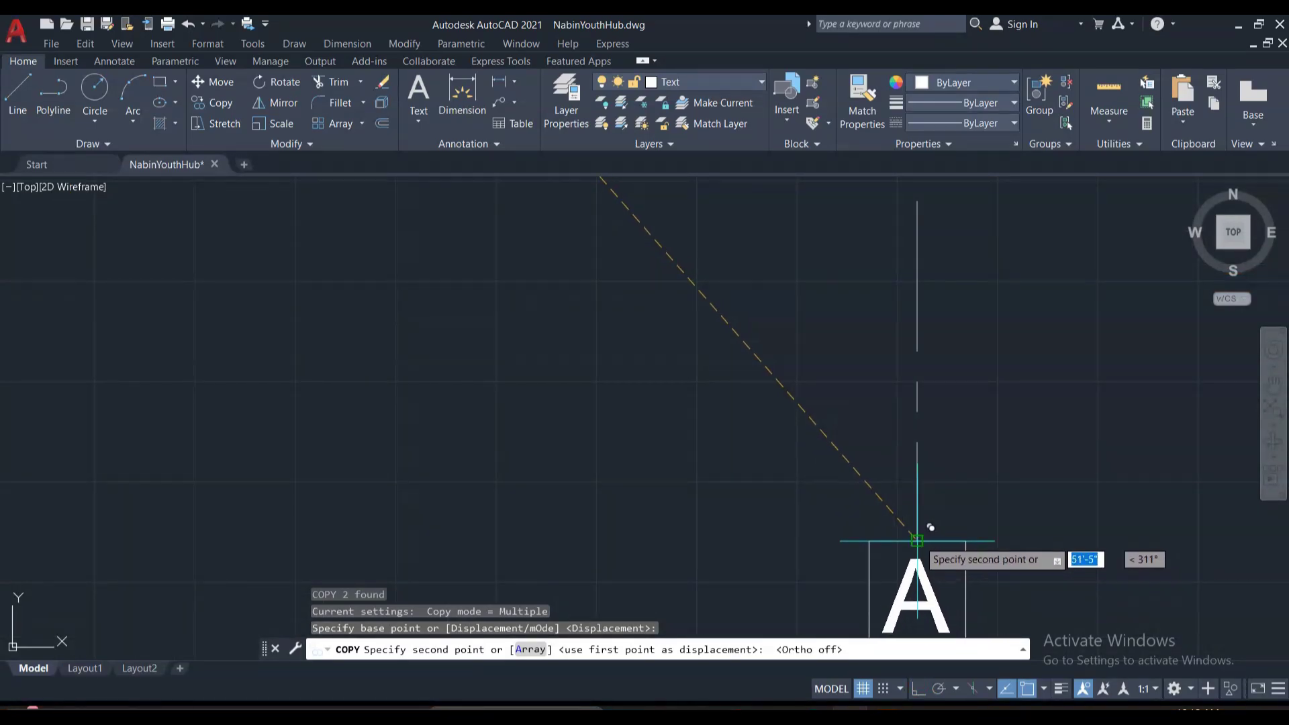
left_click(916, 541)
scroll(498, 446, "down", 4)
scroll(487, 434, "down", 4)
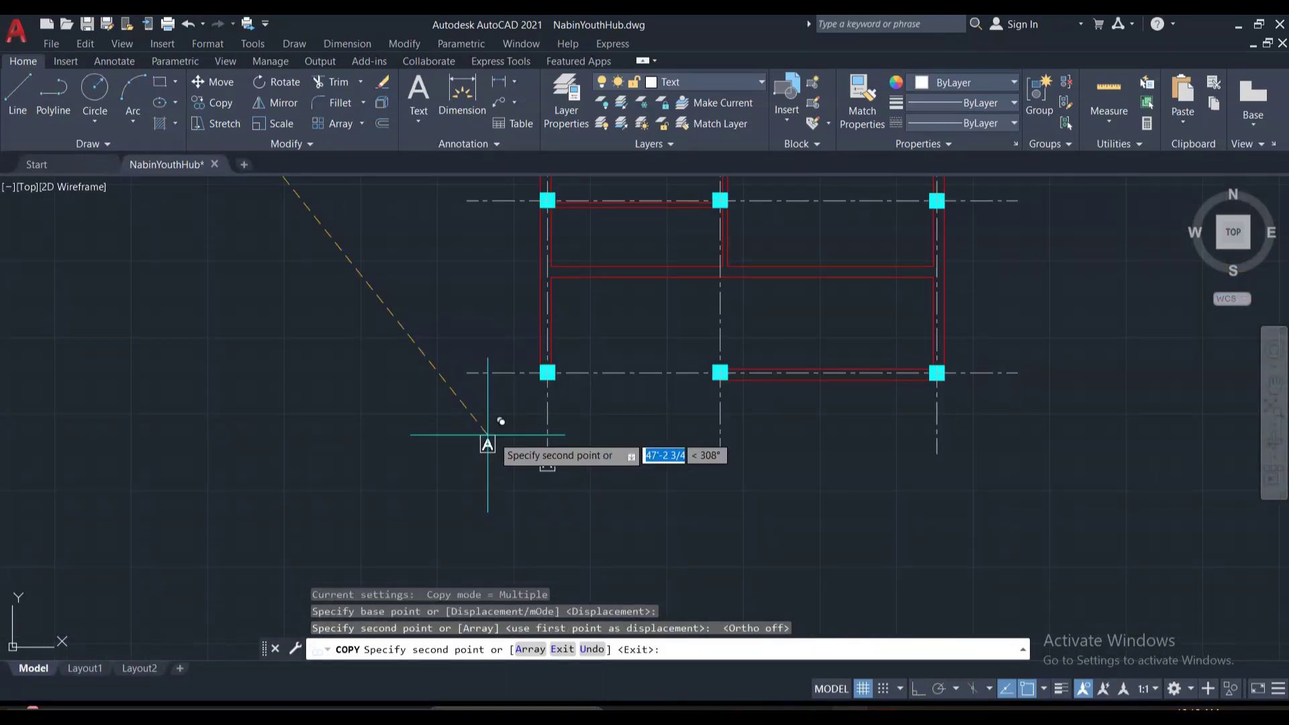
scroll(488, 435, "up", 6)
left_click(901, 435)
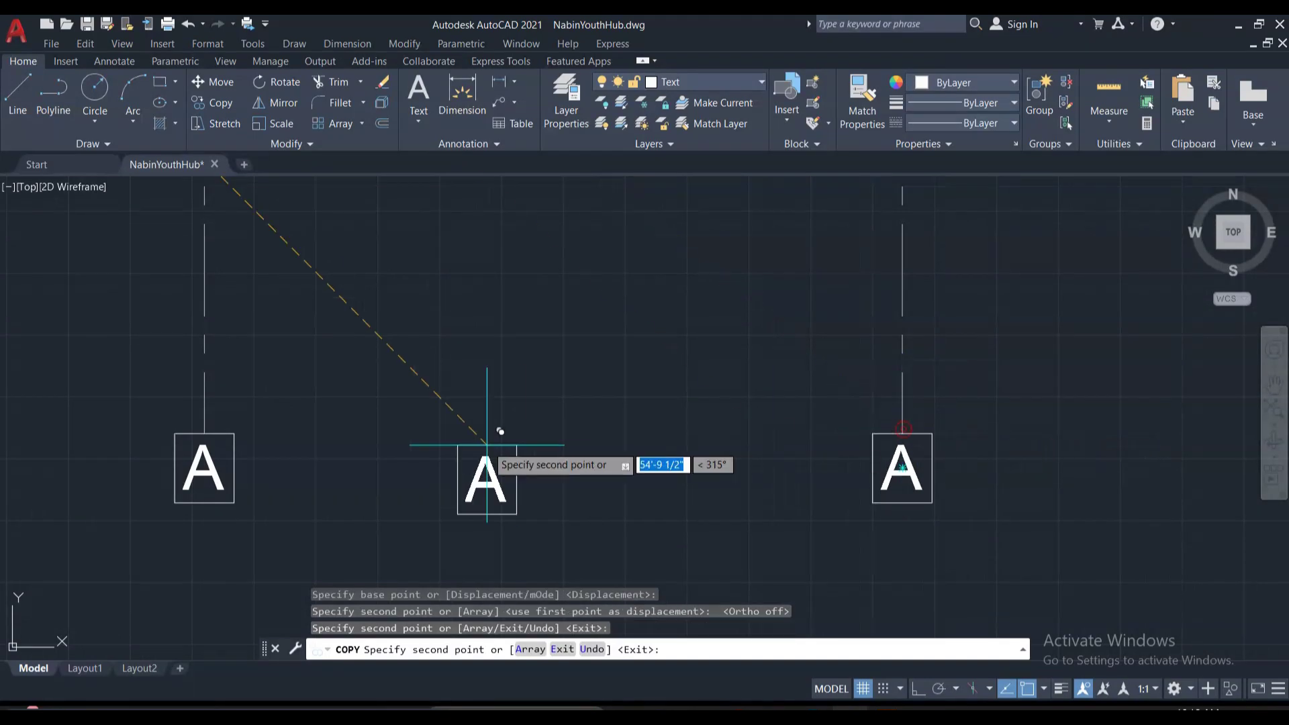
scroll(747, 475, "down", 4)
scroll(851, 426, "up", 4)
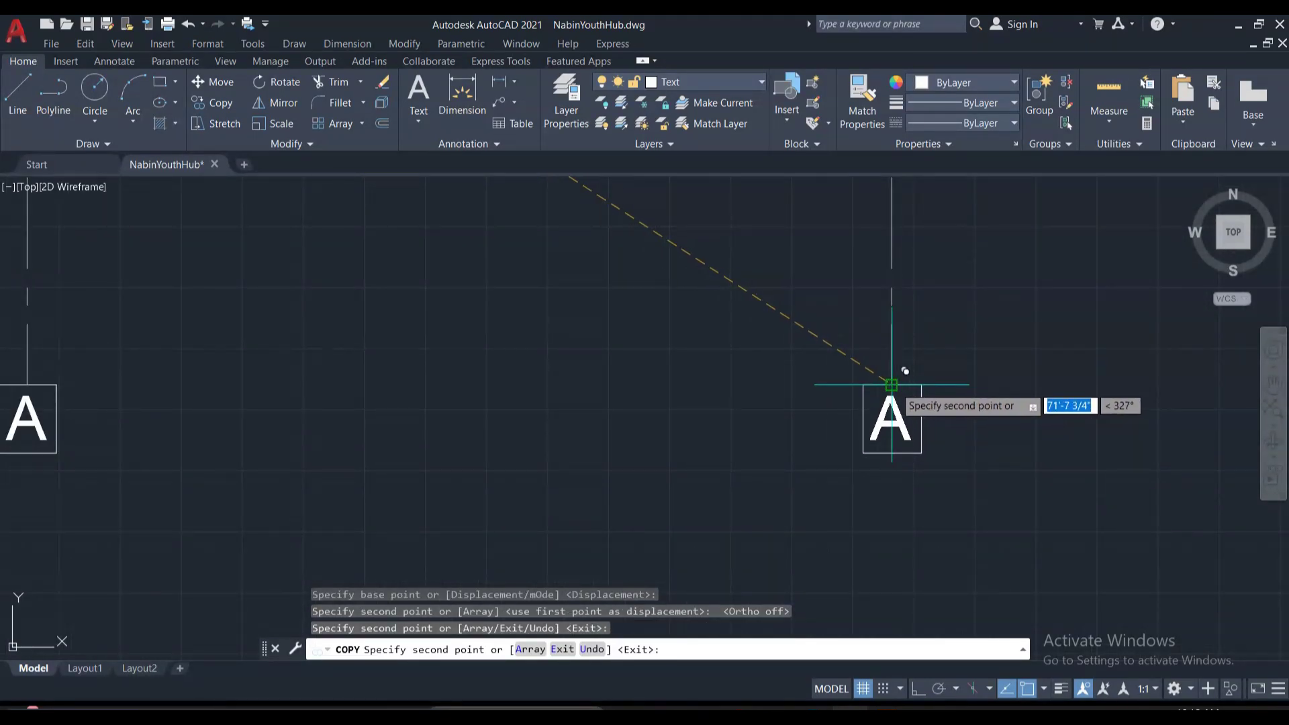
key("Escape")
scroll(618, 423, "down", 5)
scroll(759, 501, "up", 6)
Change the first copied bubble's letter from A to B.
scroll(770, 508, "up", 4)
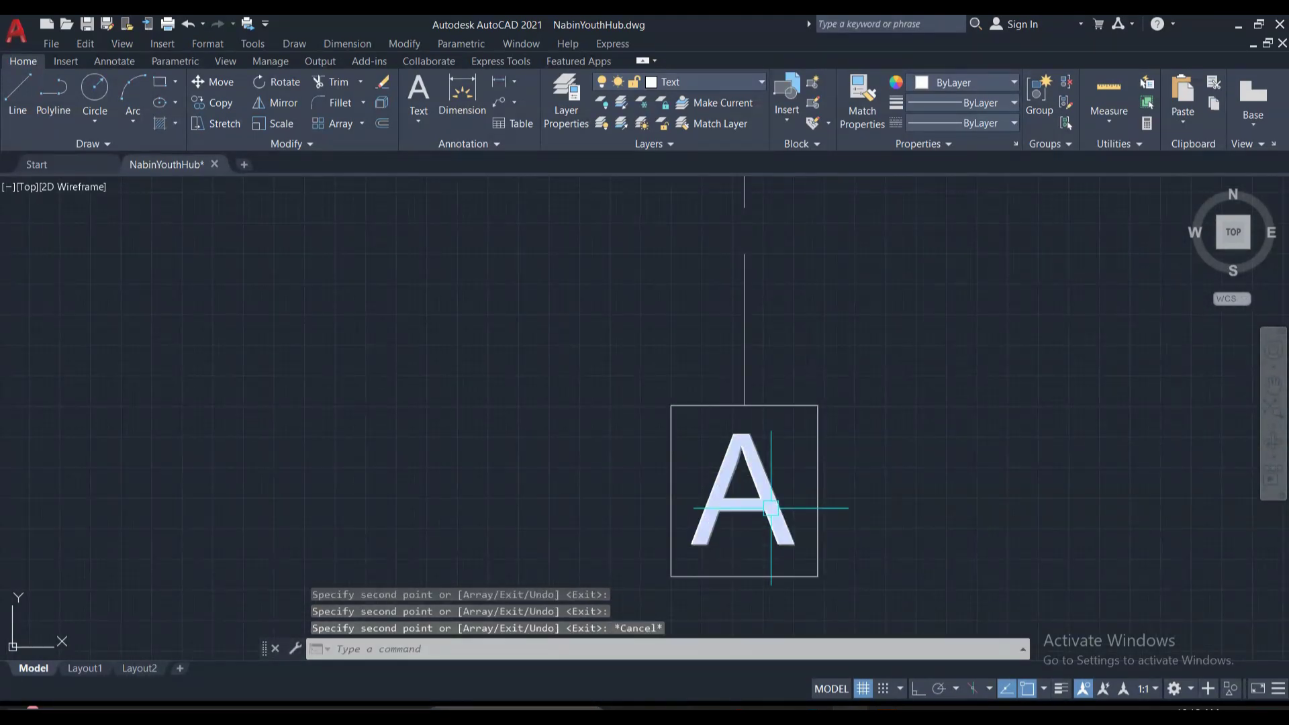
double_click(770, 509)
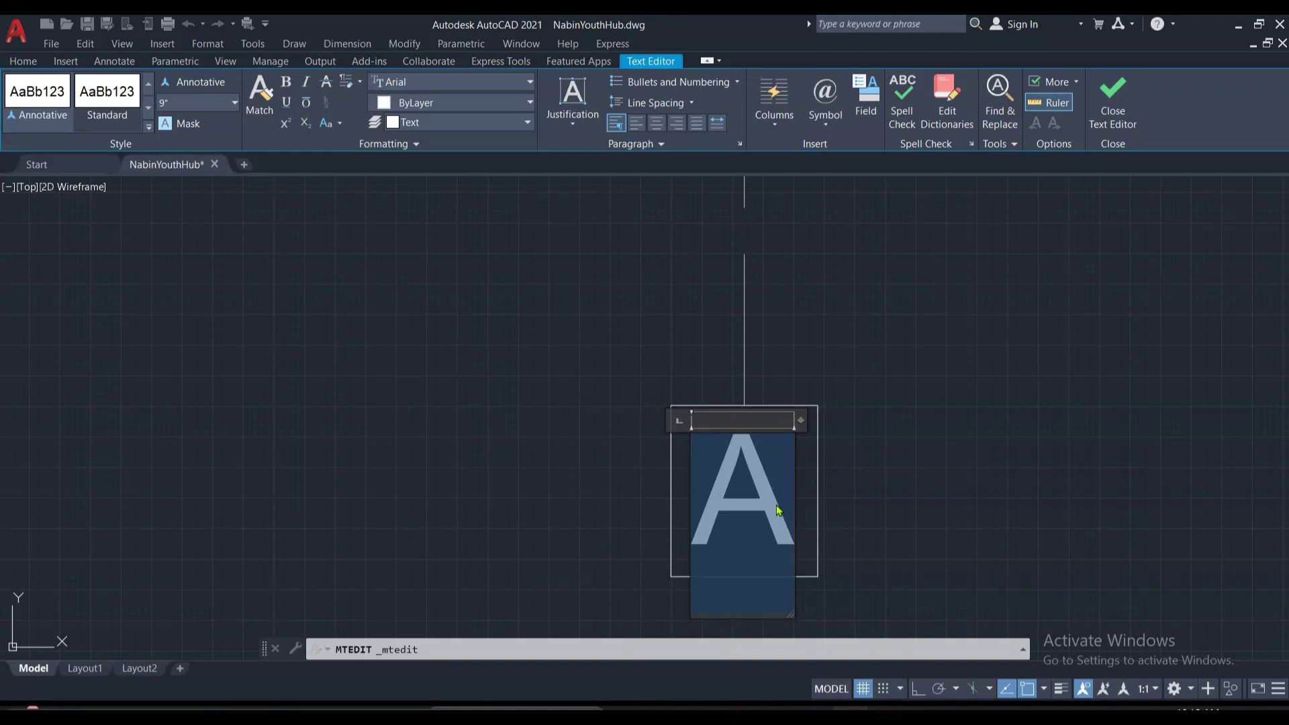
type("B")
left_click(857, 481)
scroll(851, 498, "down", 3)
scroll(823, 466, "down", 4)
scroll(824, 466, "up", 5)
Change the second copied bubble to C, then select all three A, B, C bubbles.
double_click(527, 463)
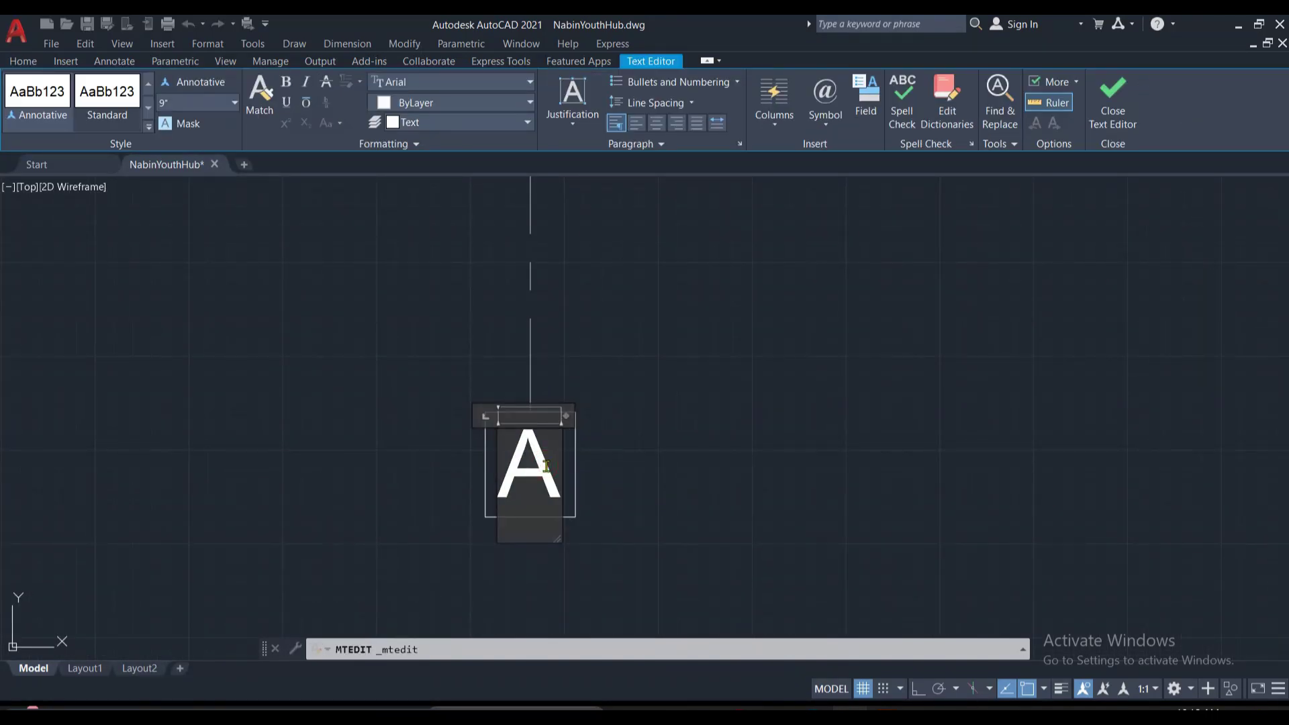
type("CV")
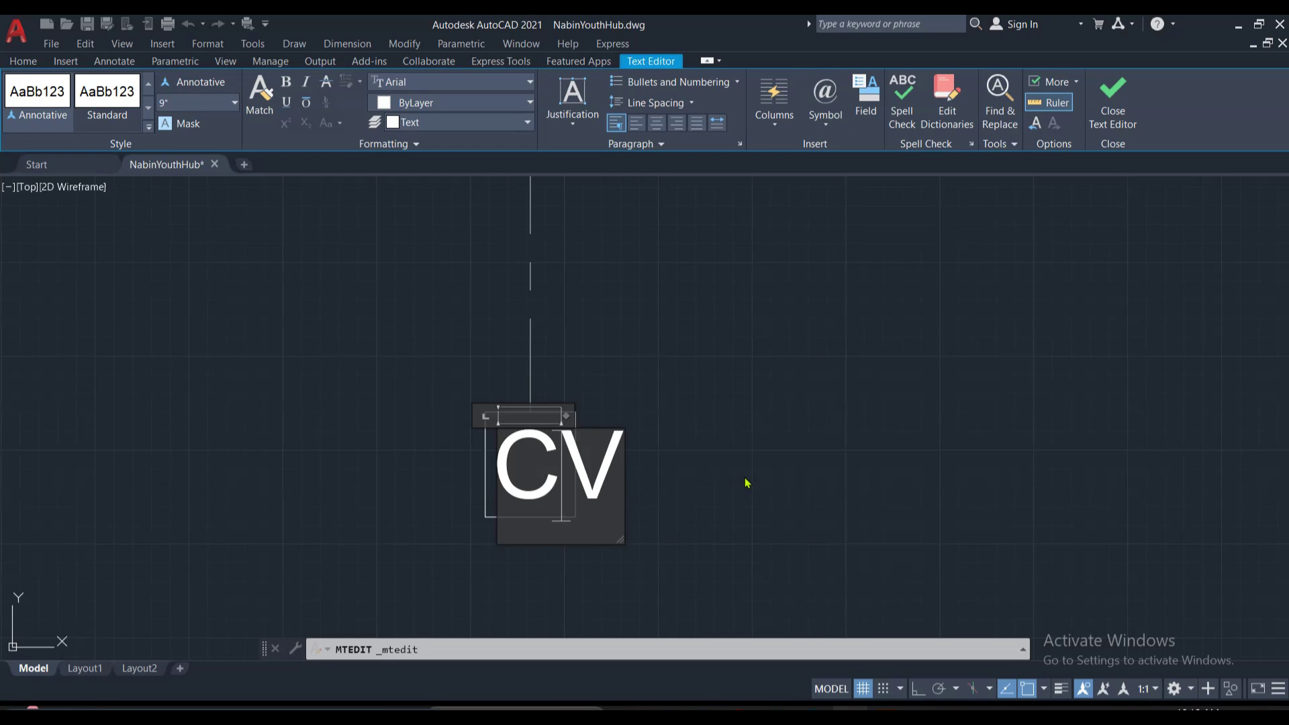
key("BackSpace")
left_click(748, 470)
scroll(803, 488, "down", 3)
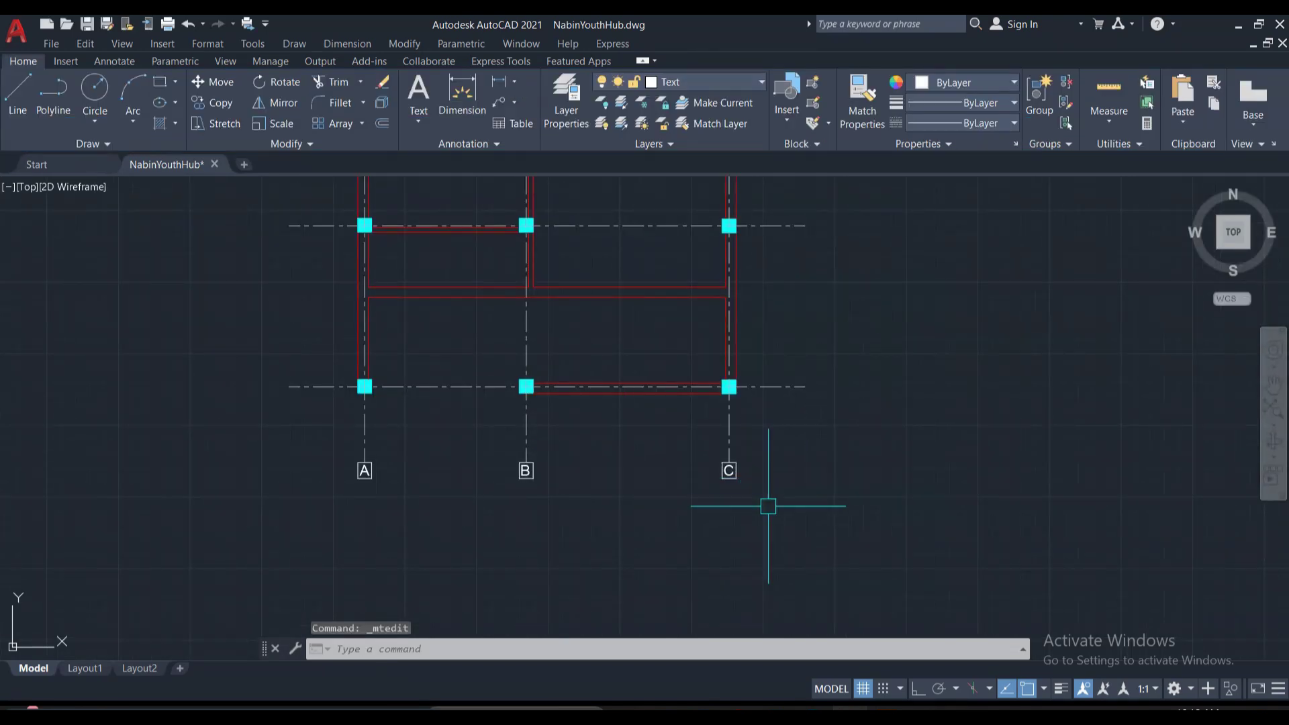
left_click(794, 517)
left_click(510, 481)
left_click(268, 429)
left_click(835, 550)
Copy the selected A, B, C bubbles to the top ends of the column grid lines.
type("o")
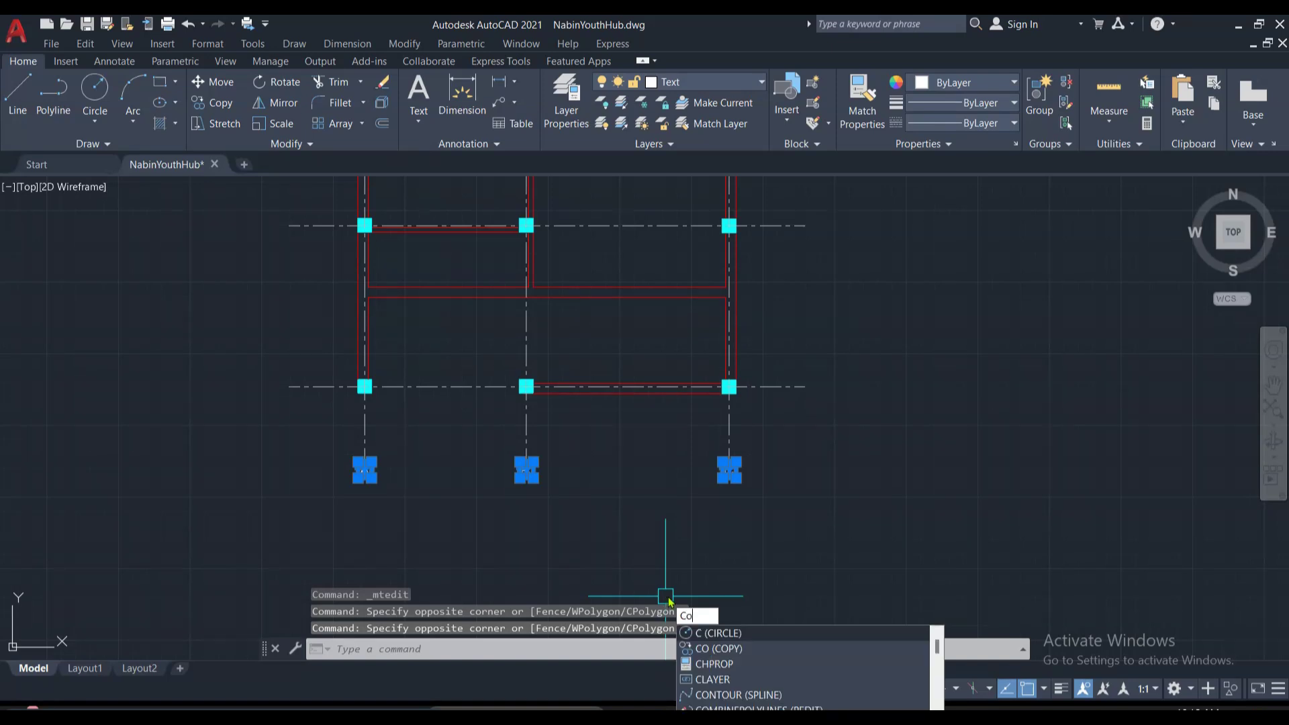
key("Return")
scroll(345, 488, "up", 5)
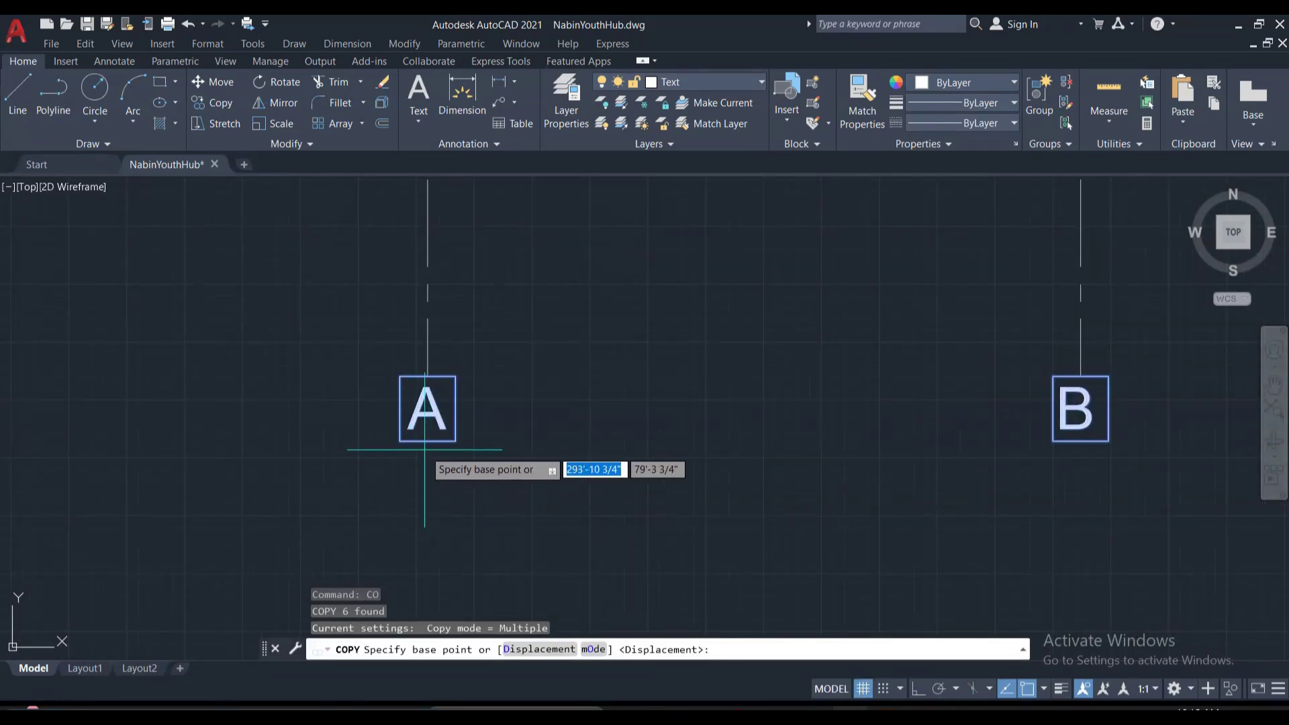
left_click(427, 408)
scroll(474, 492, "down", 5)
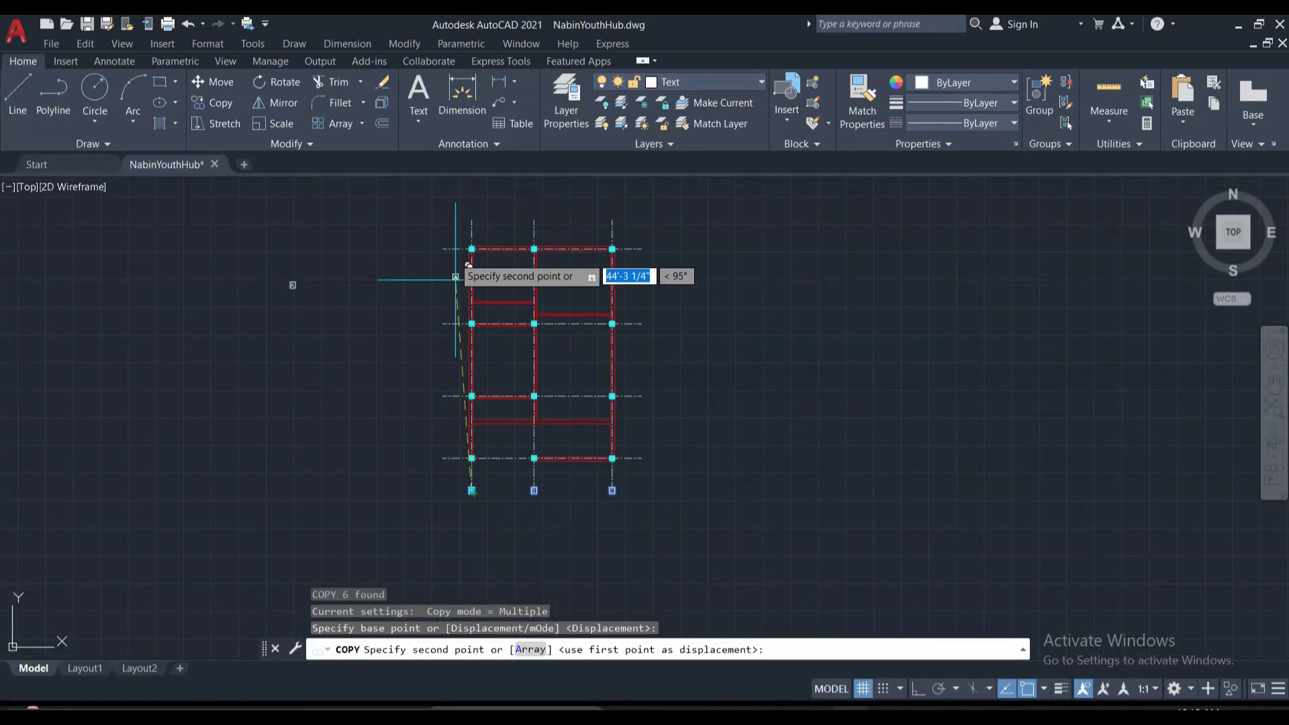
scroll(470, 268, "up", 4)
scroll(537, 335, "down", 3)
scroll(637, 389, "down", 2)
left_click(688, 400)
key("Escape")
Copy boxed bubble A to the left end of the bottom row grid line.
scroll(655, 523, "up", 5)
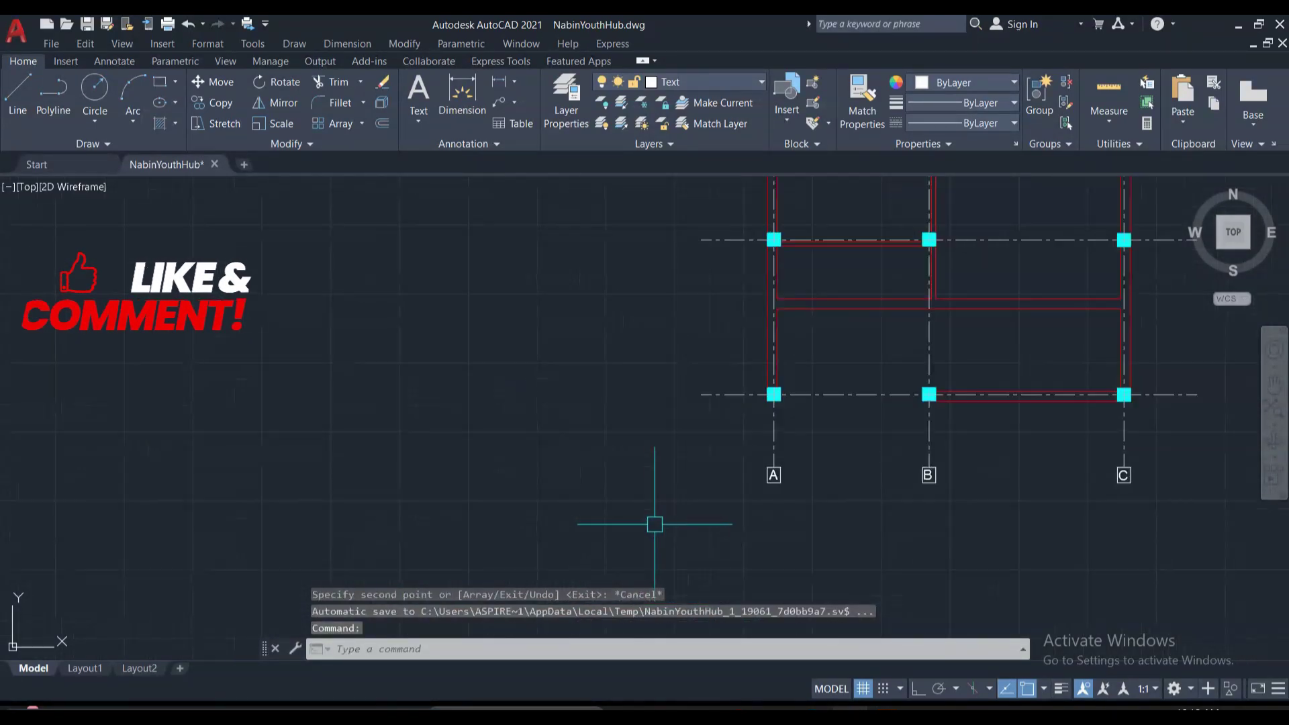
left_click(817, 527)
left_click(747, 489)
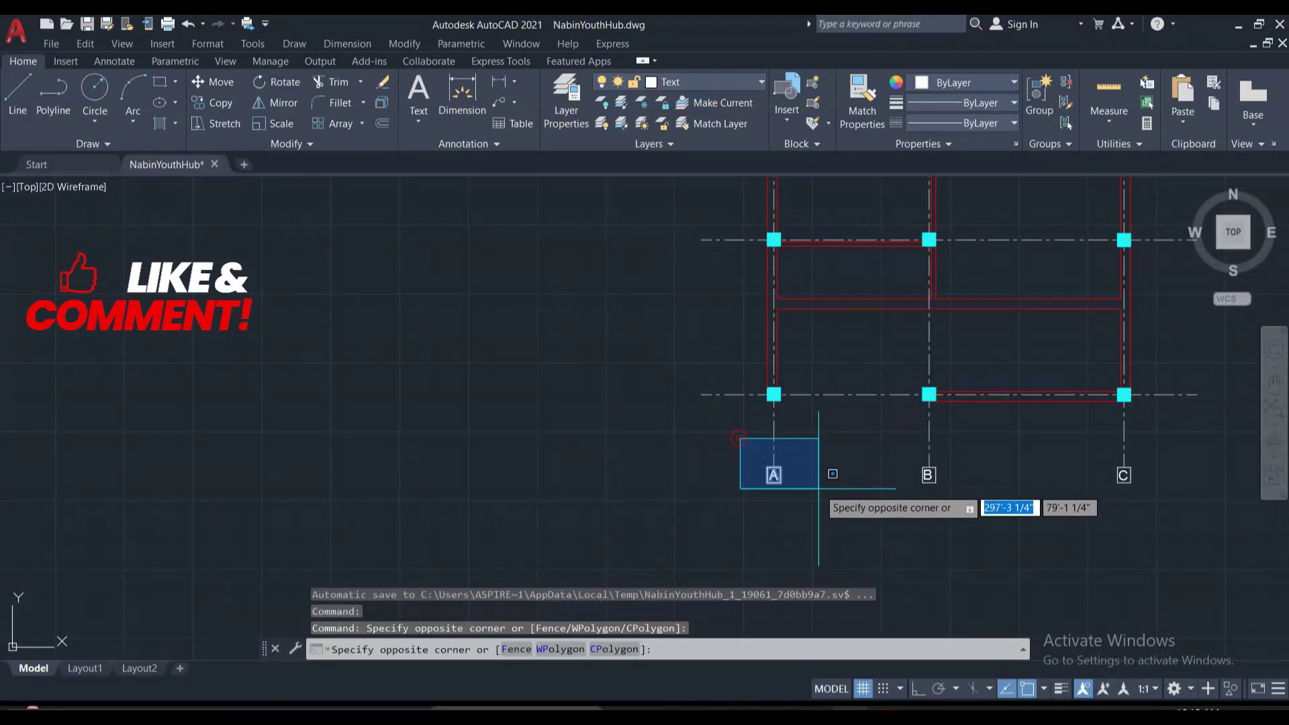
left_click(827, 440)
type("o")
key("Return")
scroll(792, 513, "up", 4)
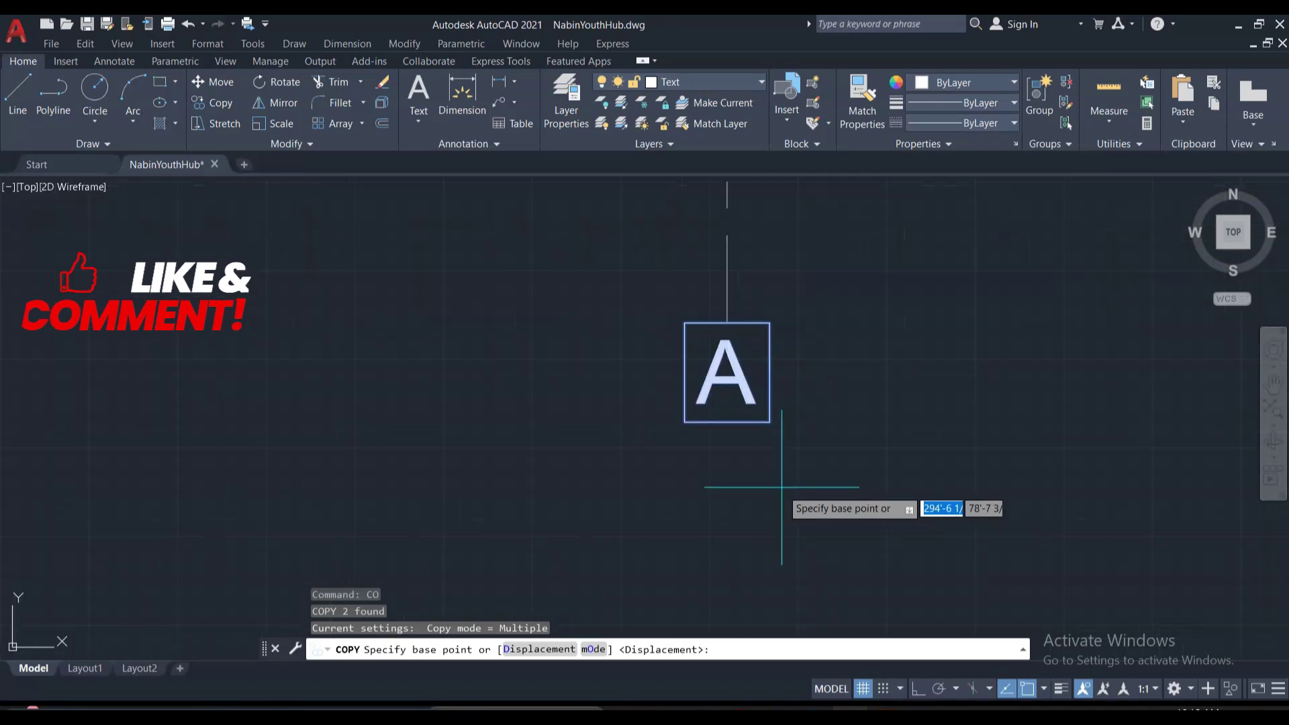
left_click(769, 372)
scroll(698, 534, "down", 2)
scroll(624, 443, "down", 5)
scroll(622, 437, "up", 2)
scroll(621, 443, "up", 2)
left_click(622, 443)
Place further bubble A copies at the left ends of the other row grid lines.
scroll(604, 459, "down", 3)
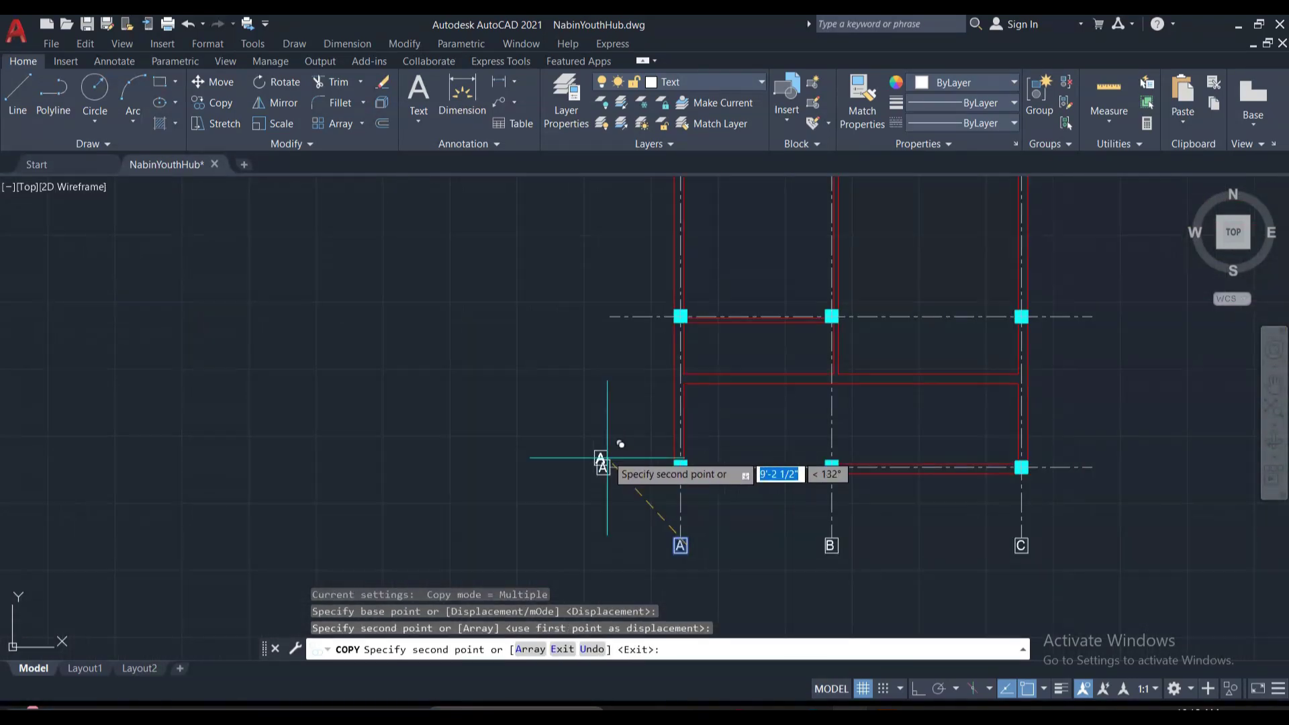
scroll(559, 341, "down", 5)
scroll(559, 341, "up", 5)
left_click(564, 298)
scroll(546, 296, "down", 4)
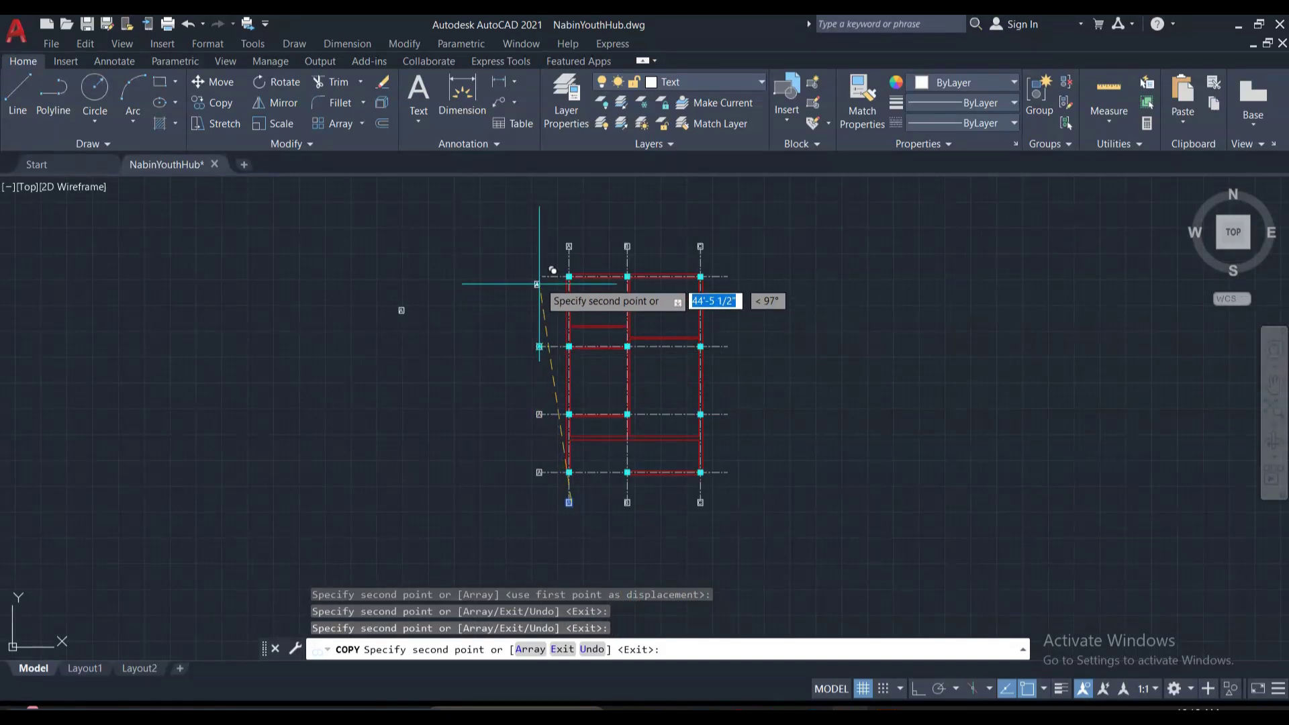
scroll(551, 275, "up", 5)
scroll(705, 303, "down", 5)
key("Escape")
Open the letter of one left-side bubble copy for editing.
scroll(661, 510, "up", 5)
scroll(713, 512, "up", 3)
left_click(738, 412)
double_click(738, 413)
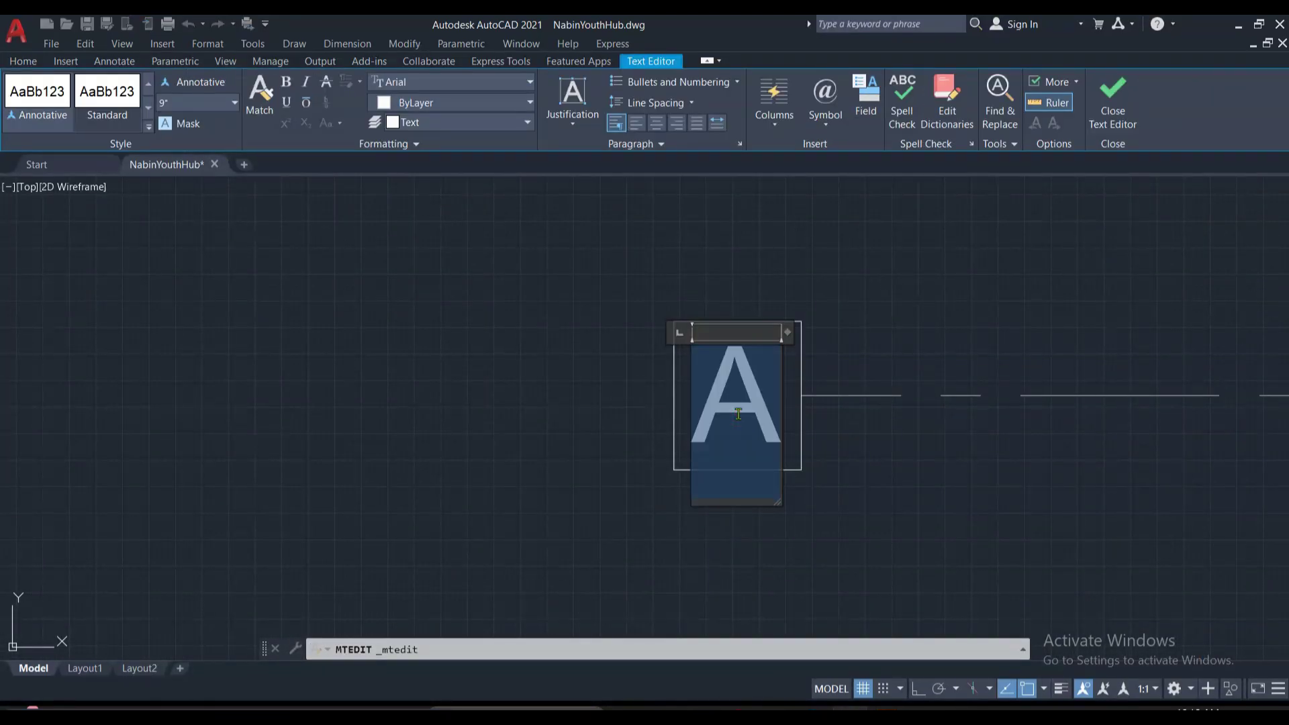
Change the first row bubble to 1 and move the 1 to its box centre.
type("1")
left_click(546, 384)
left_click(731, 401)
type("m")
key("Return")
left_click(745, 376)
scroll(537, 550, "down", 5)
scroll(549, 460, "up", 4)
scroll(599, 541, "up", 2)
Relabel the next left-side bubble from A to 2.
left_click(630, 468)
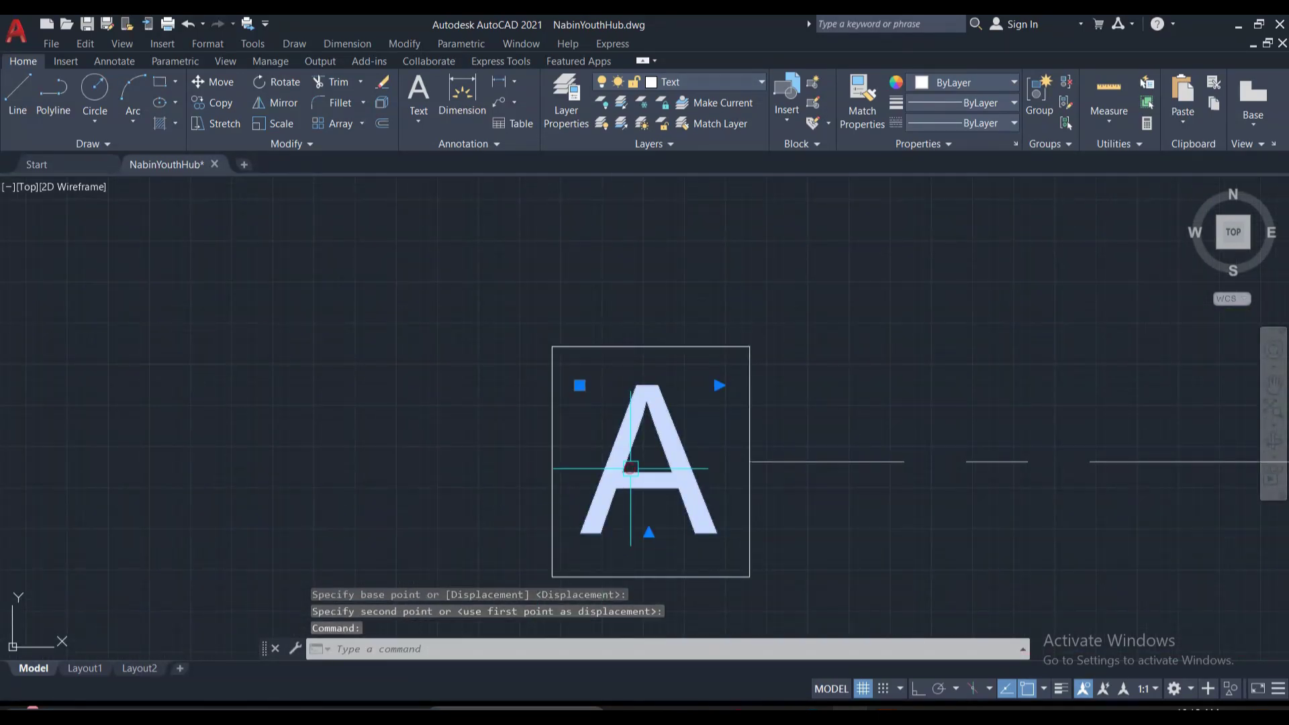
double_click(630, 468)
key("ctrl+a")
type("2")
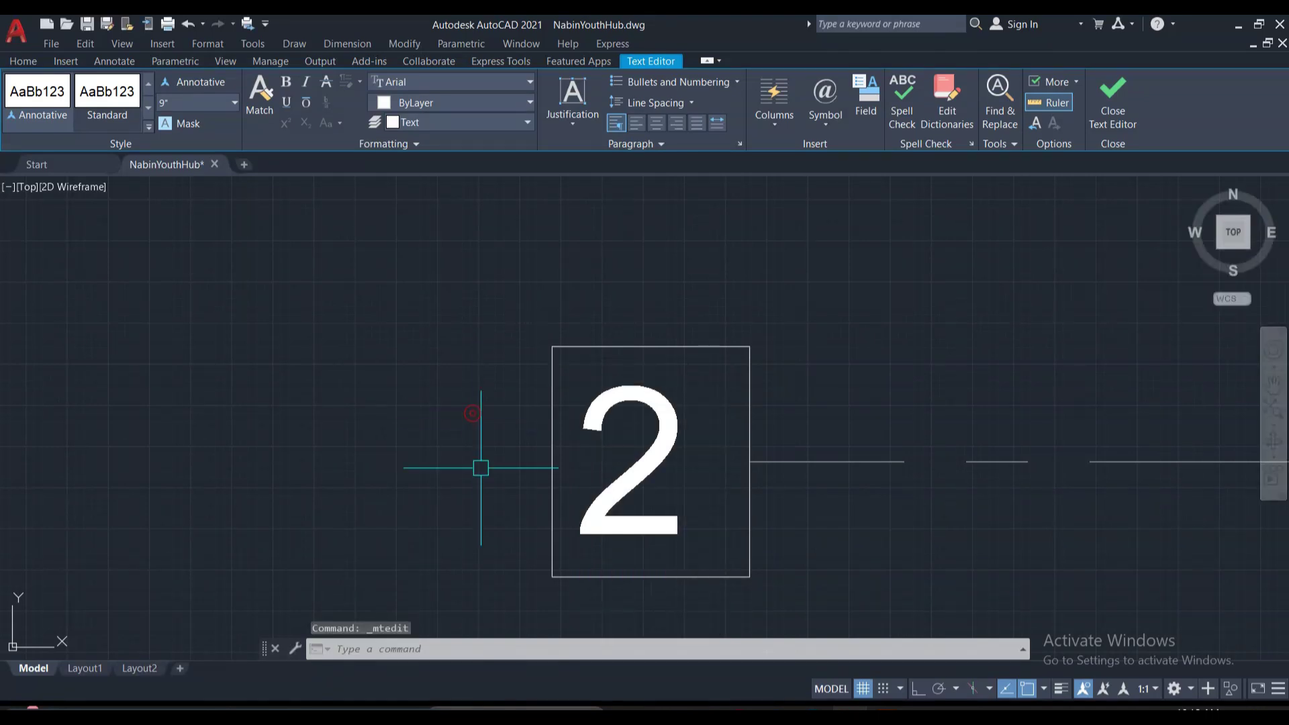
left_click(480, 468)
scroll(590, 541, "down", 5)
scroll(584, 417, "up", 5)
Edit the next row bubble and relabel the last A bubble as 4.
left_click(655, 420)
double_click(656, 420)
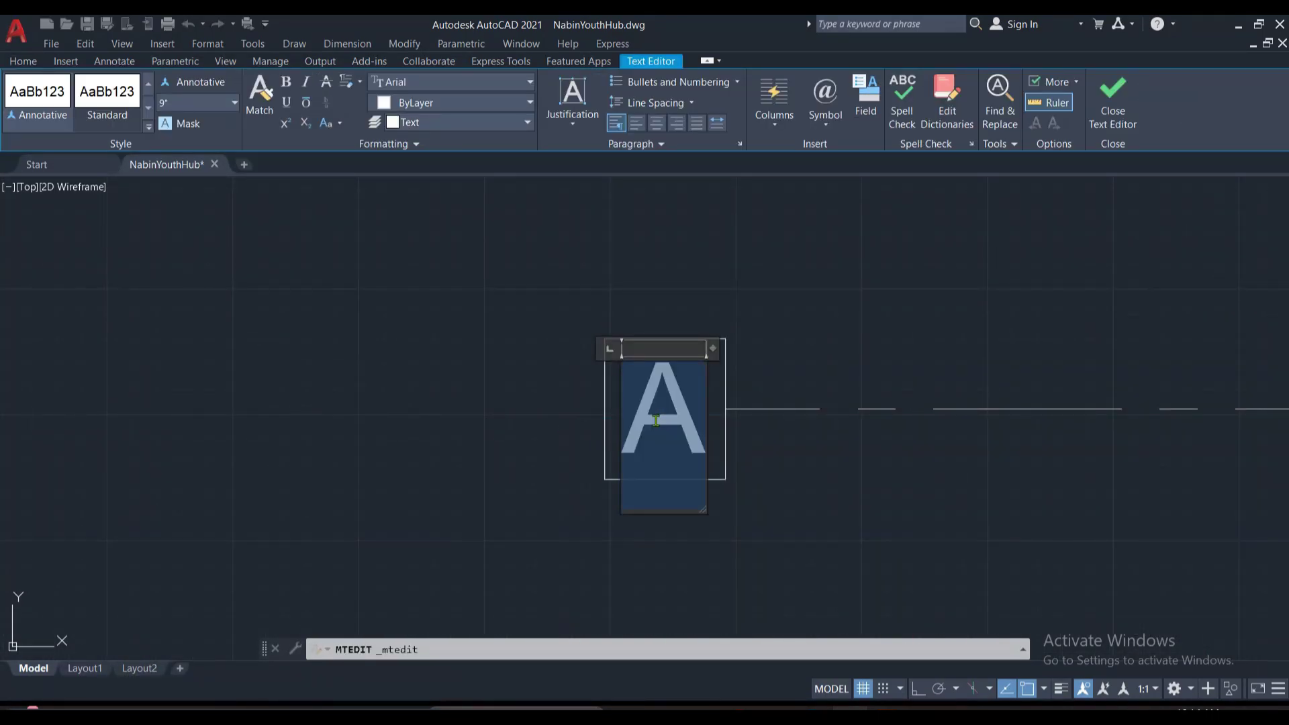
left_click(656, 550)
scroll(655, 566, "down", 5)
scroll(588, 274, "up", 5)
double_click(589, 274)
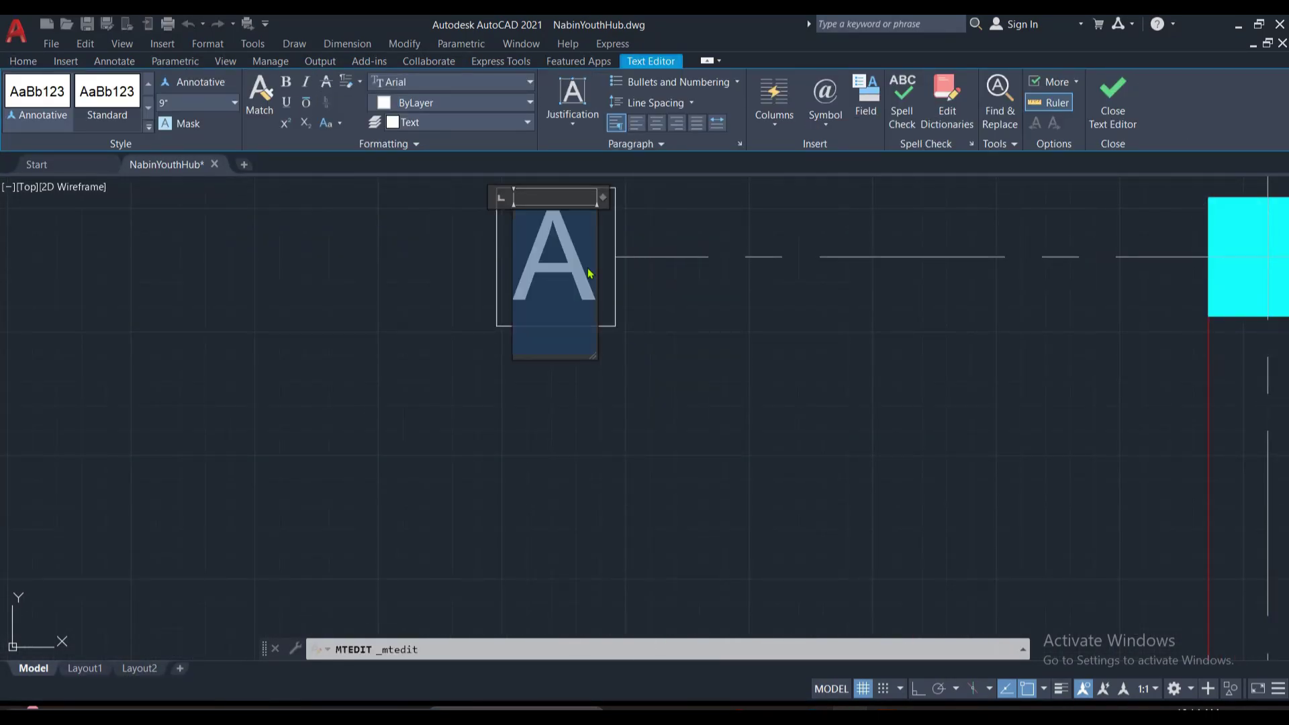
type("4")
left_click(573, 365)
Start a window selection around the numbered row bubbles.
scroll(572, 365, "down", 5)
left_click(521, 320)
scroll(537, 403, "down", 2)
scroll(591, 551, "up", 3)
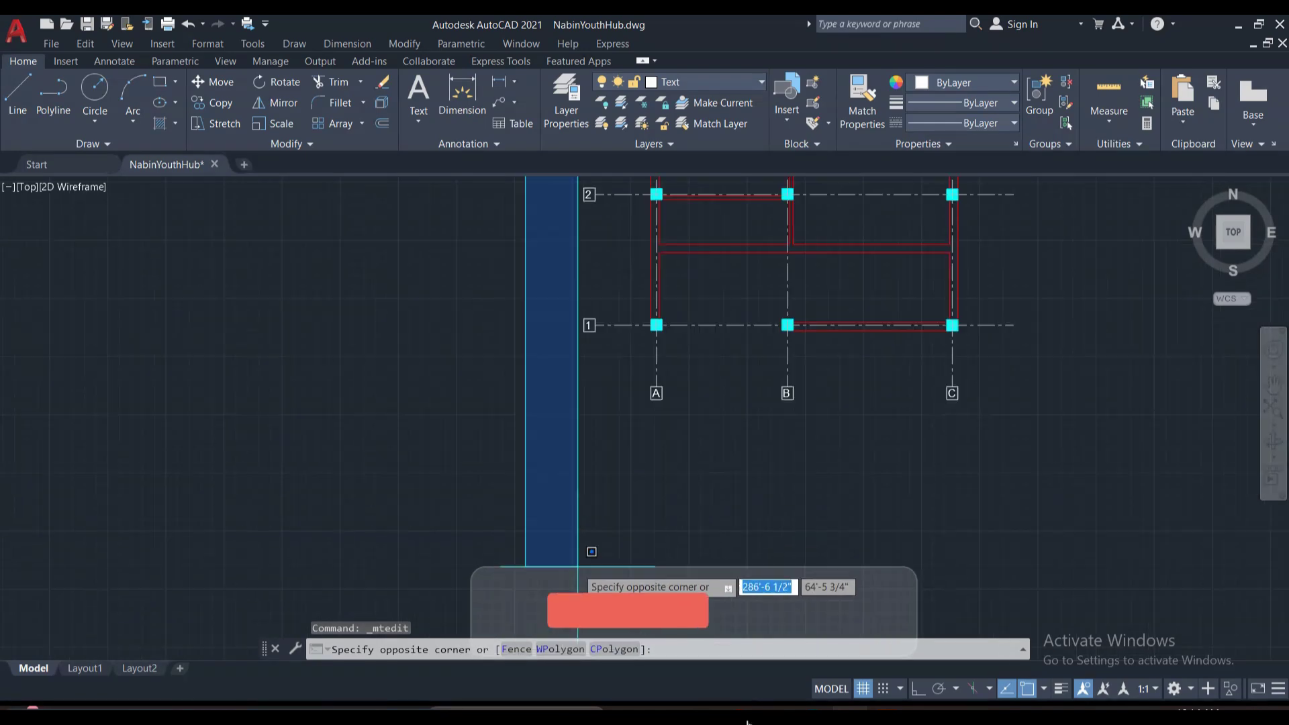
Copy the numbered row bubbles to the right ends of the row grid lines.
left_click(614, 480)
type("co")
key("Return")
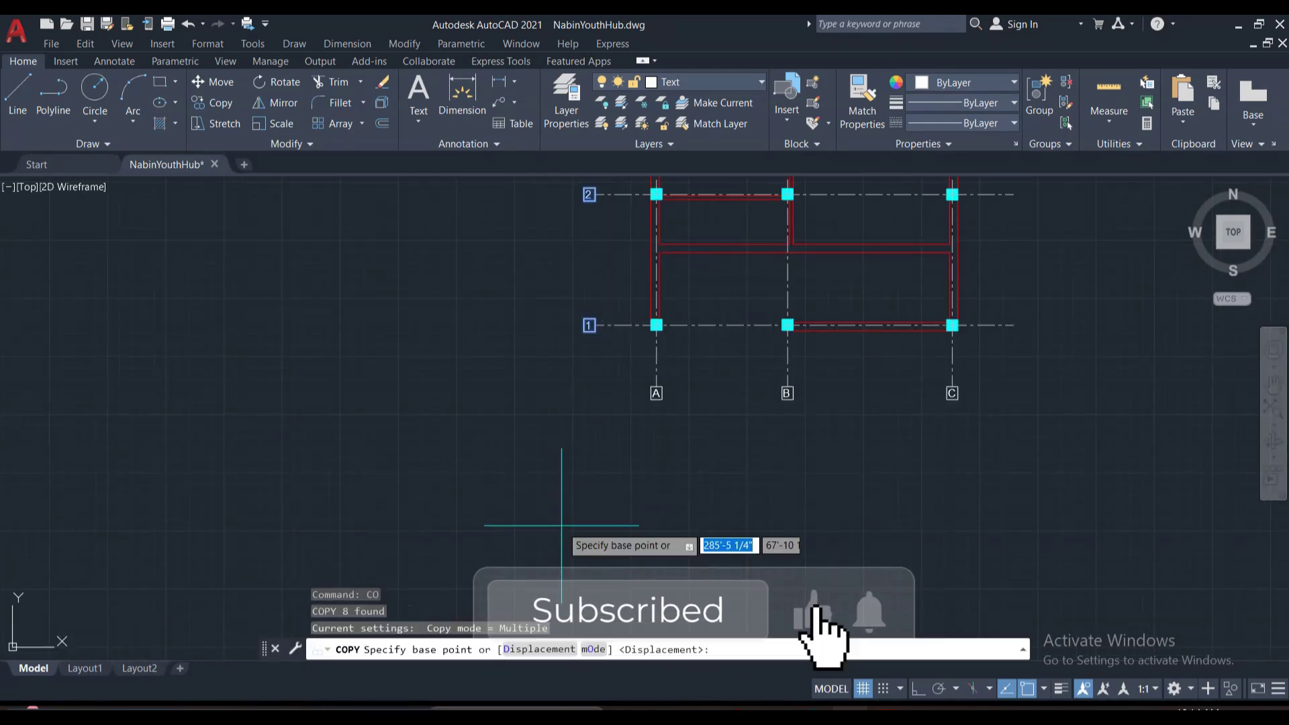
scroll(590, 337, "up", 6)
left_click(565, 365)
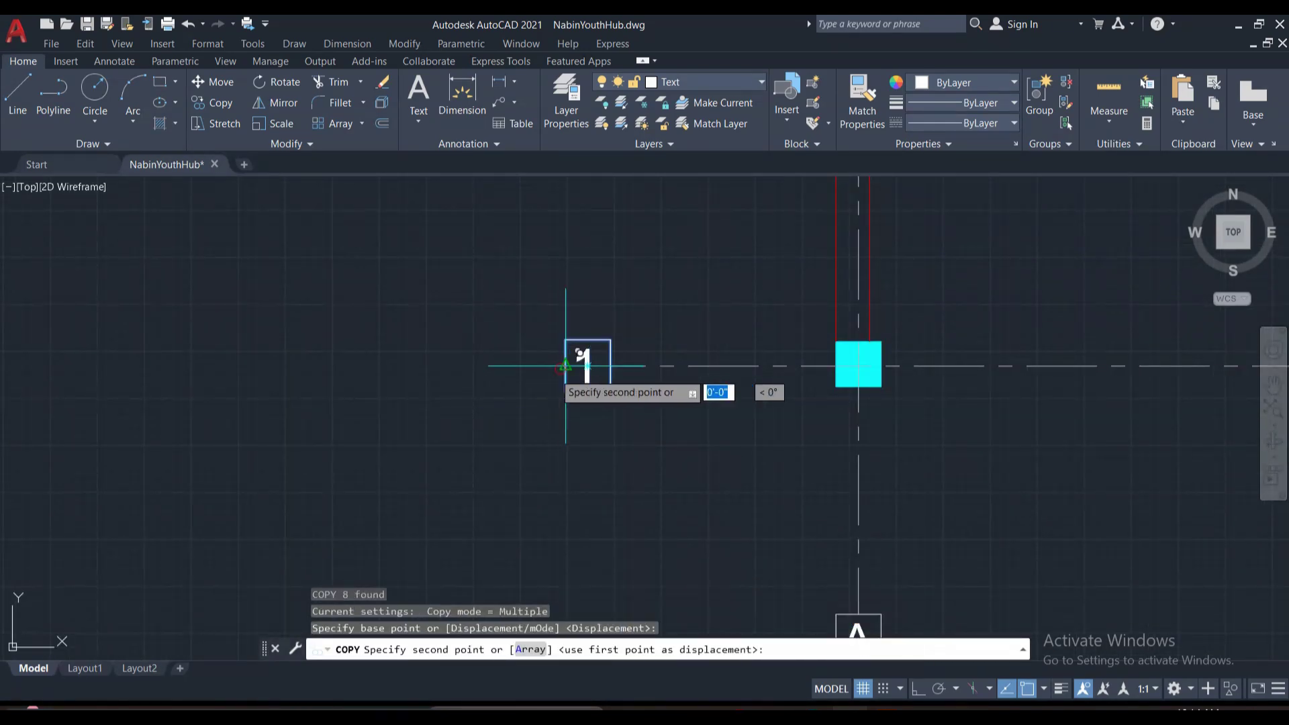
scroll(565, 365, "down", 6)
scroll(791, 452, "up", 4)
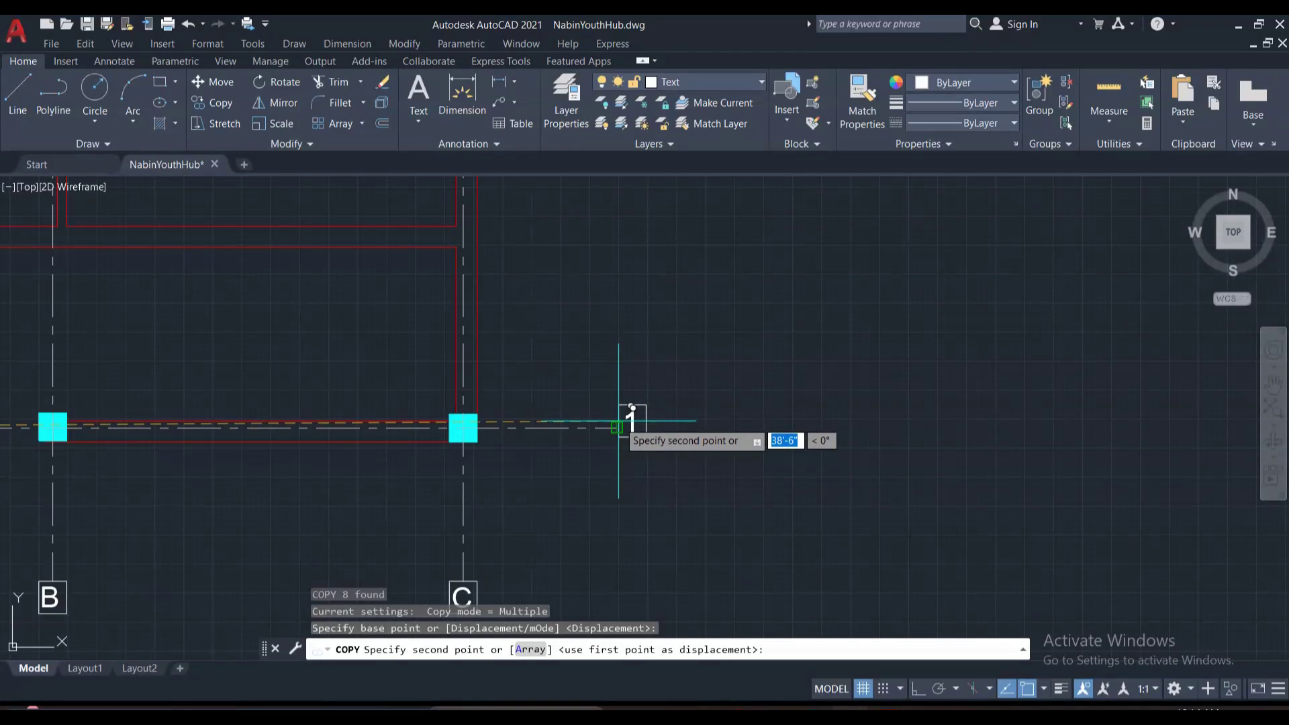
scroll(628, 426, "down", 5)
key("Escape")
Delete the two leftover stray objects.
scroll(784, 489, "down", 3)
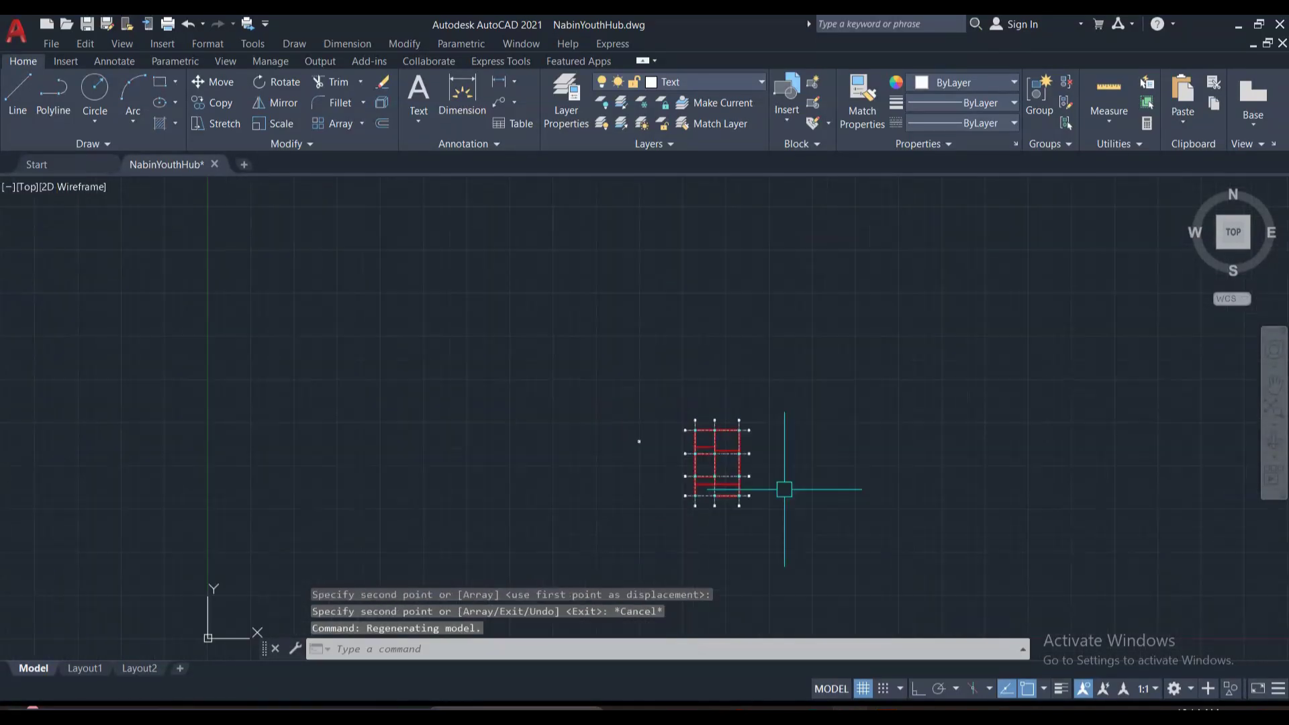
left_click(631, 468)
left_click(622, 423)
key("Delete")
scroll(743, 495, "up", 3)
scroll(737, 467, "up", 2)
scroll(727, 483, "down", 2)
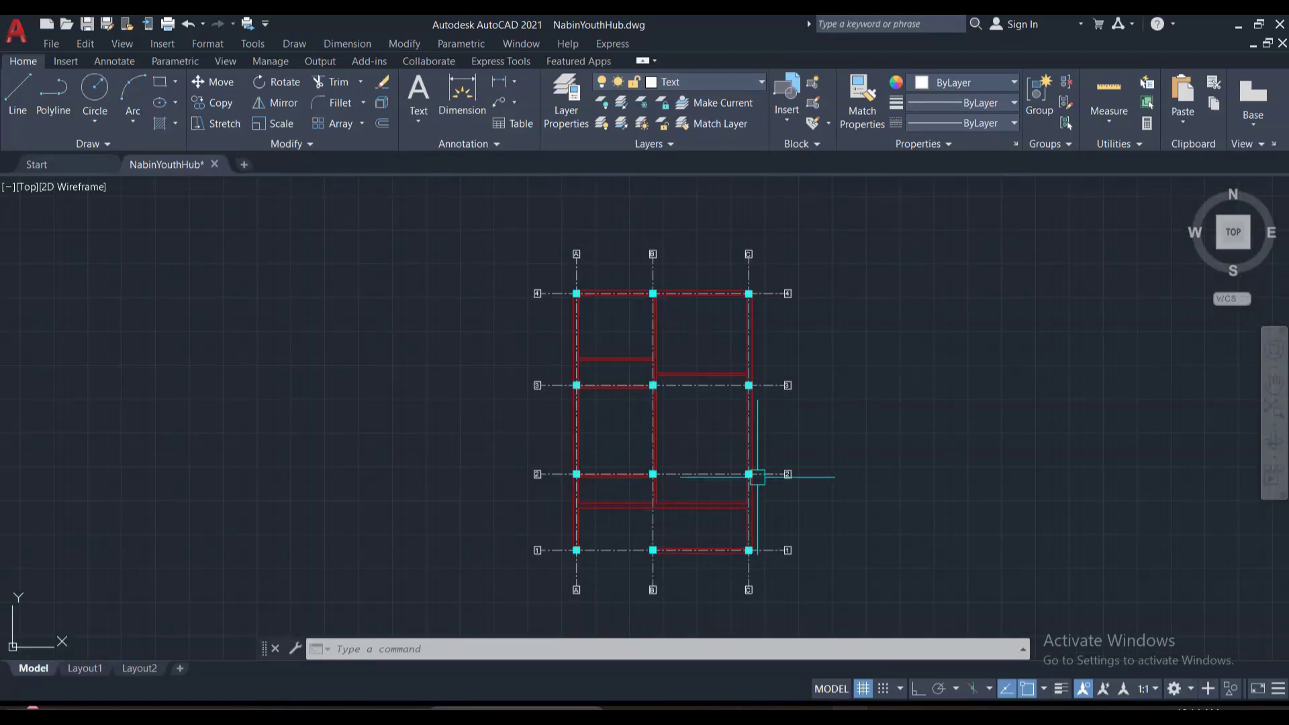
scroll(668, 522, "up", 2)
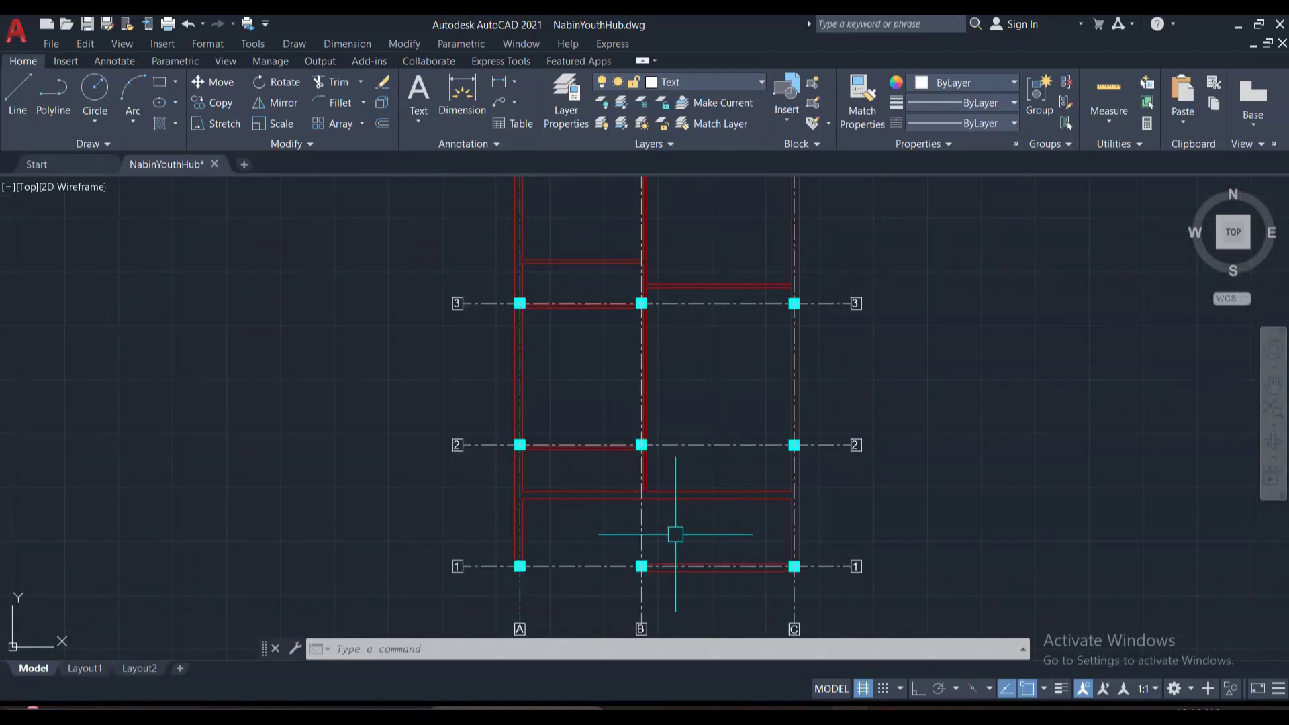
scroll(661, 523, "down", 4)
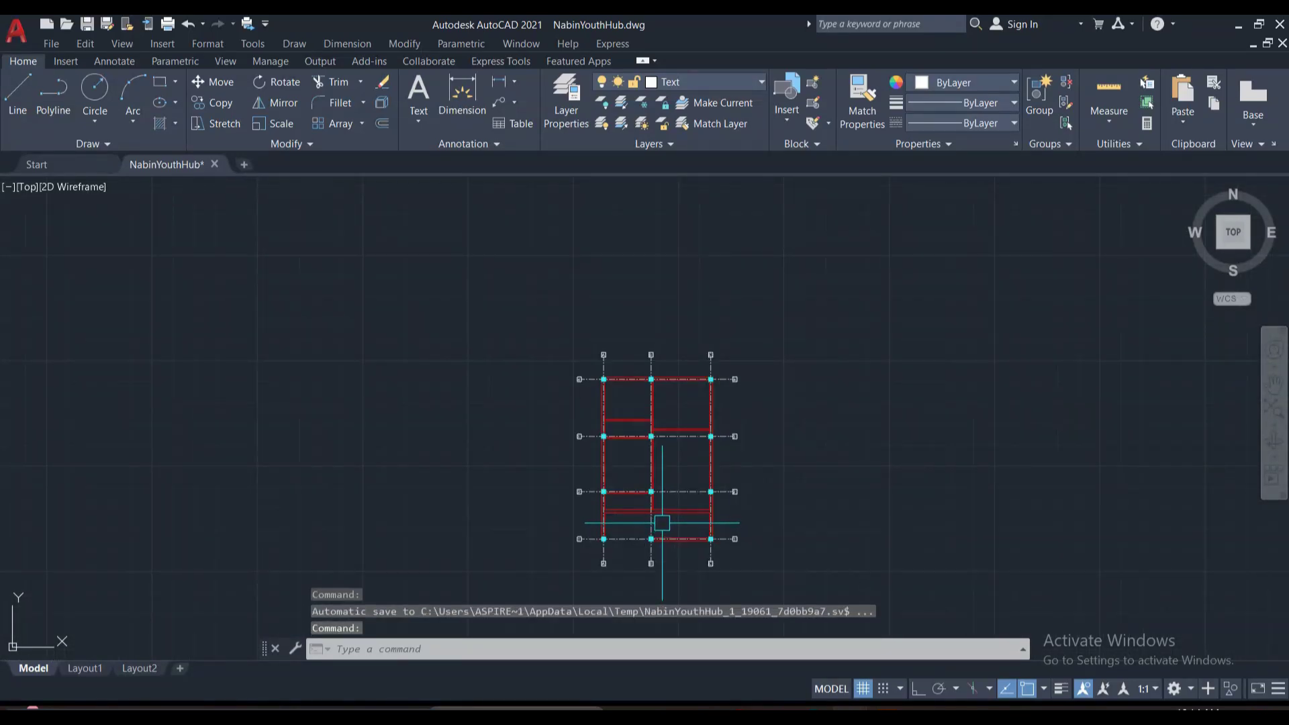
scroll(668, 431, "up", 5)
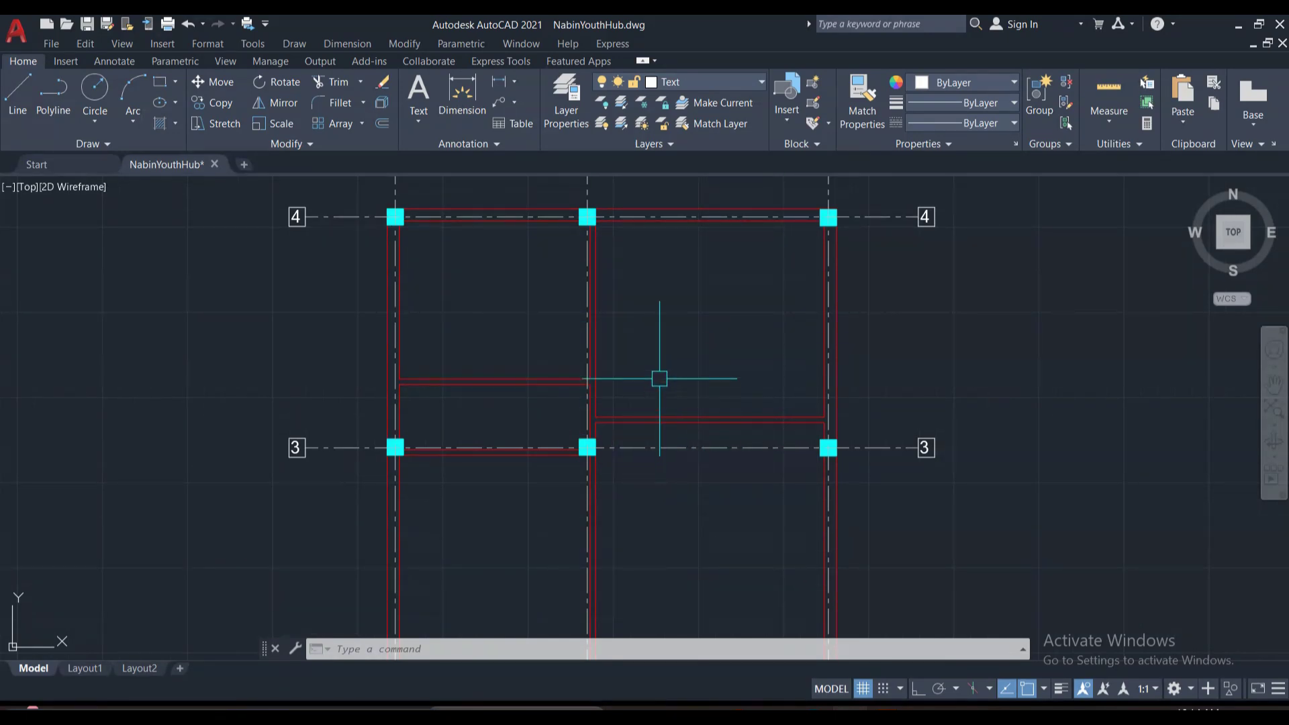
scroll(671, 416, "down", 2)
scroll(732, 457, "down", 2)
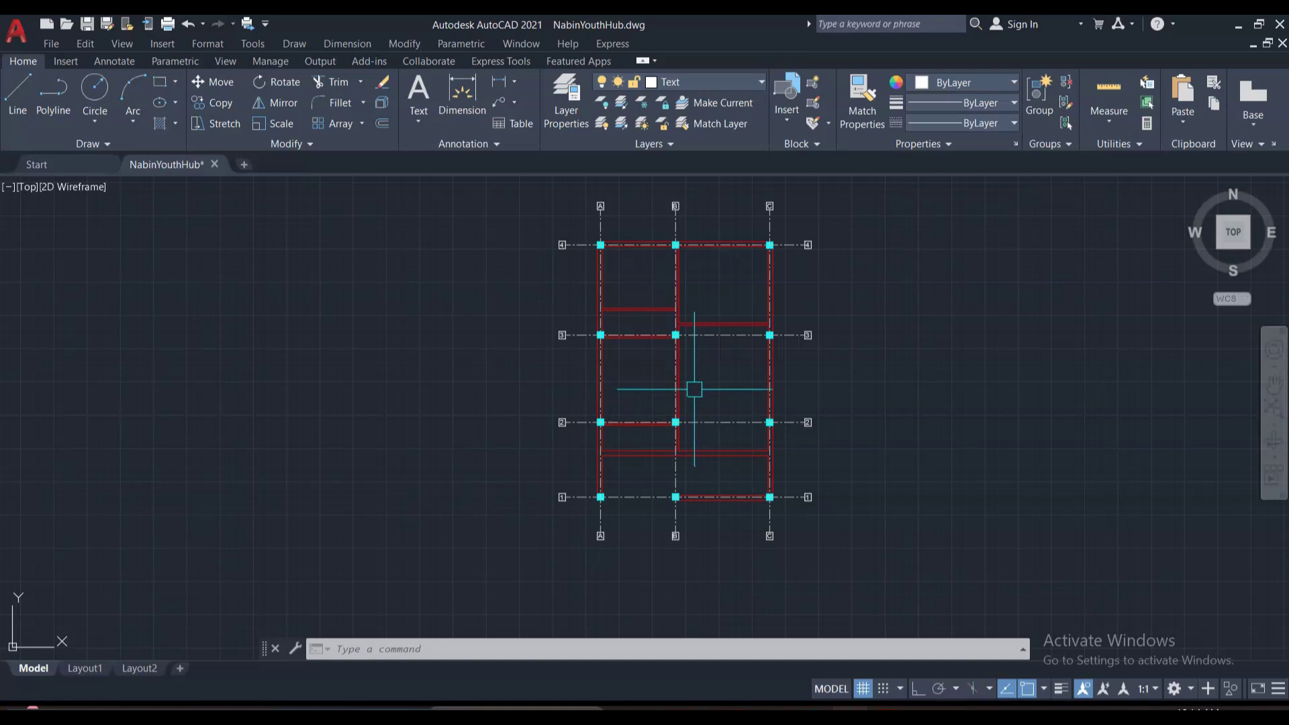